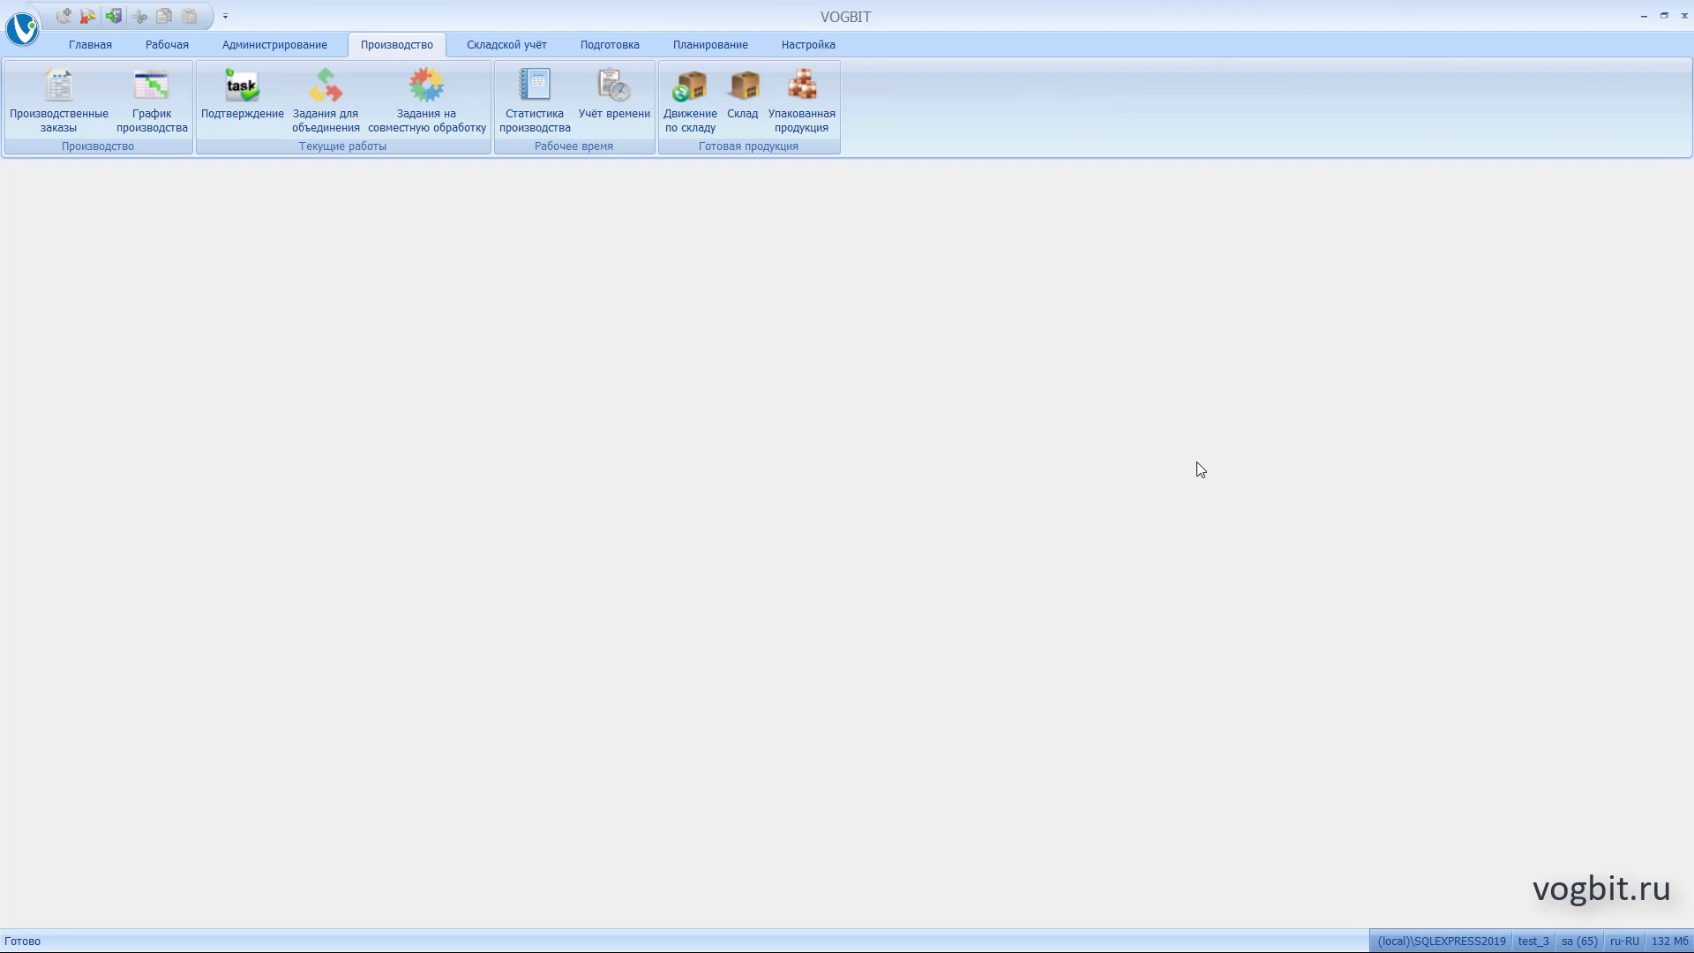
Open the nomenclature and view the Внешний вид image among the sketches of the product Качели детские
{"action": "left_click", "coordinate": [617, 44]}
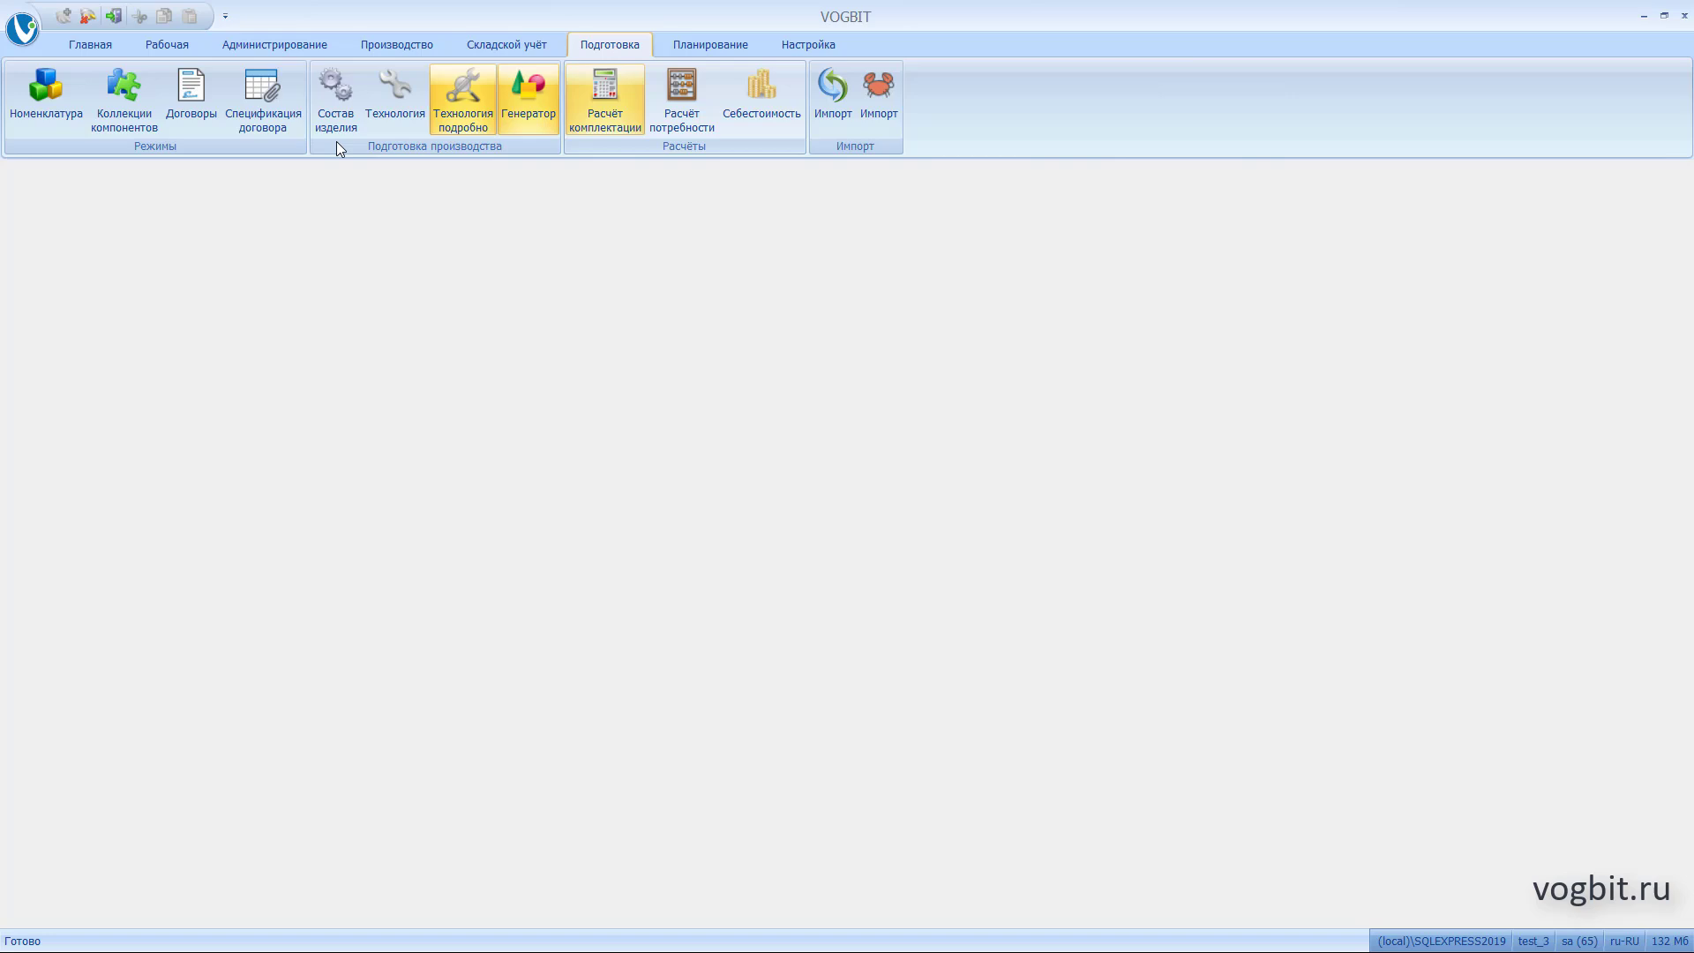
{"action": "left_click", "coordinate": [53, 96]}
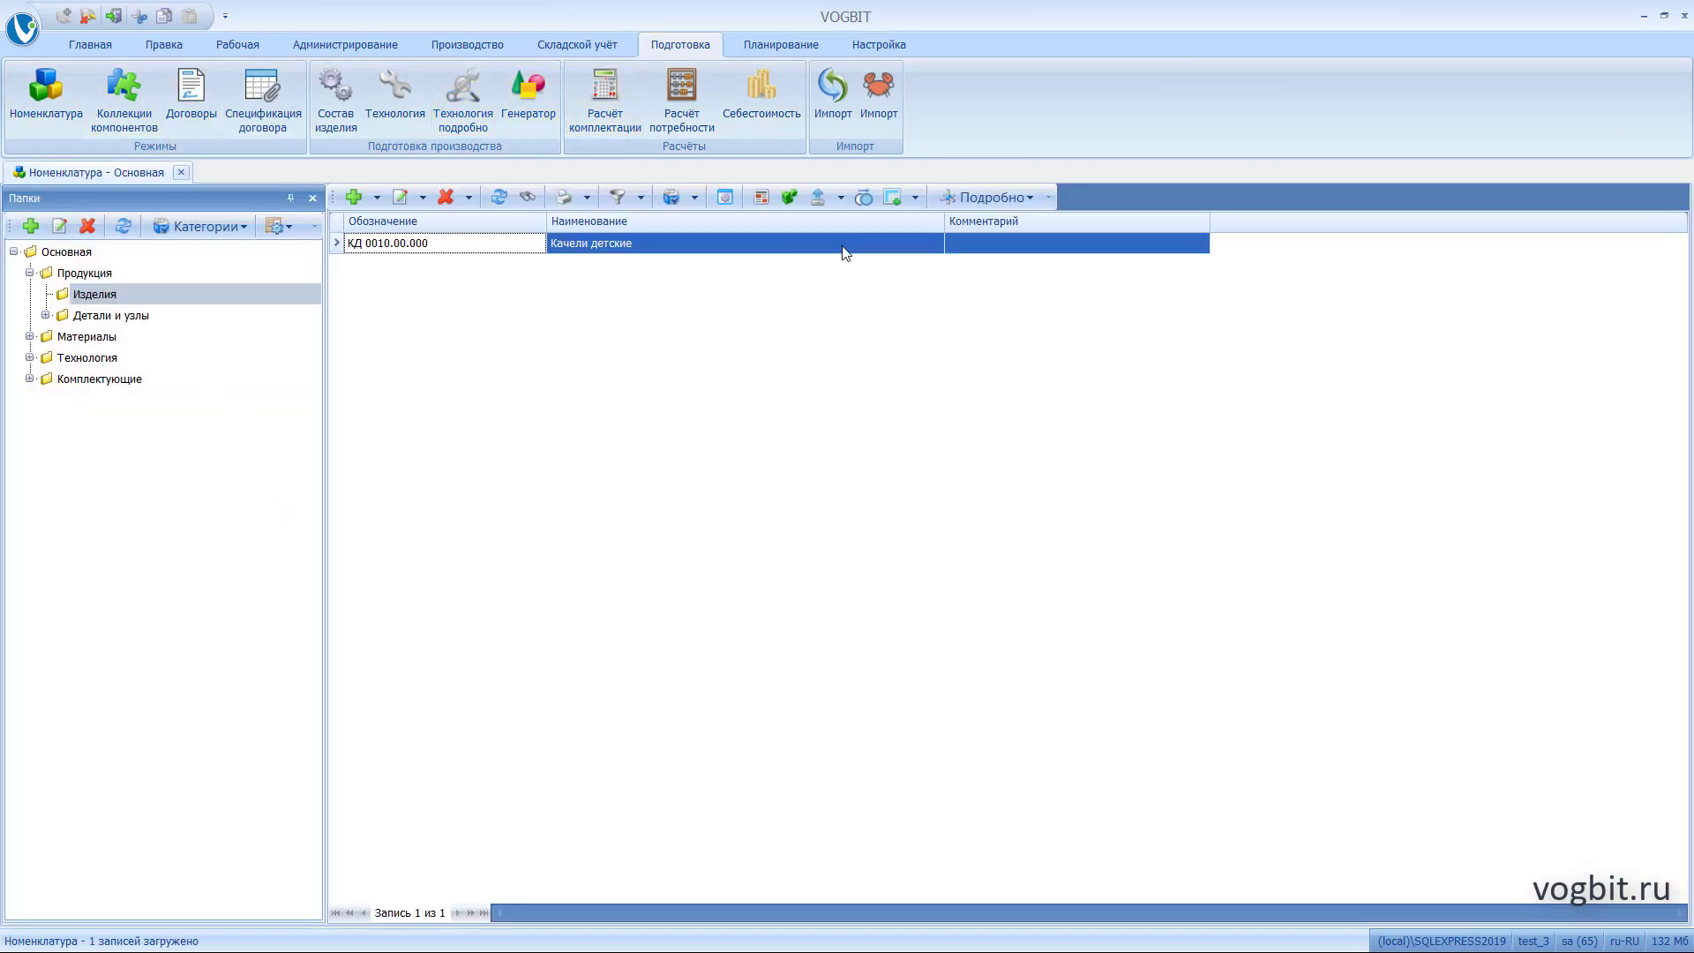
{"action": "left_click", "coordinate": [1003, 201]}
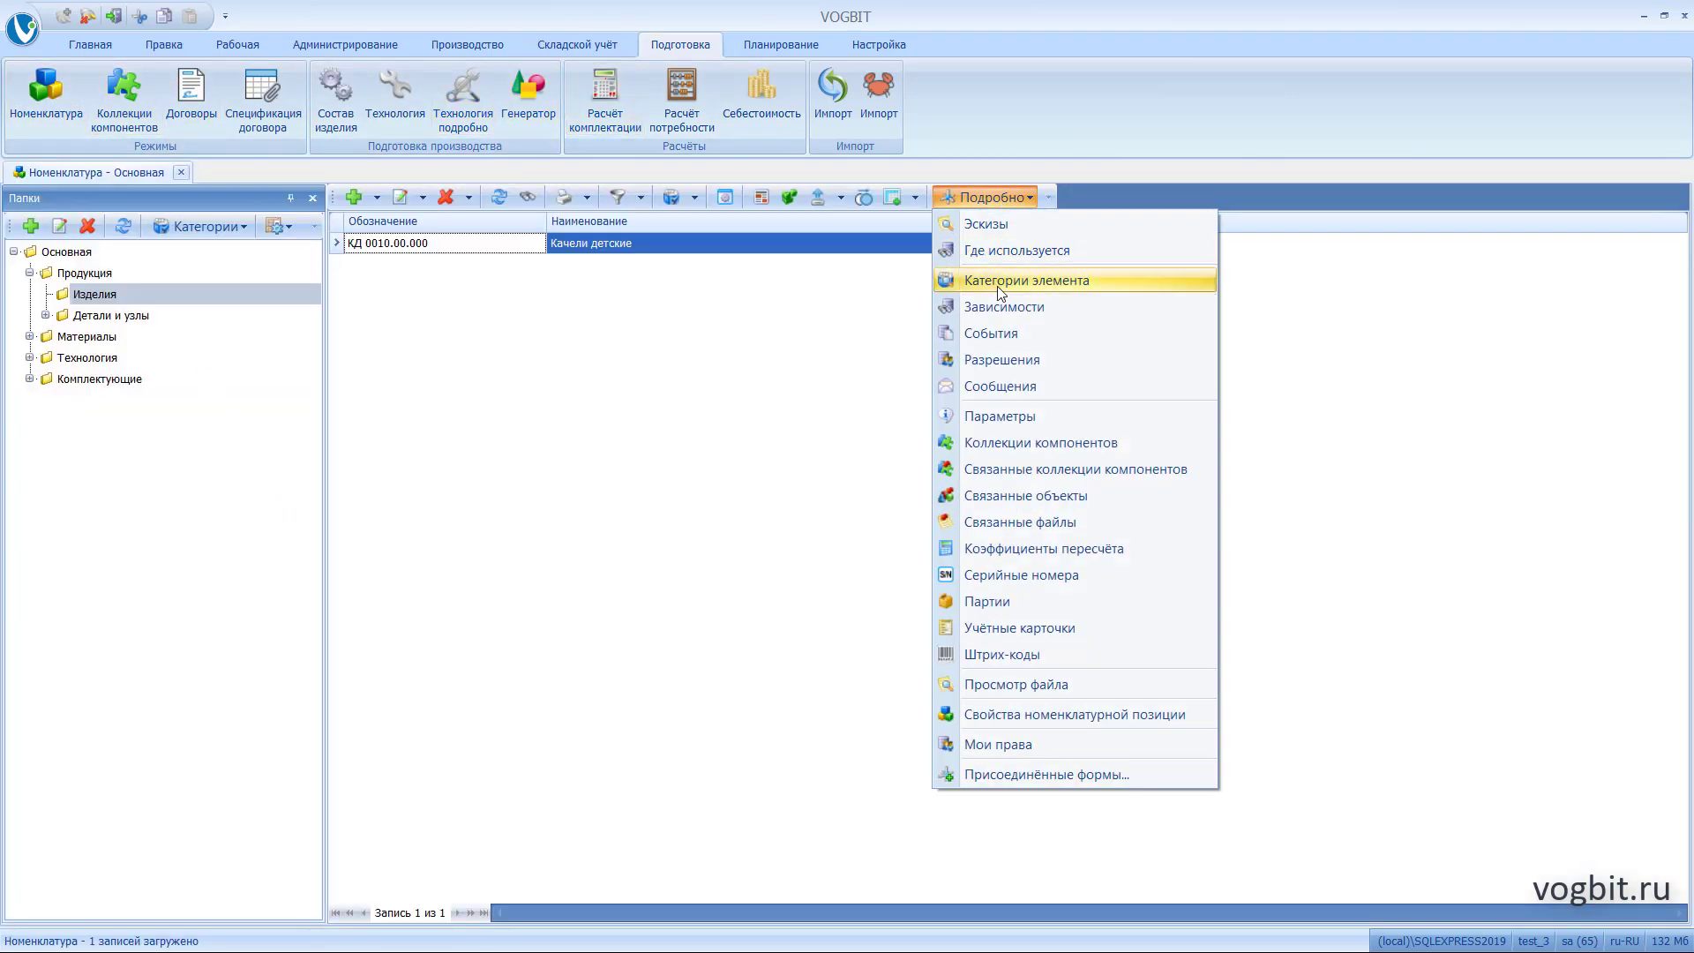
{"action": "left_click", "coordinate": [998, 229]}
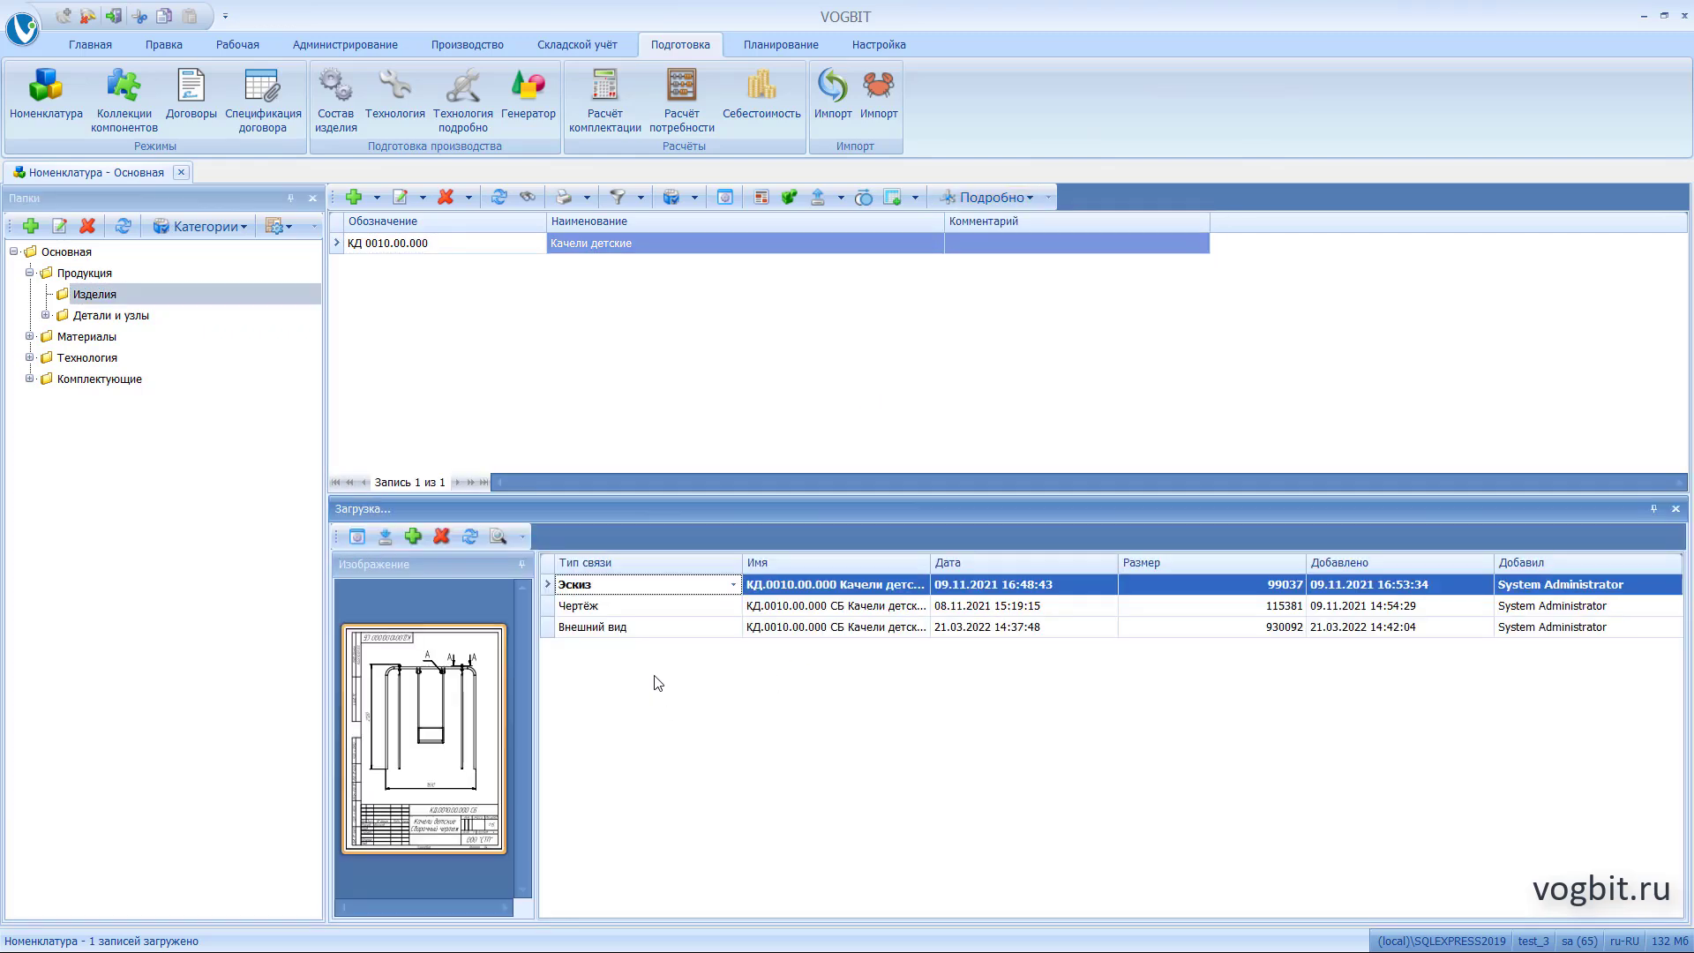
{"action": "left_click", "coordinate": [663, 635]}
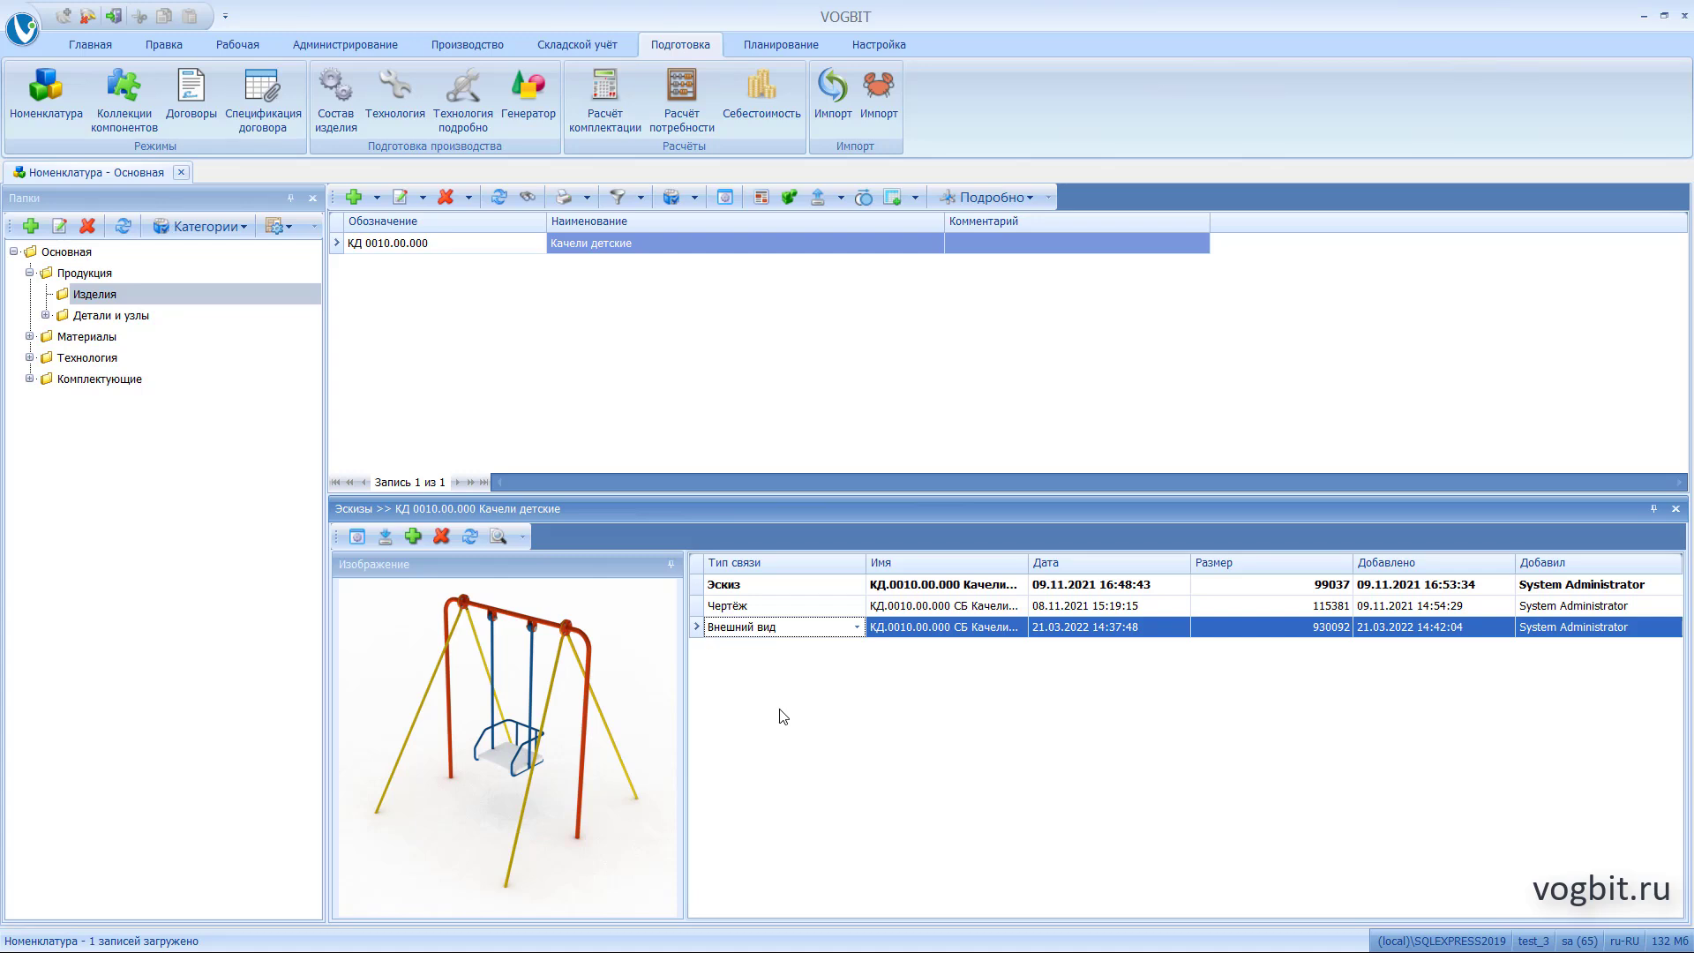
Open the composition of Качели детские from its Заказная спецификация and expand the root product
{"action": "right_click", "coordinate": [541, 252]}
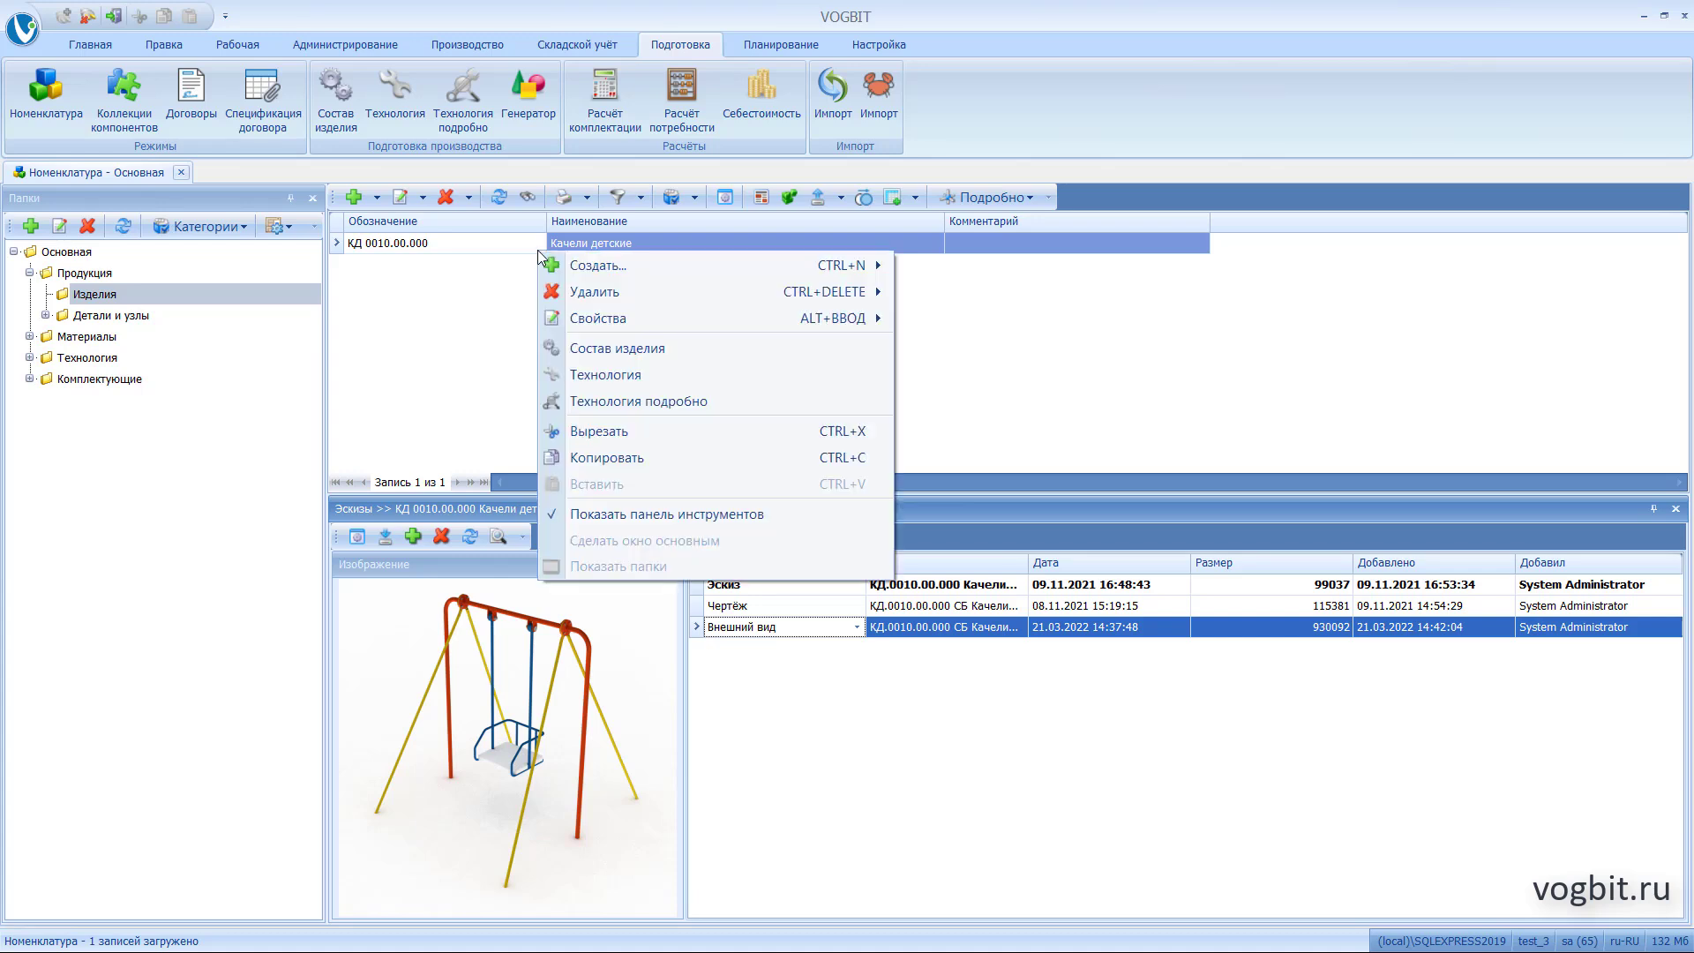
{"action": "left_click", "coordinate": [612, 349]}
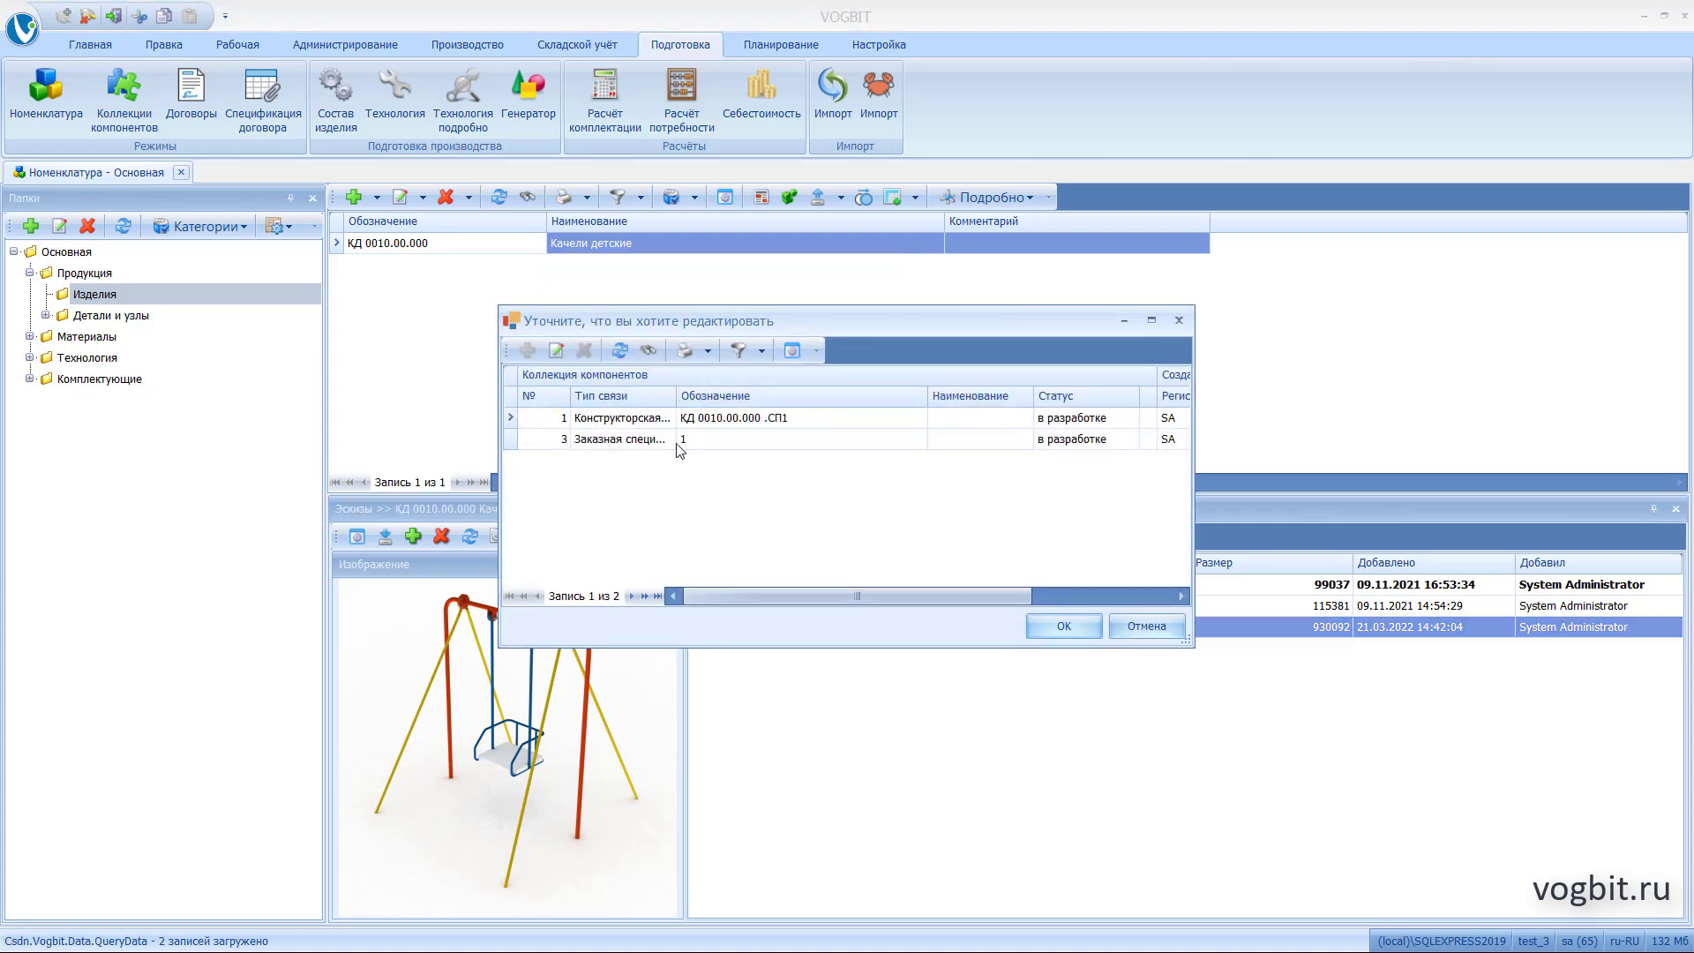
{"action": "double_click", "coordinate": [657, 447]}
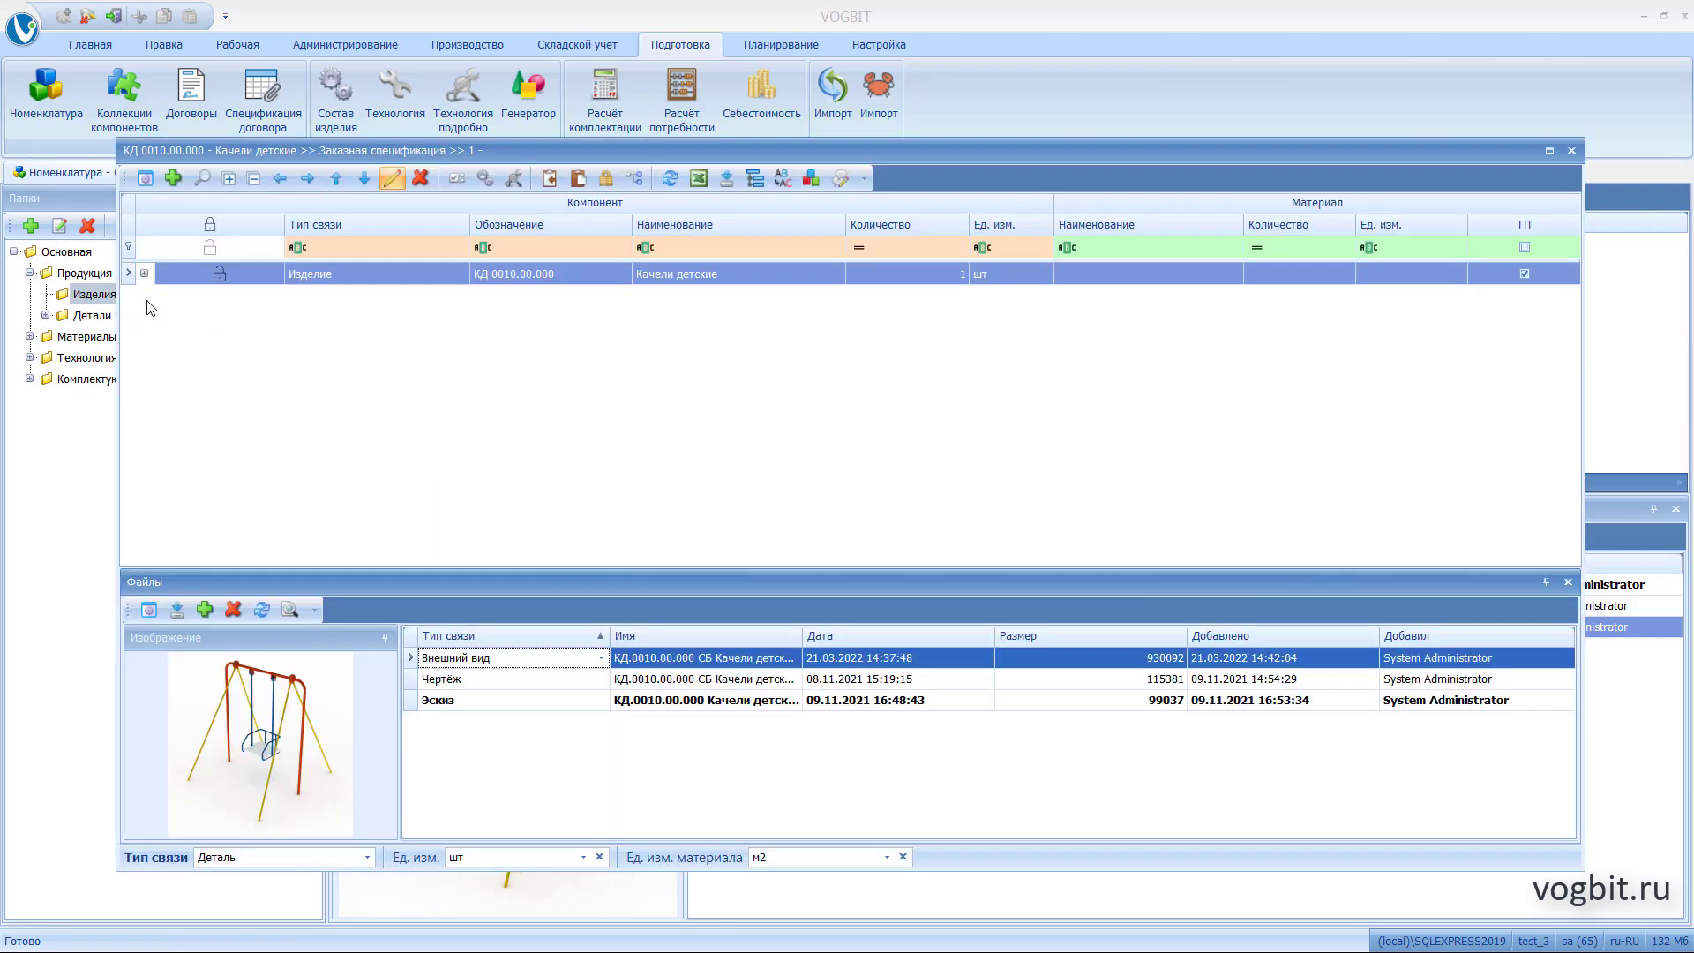
{"action": "left_click", "coordinate": [143, 273]}
Expand the assembly Перекладина and view the images of its parts Пластина, Фланец and Труба поперечная
{"action": "left_click", "coordinate": [600, 300]}
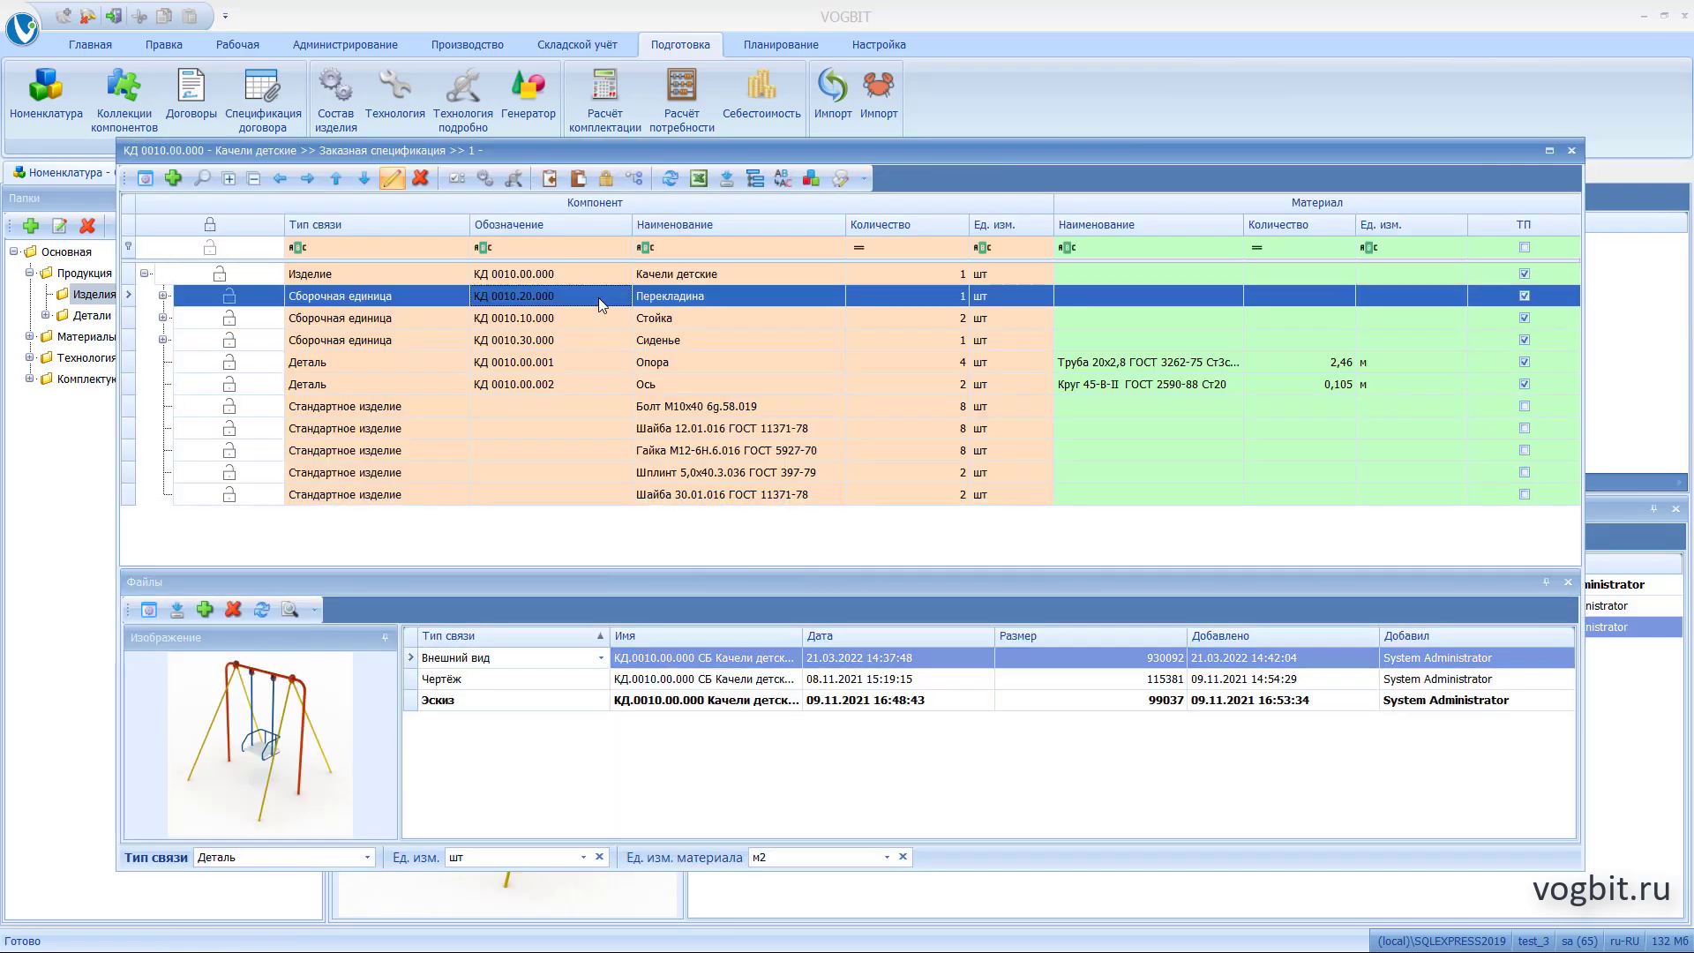
{"action": "left_click", "coordinate": [162, 295]}
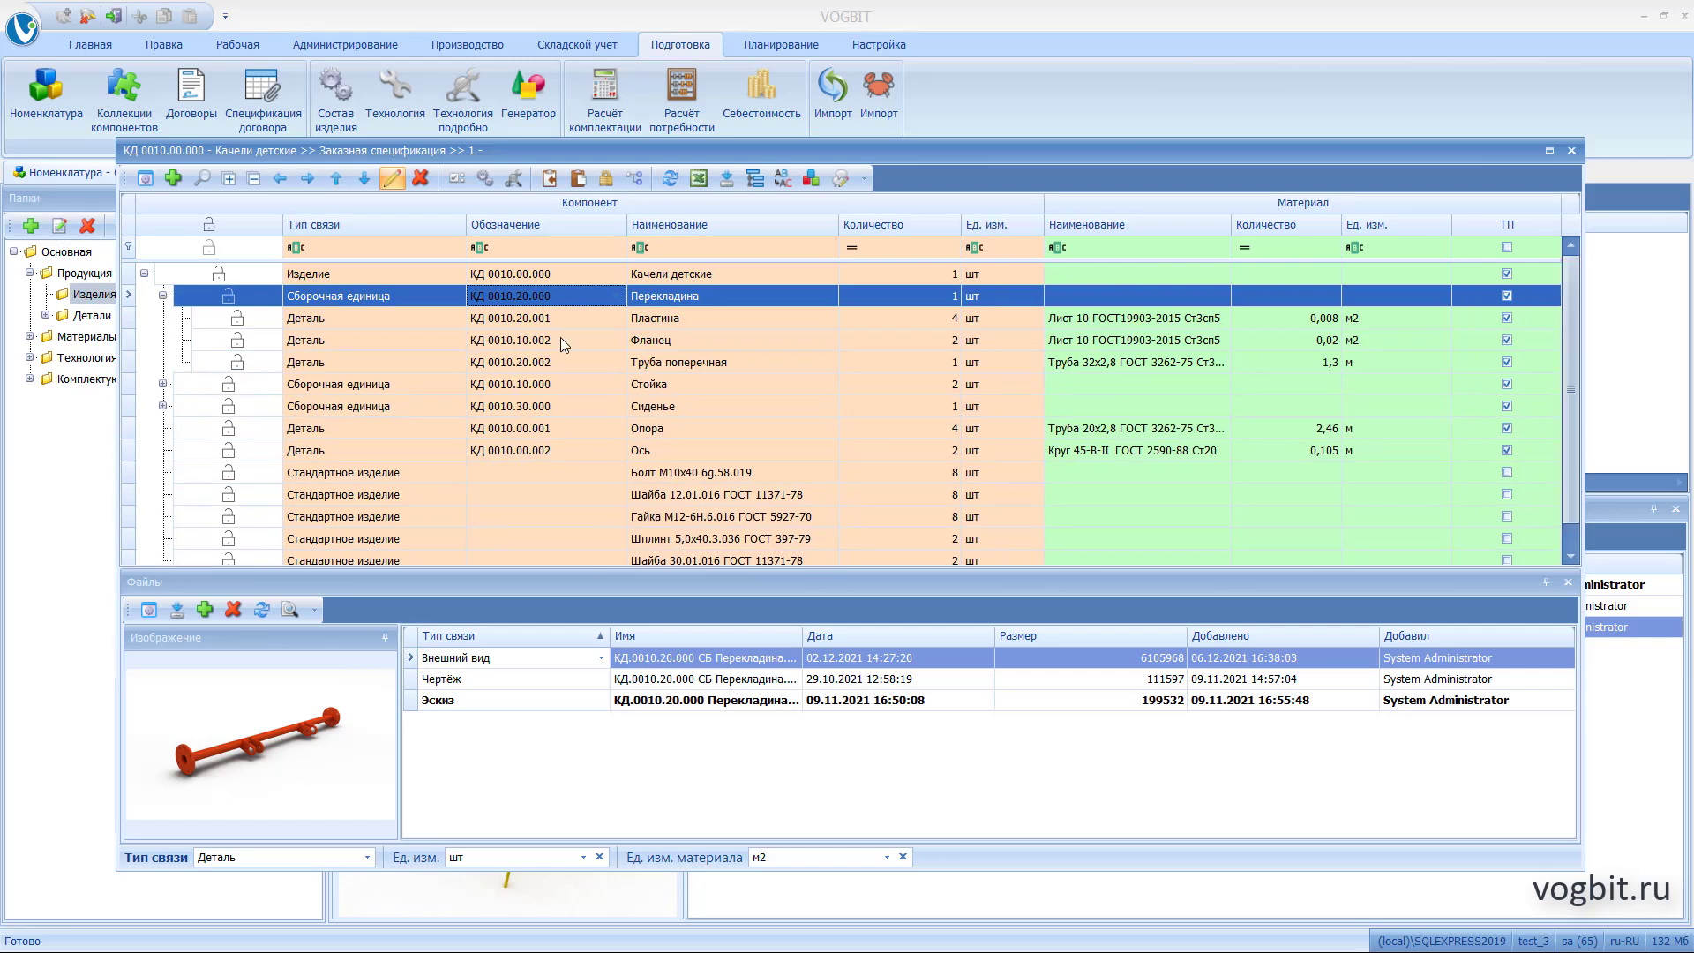
{"action": "left_click", "coordinate": [644, 320]}
{"action": "left_click", "coordinate": [663, 346]}
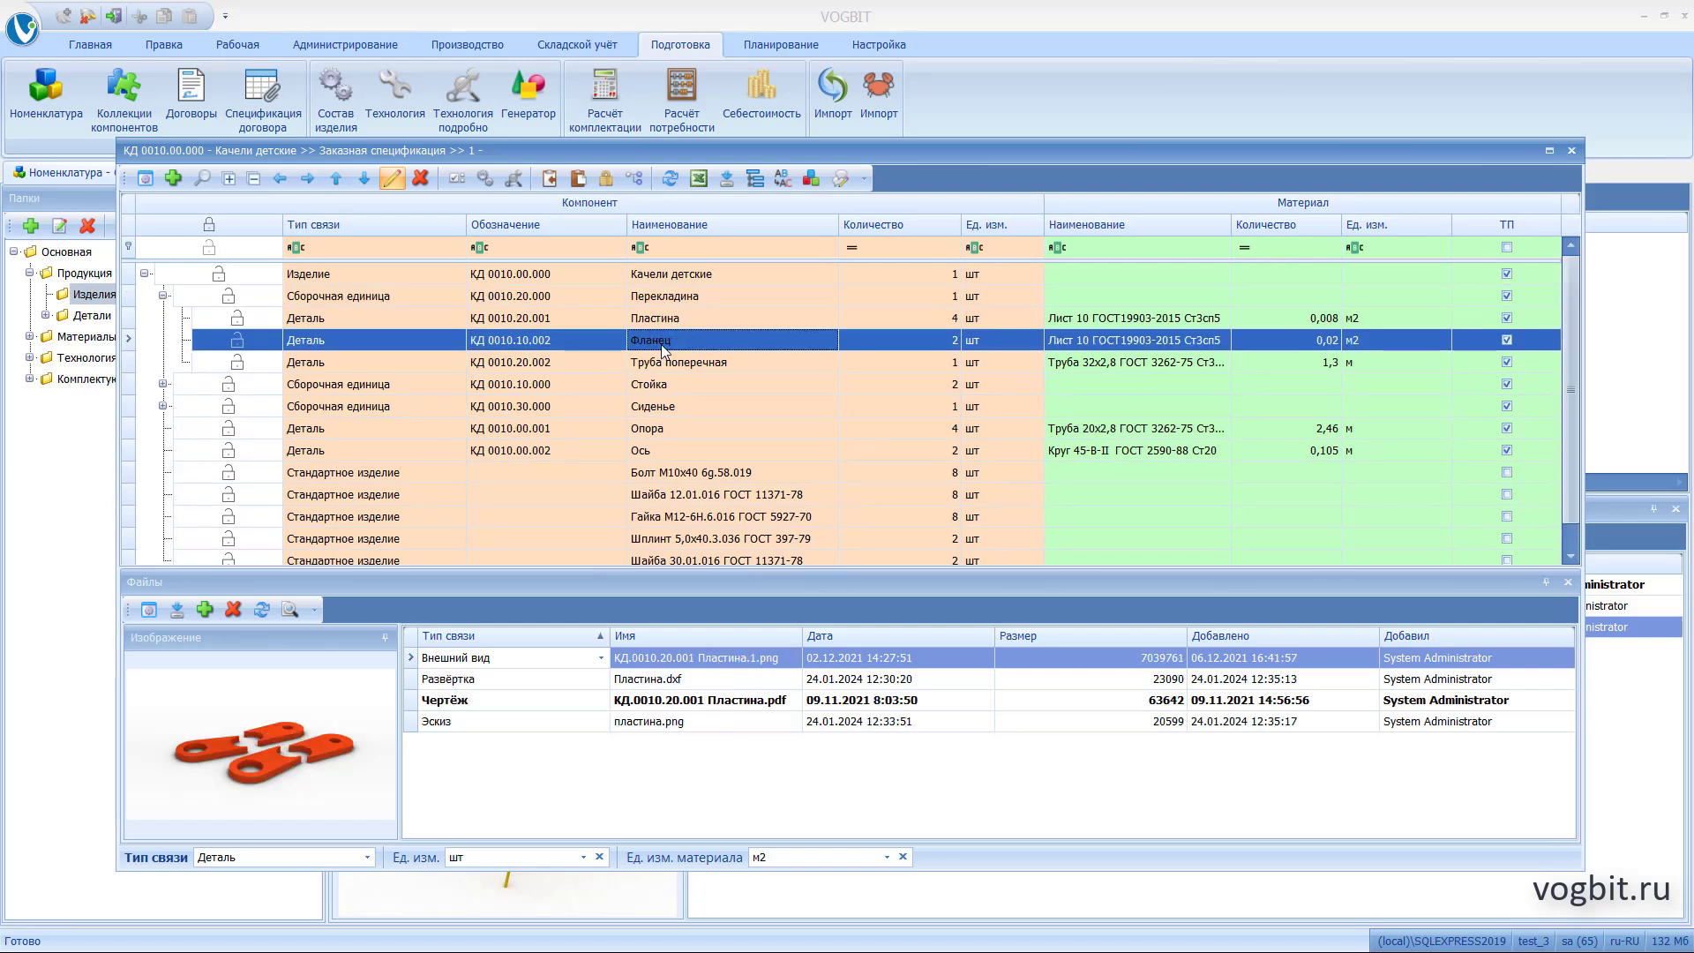
{"action": "left_click", "coordinate": [675, 369]}
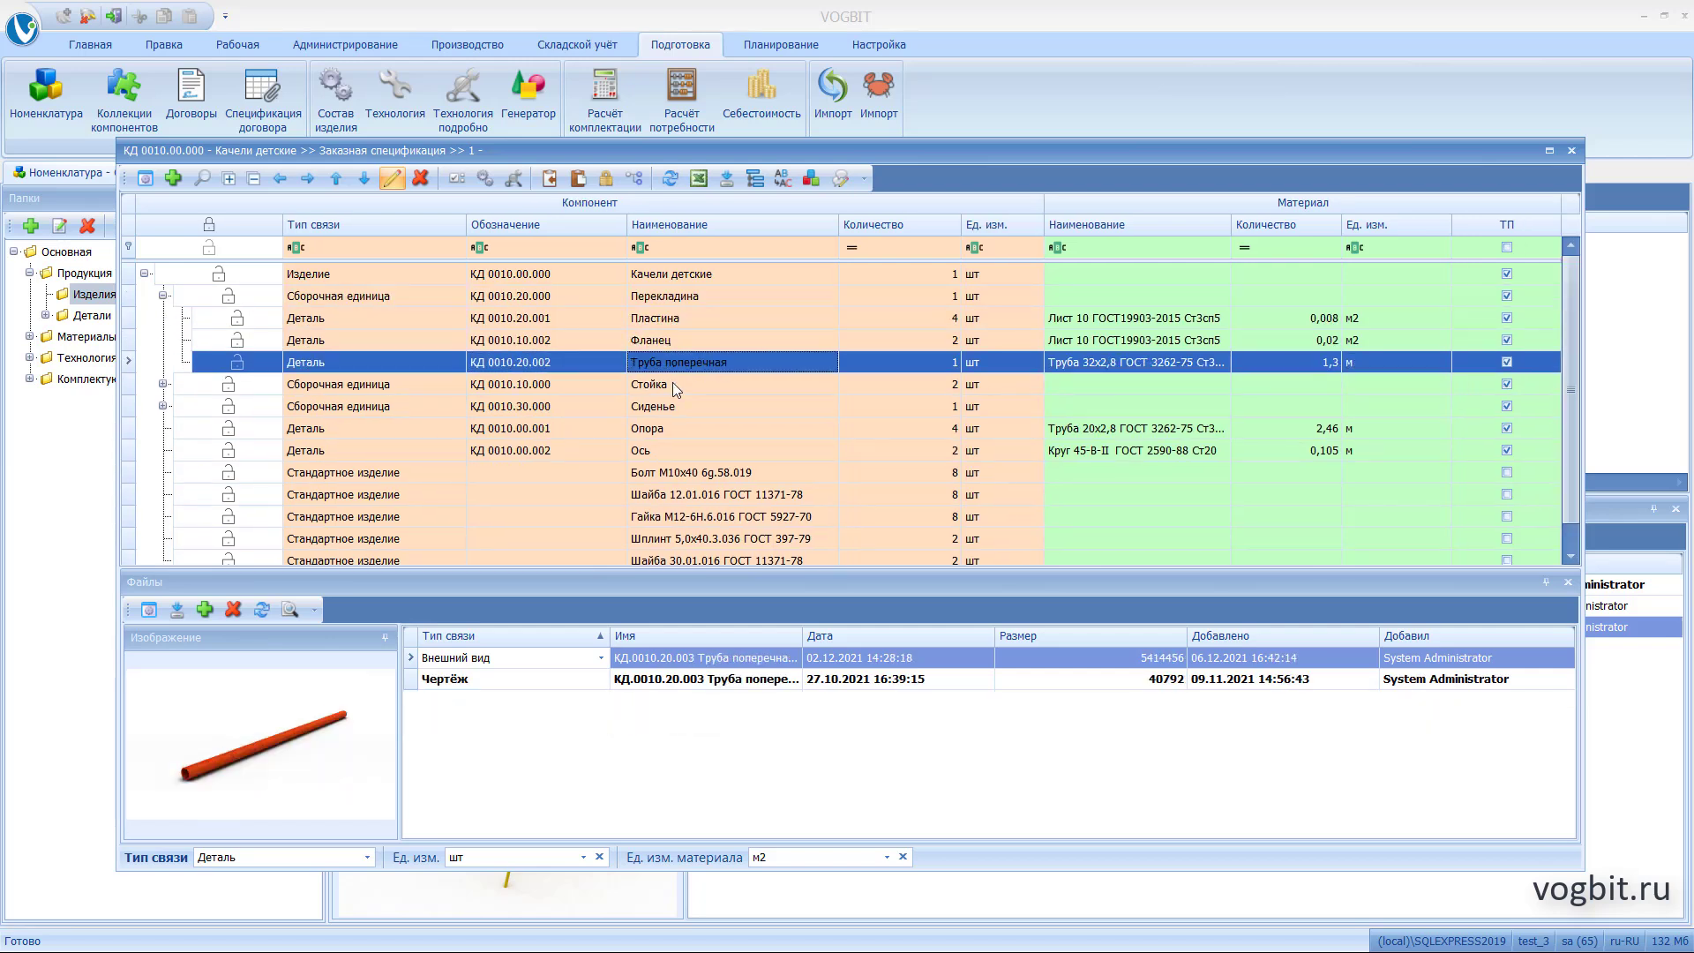
Expand the assembly Стойка and view the images of its parts Труба and Фланец
{"action": "left_click", "coordinate": [677, 387]}
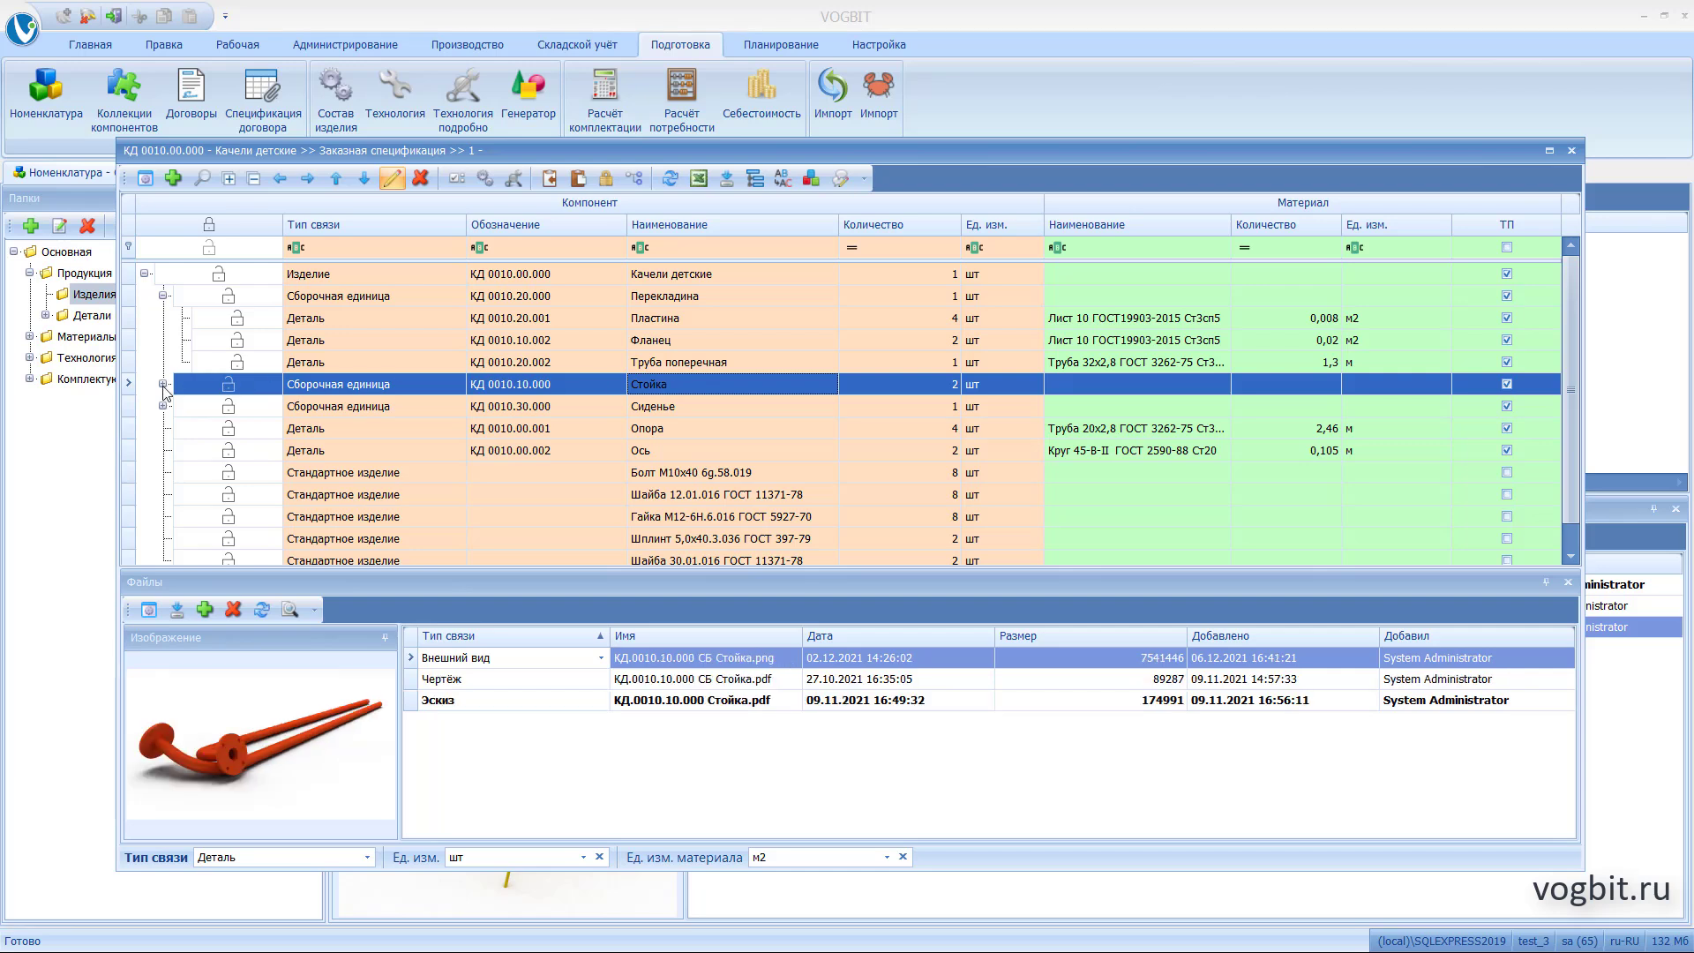
{"action": "left_click", "coordinate": [163, 384]}
{"action": "left_click", "coordinate": [651, 407]}
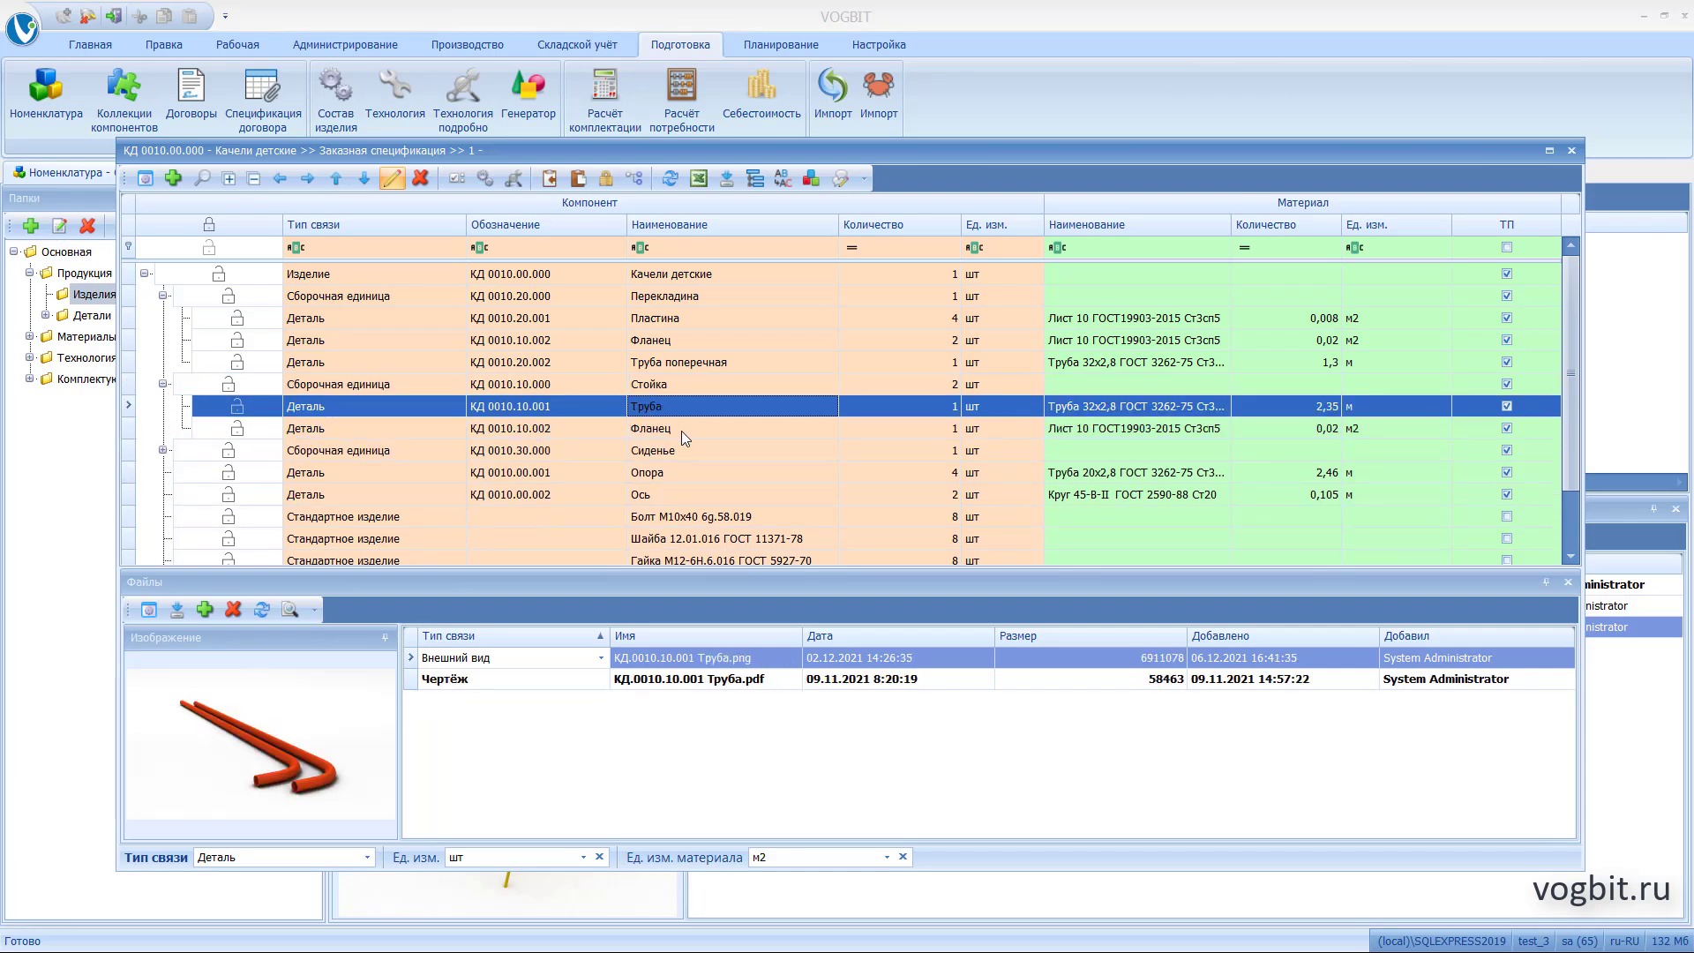
{"action": "left_click", "coordinate": [681, 431]}
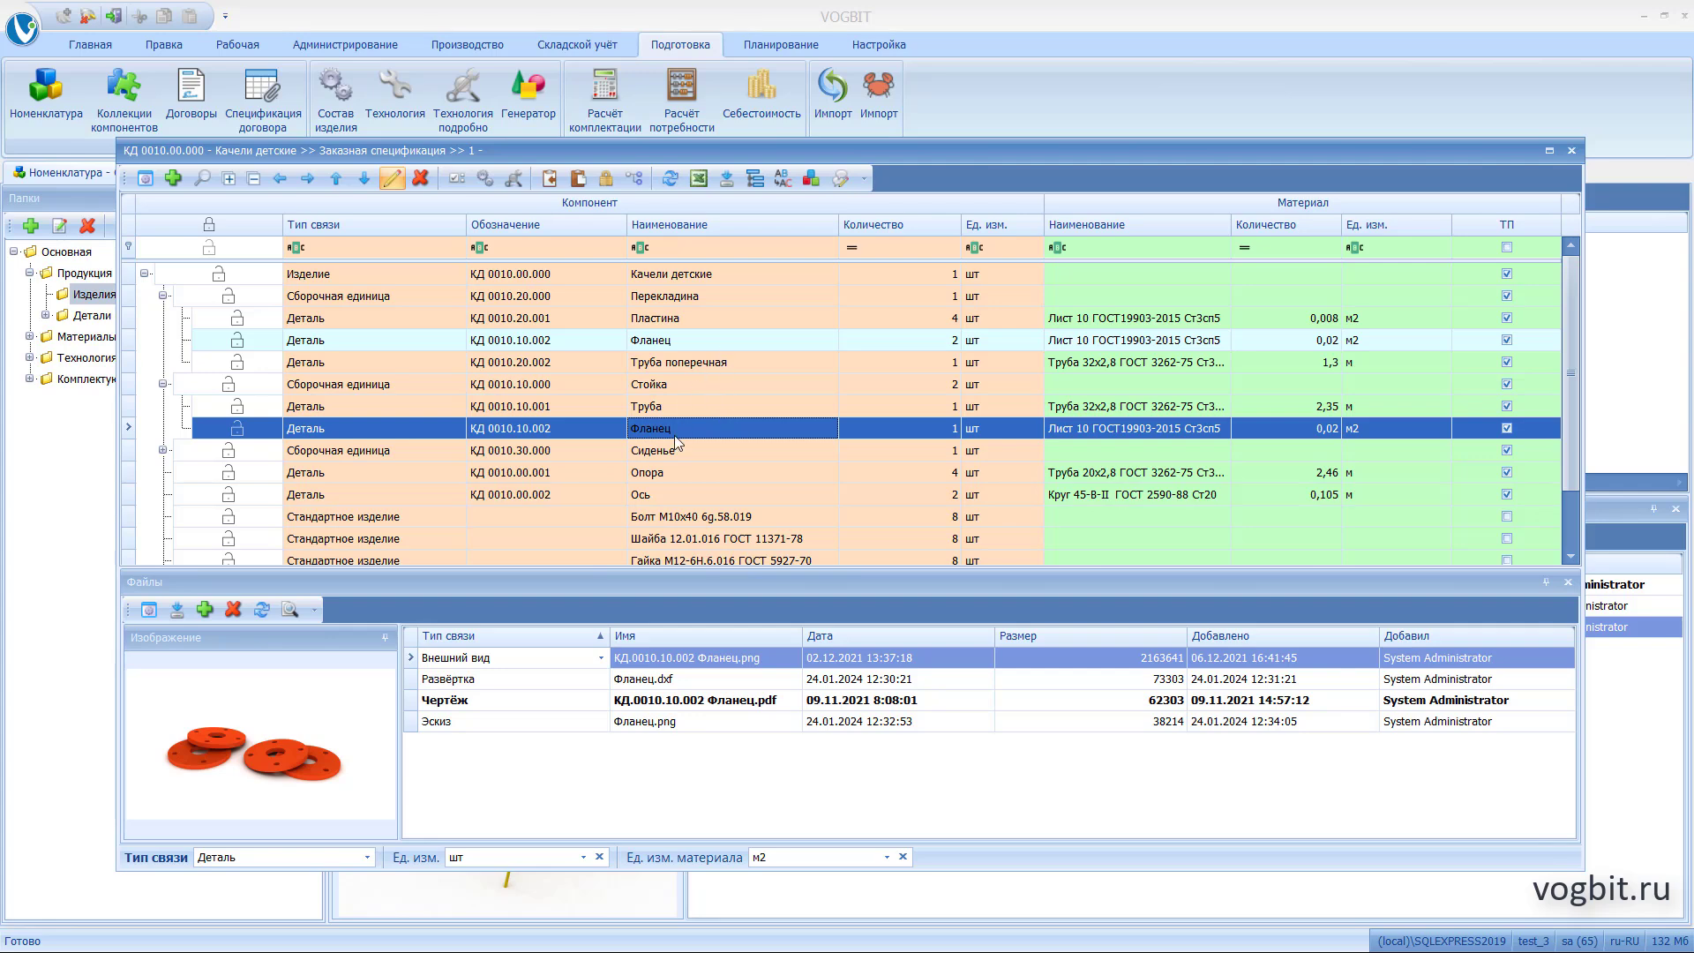
Expand the assembly Сиденье and its subassembly Подвес, and view the parts Тяга and Ухо
{"action": "left_click", "coordinate": [623, 448]}
{"action": "left_click", "coordinate": [162, 450]}
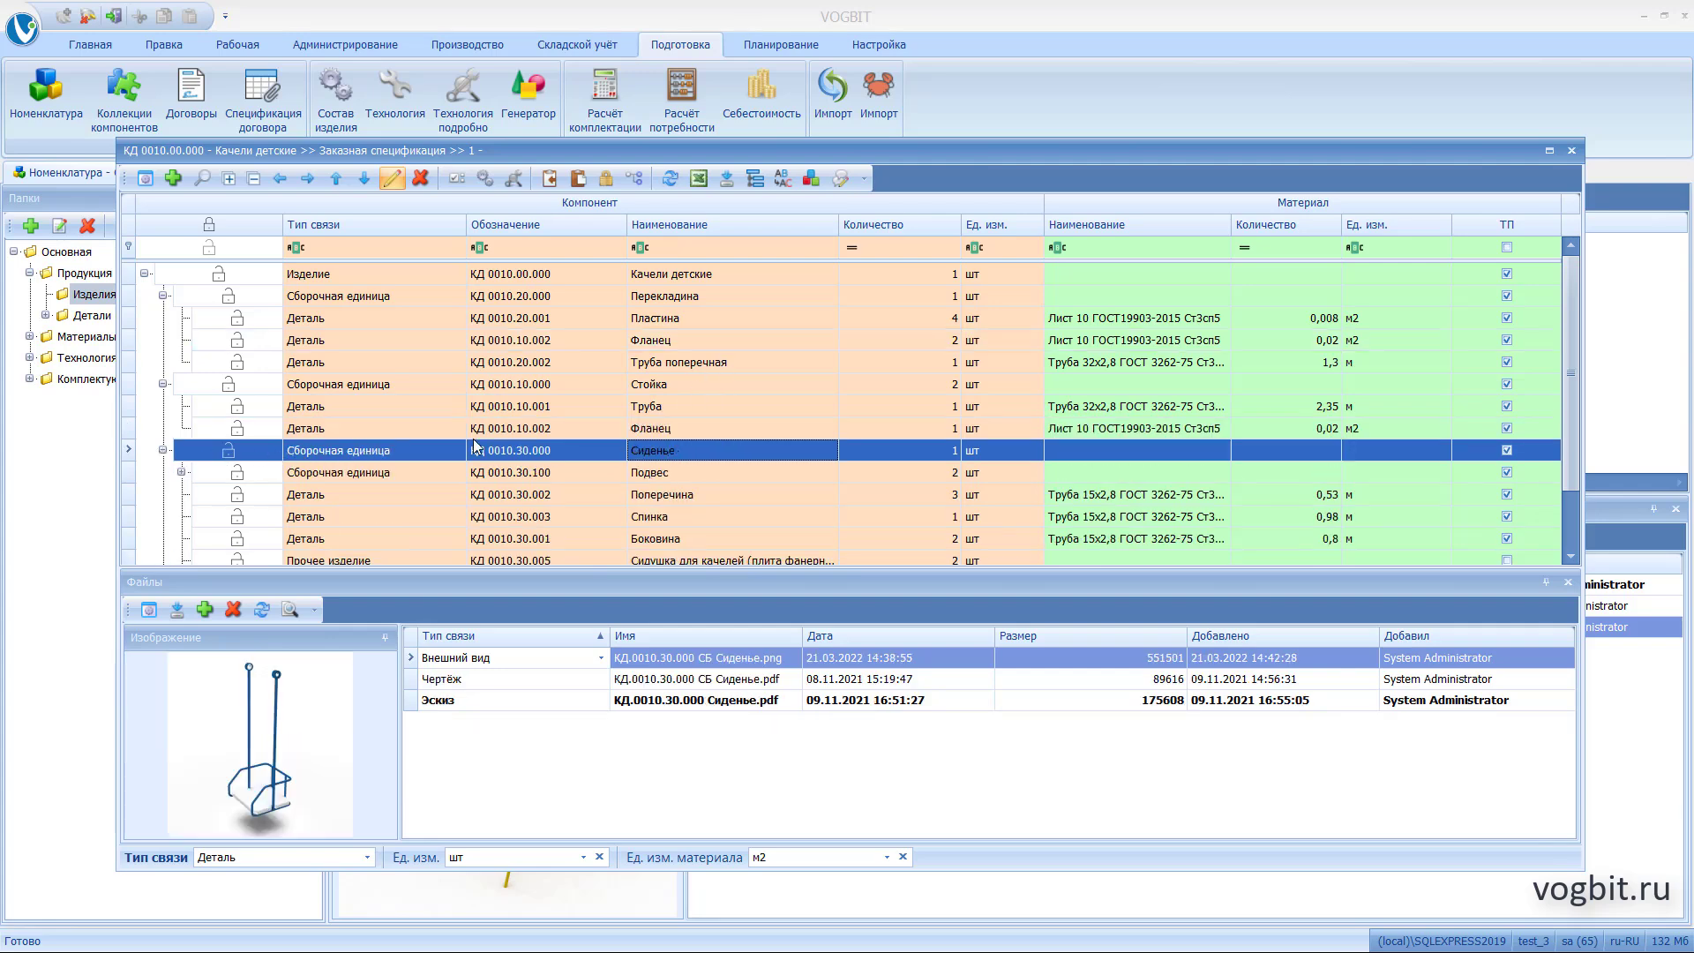
{"action": "scroll", "coordinate": [770, 439], "scroll_direction": "down", "scroll_amount": 2}
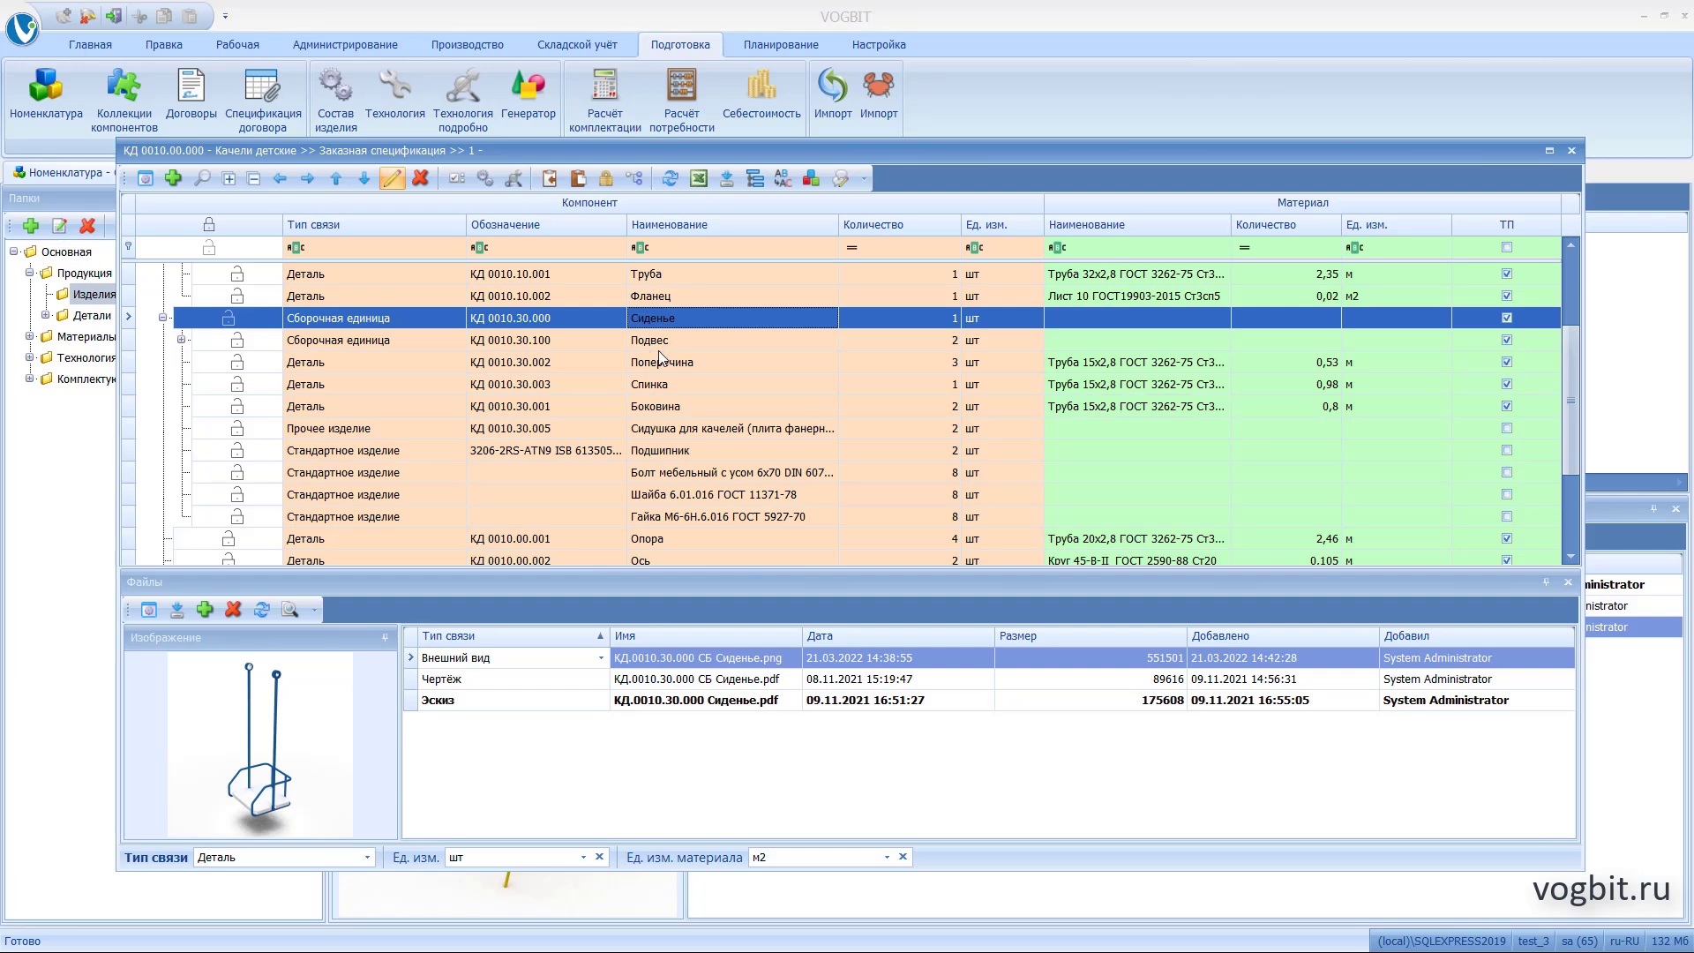
{"action": "left_click", "coordinate": [181, 340]}
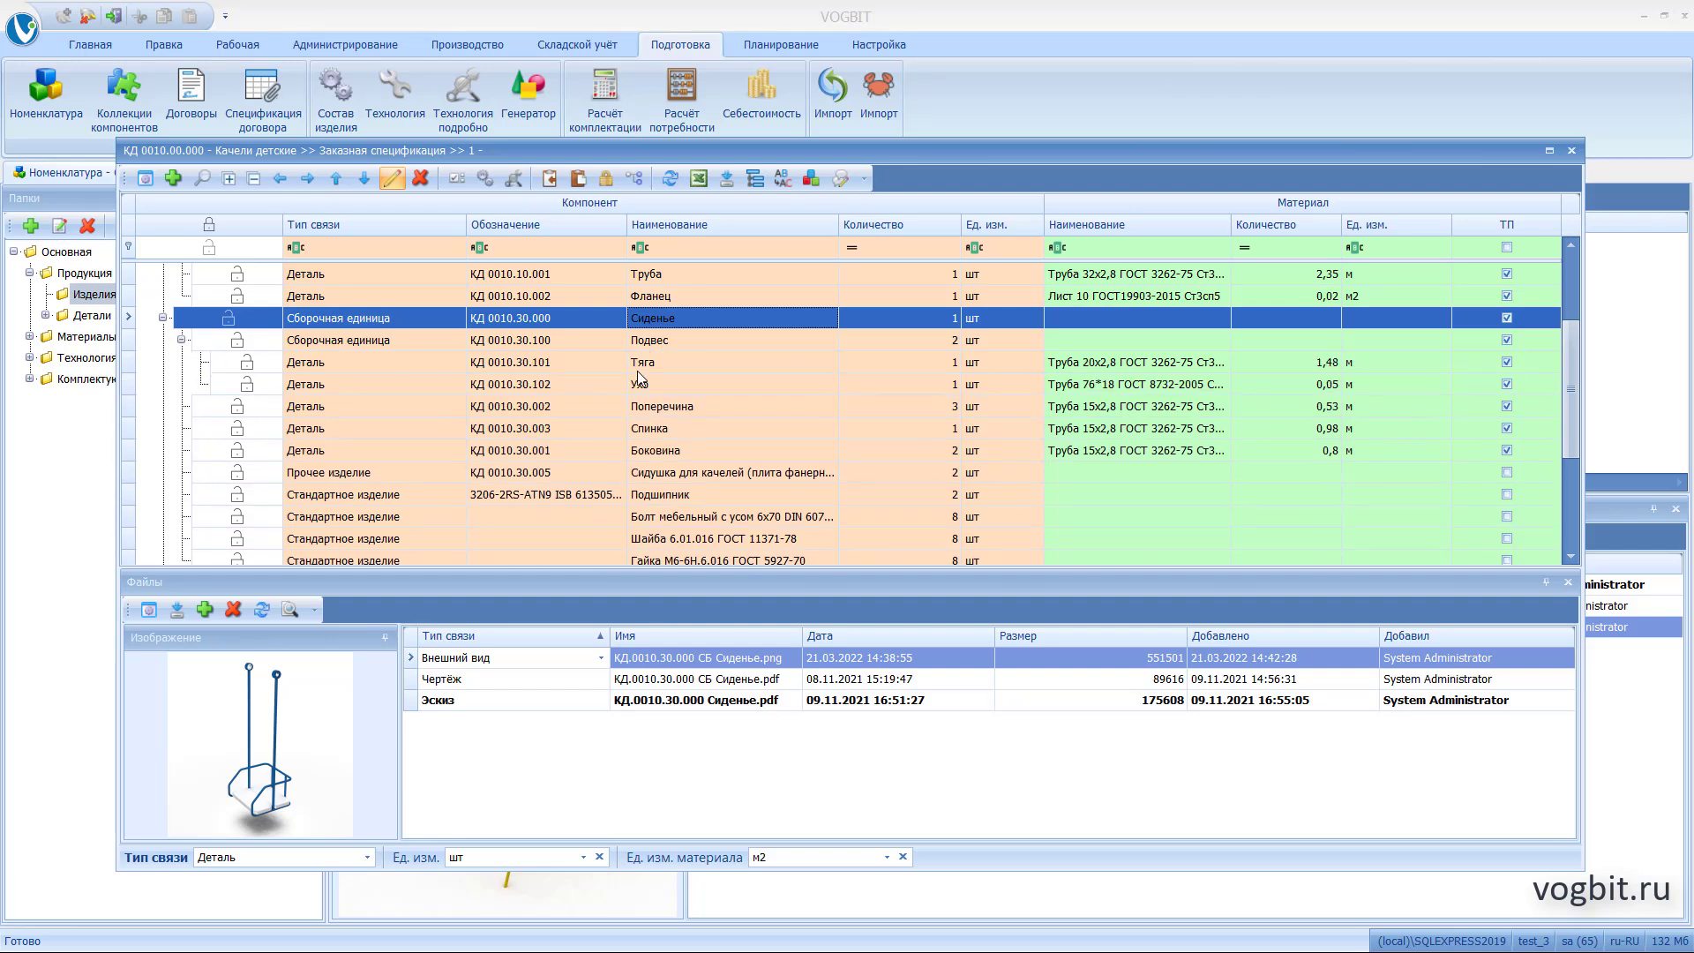
{"action": "left_click", "coordinate": [655, 368]}
{"action": "left_click", "coordinate": [655, 386]}
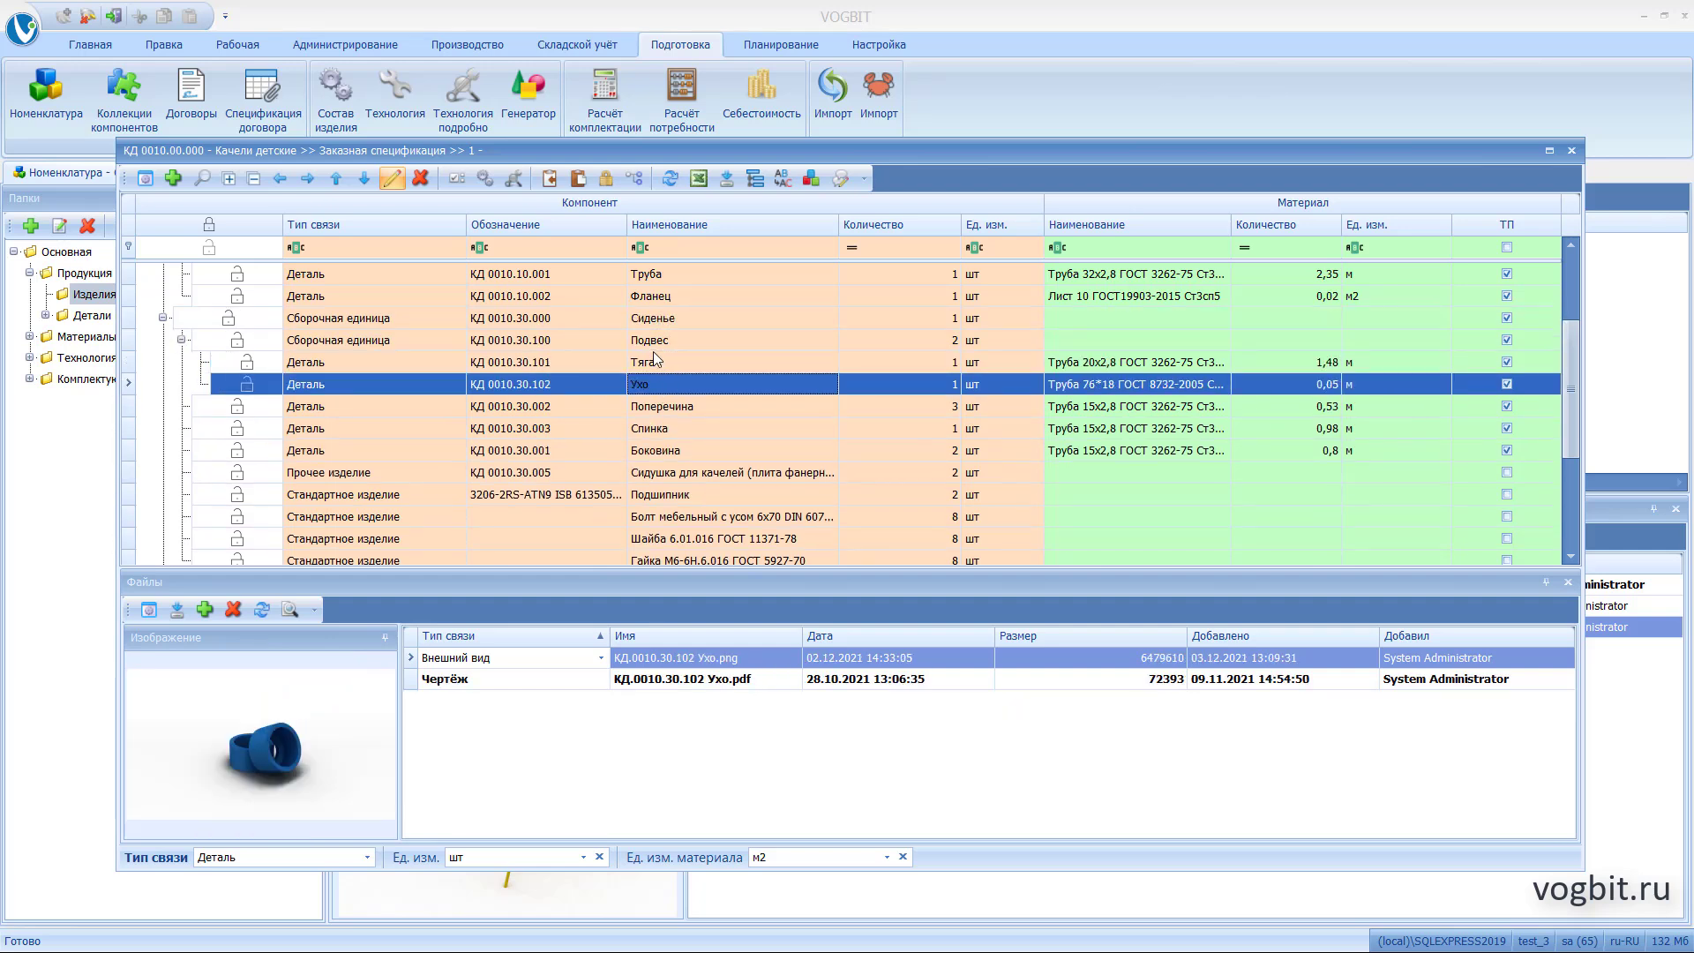
{"action": "left_click", "coordinate": [670, 347]}
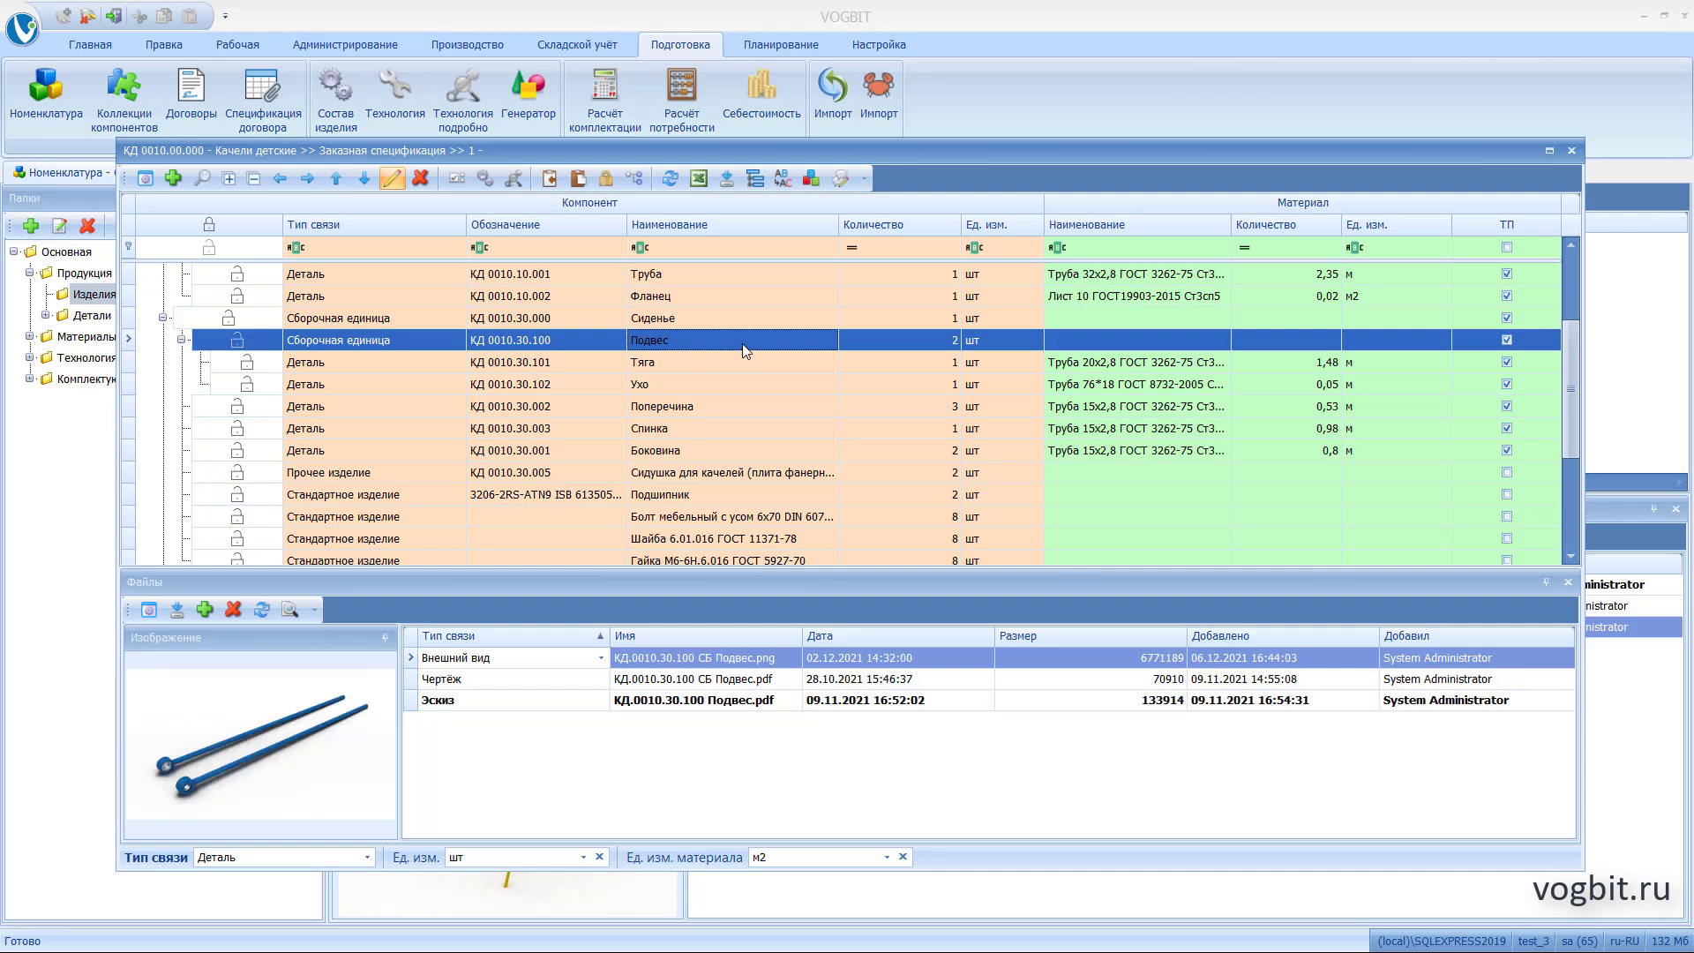
View the seat parts Поперечина, Спинка and Боковина and the assembly Сиденье, finishing by closing the specification
{"action": "left_click", "coordinate": [654, 411]}
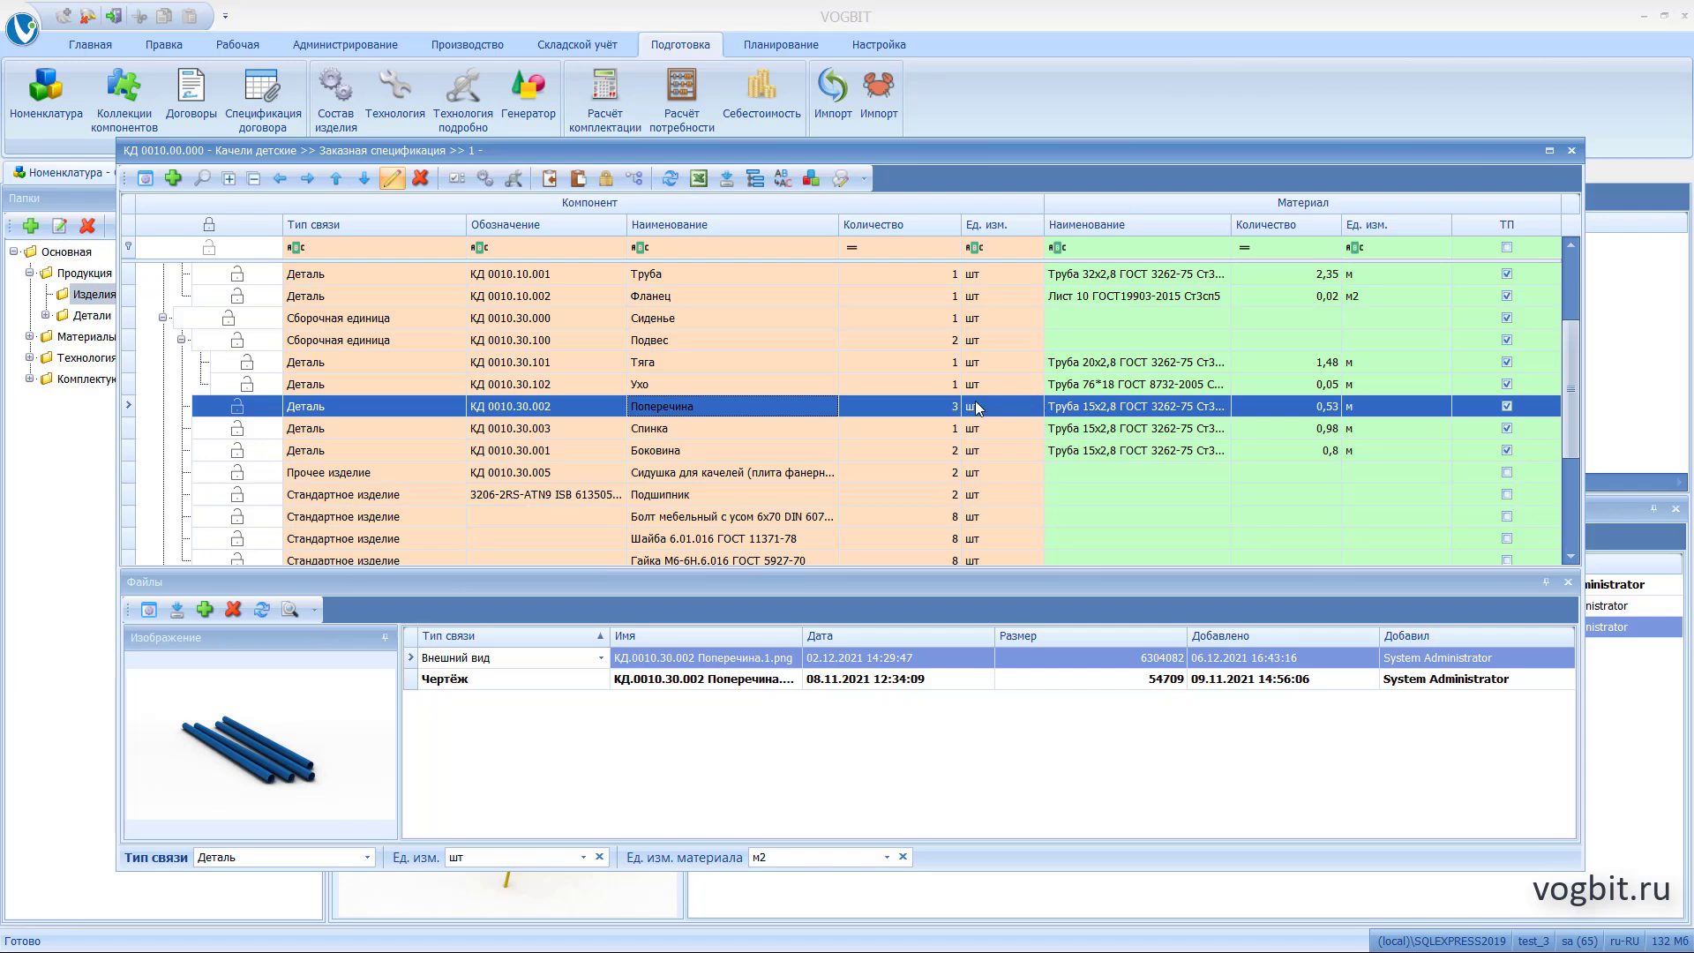
{"action": "left_click", "coordinate": [757, 436]}
{"action": "left_click", "coordinate": [724, 452]}
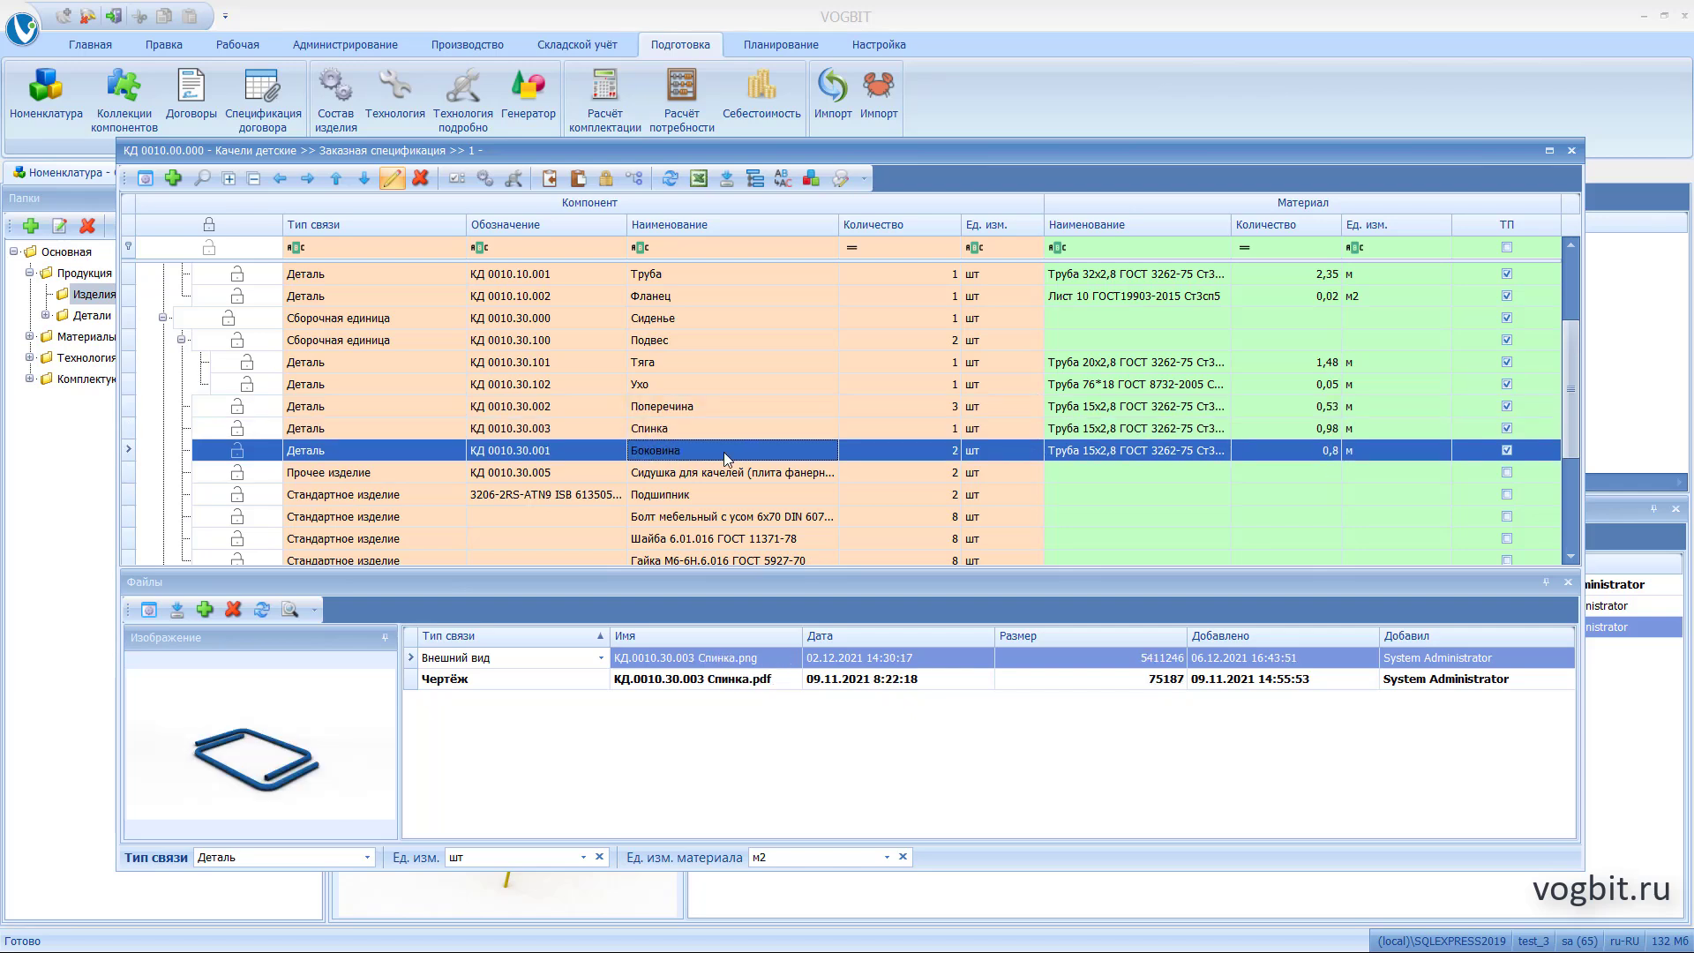
{"action": "left_click", "coordinate": [384, 317]}
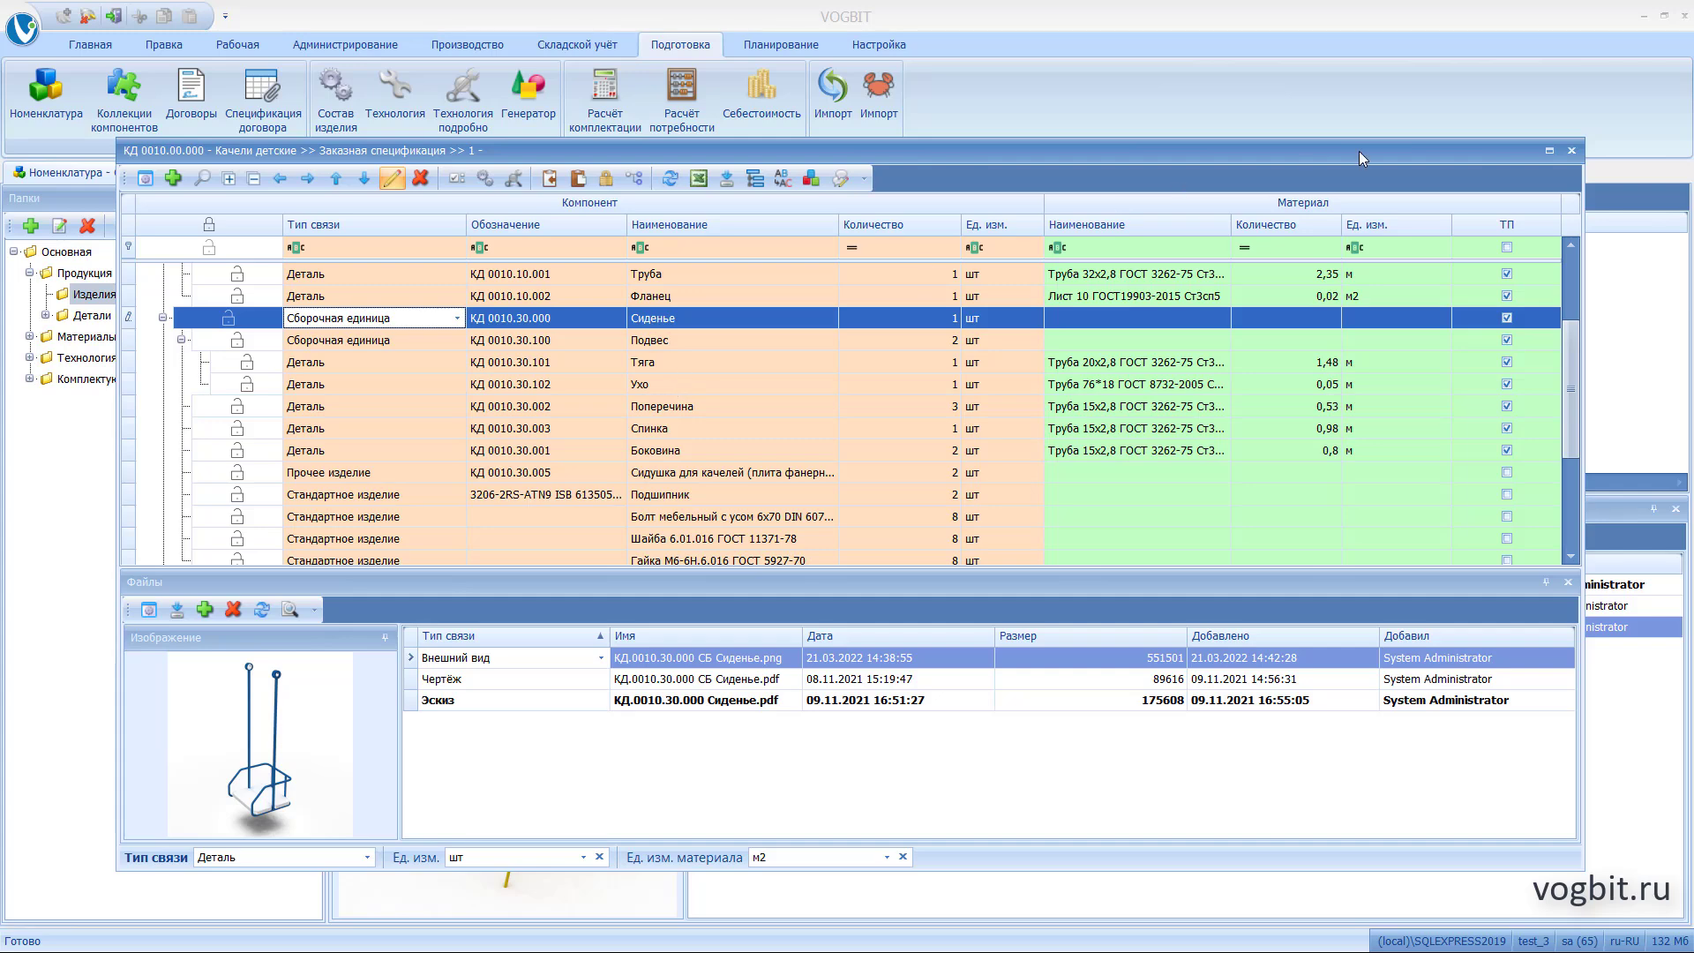
{"action": "left_click", "coordinate": [1570, 150]}
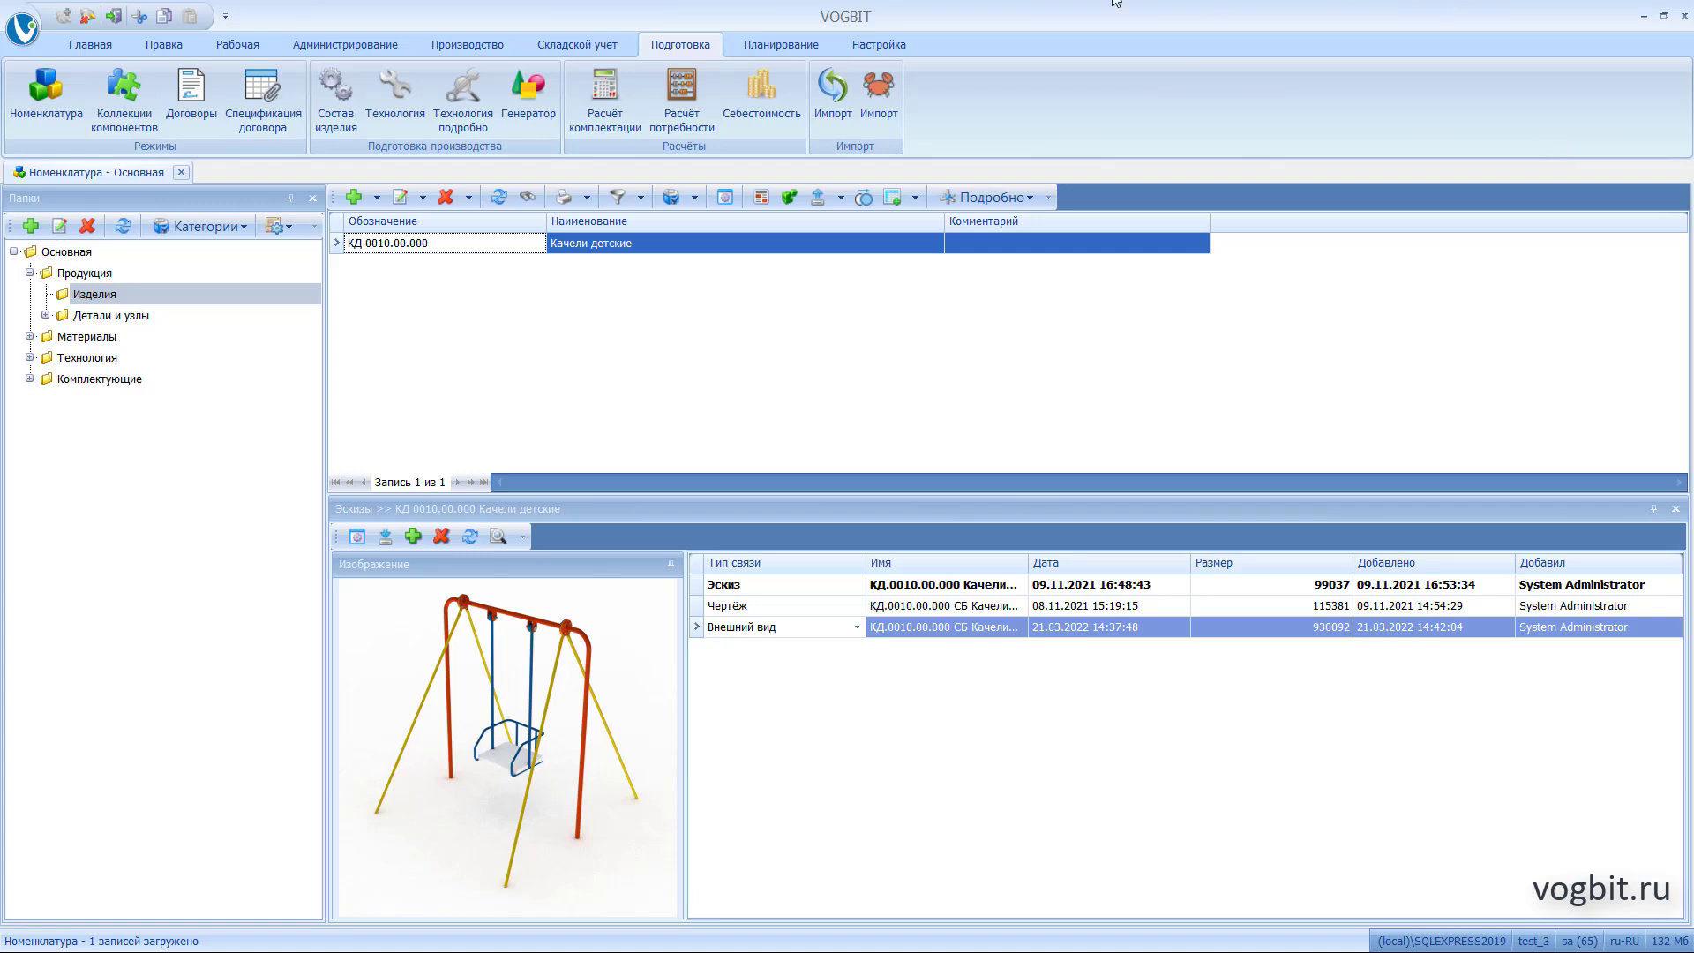
Create a production order filled from product specifications, entering the order number and a name made of the customer's name and "Качели"
{"action": "left_click", "coordinate": [462, 42]}
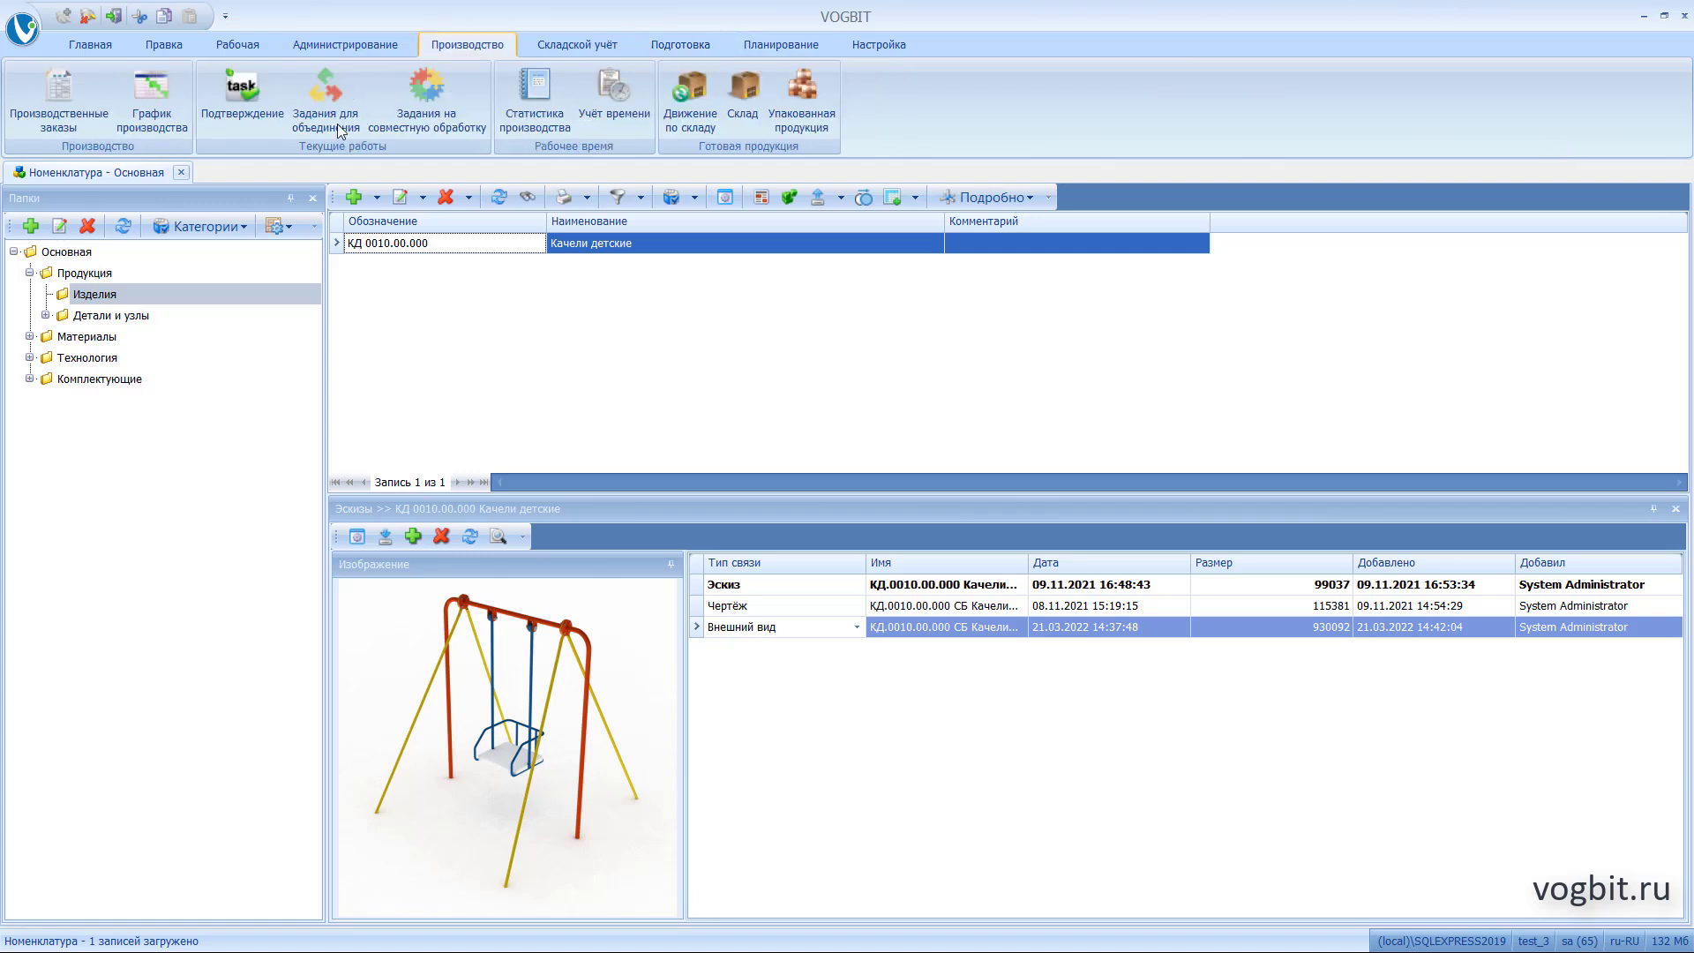
{"action": "left_click", "coordinate": [65, 98]}
{"action": "left_click", "coordinate": [55, 196]}
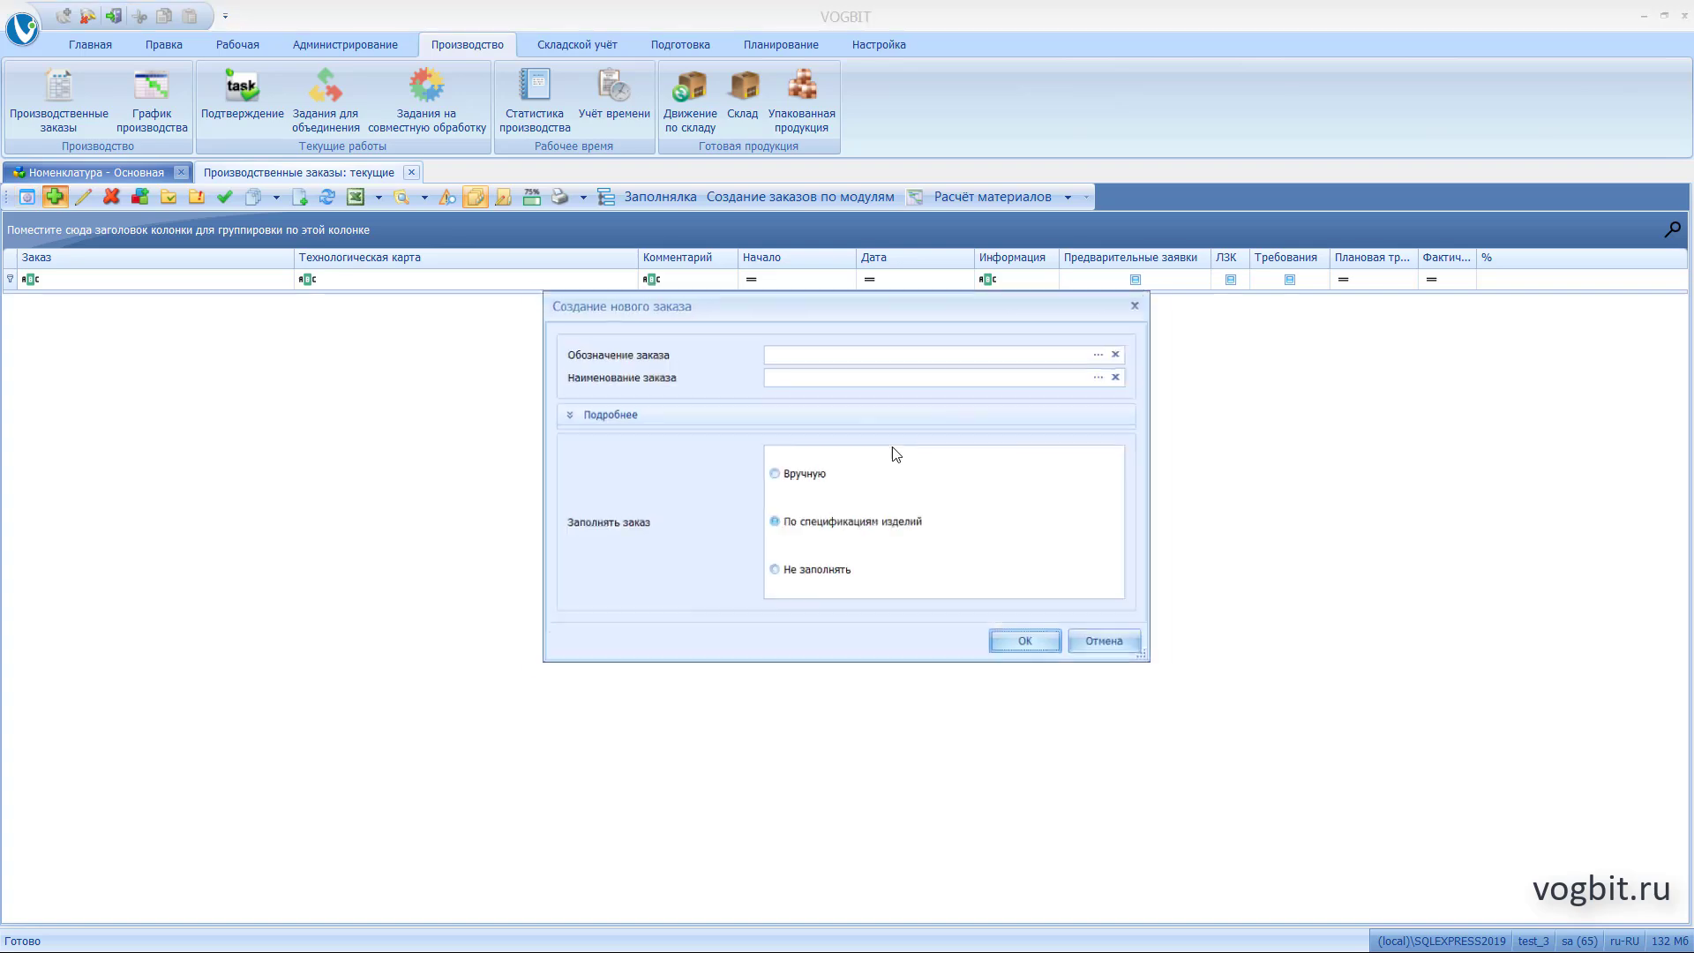
{"action": "left_click", "coordinate": [872, 351]}
{"action": "type", "text": "117"}
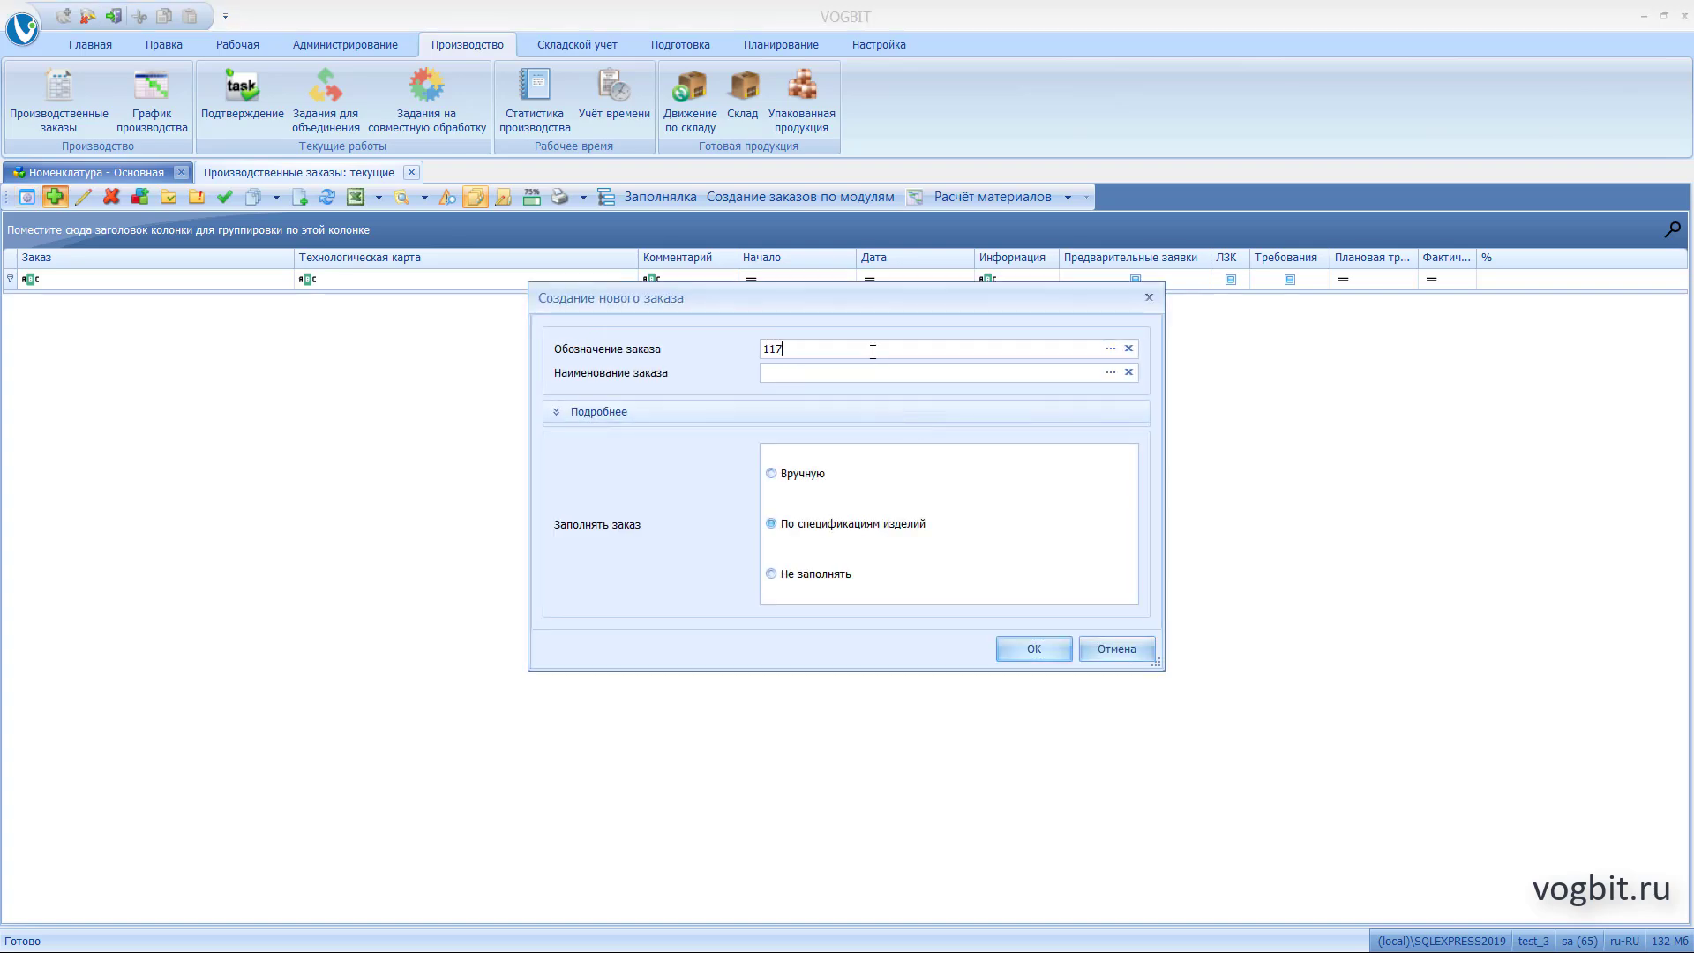
{"action": "type", "text": "-099-20"}
{"action": "type", "text": "ИП М"}
{"action": "type", "text": "орозов"}
{"action": "type", "text": ", Качели"}
{"action": "left_click", "coordinate": [1029, 648]}
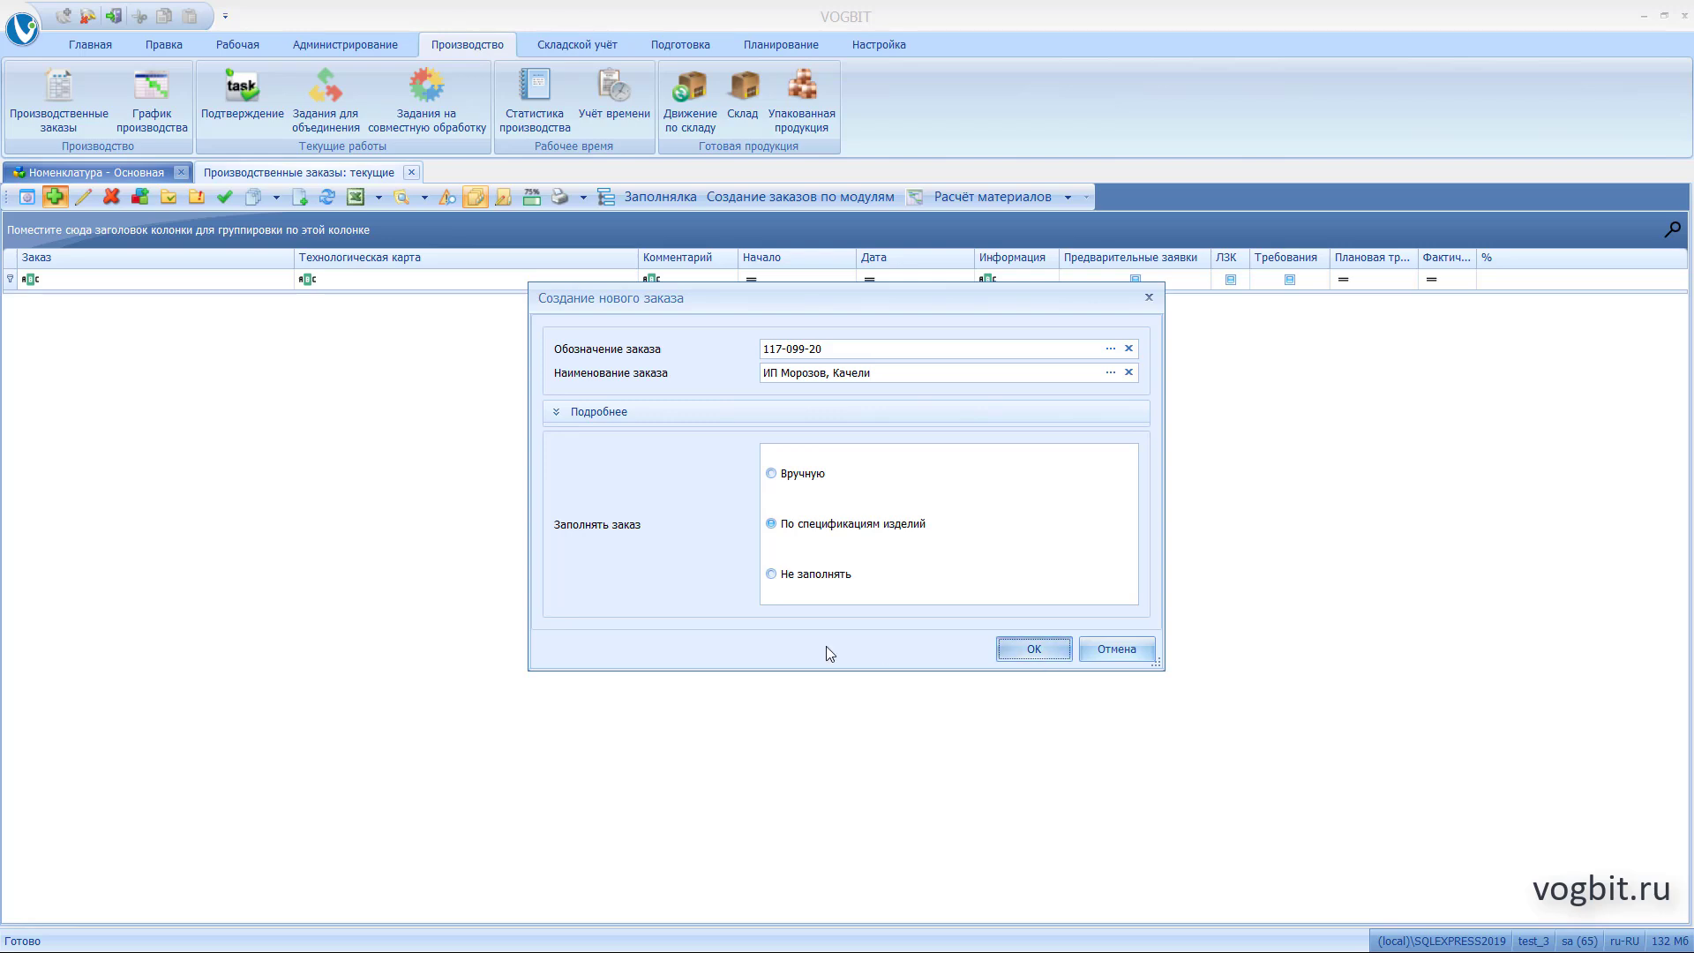
Add Качели детские from the nomenclature to the kit calculation with quantity 12 and calculate its component list
{"action": "left_click_drag", "start_coordinate": [609, 258], "coordinate": [651, 343]}
{"action": "left_click", "coordinate": [132, 173]}
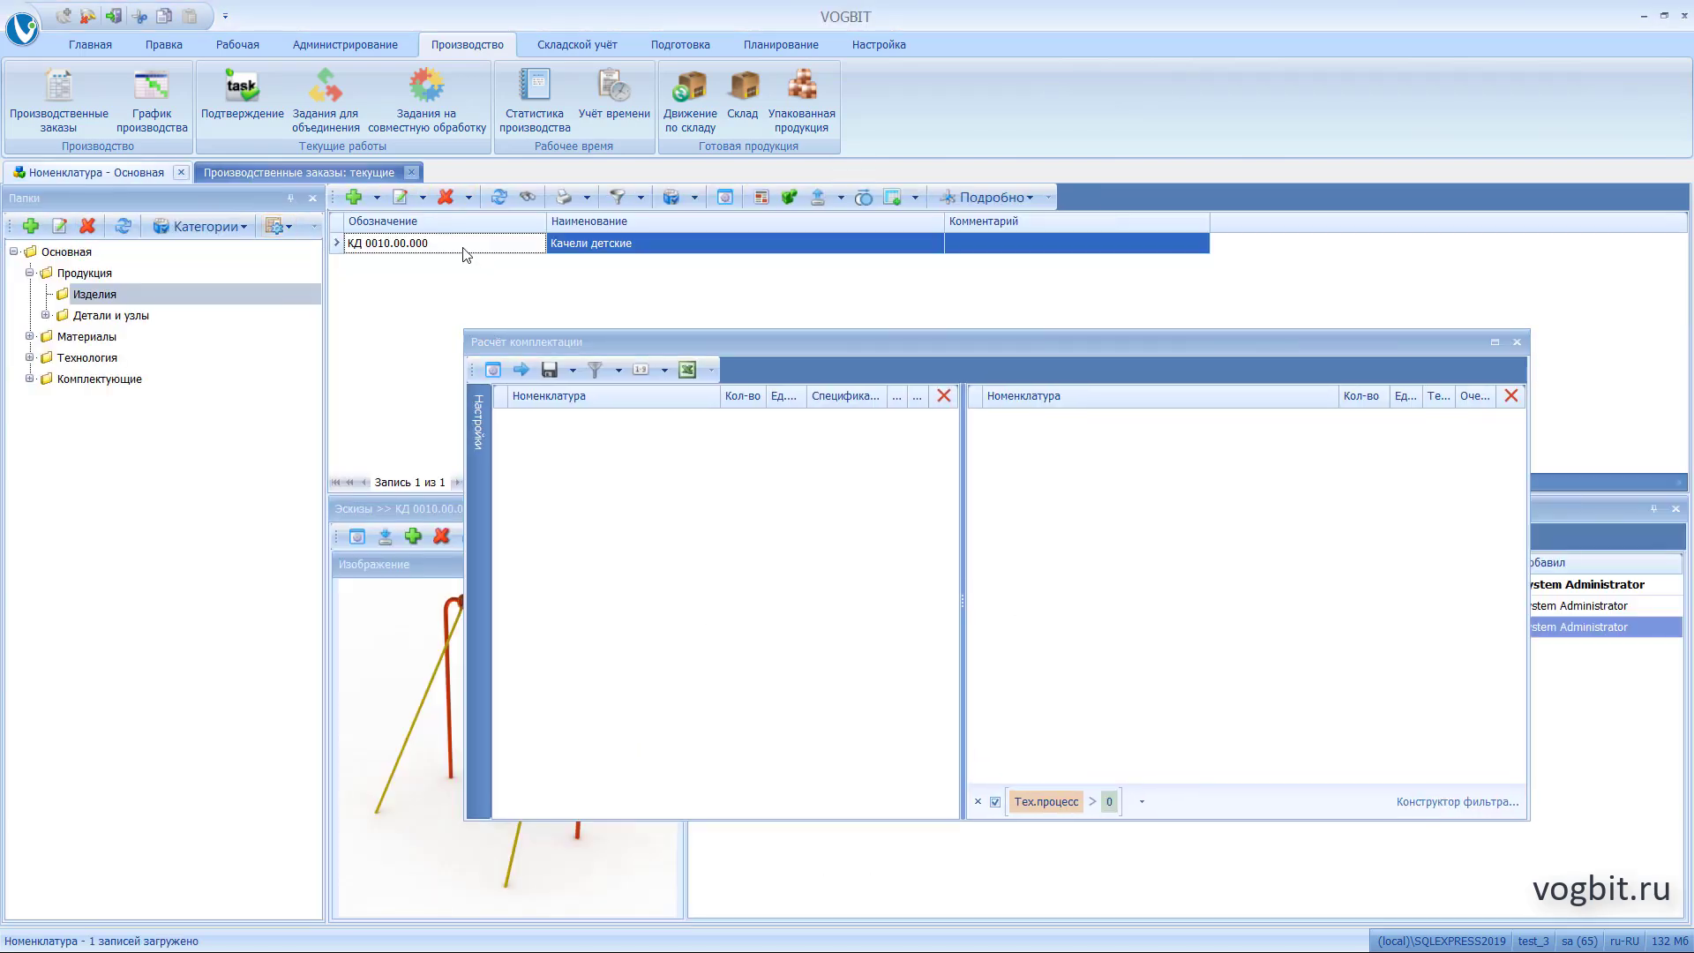
{"action": "left_click_drag", "start_coordinate": [466, 254], "coordinate": [697, 485]}
{"action": "type", "text": "12,"}
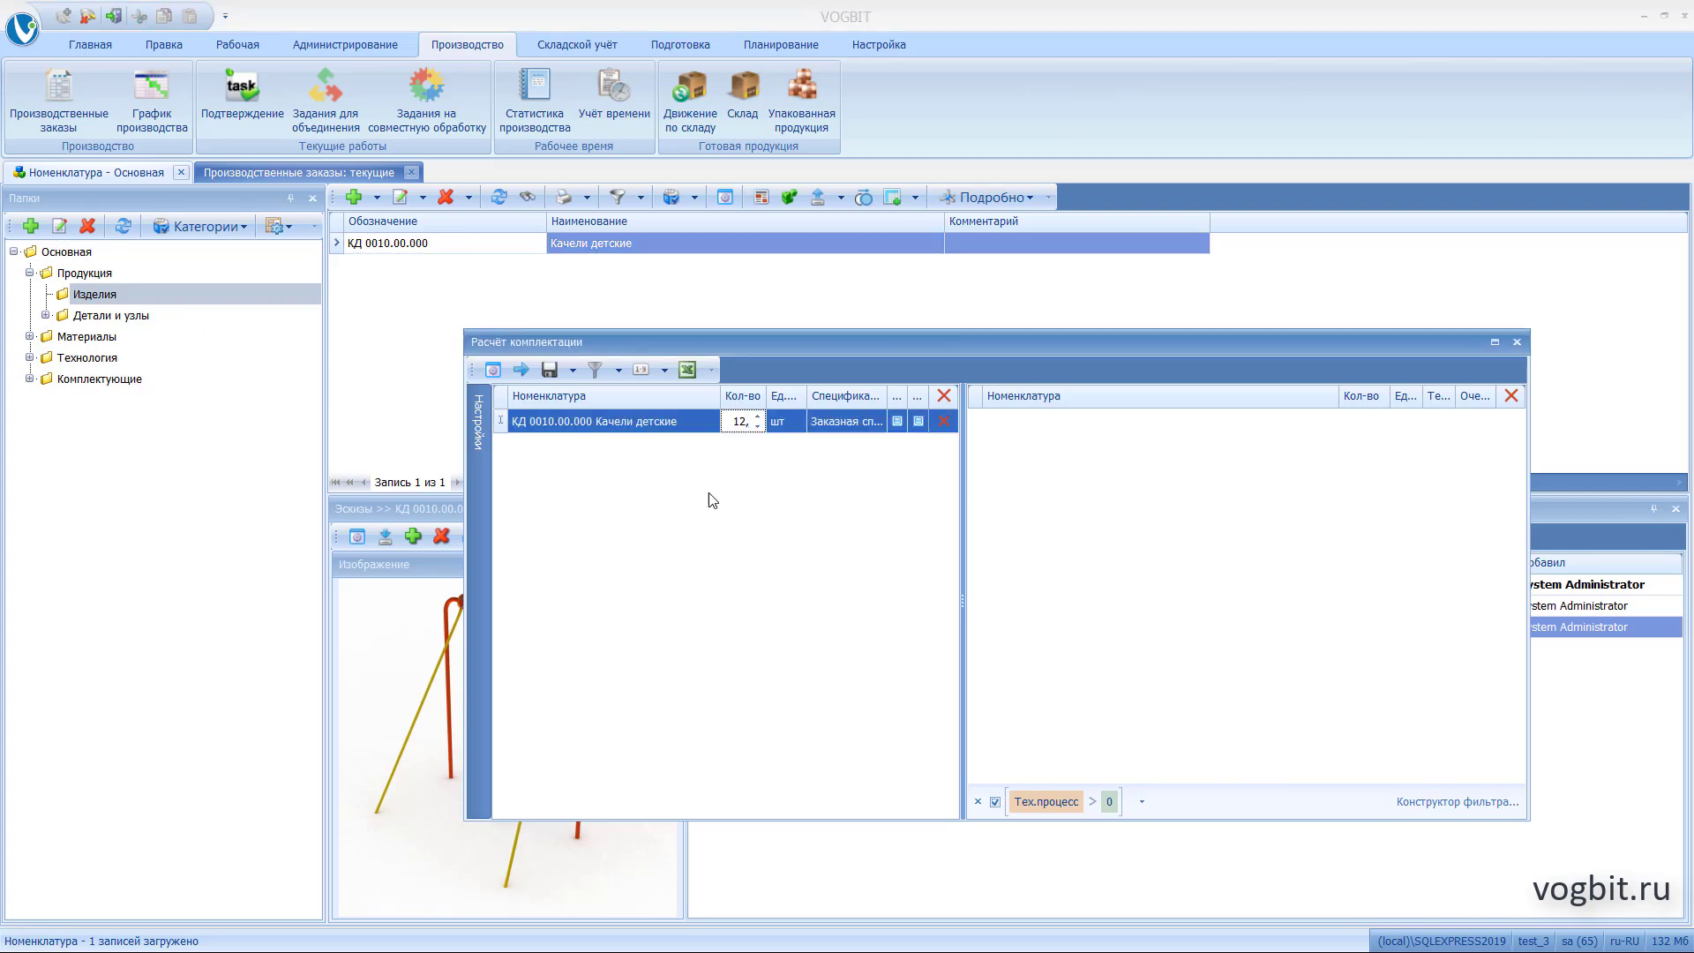
{"action": "key", "text": "Return"}
{"action": "left_click", "coordinate": [522, 371]}
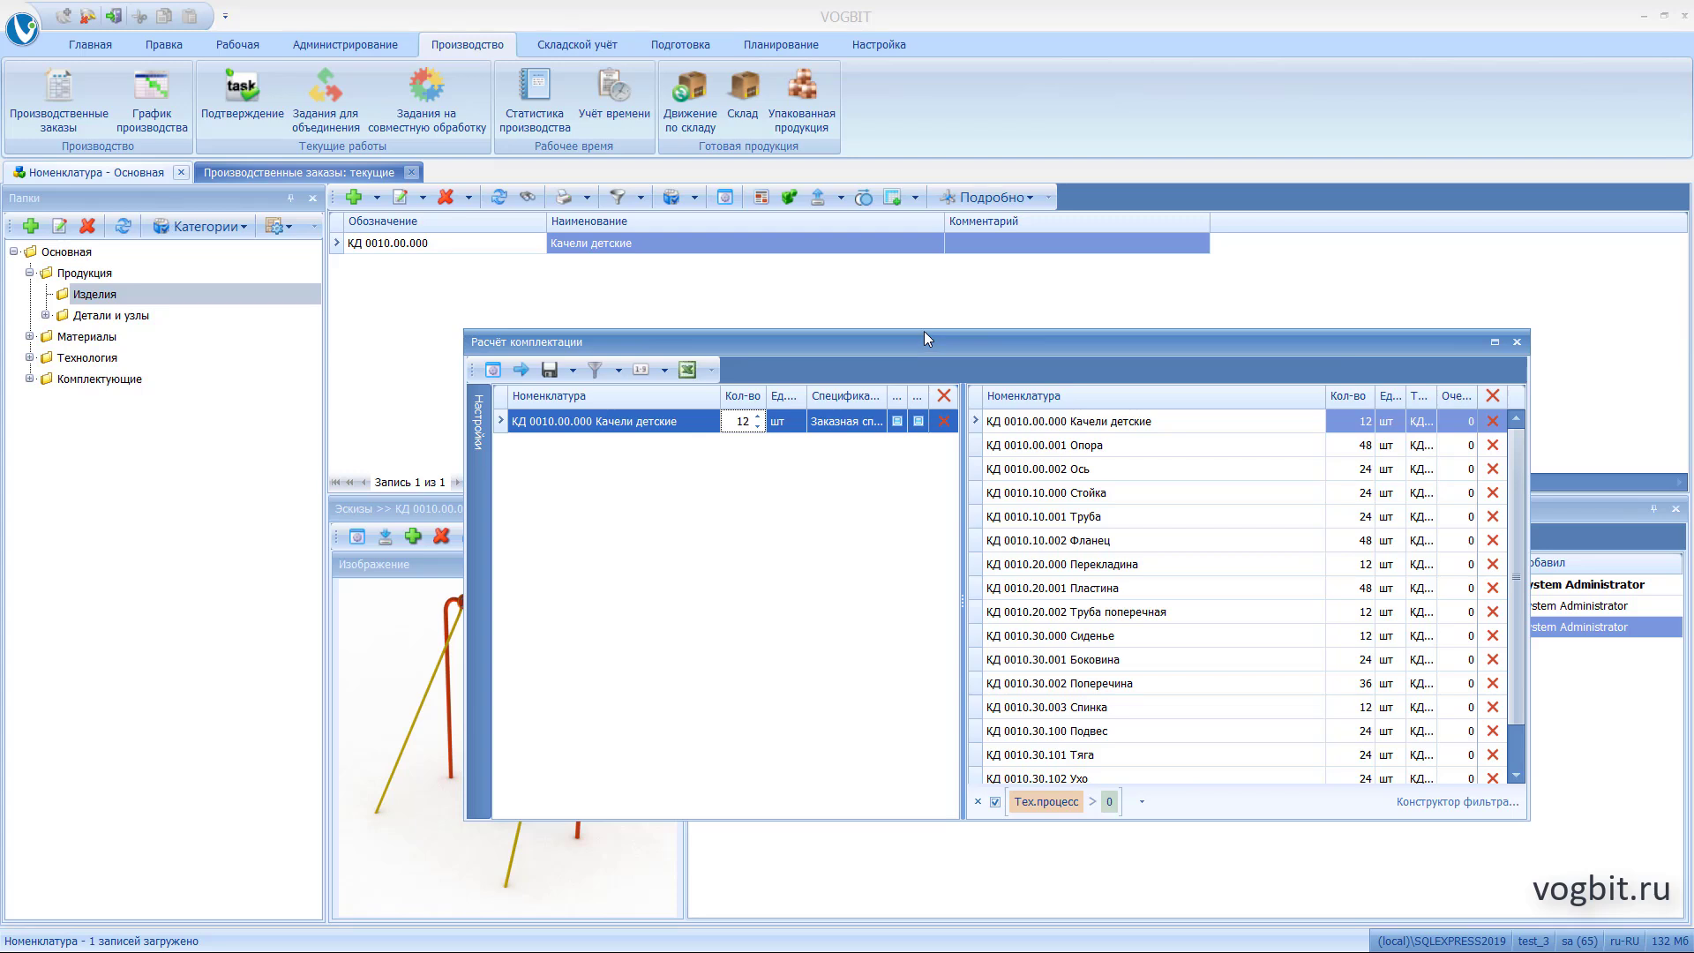
{"action": "left_click_drag", "start_coordinate": [924, 331], "coordinate": [931, 211]}
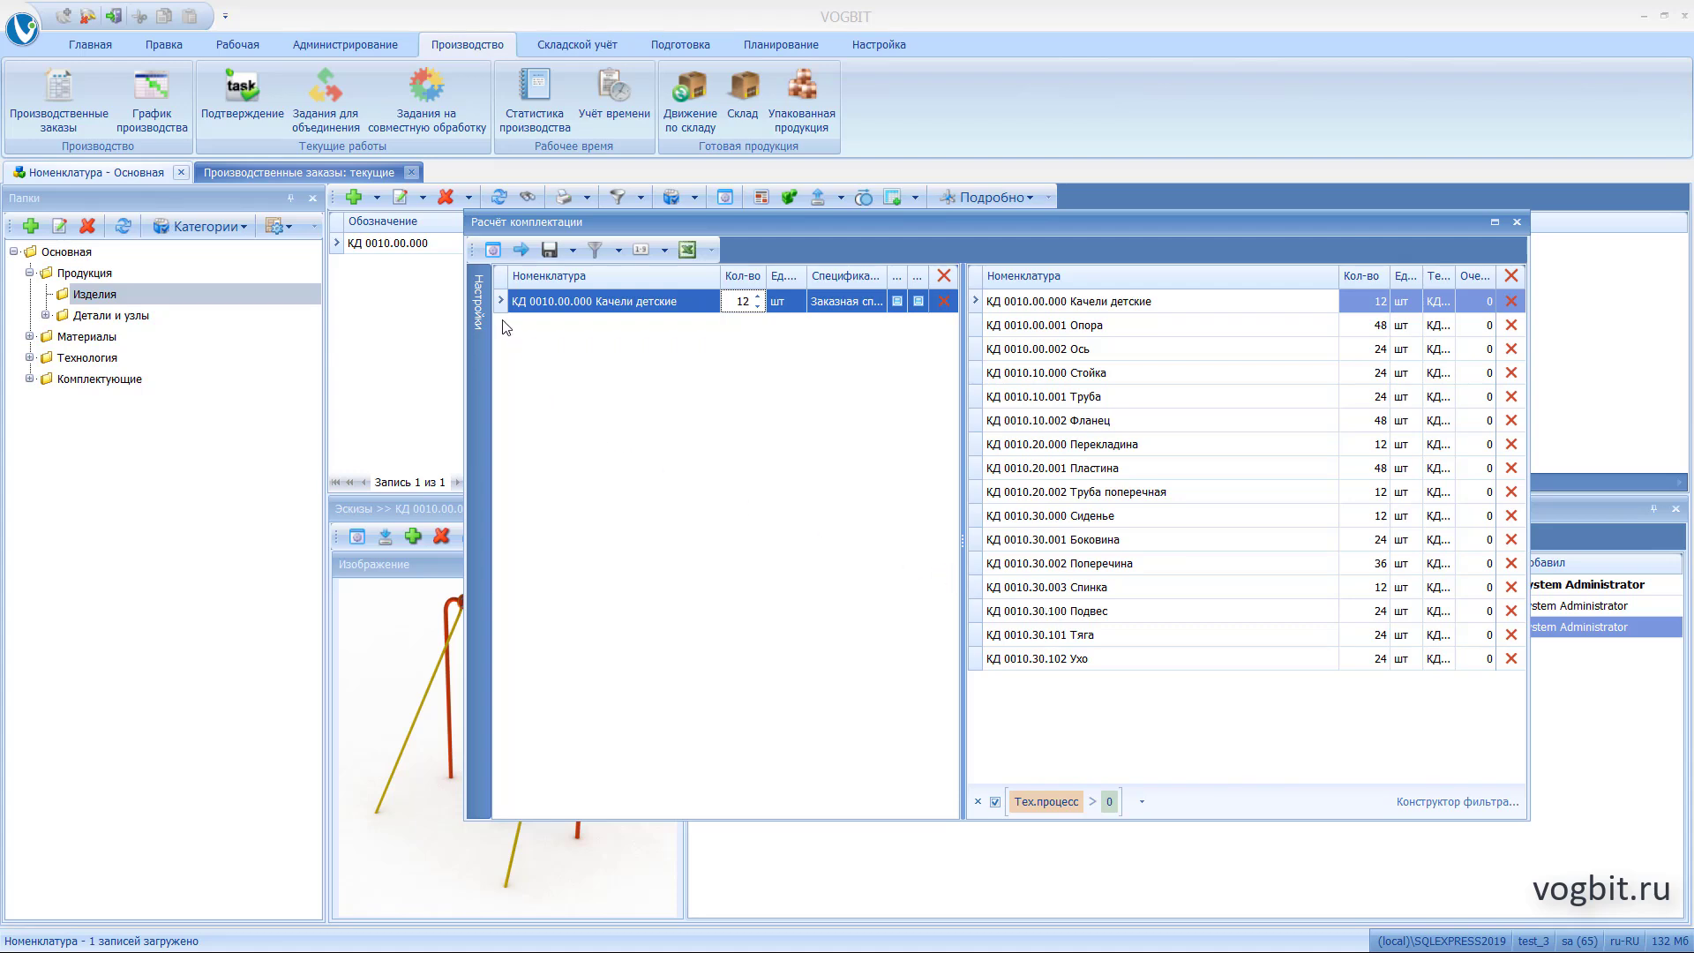
Review the link-saving options in the calculation settings and choose "По дереву"
{"action": "mouse_move", "coordinate": [480, 308]}
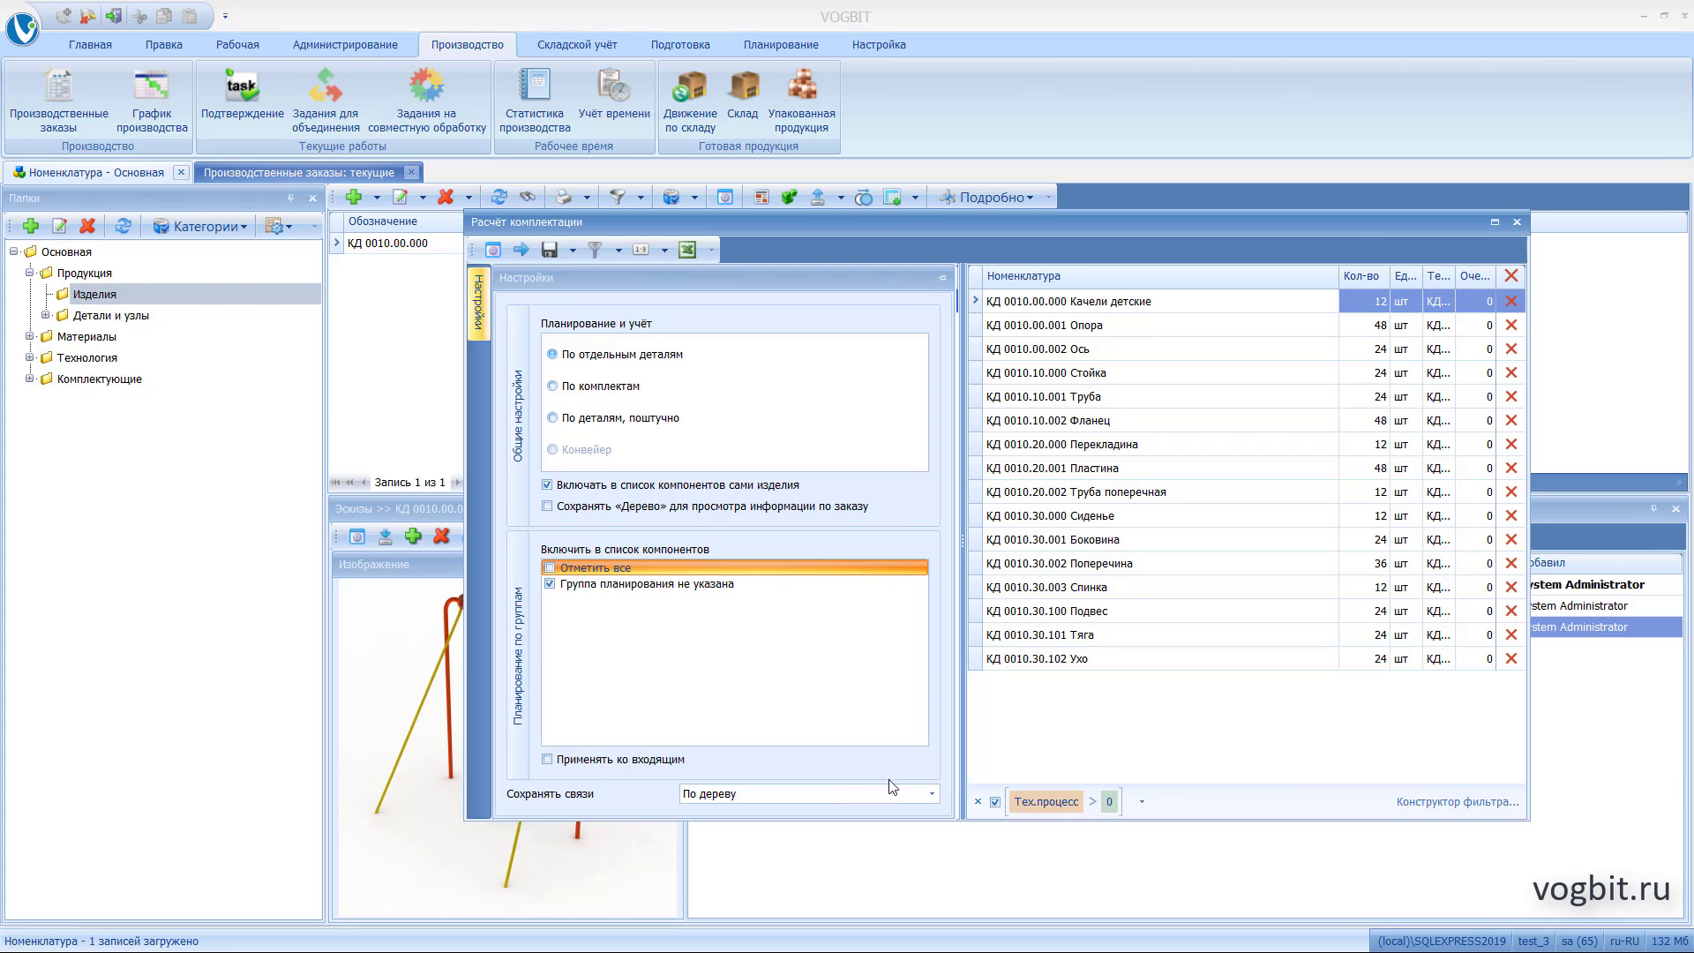
{"action": "left_click", "coordinate": [937, 796]}
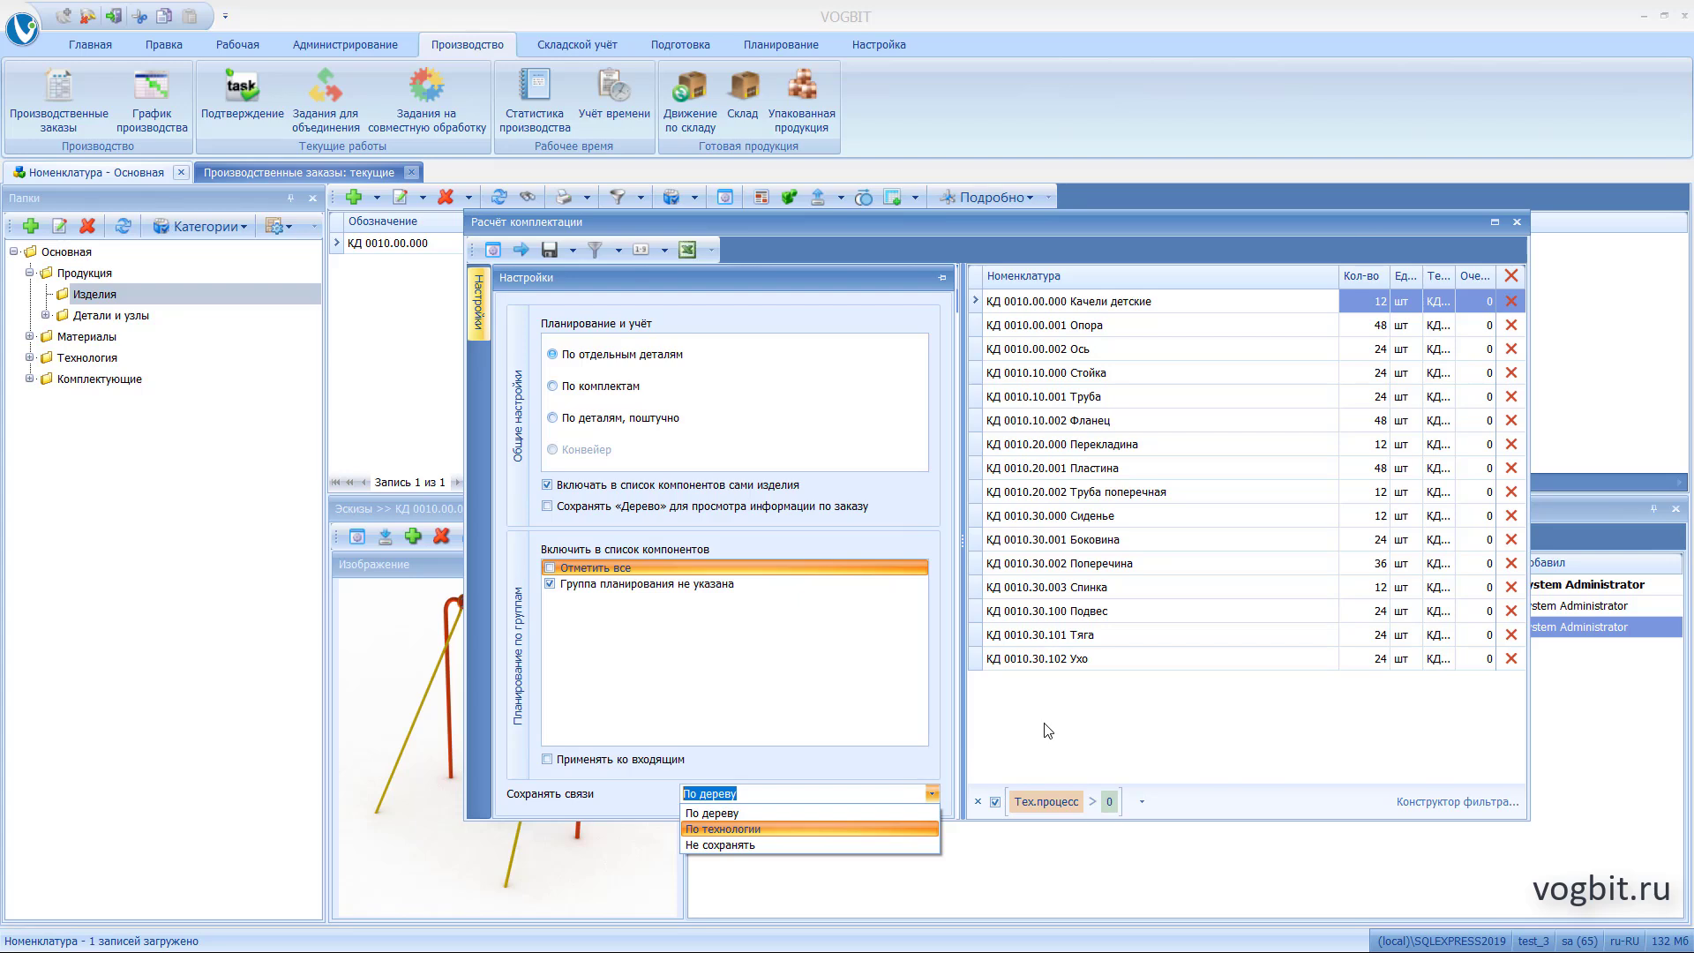
{"action": "left_click", "coordinate": [769, 817]}
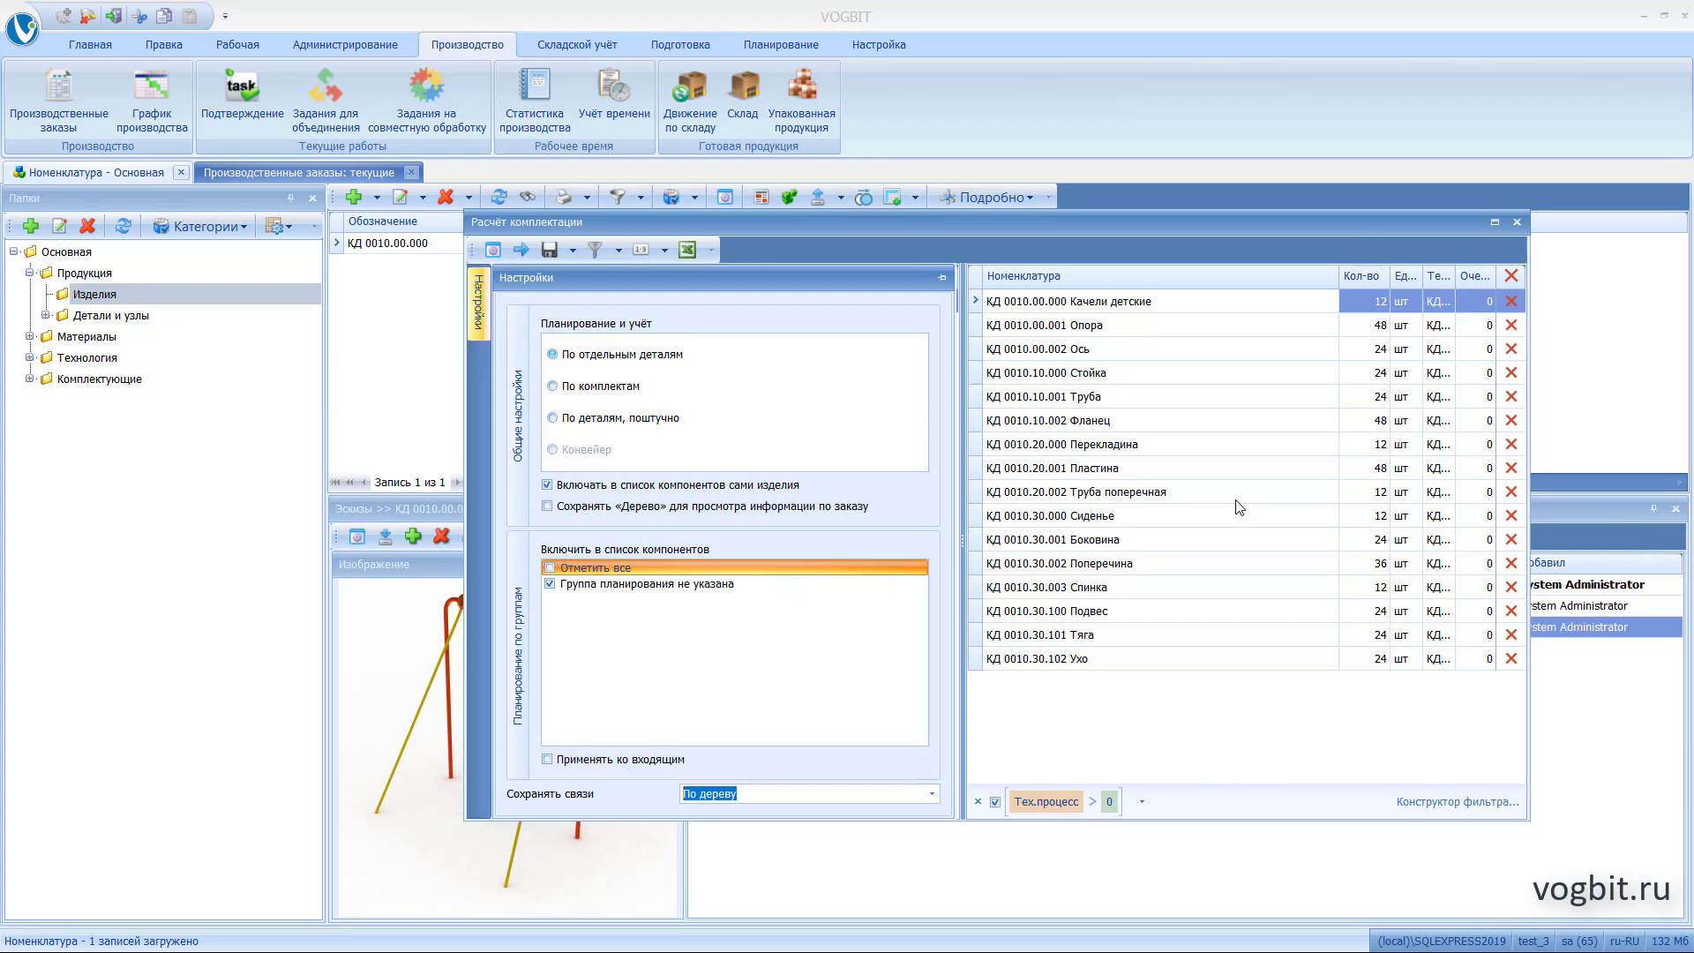
Keep "По дереву" for saving links and add the calculated component list to the production order's process card, closing the kit calculation
{"action": "left_click", "coordinate": [931, 793]}
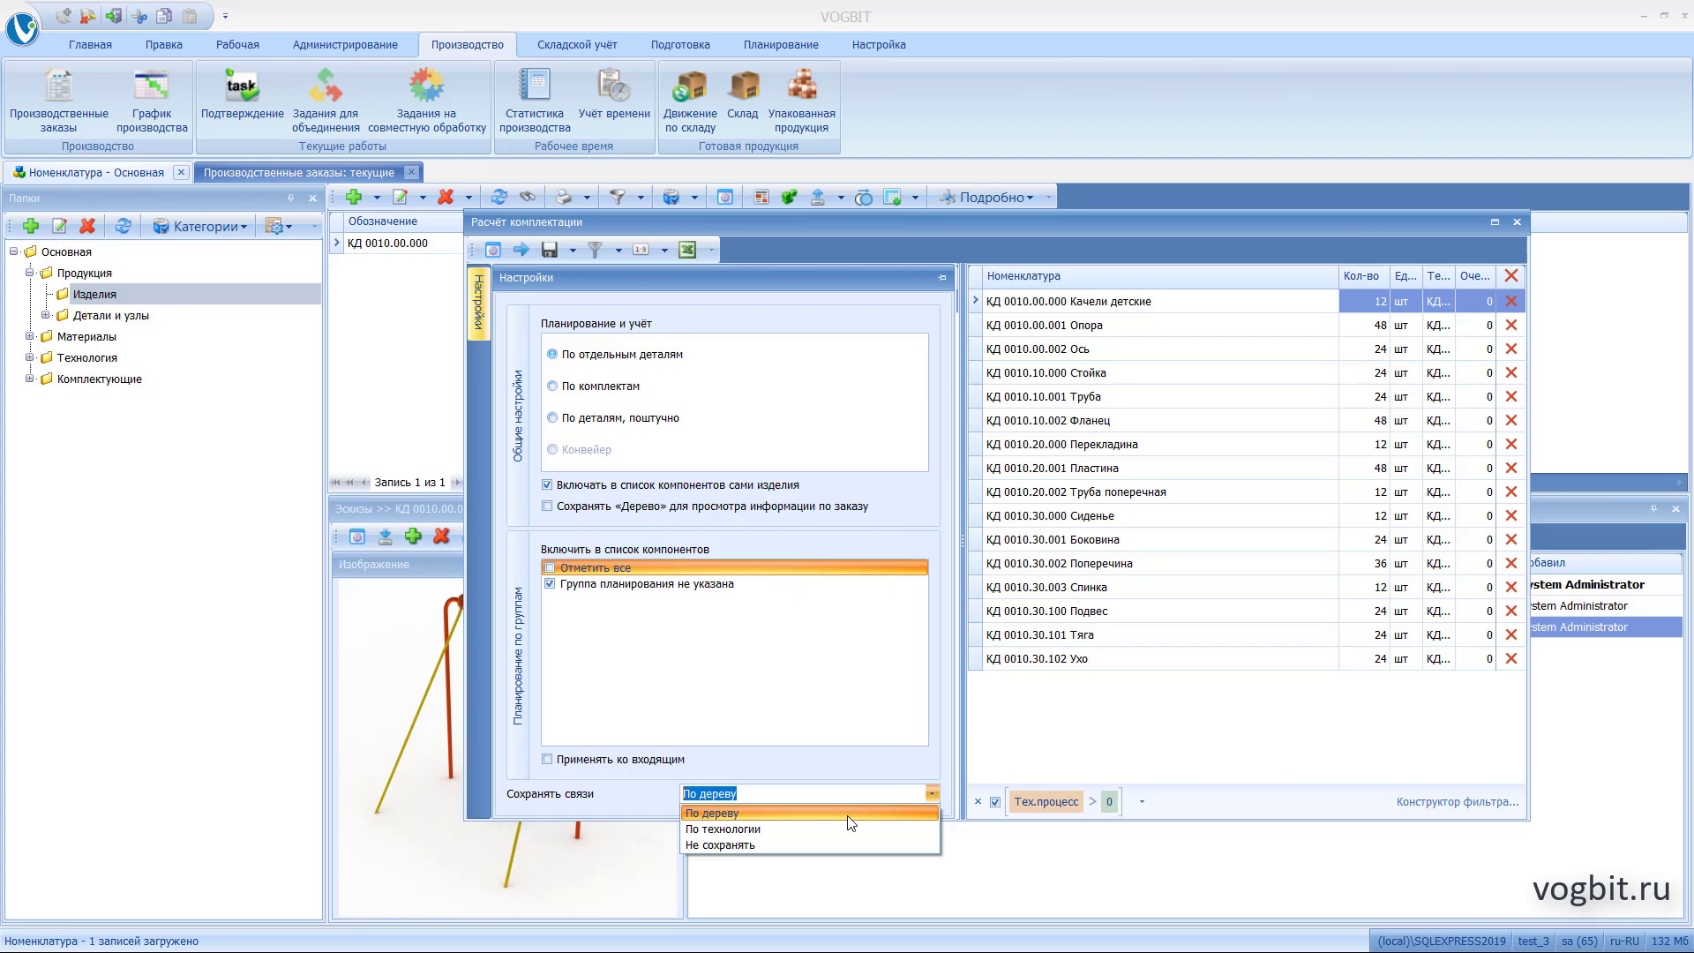
{"action": "left_click", "coordinate": [773, 814]}
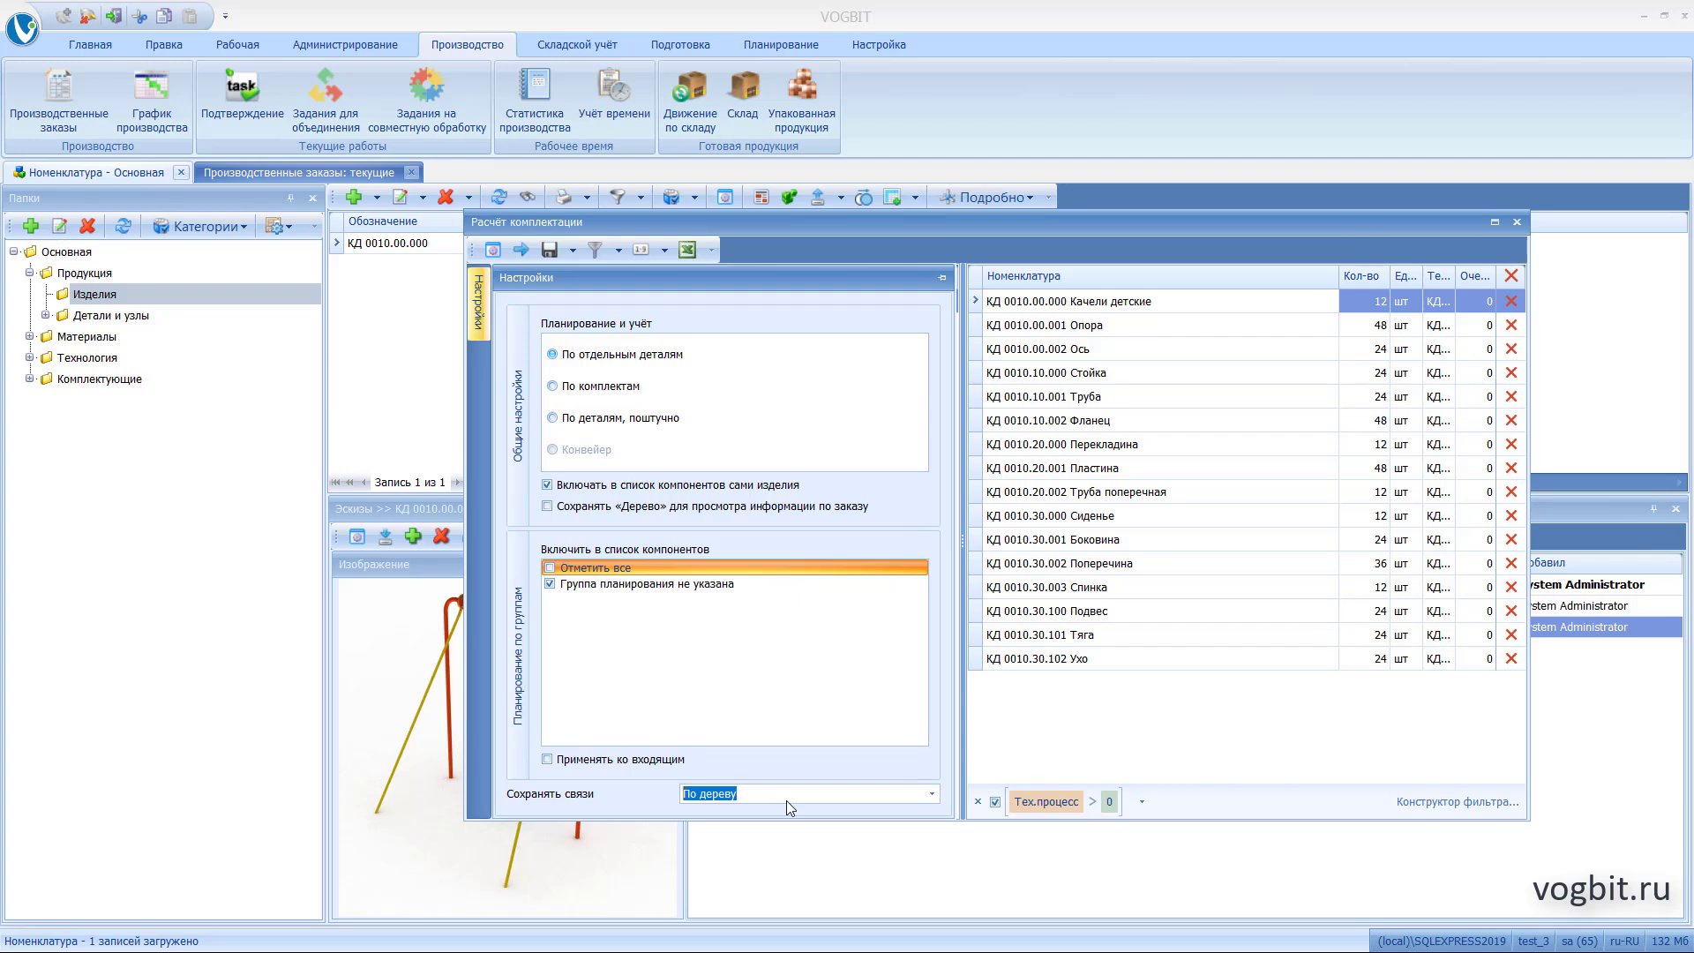
{"action": "left_click", "coordinate": [1082, 755]}
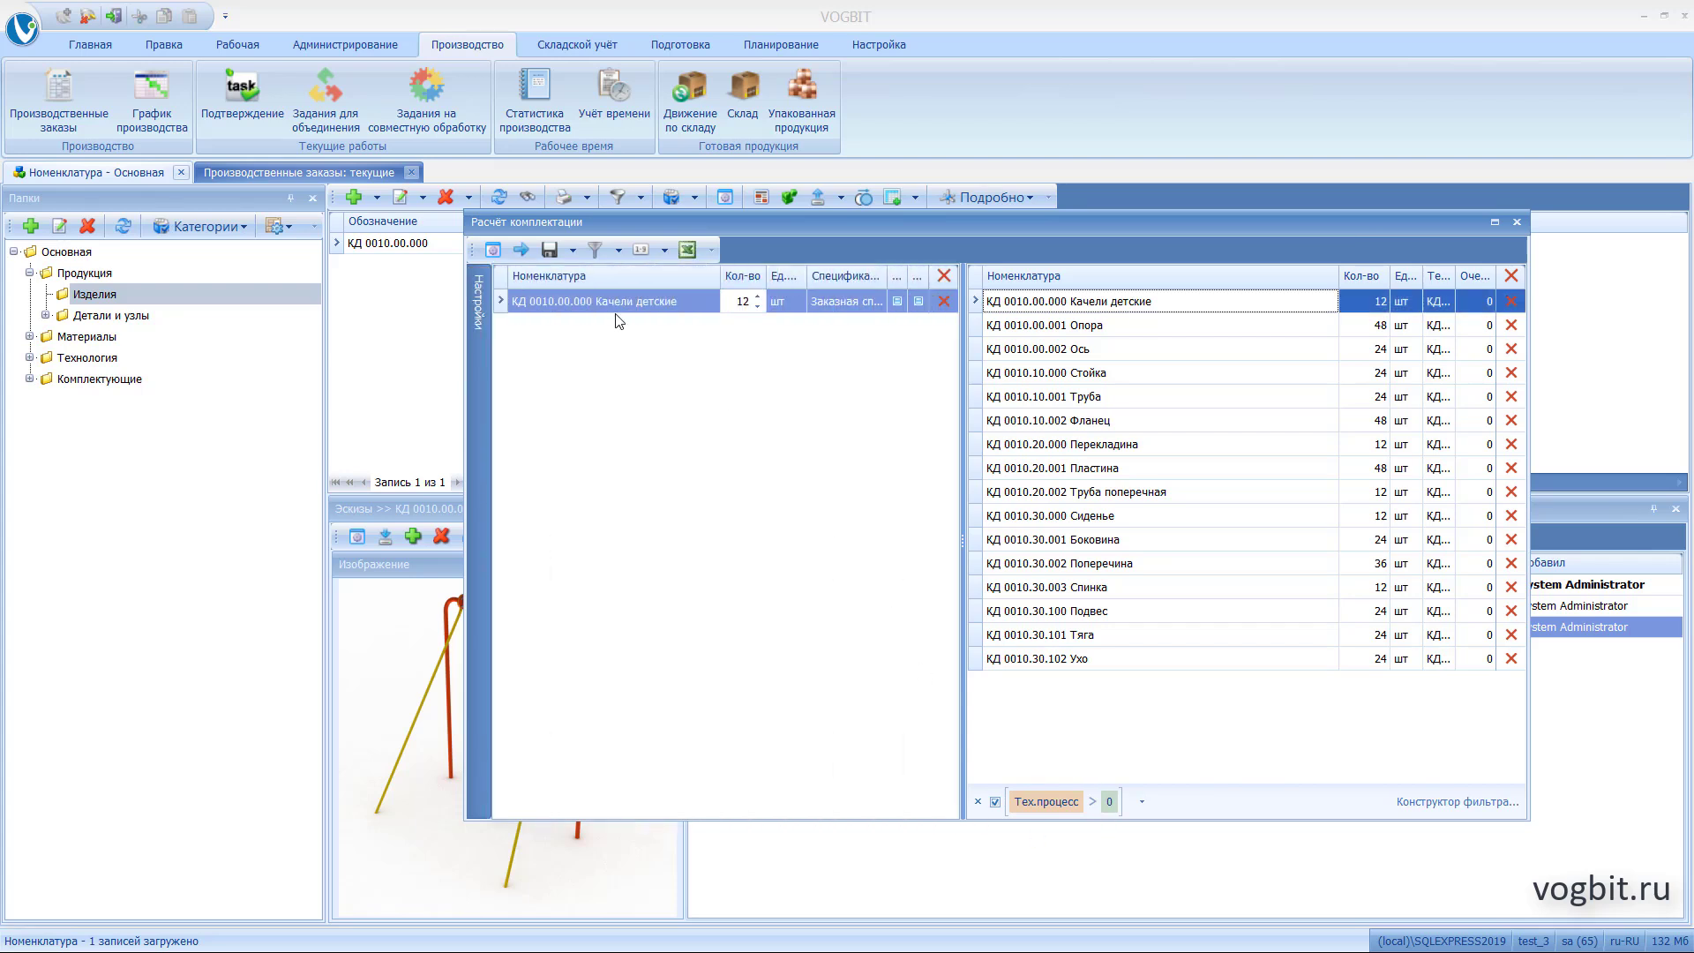
{"action": "left_click", "coordinate": [554, 251]}
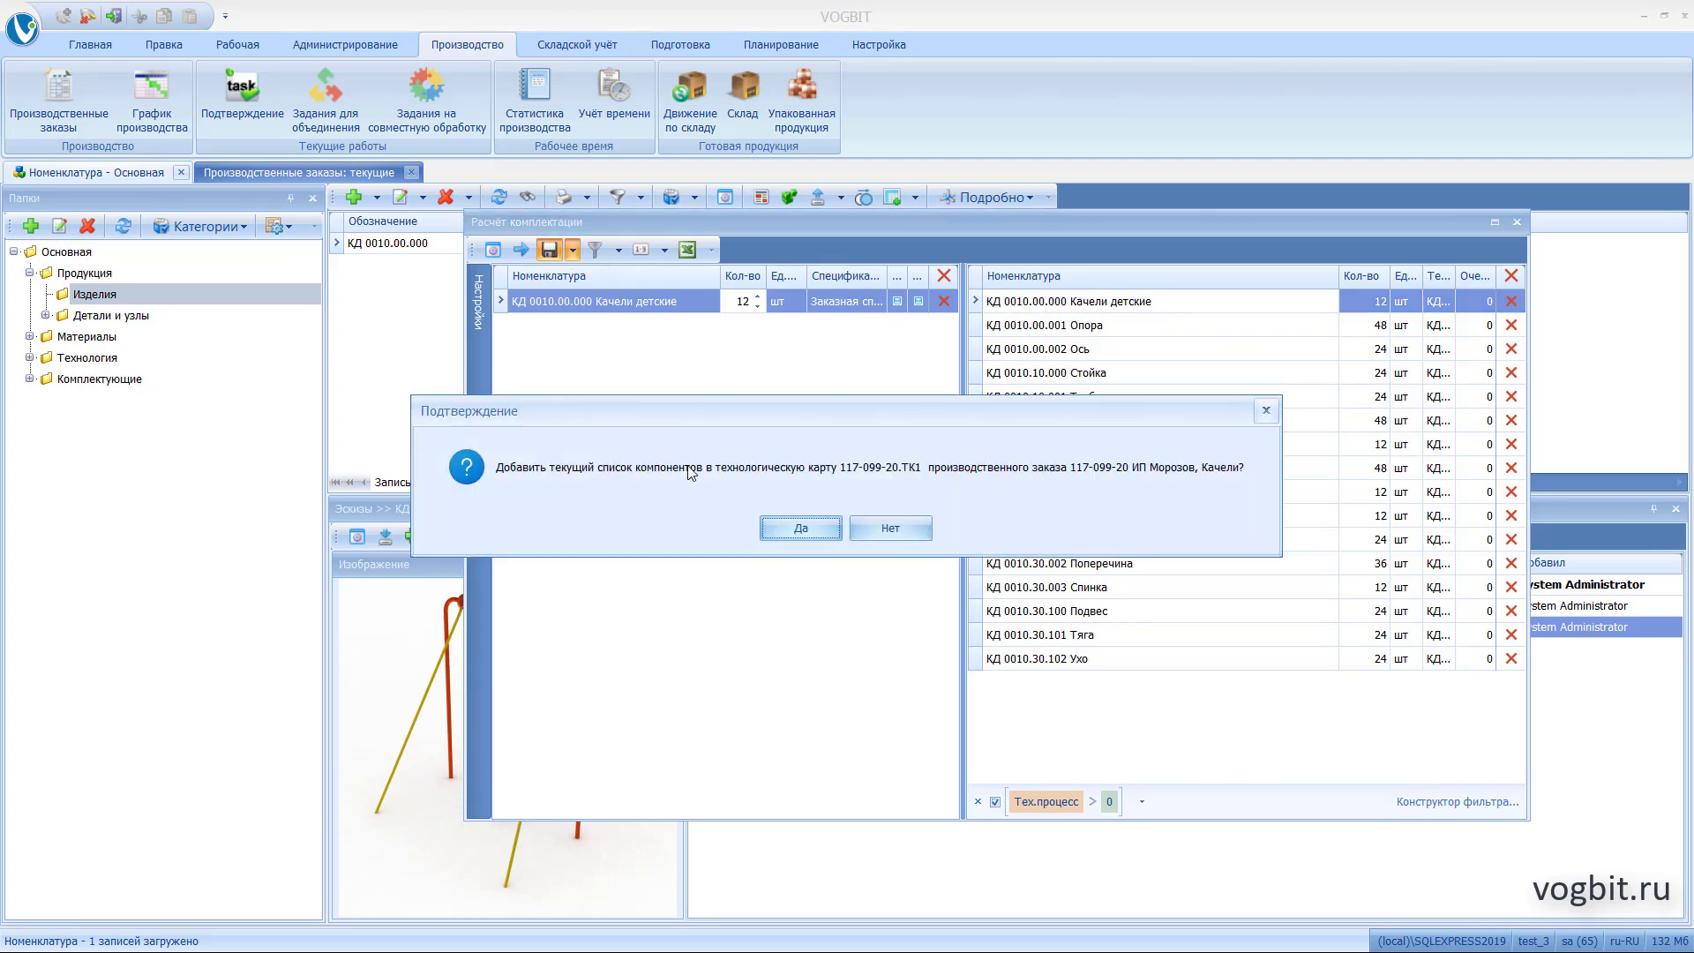
{"action": "left_click", "coordinate": [797, 535]}
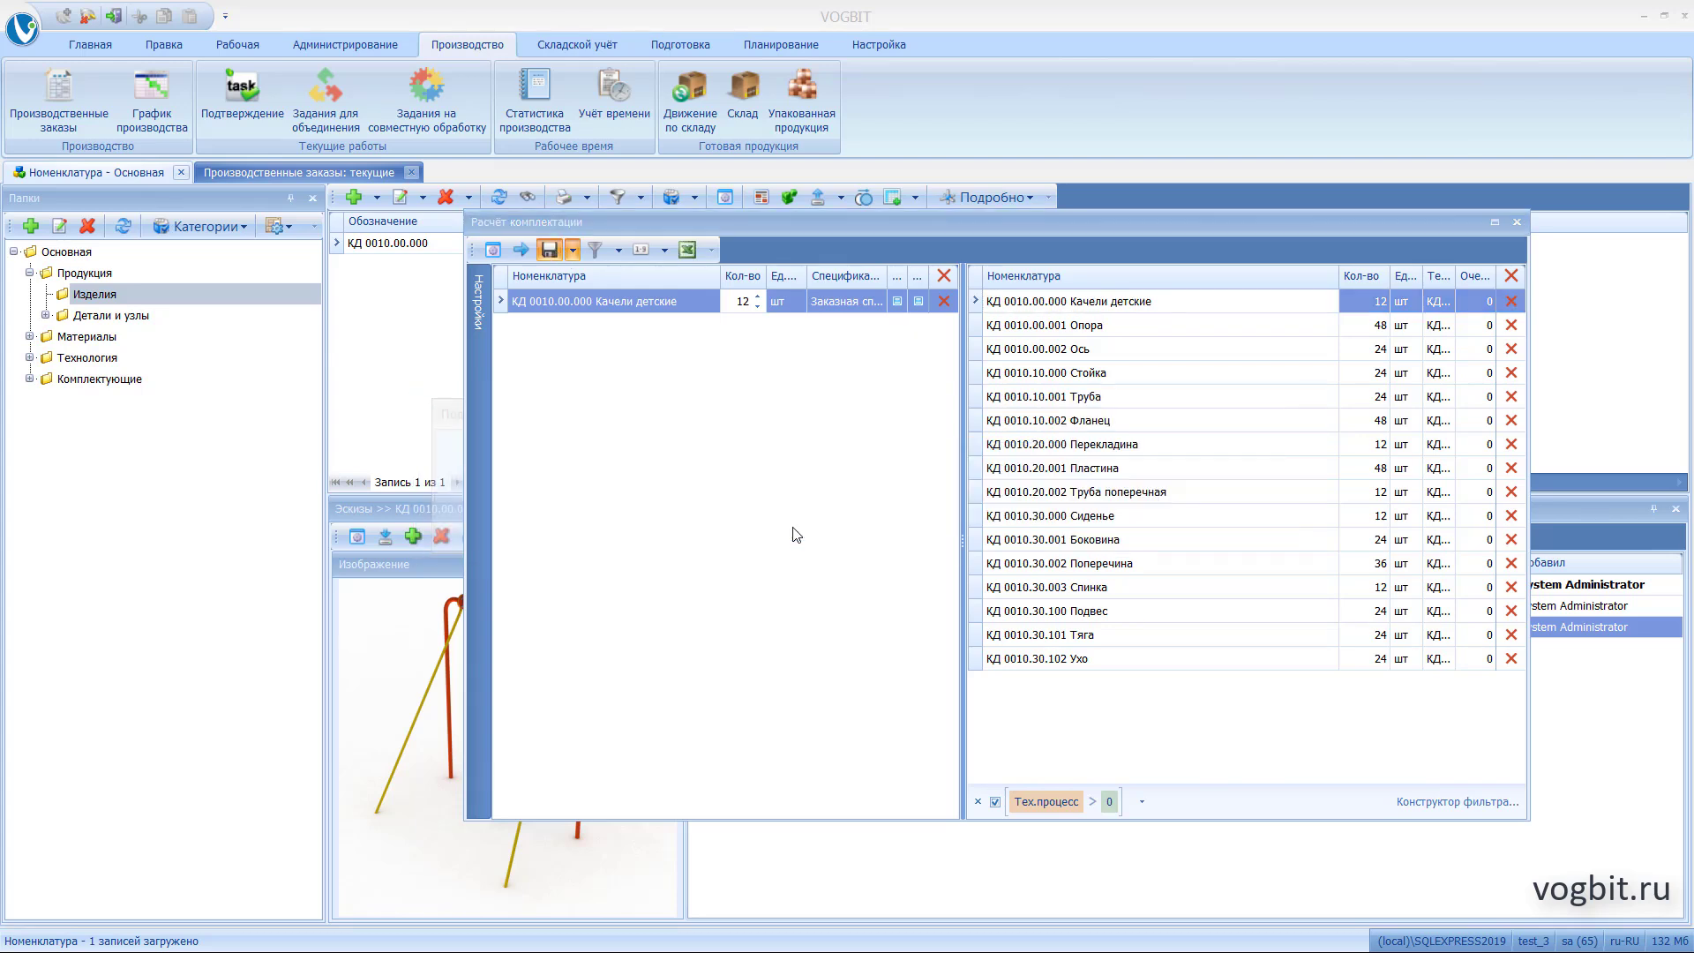
{"action": "left_click", "coordinate": [1518, 222]}
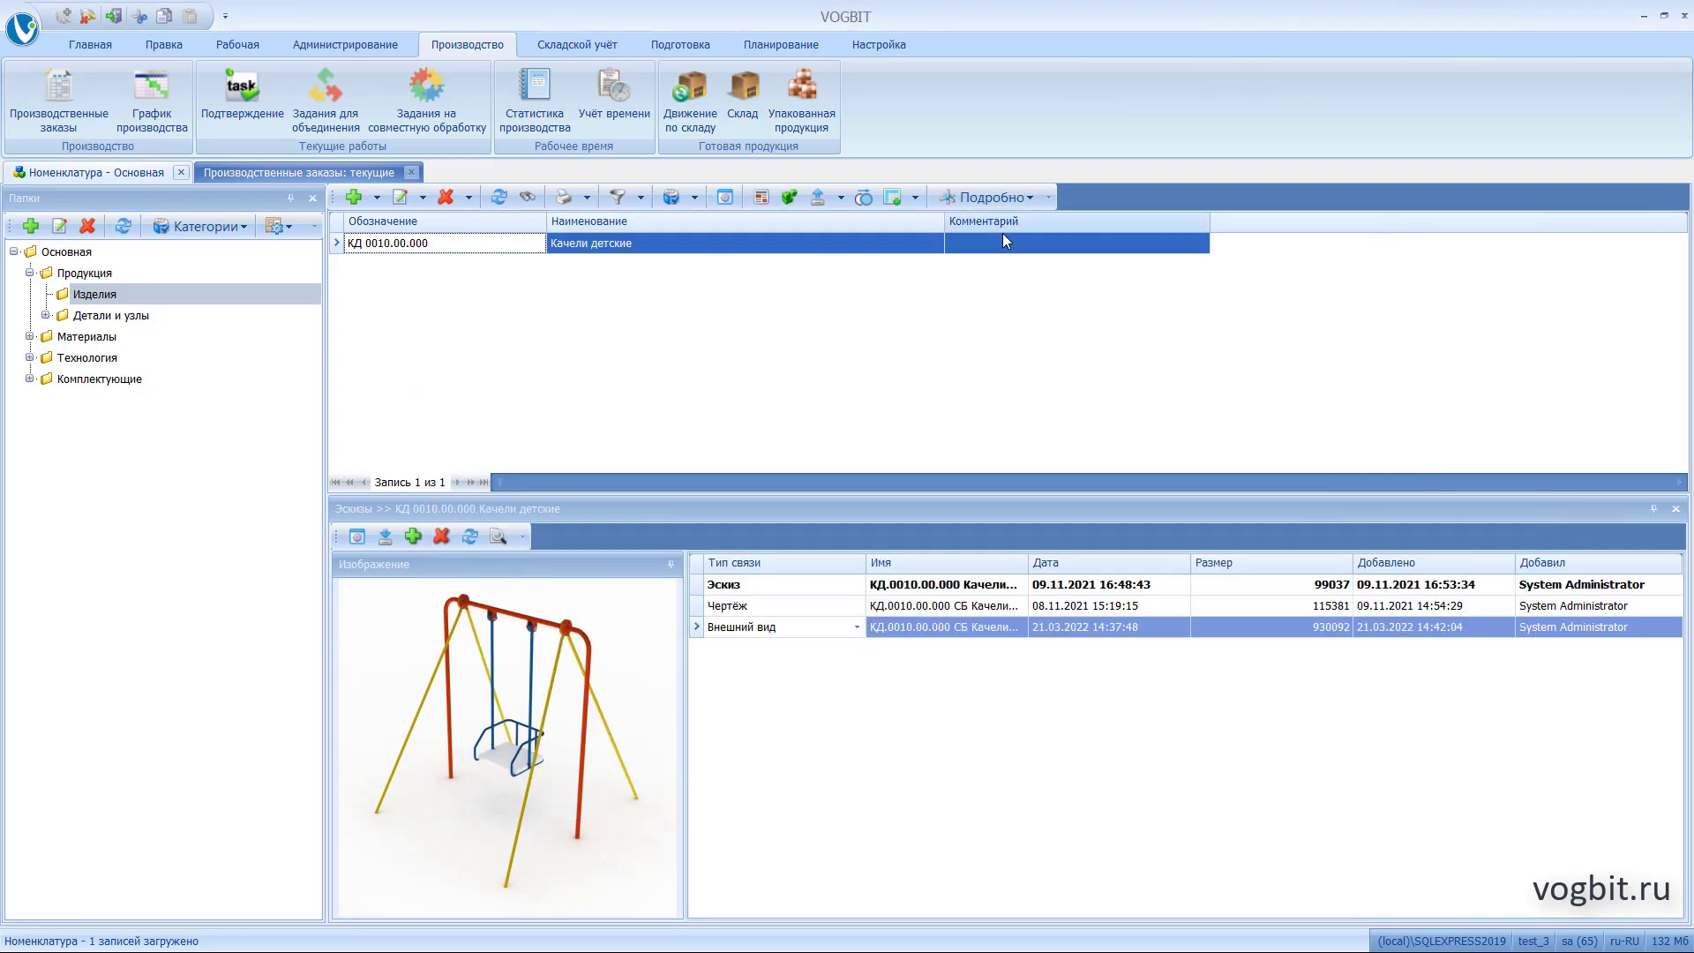
Close the nomenclature and open the production schedule, grouping its rows by Тип связи
{"action": "left_click", "coordinate": [181, 172]}
{"action": "double_click", "coordinate": [146, 305]}
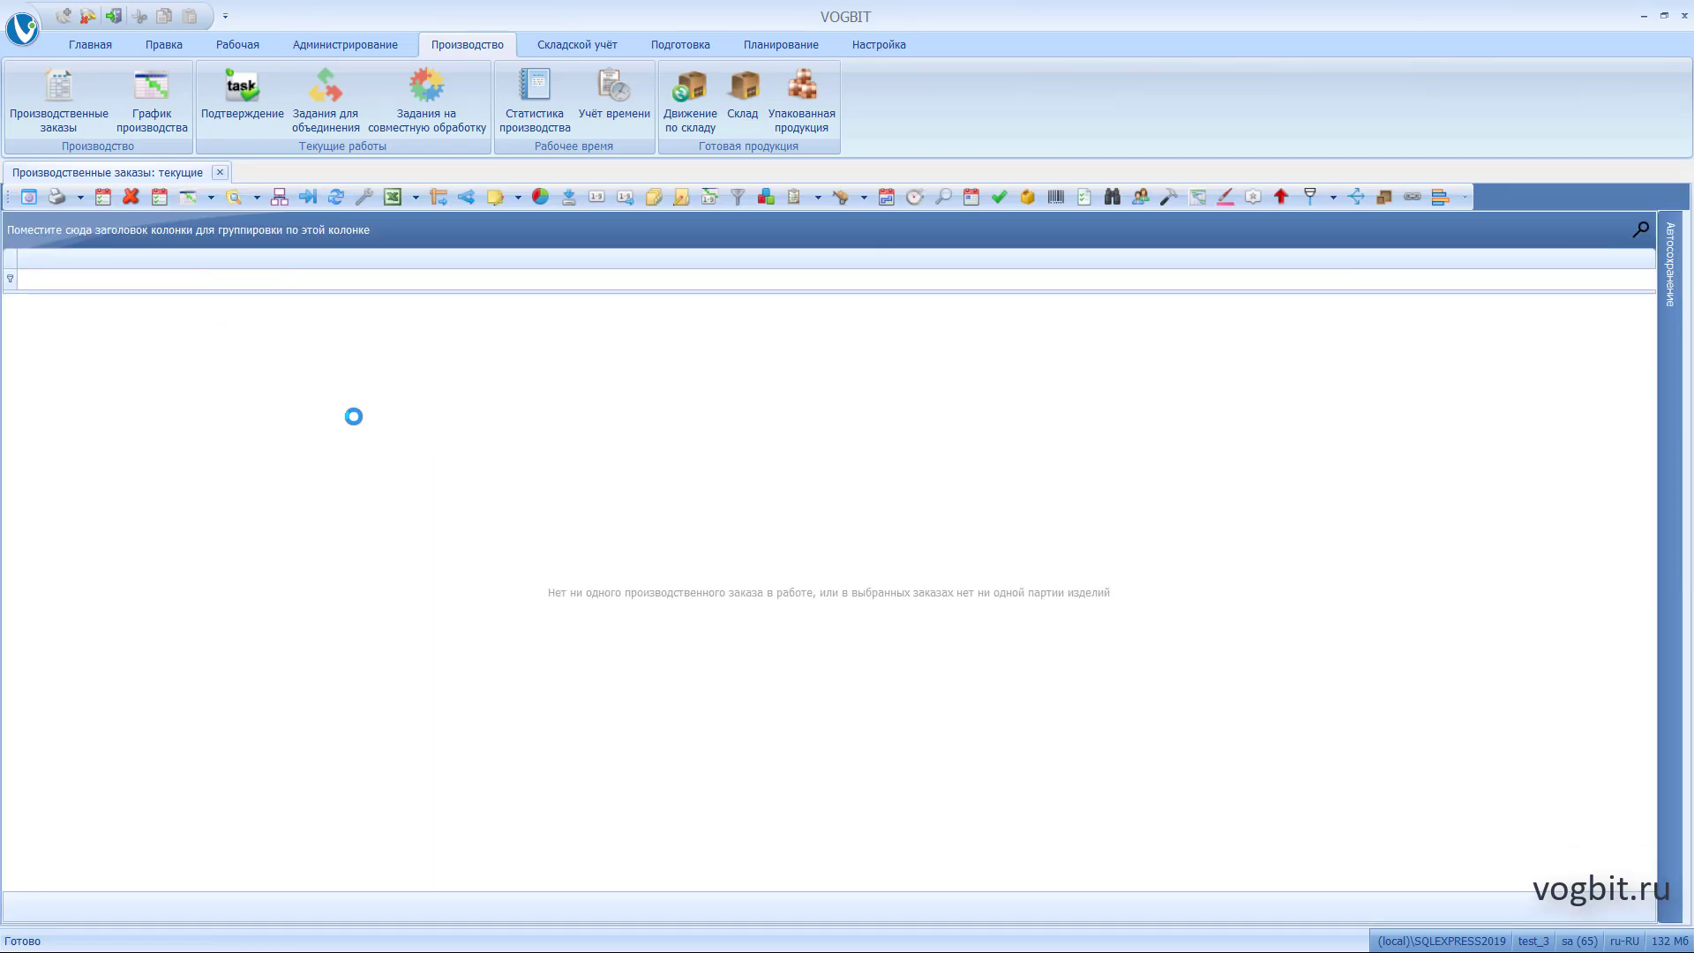
{"action": "left_click_drag", "start_coordinate": [304, 259], "coordinate": [132, 234]}
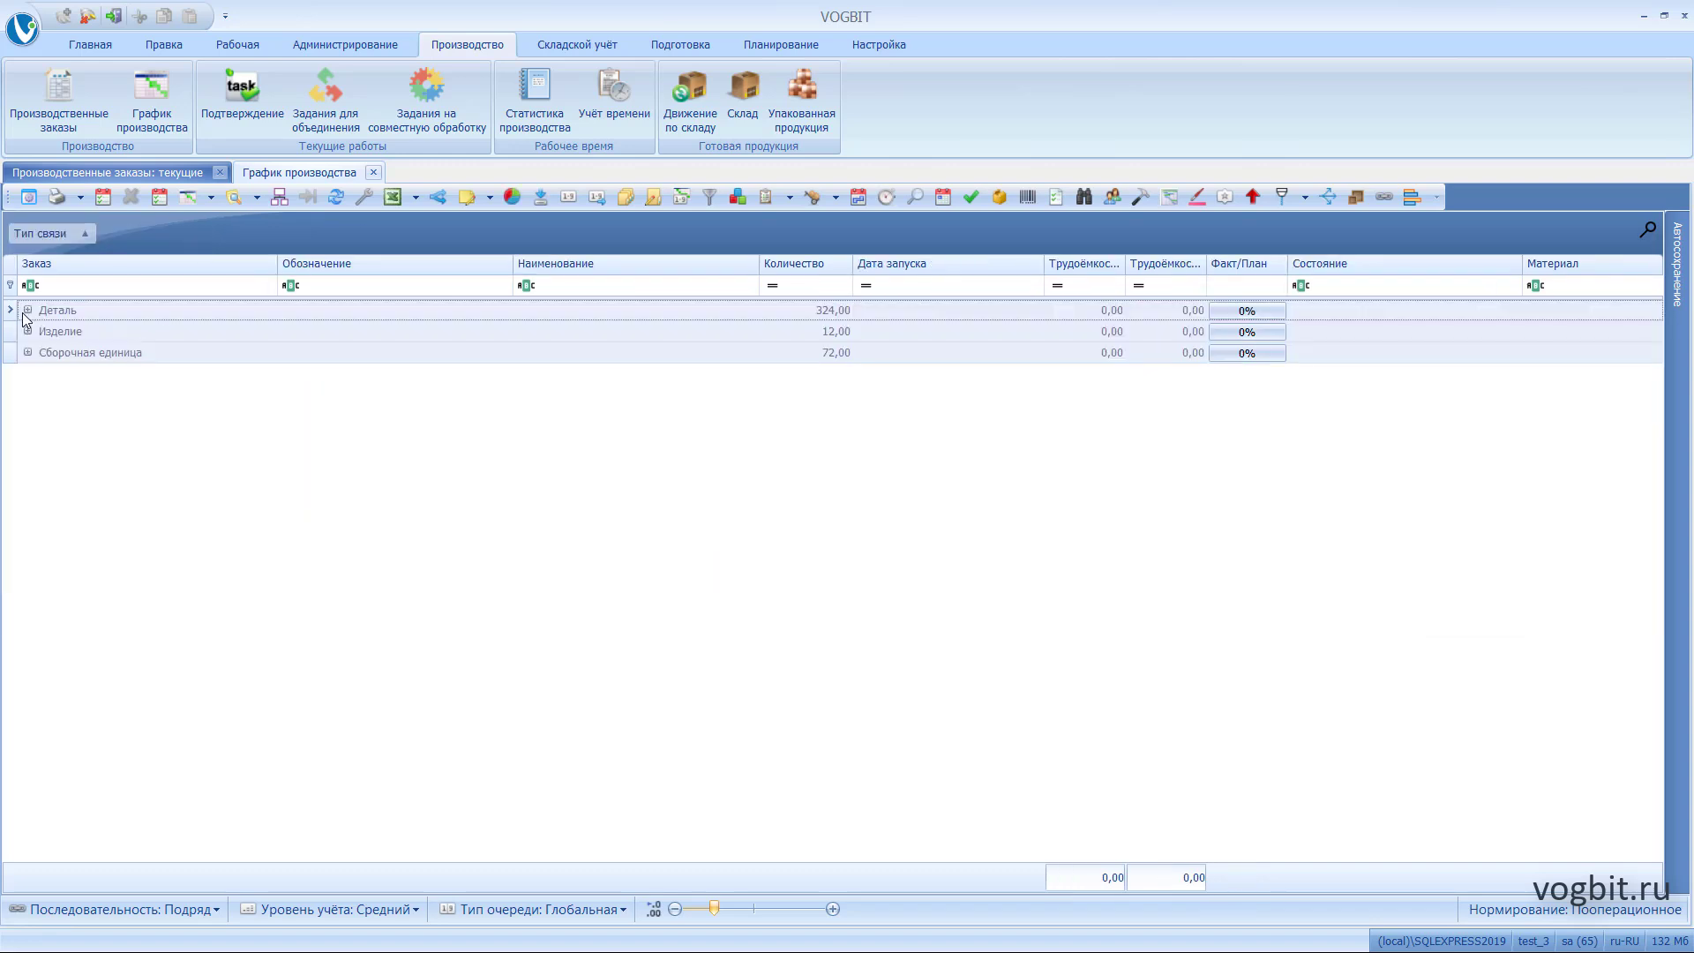
Expand the groups Деталь, Сборочная единица and Изделие to view the order's items in the production schedule
{"action": "left_click", "coordinate": [27, 310]}
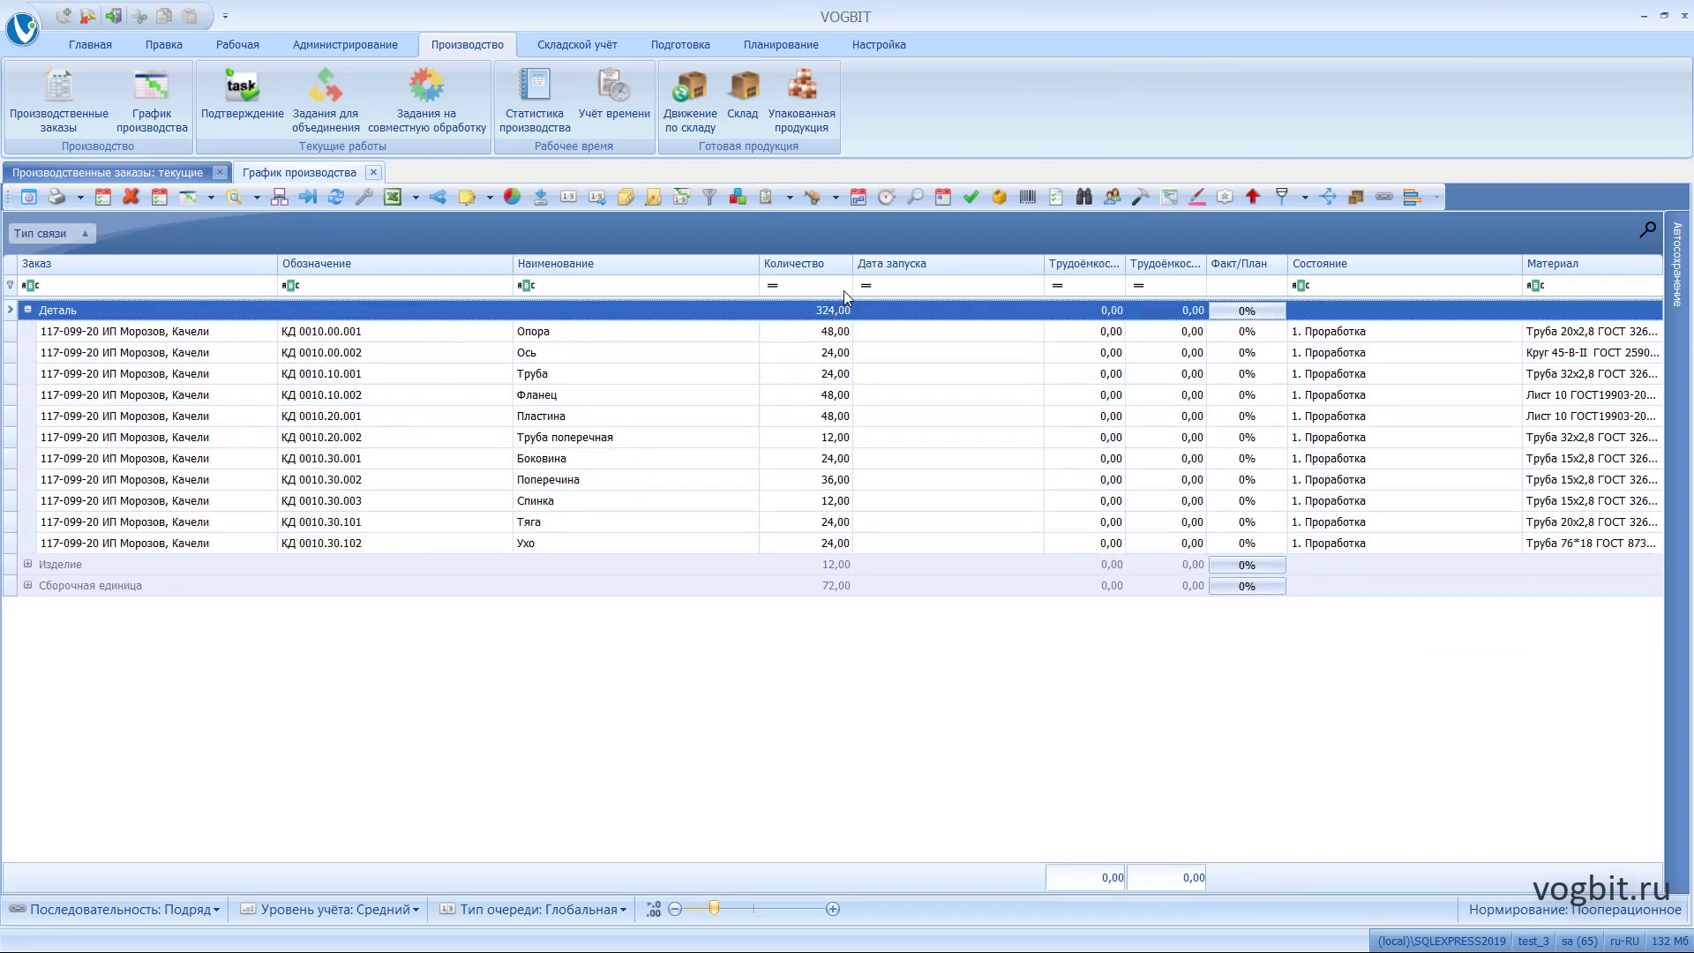
{"action": "left_click", "coordinate": [28, 585]}
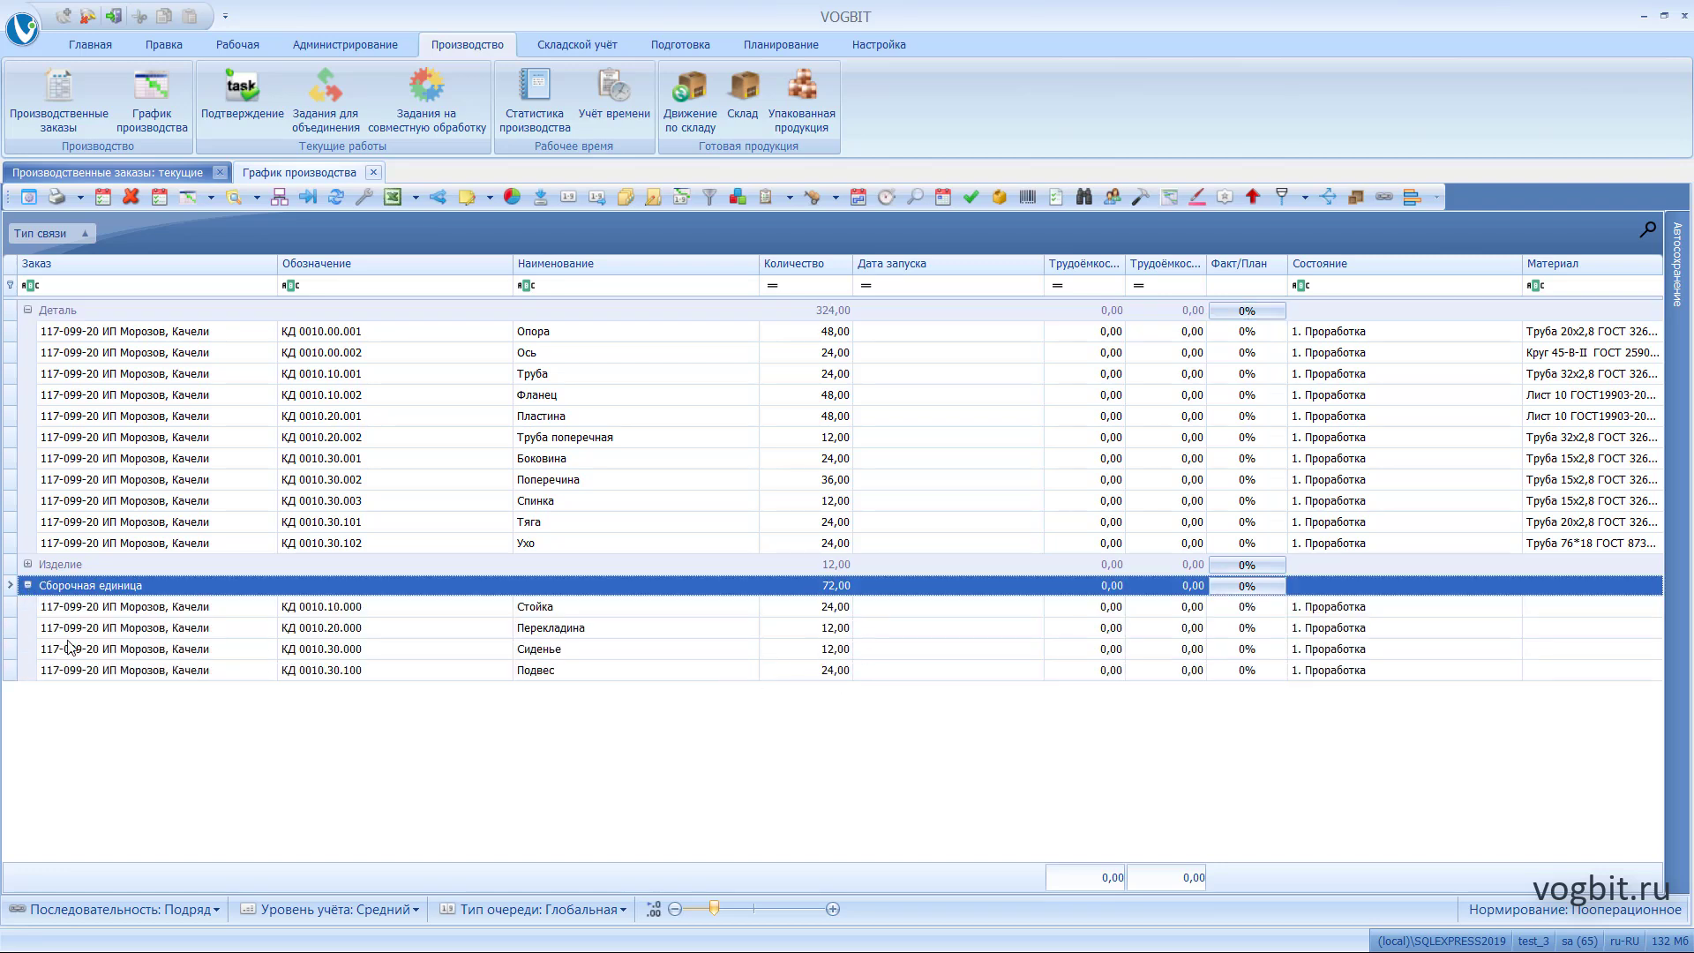
{"action": "left_click", "coordinate": [27, 564]}
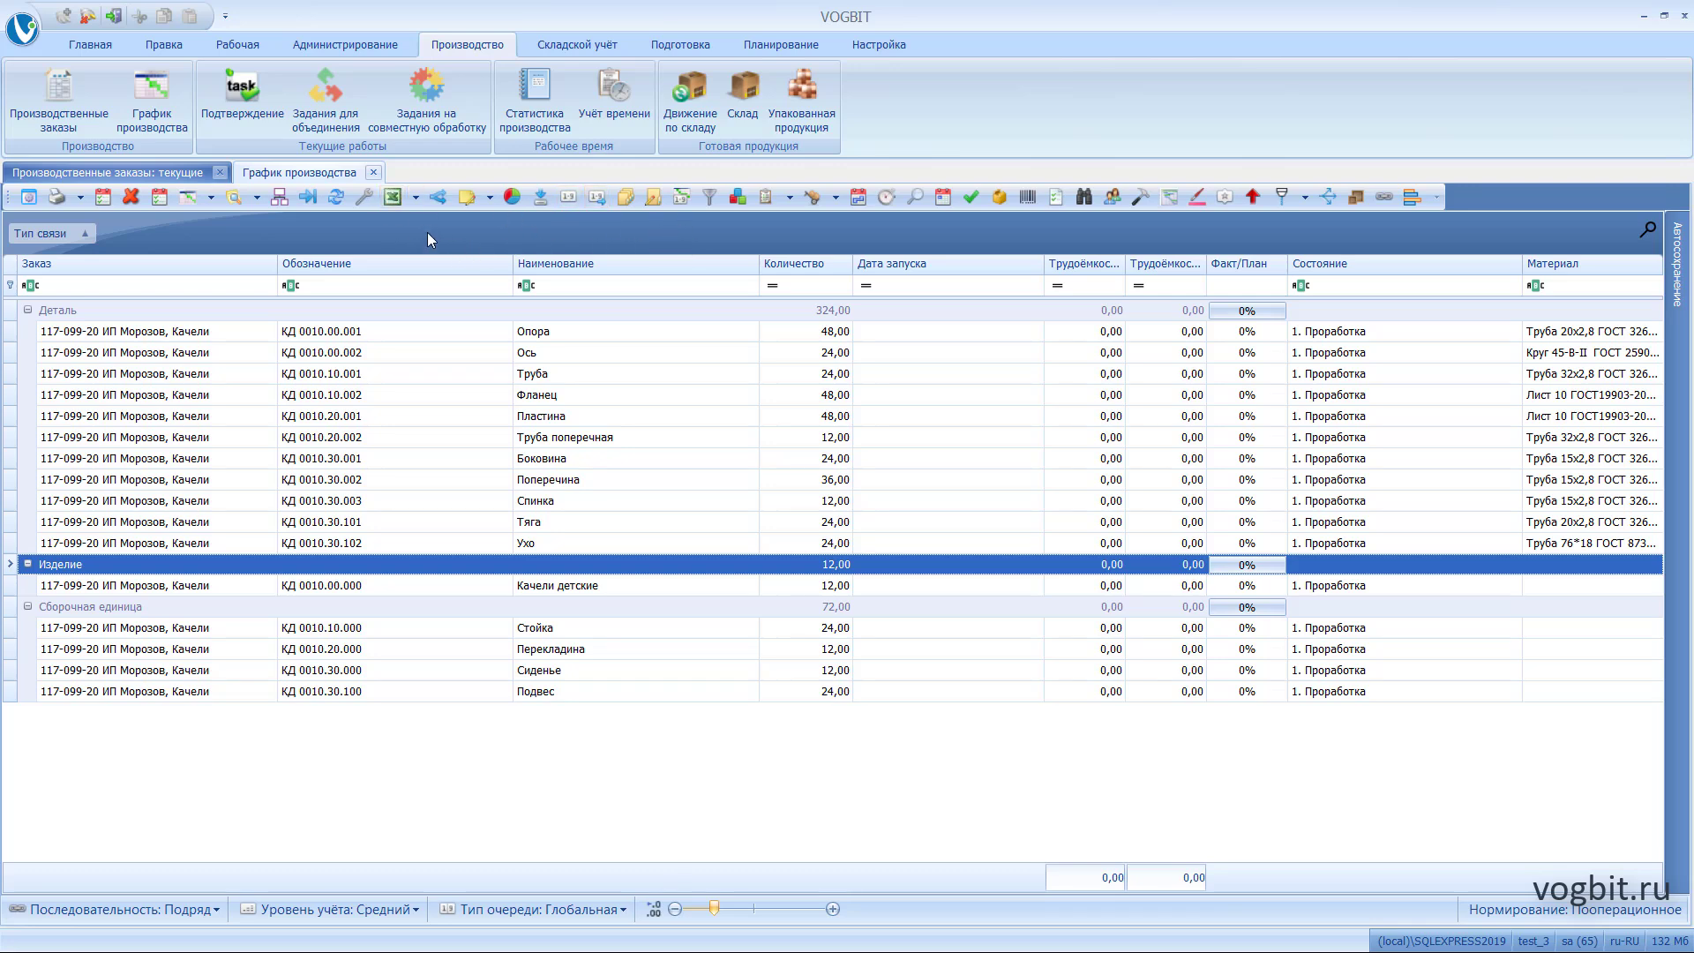
Open the order's manufacturing scheme and enlarge it without the display settings so the whole diagram fits
{"action": "right_click", "coordinate": [432, 208]}
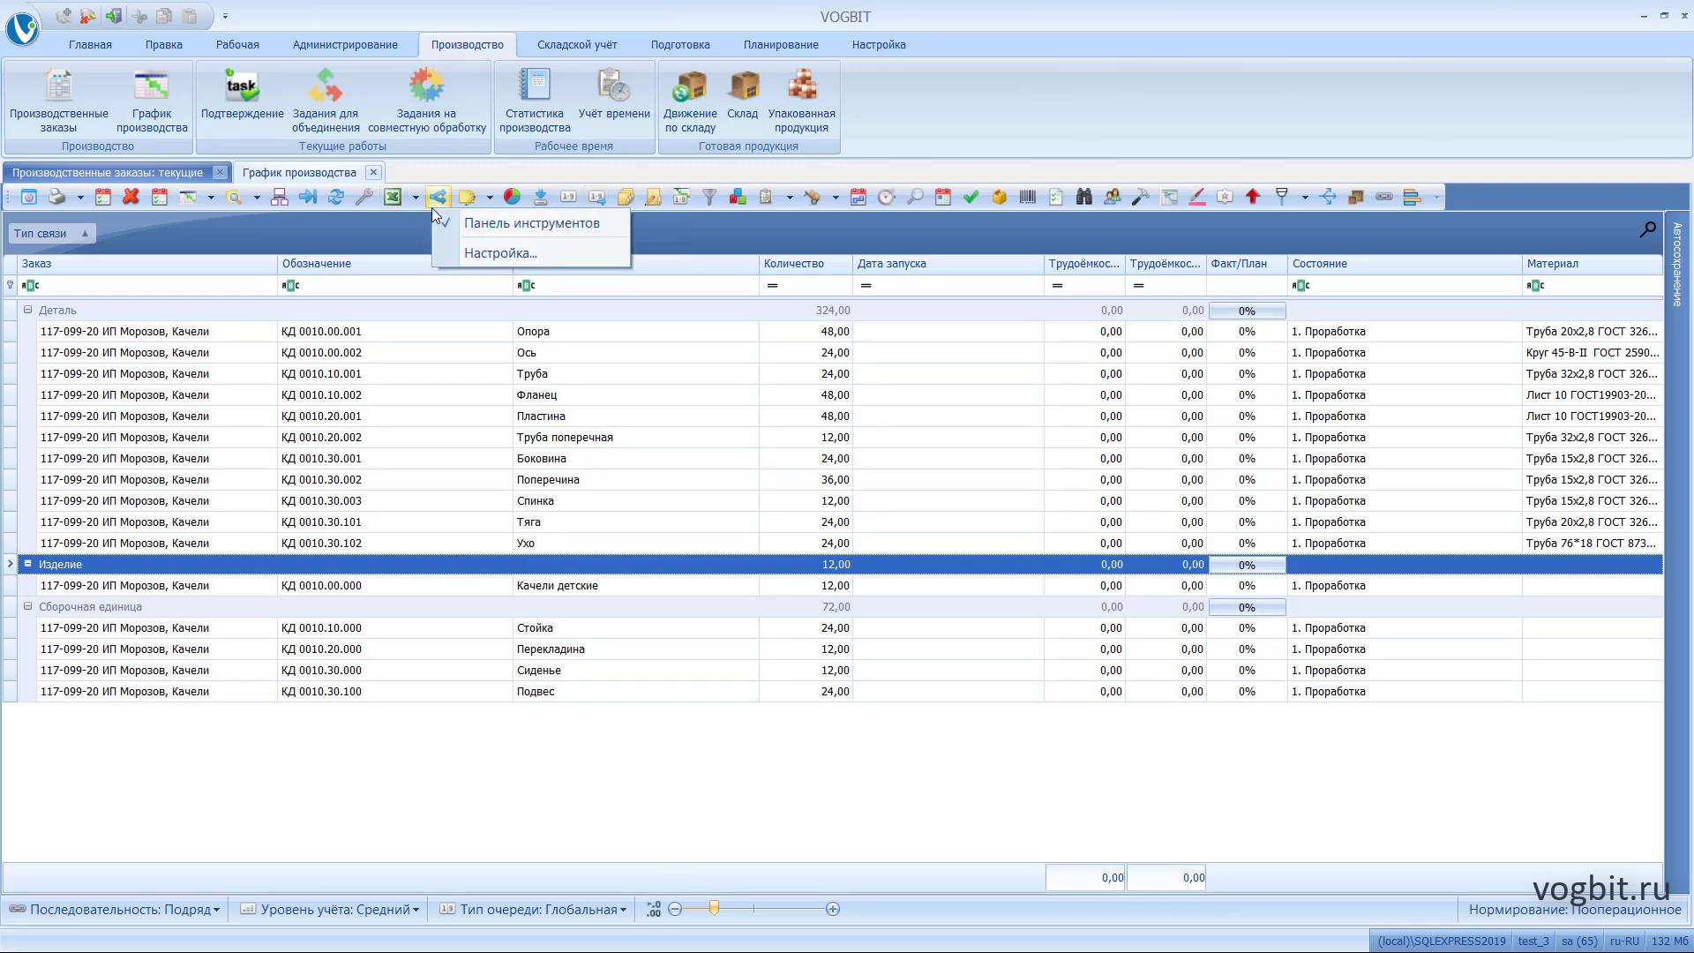
{"action": "left_click", "coordinate": [393, 250]}
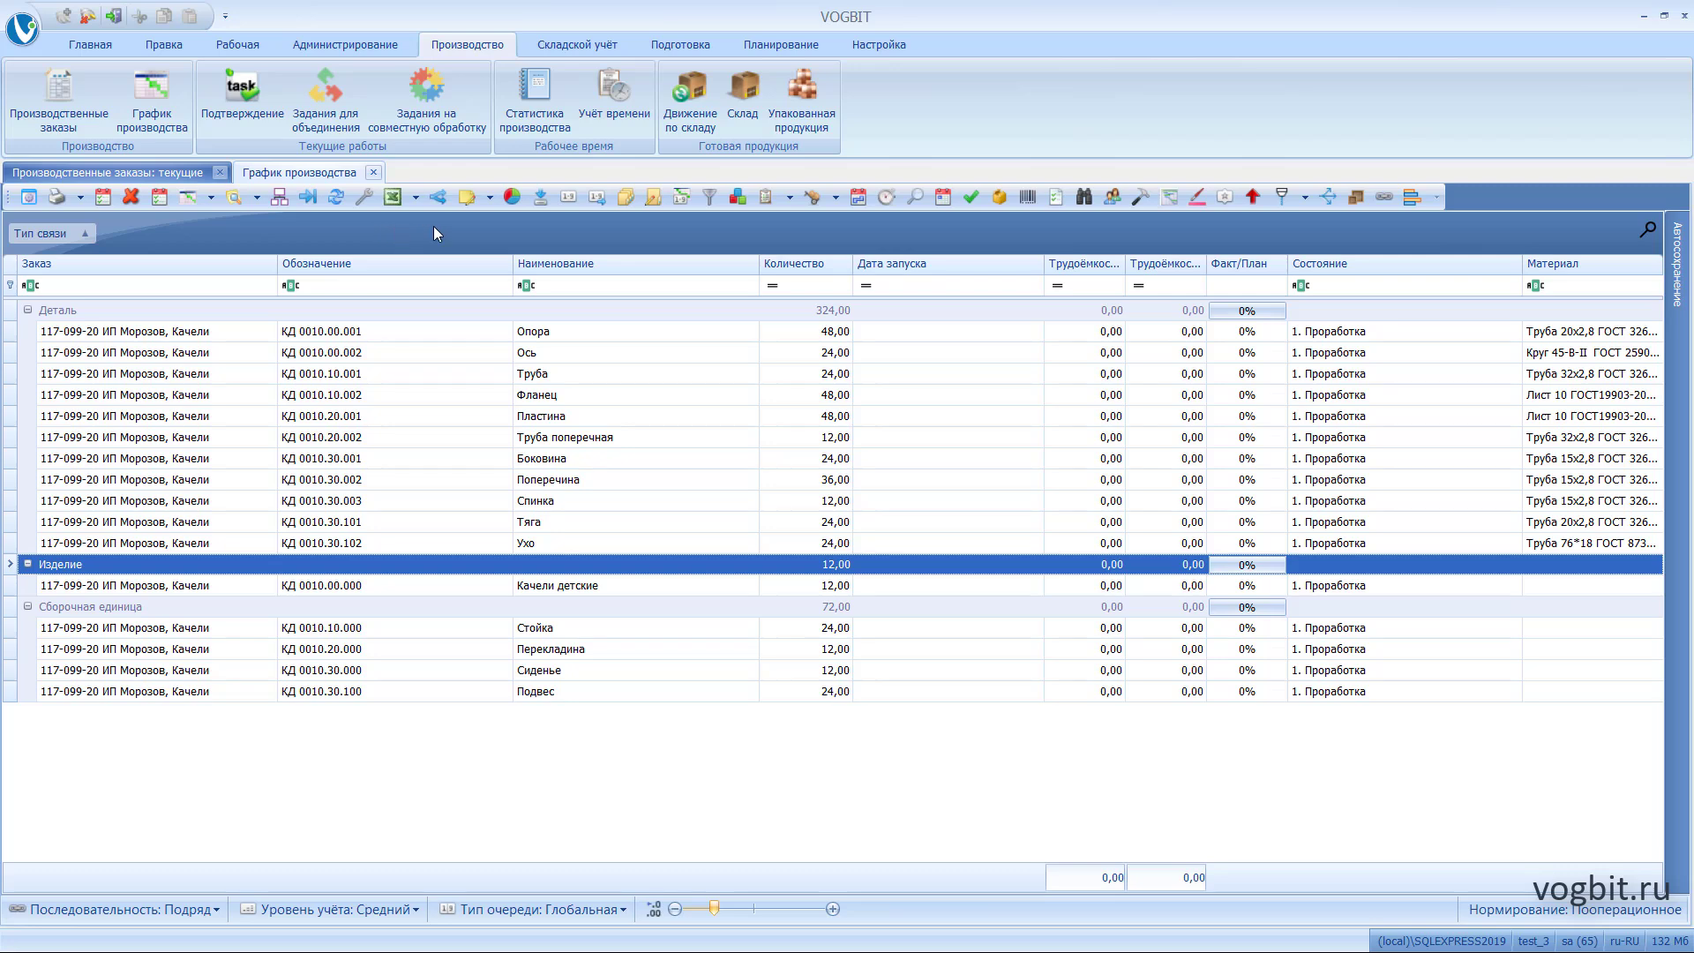
{"action": "left_click", "coordinate": [279, 197]}
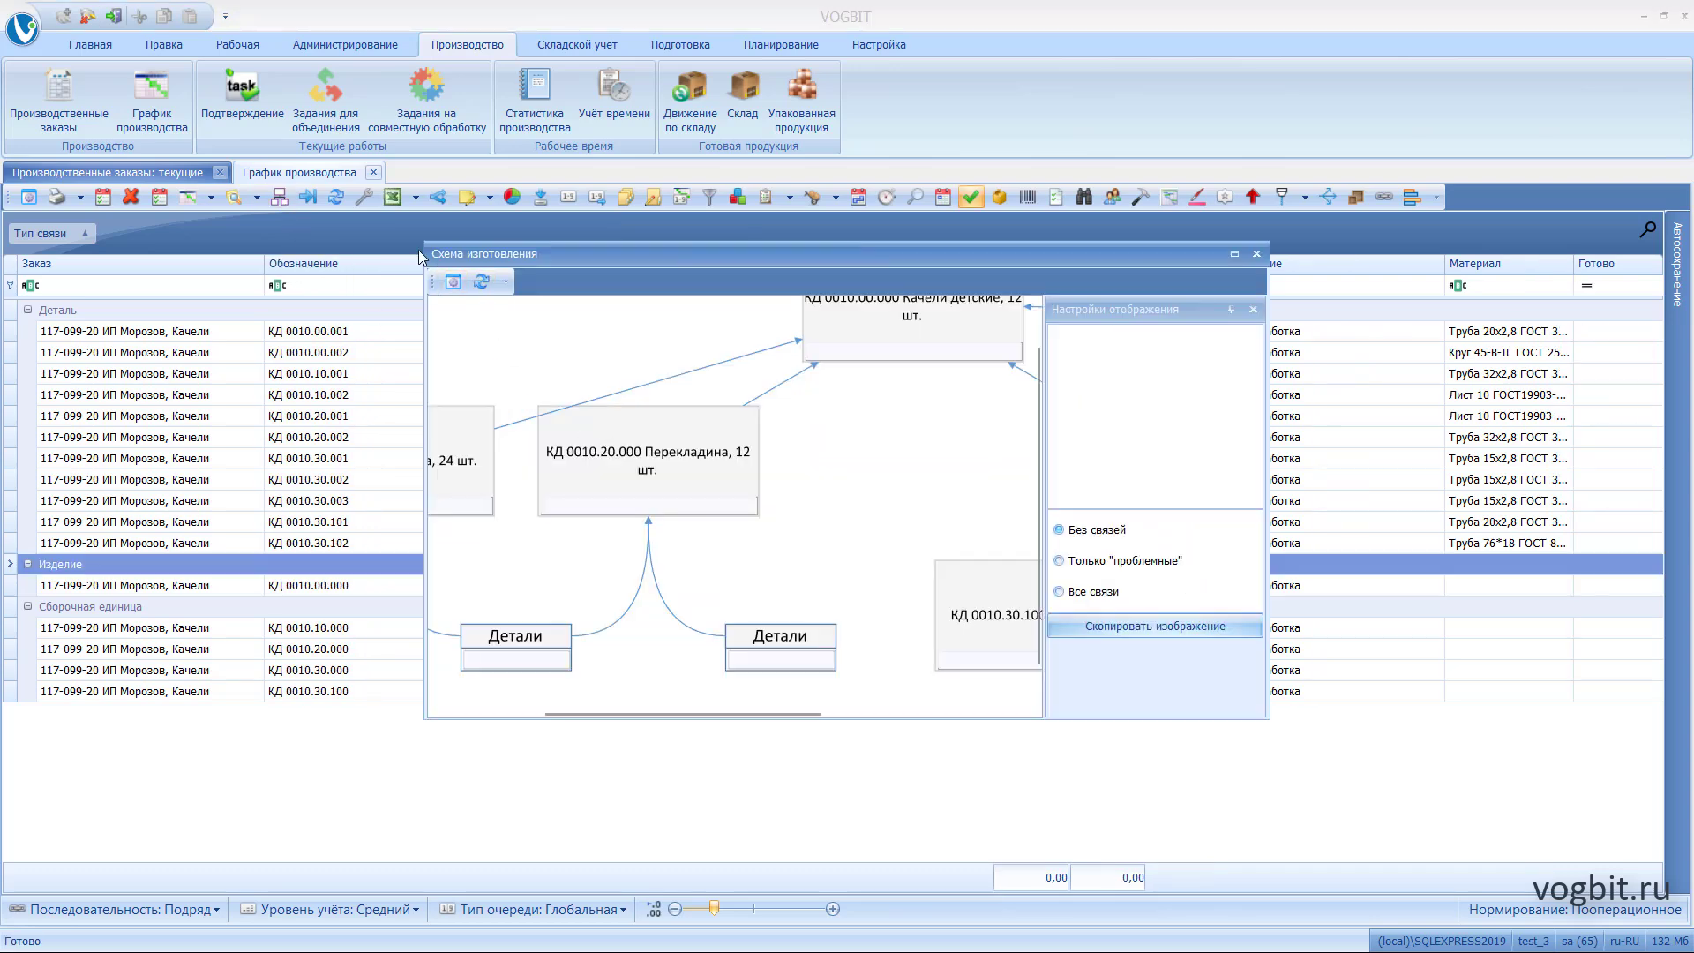
{"action": "left_click_drag", "start_coordinate": [425, 245], "coordinate": [91, 92]}
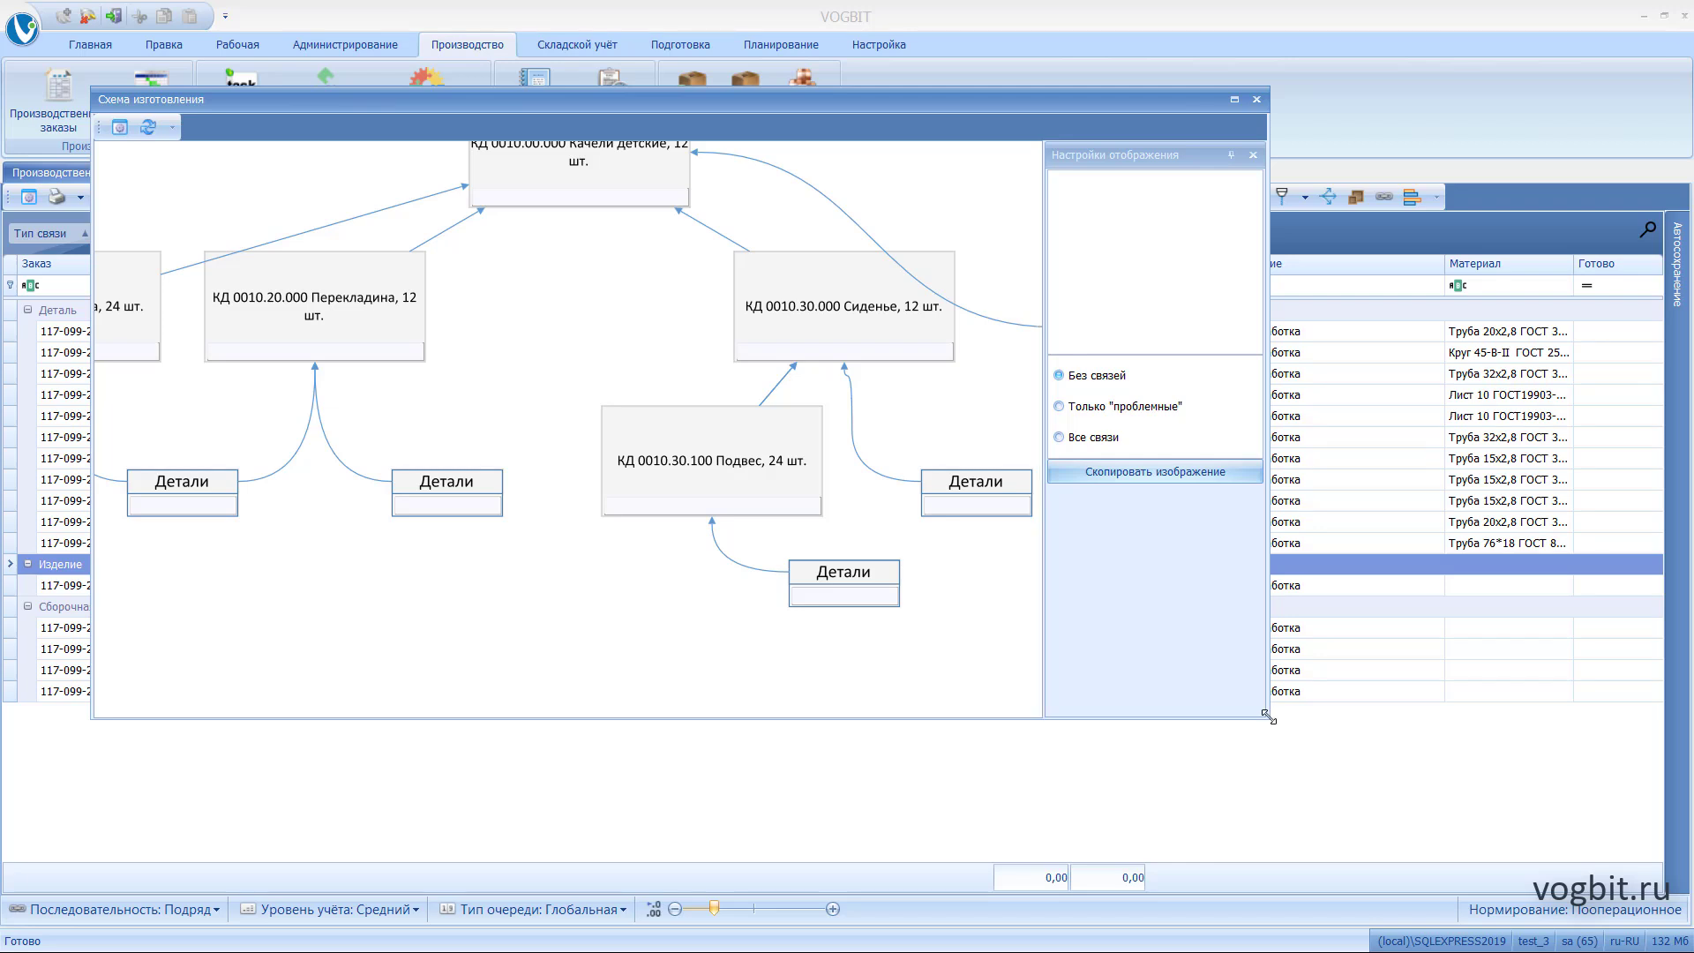
{"action": "left_click_drag", "start_coordinate": [1268, 717], "coordinate": [1525, 827]}
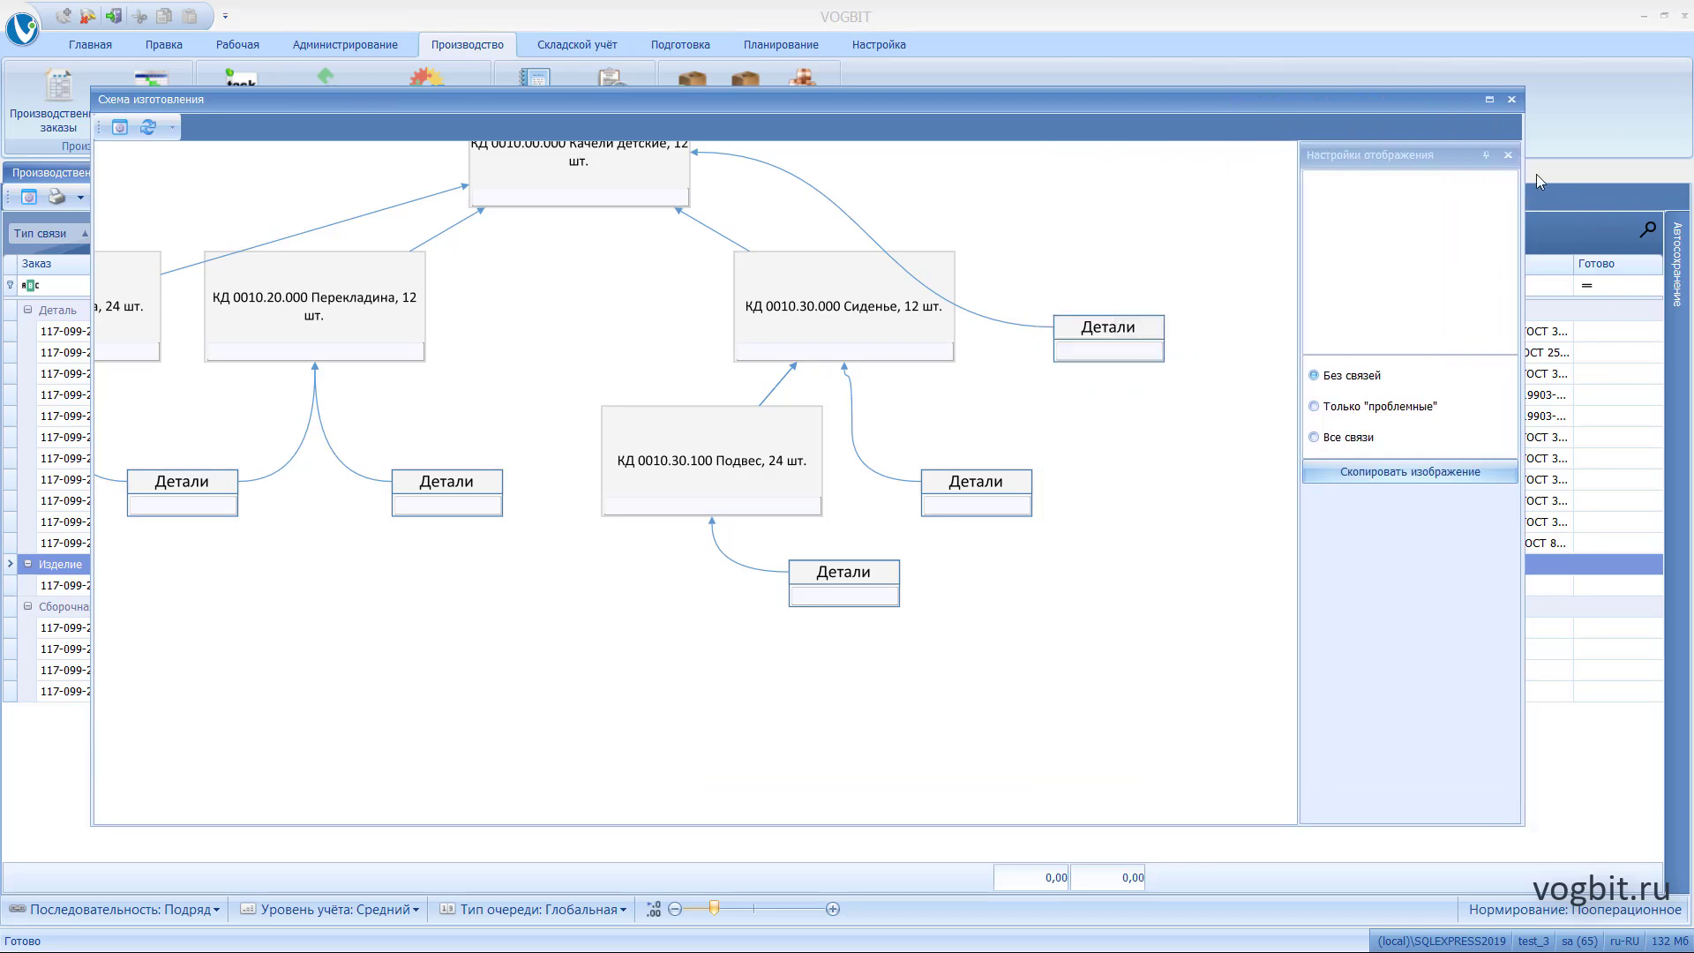
{"action": "left_click", "coordinate": [1509, 155]}
{"action": "scroll", "coordinate": [1139, 415], "scroll_direction": "up", "scroll_amount": 1}
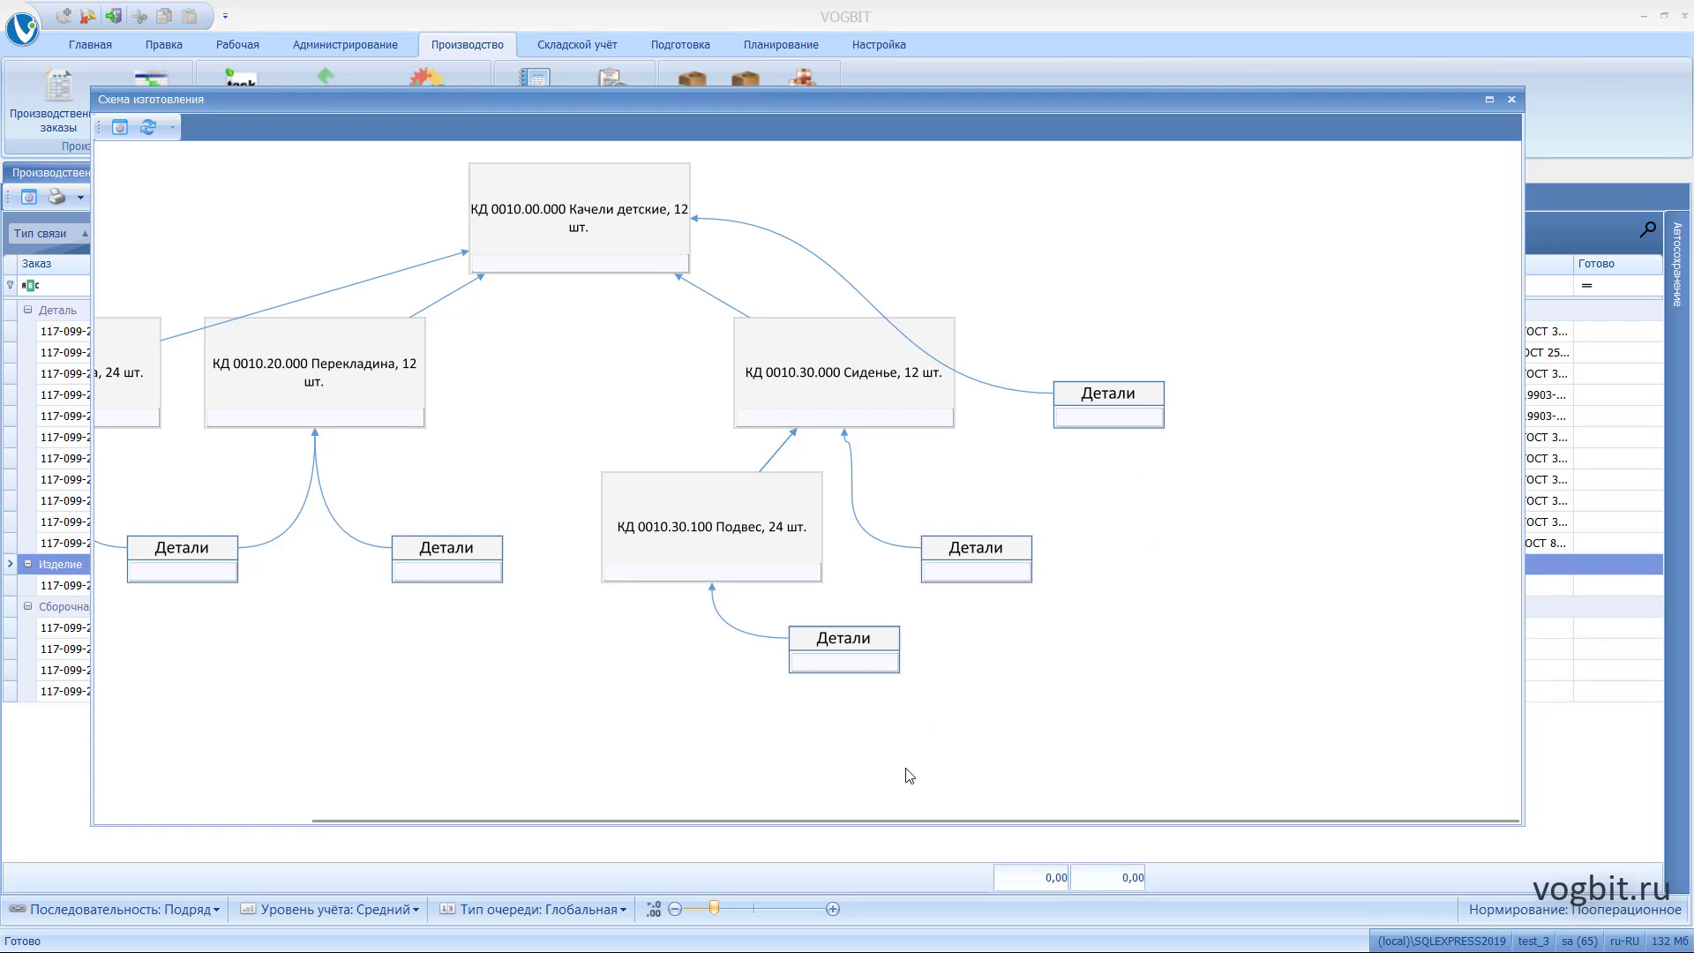
{"action": "left_click_drag", "start_coordinate": [900, 820], "coordinate": [541, 777]}
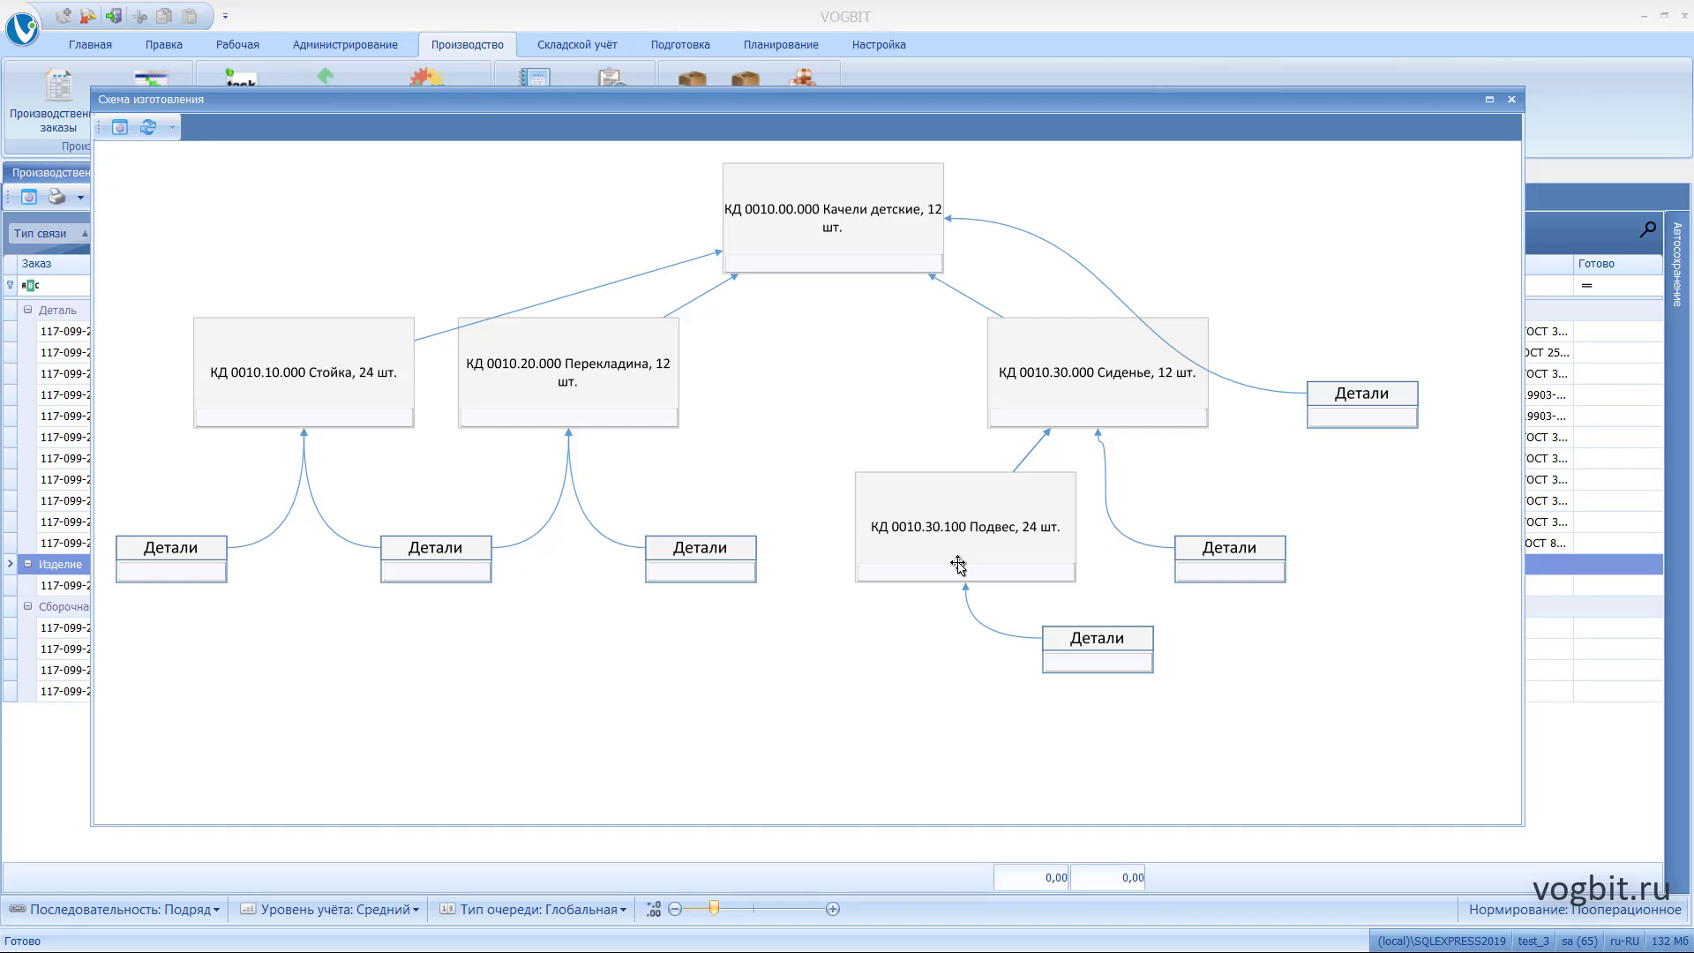
{"action": "left_click_drag", "start_coordinate": [622, 100], "coordinate": [361, 119]}
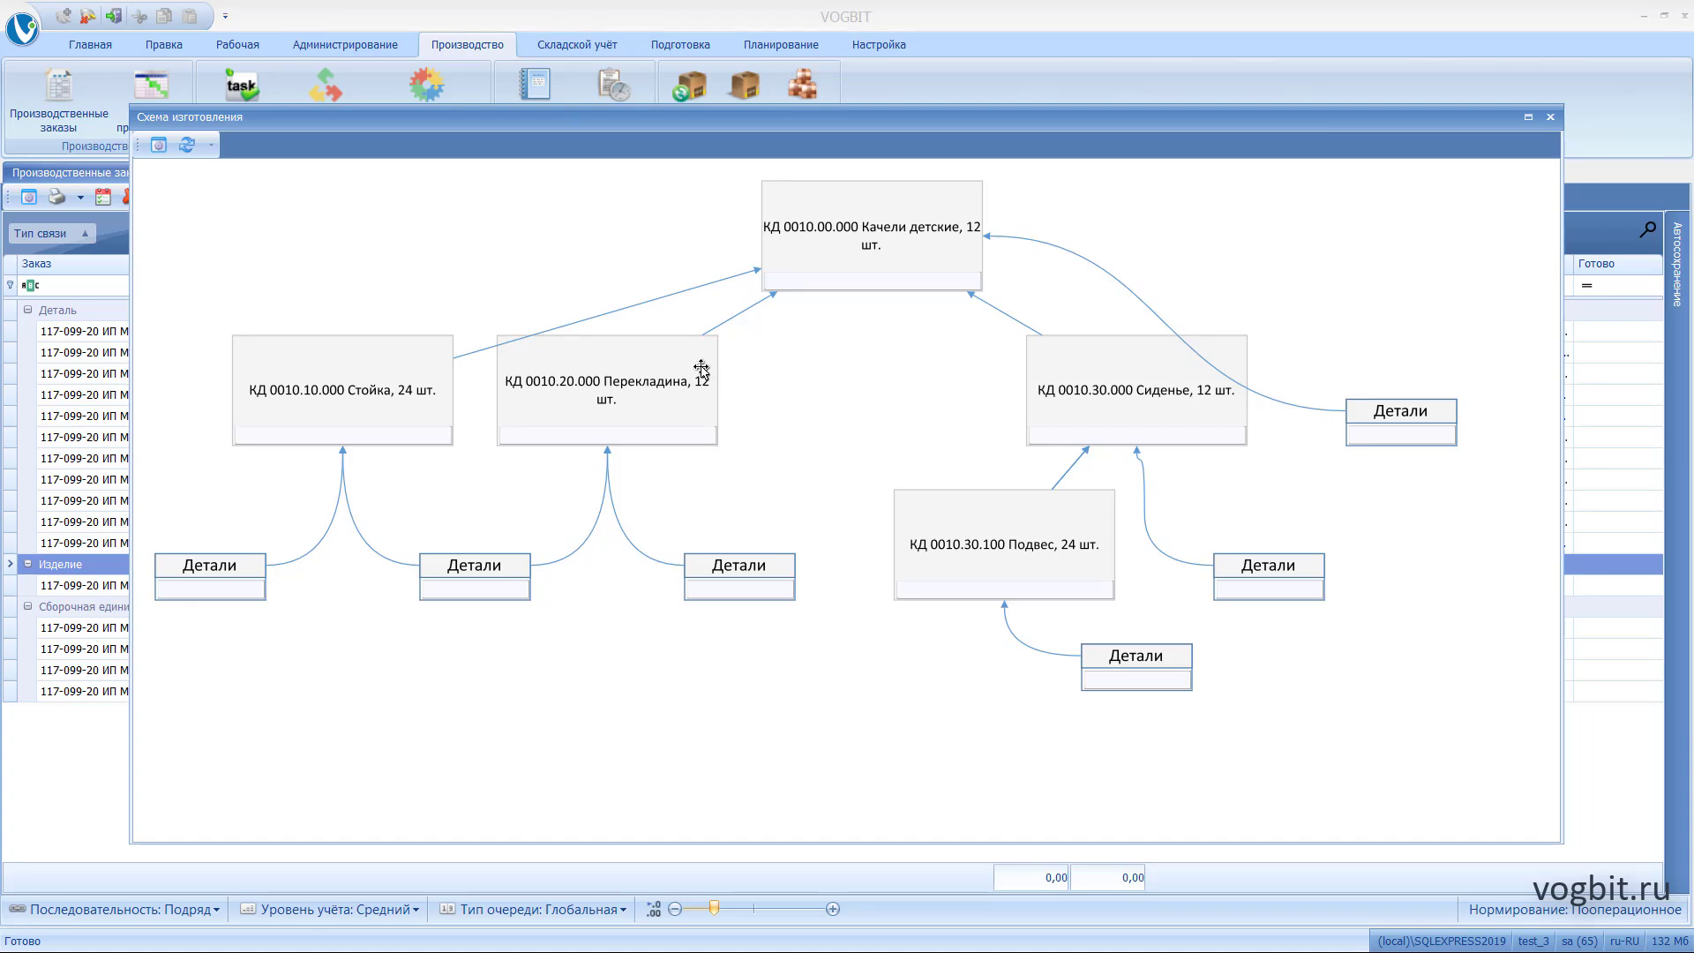
Examine the links from Стойка, Перекладина, Сиденье and the separate Детали block to Качели детские
{"action": "left_click", "coordinate": [867, 231]}
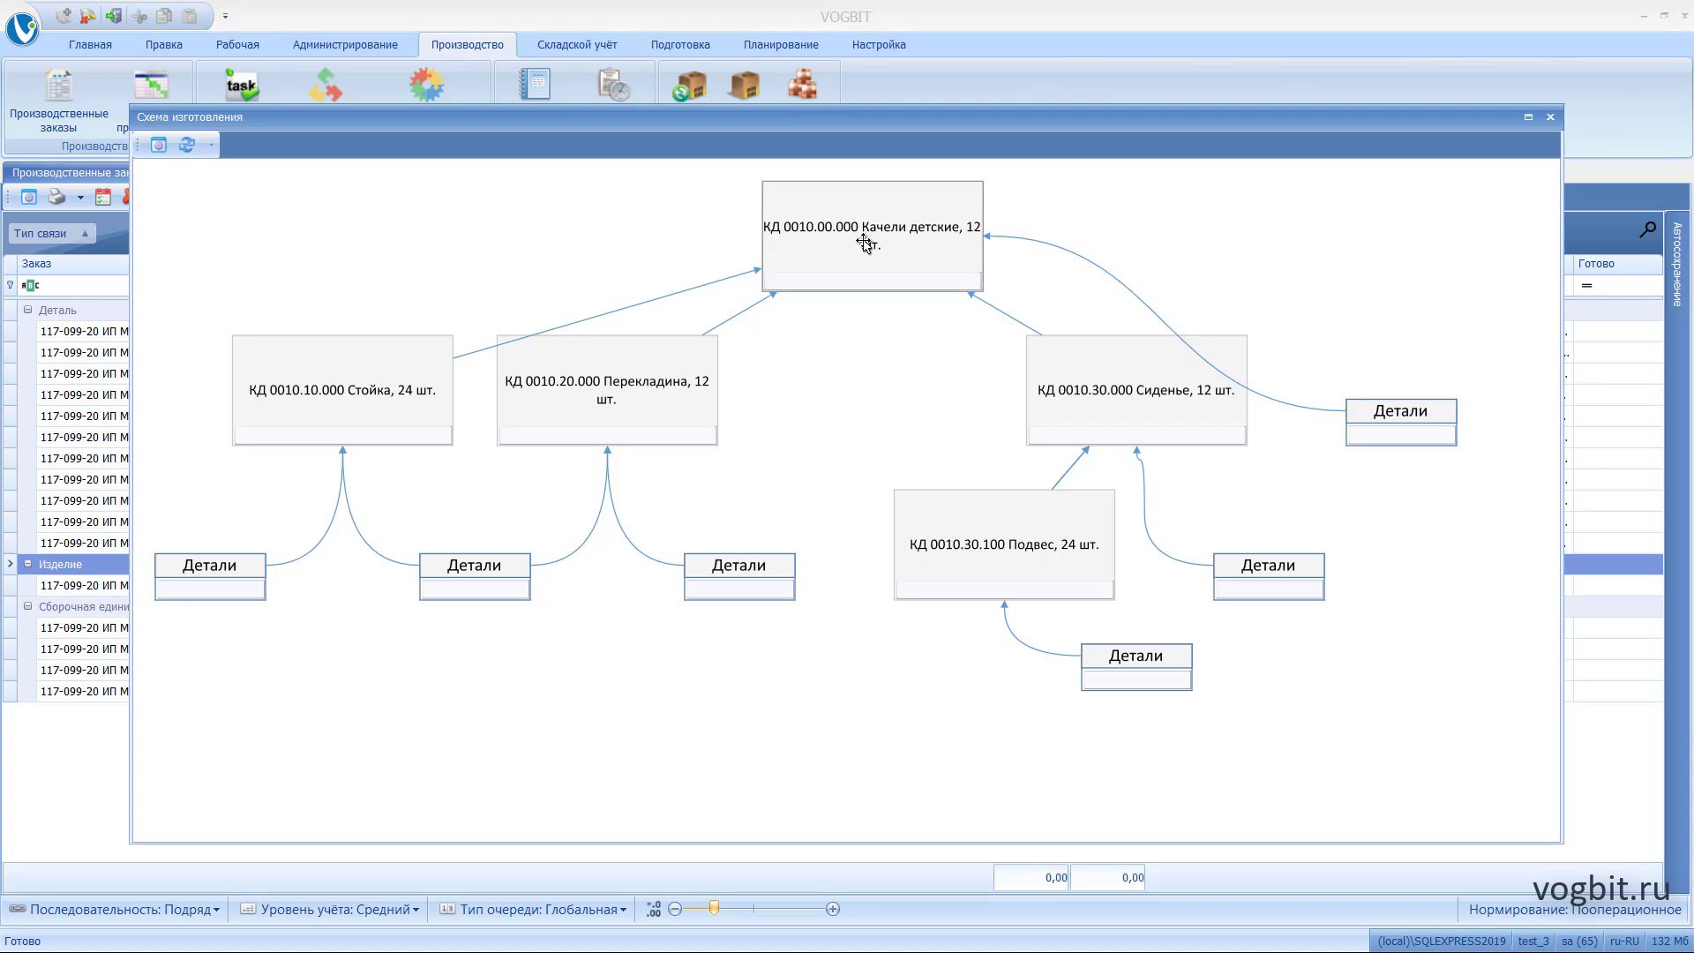
{"action": "left_click", "coordinate": [391, 412]}
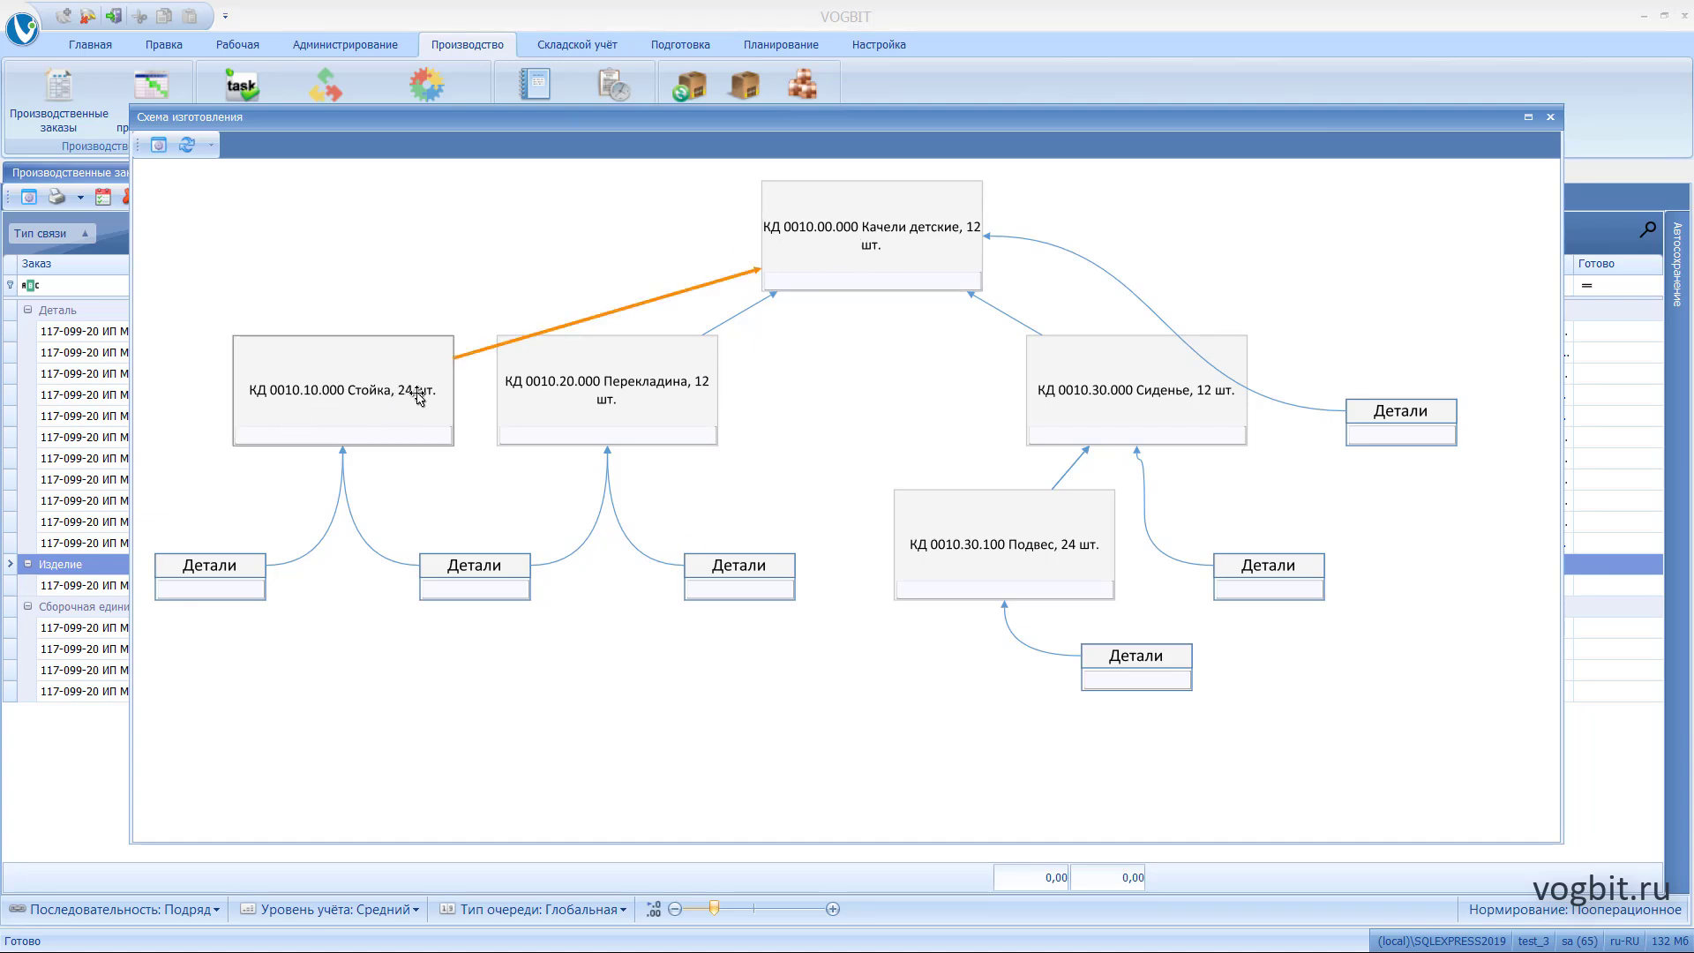
{"action": "left_click", "coordinate": [628, 419]}
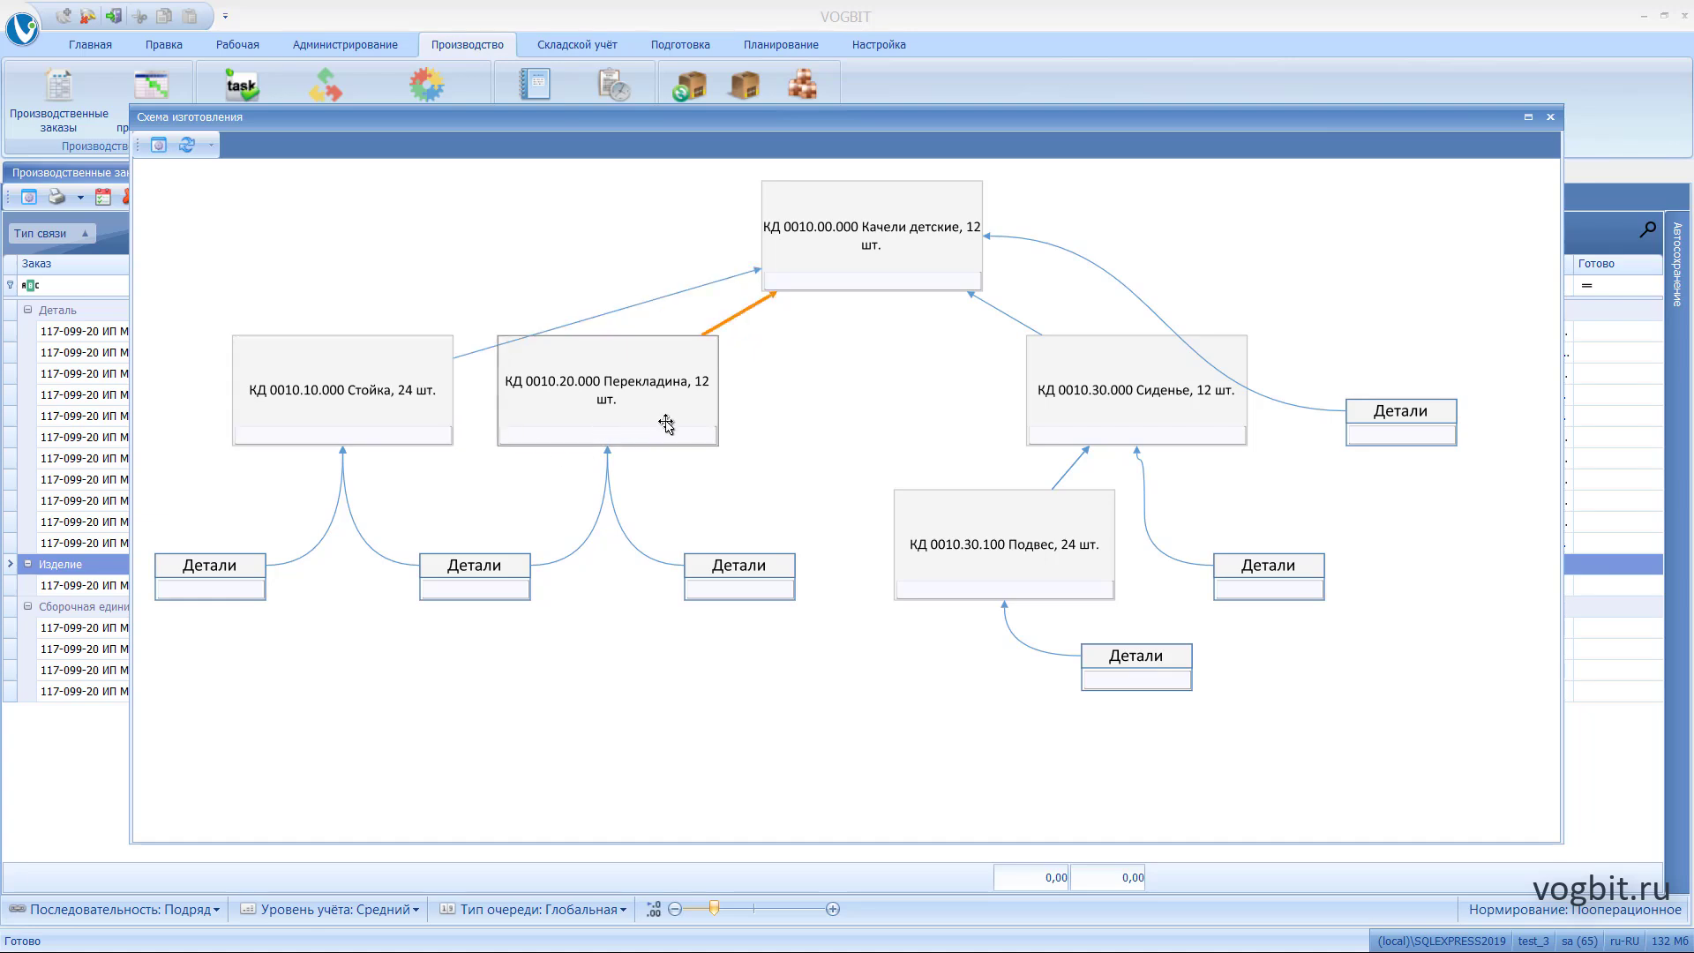
{"action": "left_click", "coordinate": [1108, 373]}
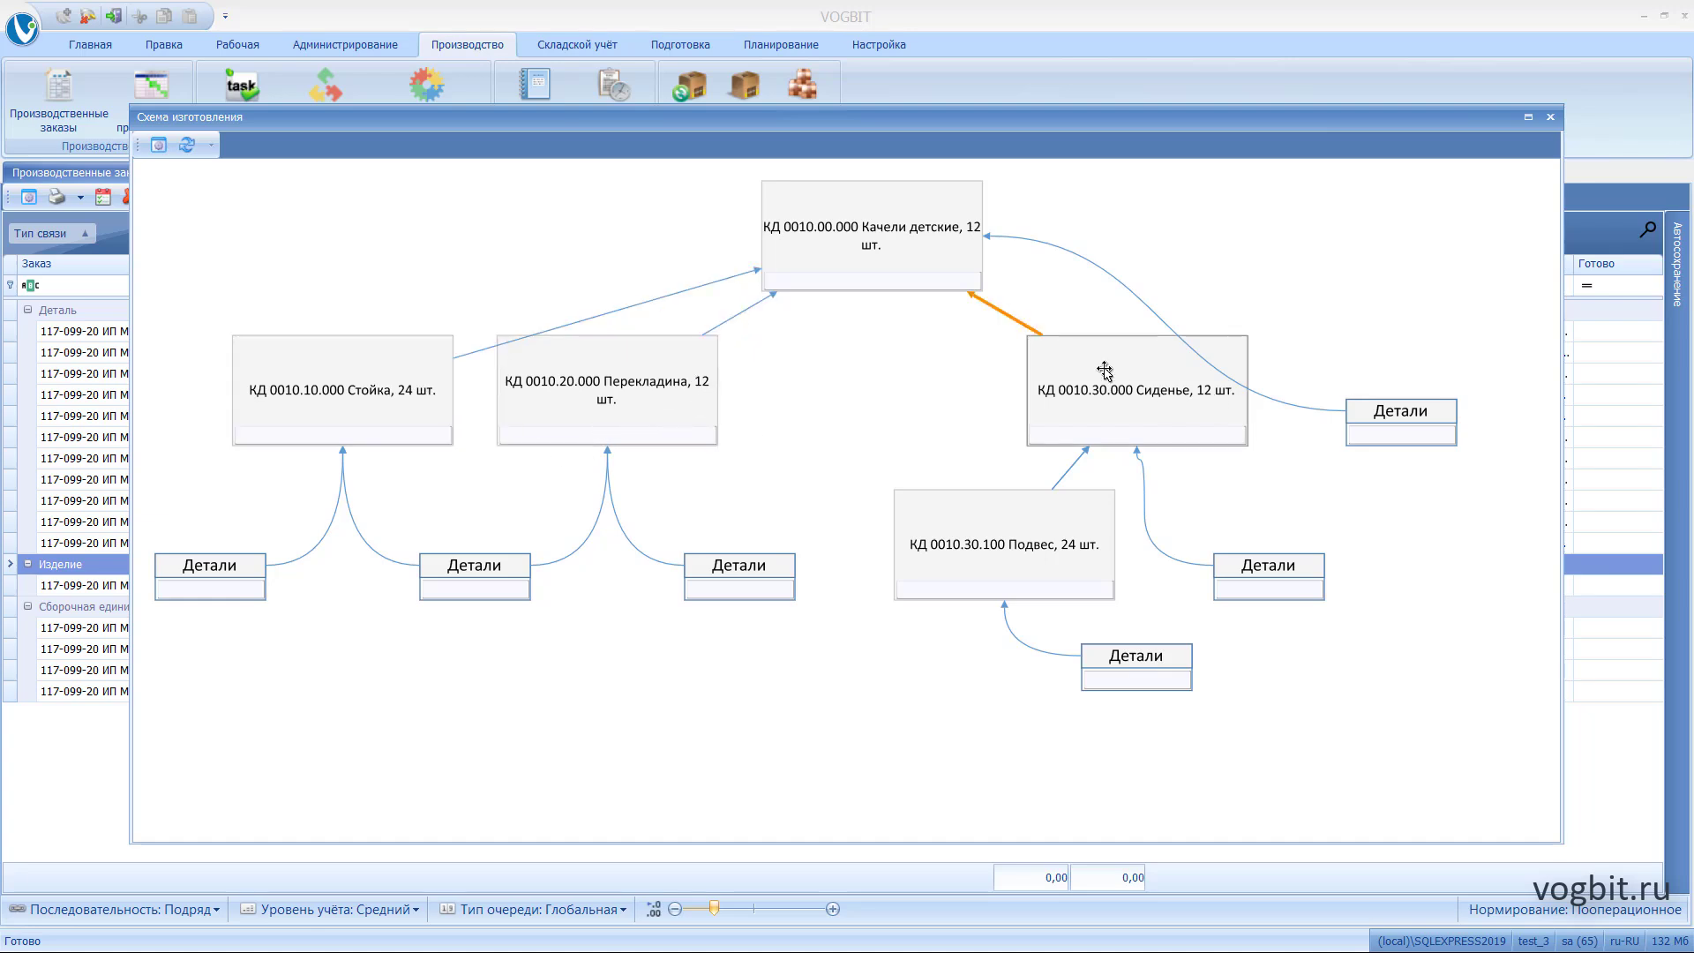
{"action": "left_click", "coordinate": [1365, 411]}
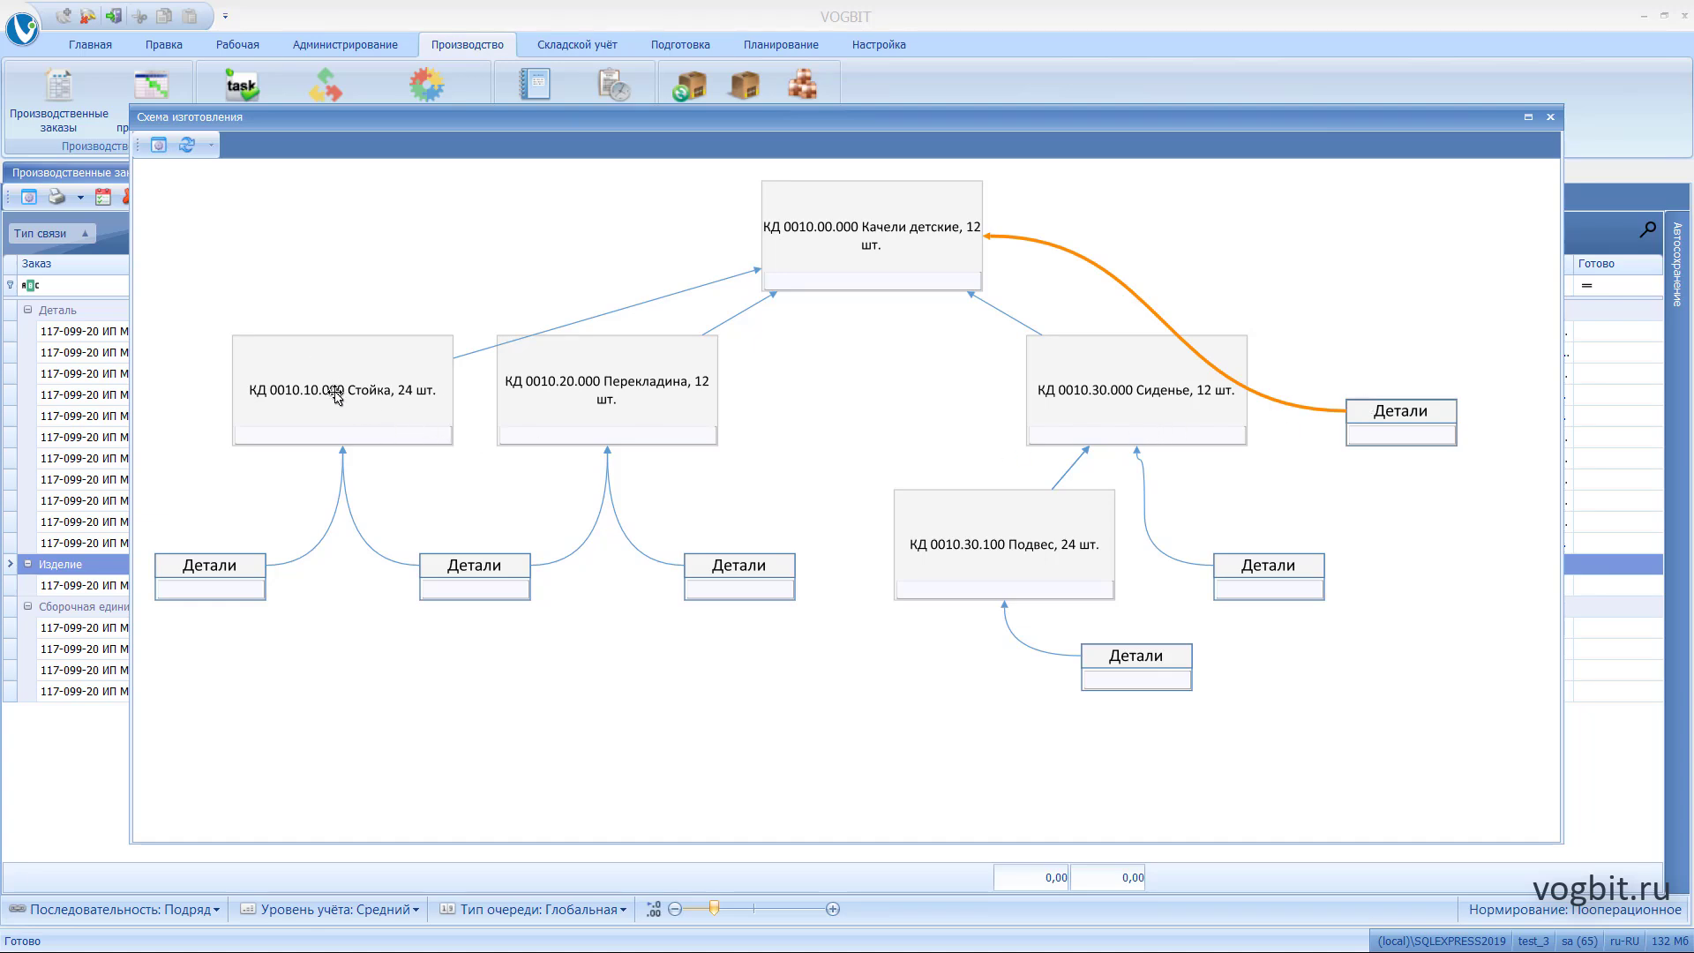
Examine how the Детали blocks, including the shared one, link to the assemblies Стойка and Перекладина
{"action": "left_click", "coordinate": [325, 432]}
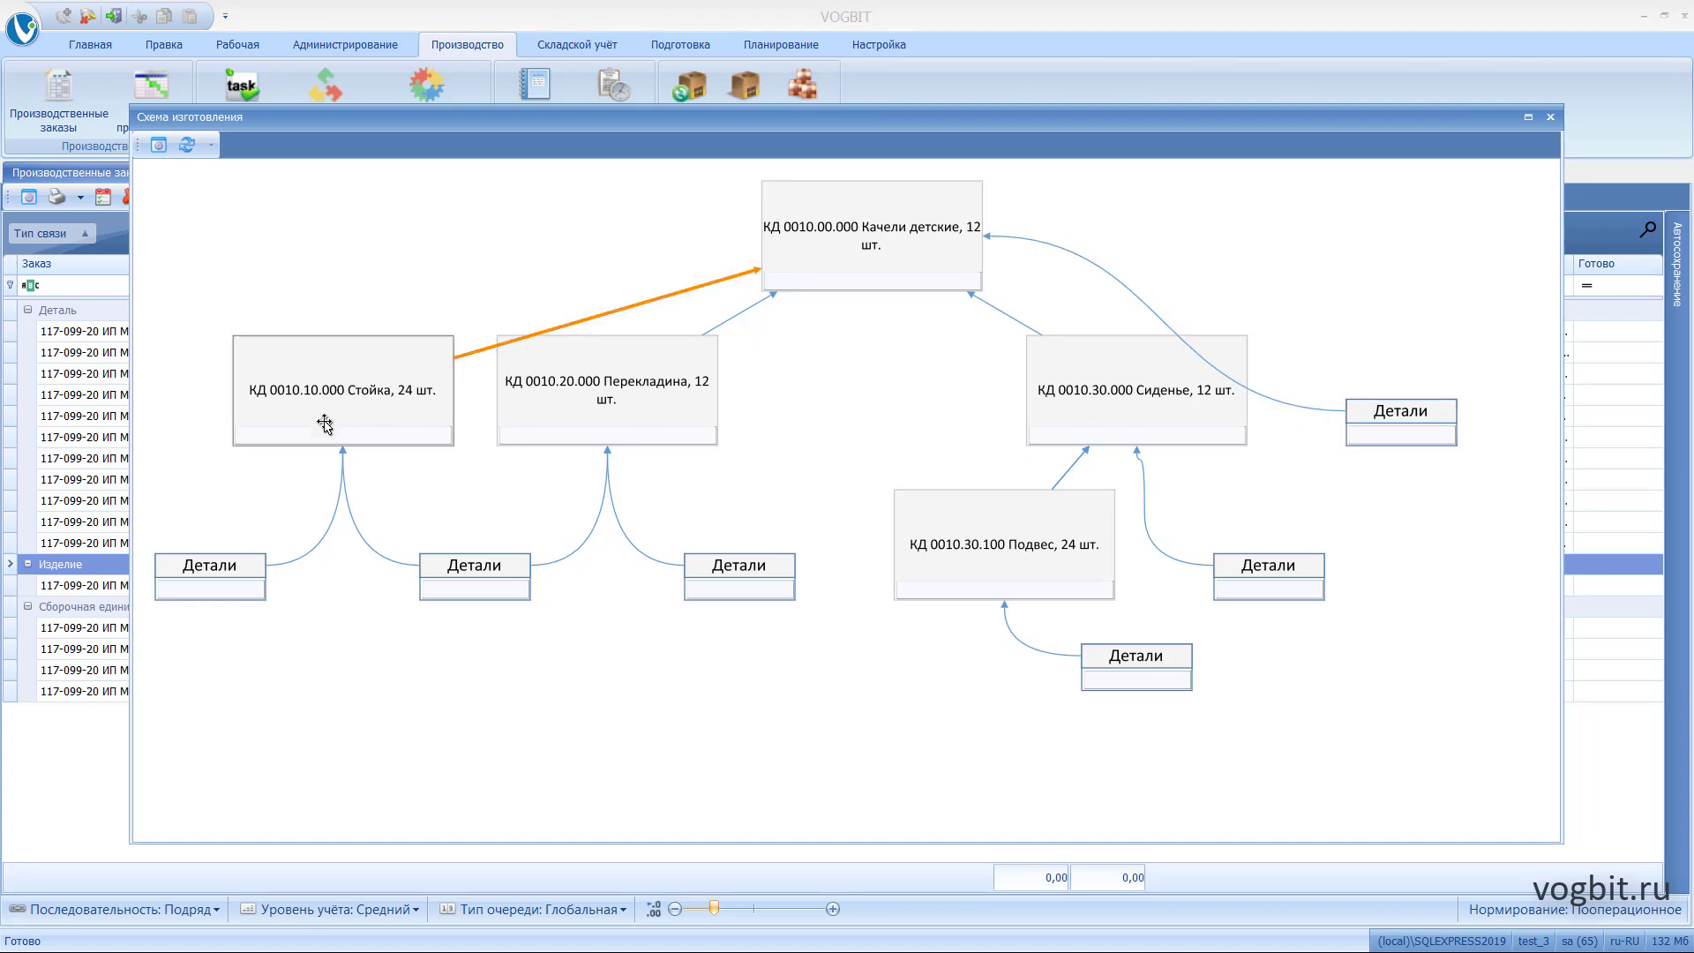
{"action": "left_click", "coordinate": [214, 564]}
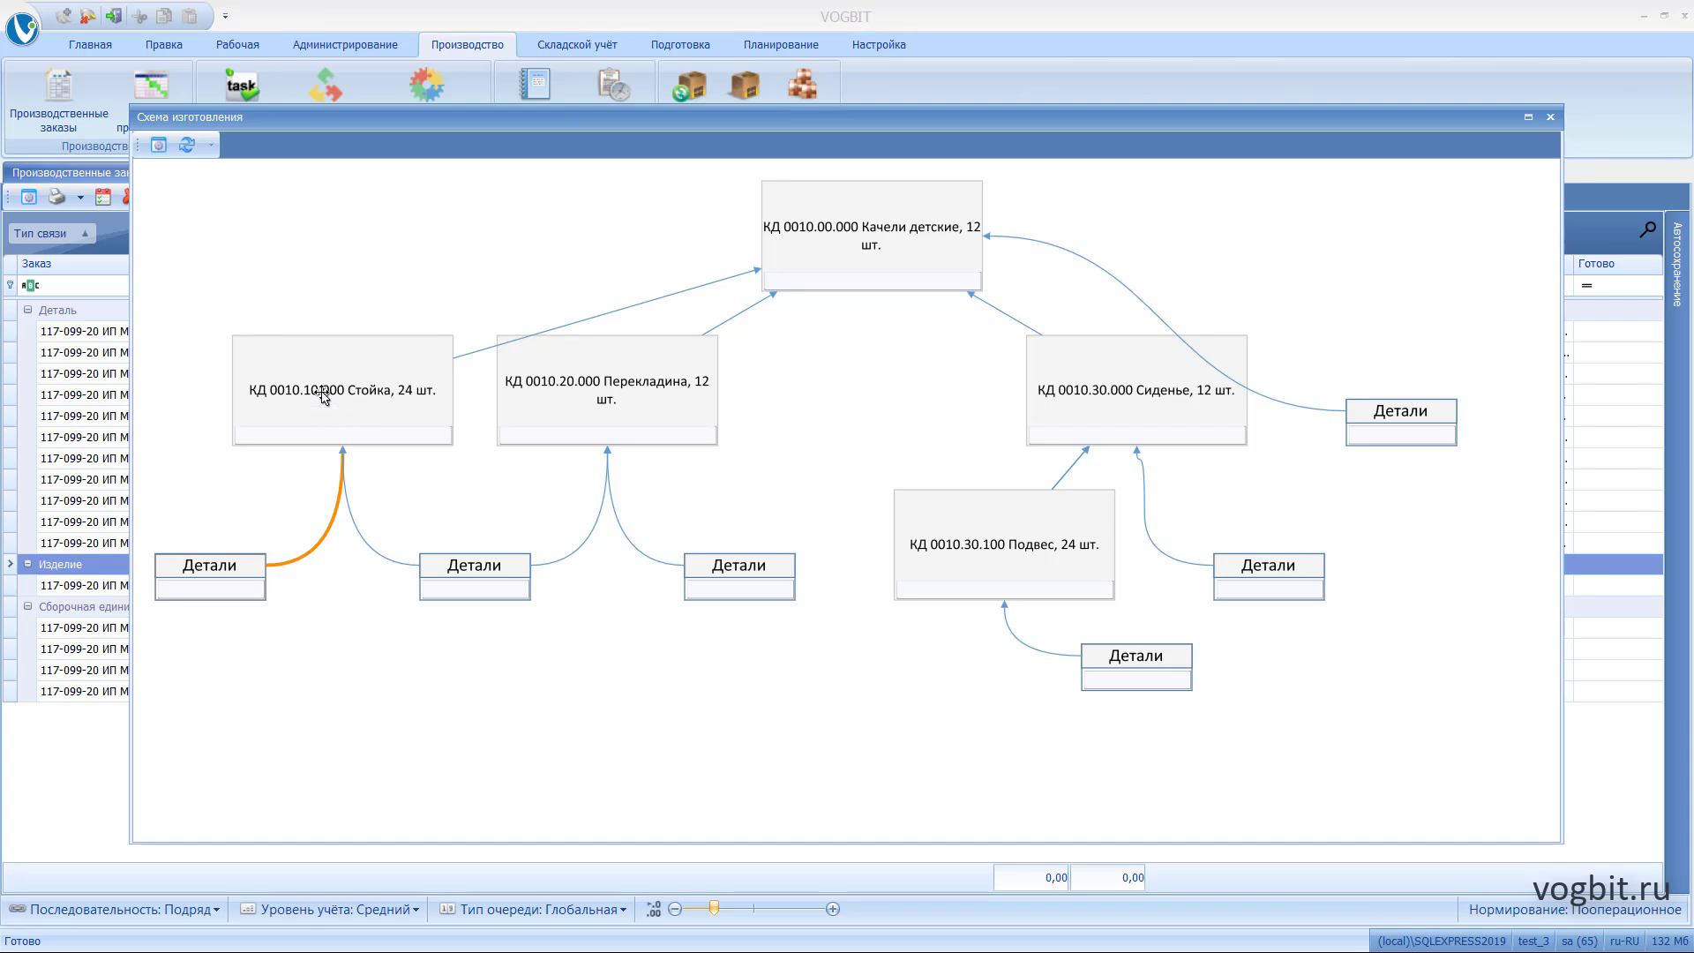
{"action": "left_click", "coordinate": [465, 567]}
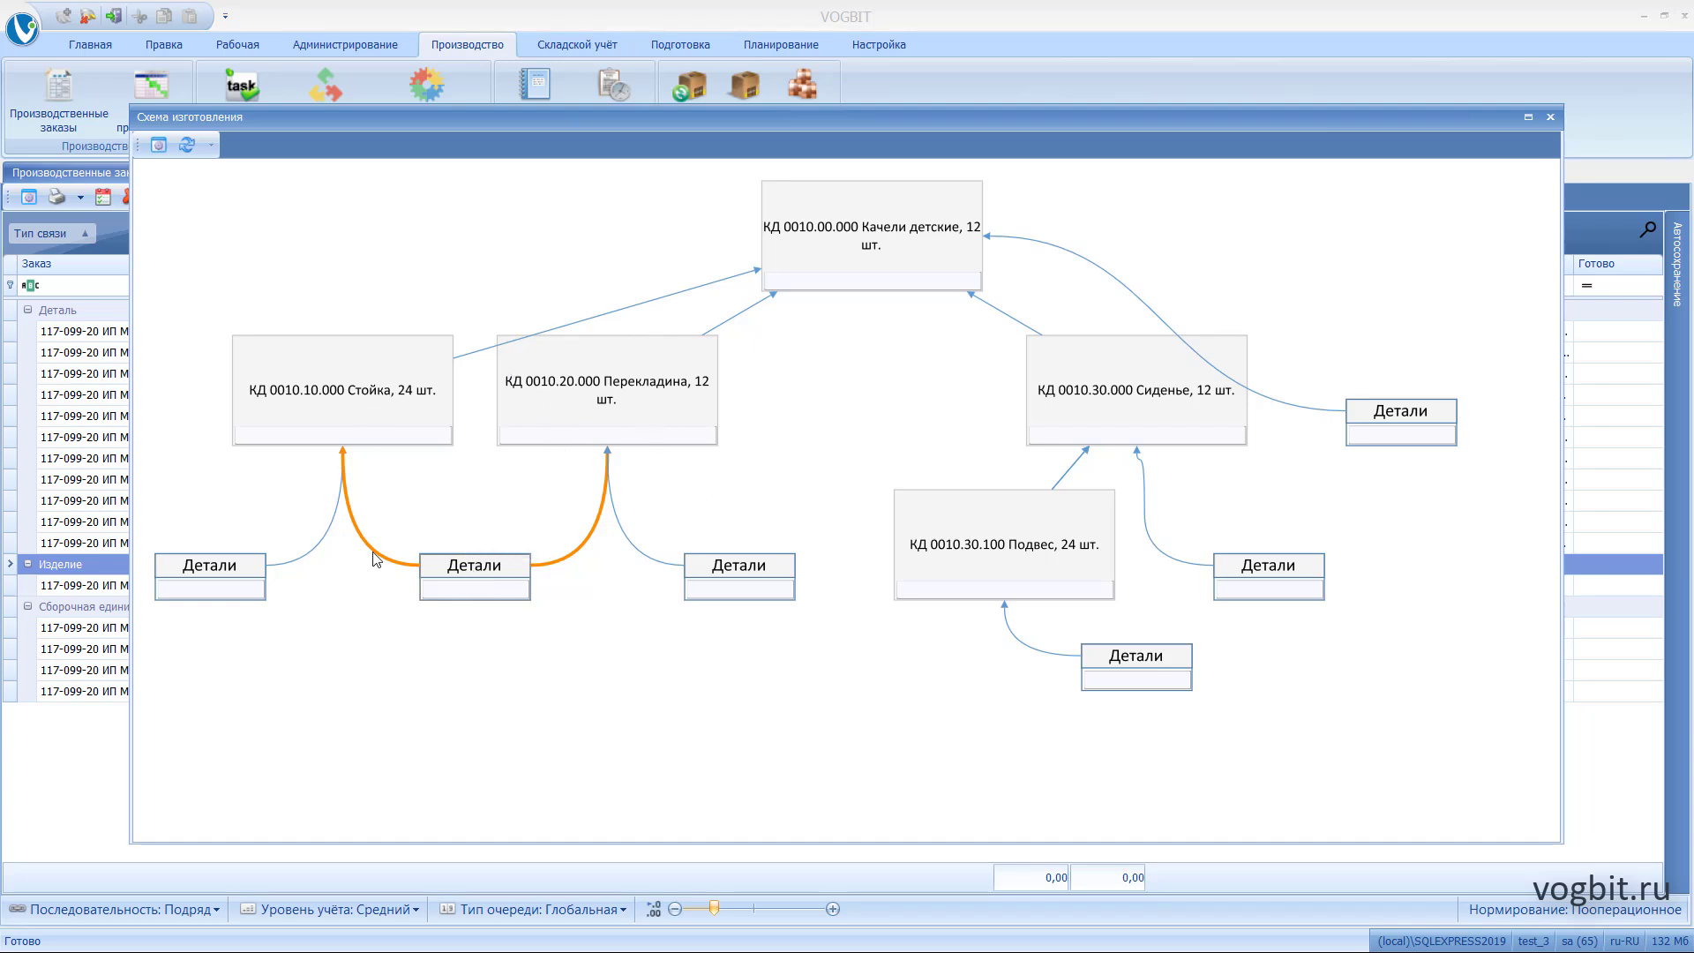
{"action": "left_click", "coordinate": [717, 572]}
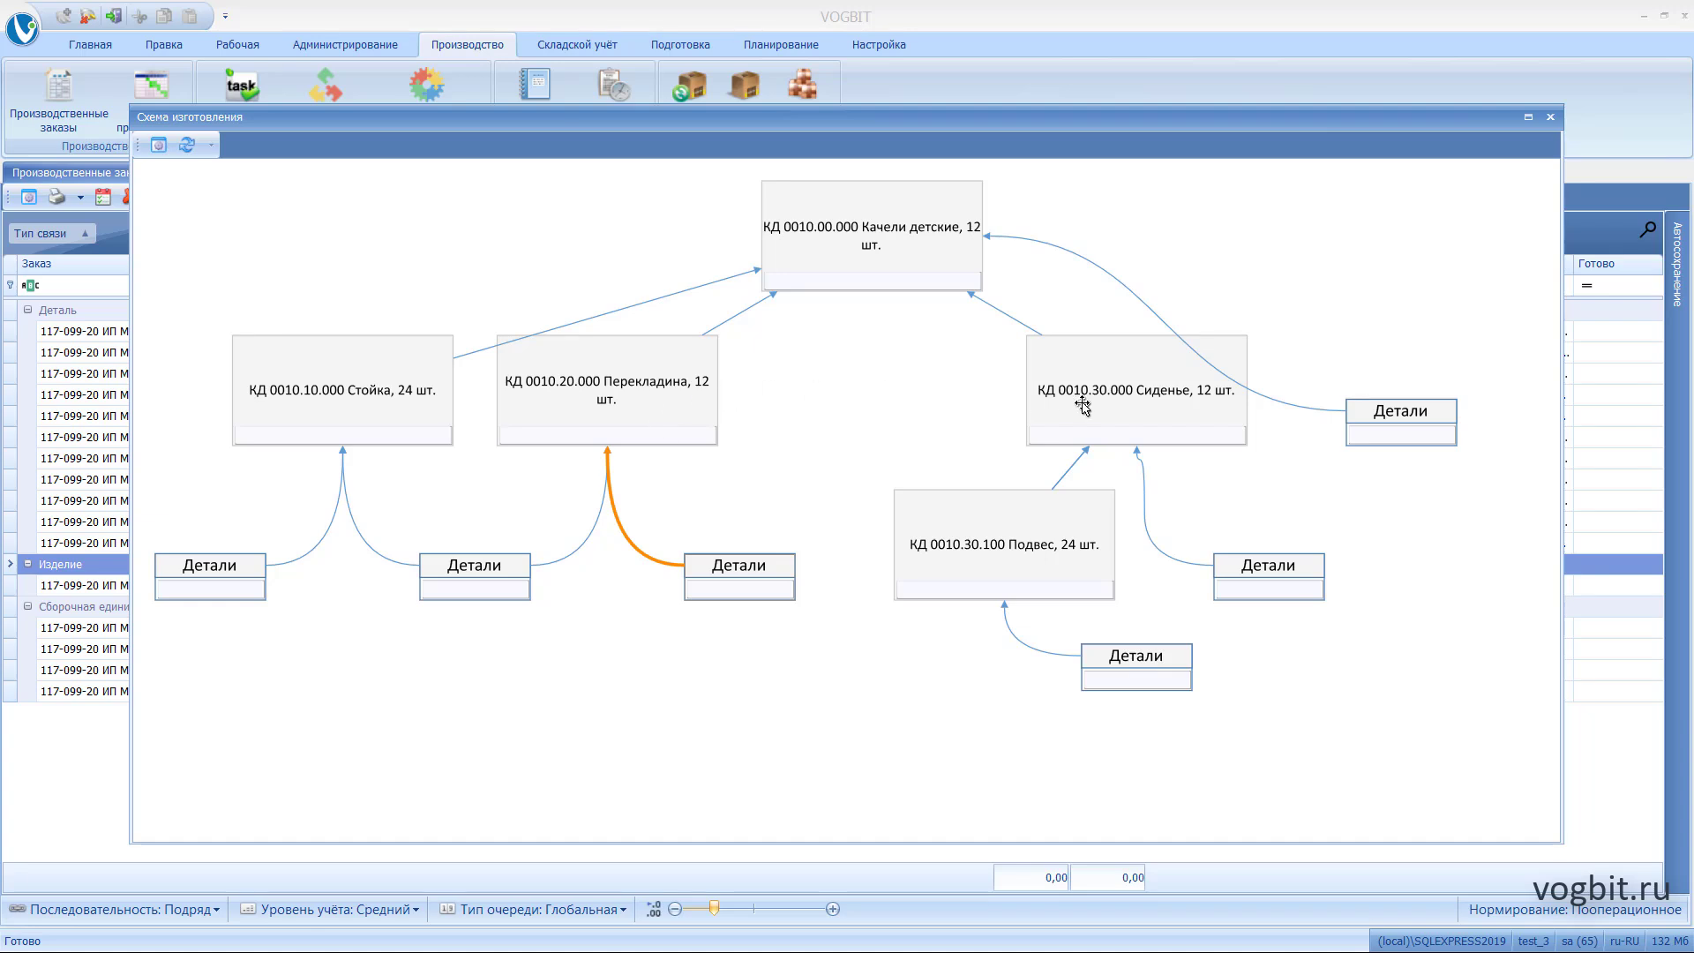
Trace the links of Сиденье, Подвес and their Детали blocks in the manufacturing scheme
{"action": "left_click", "coordinate": [1123, 382]}
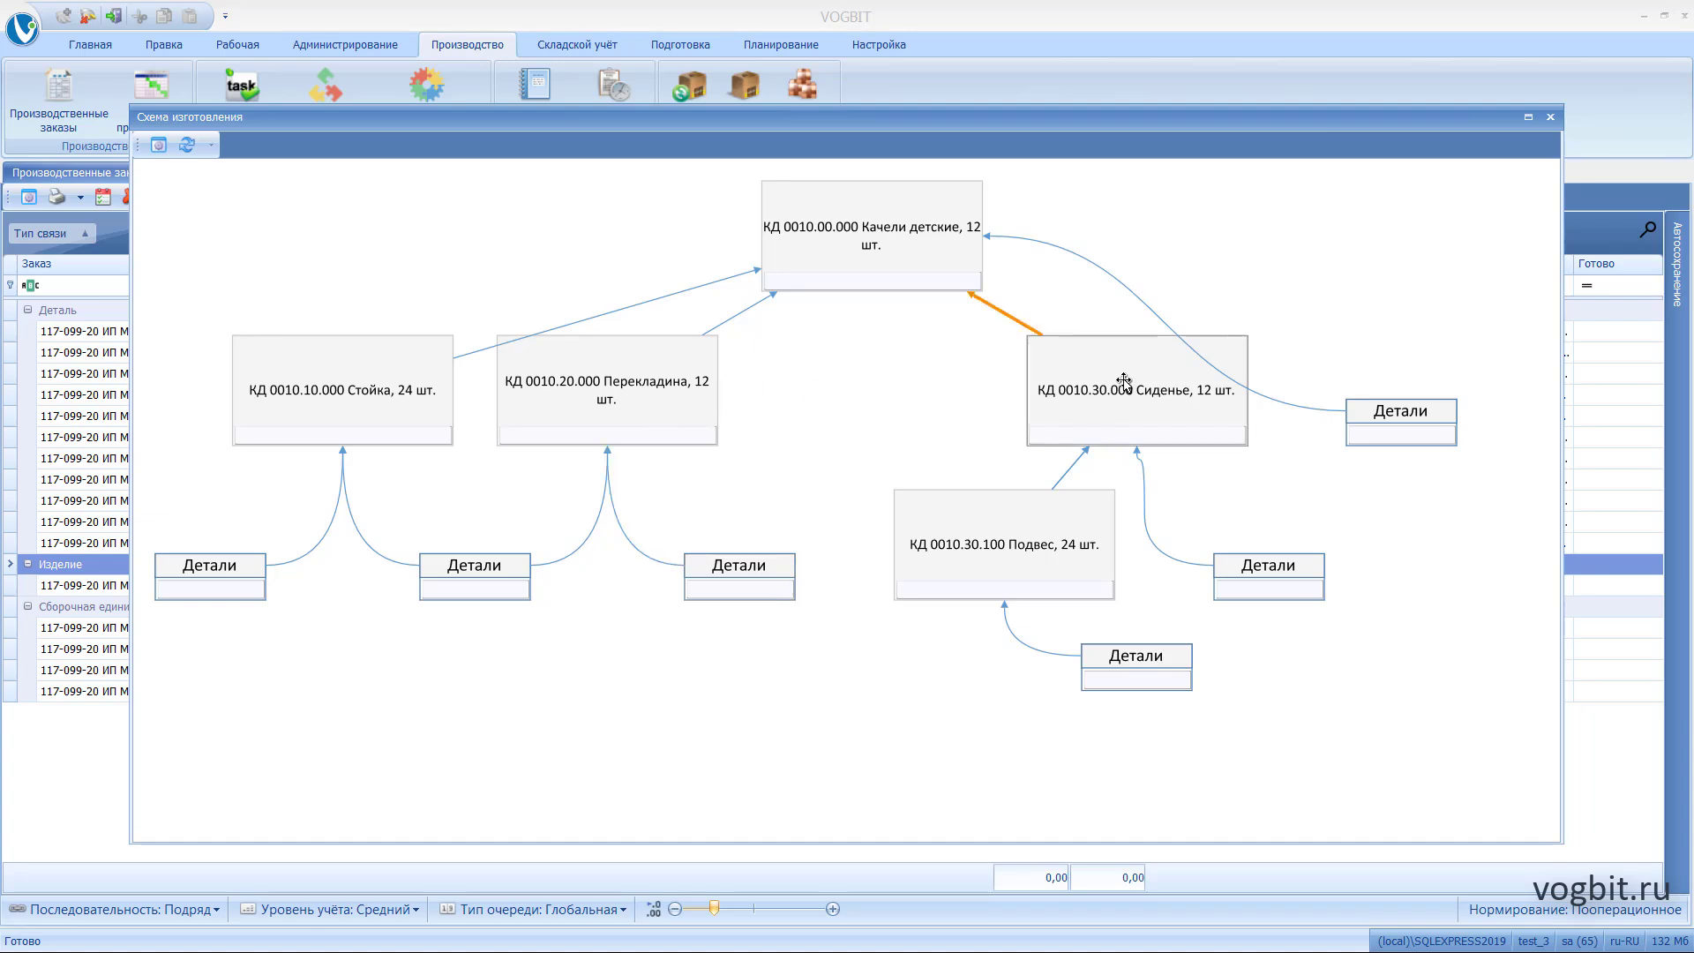
{"action": "left_click", "coordinate": [993, 550]}
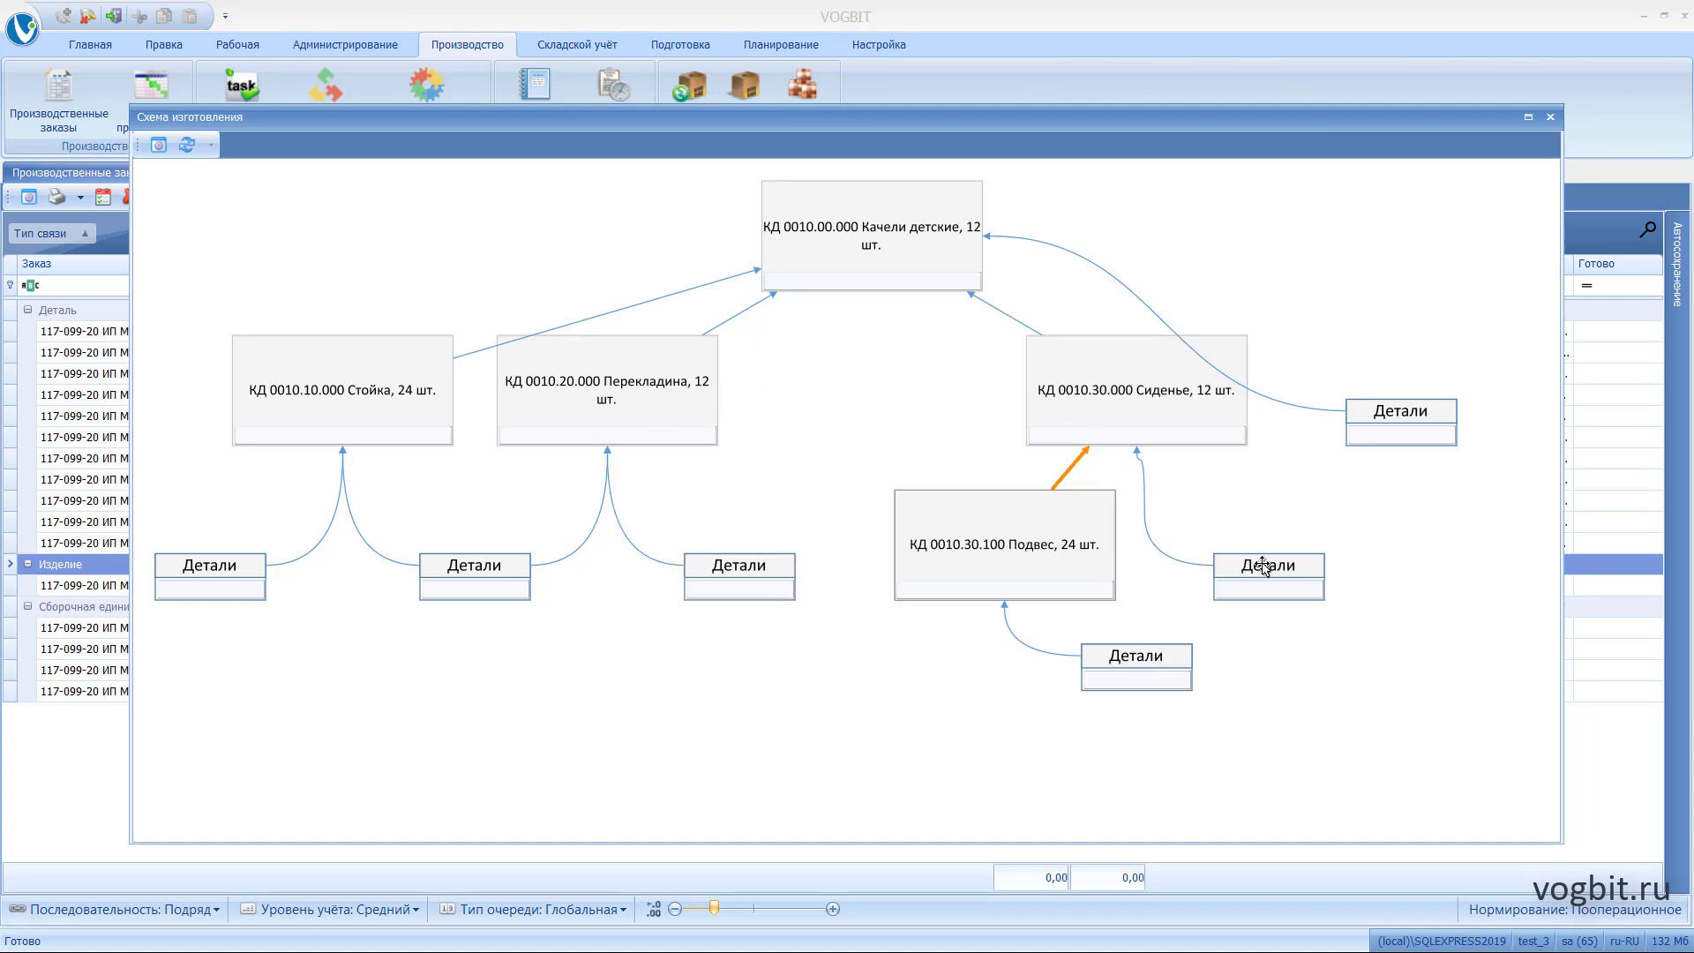
{"action": "left_click", "coordinate": [1264, 566]}
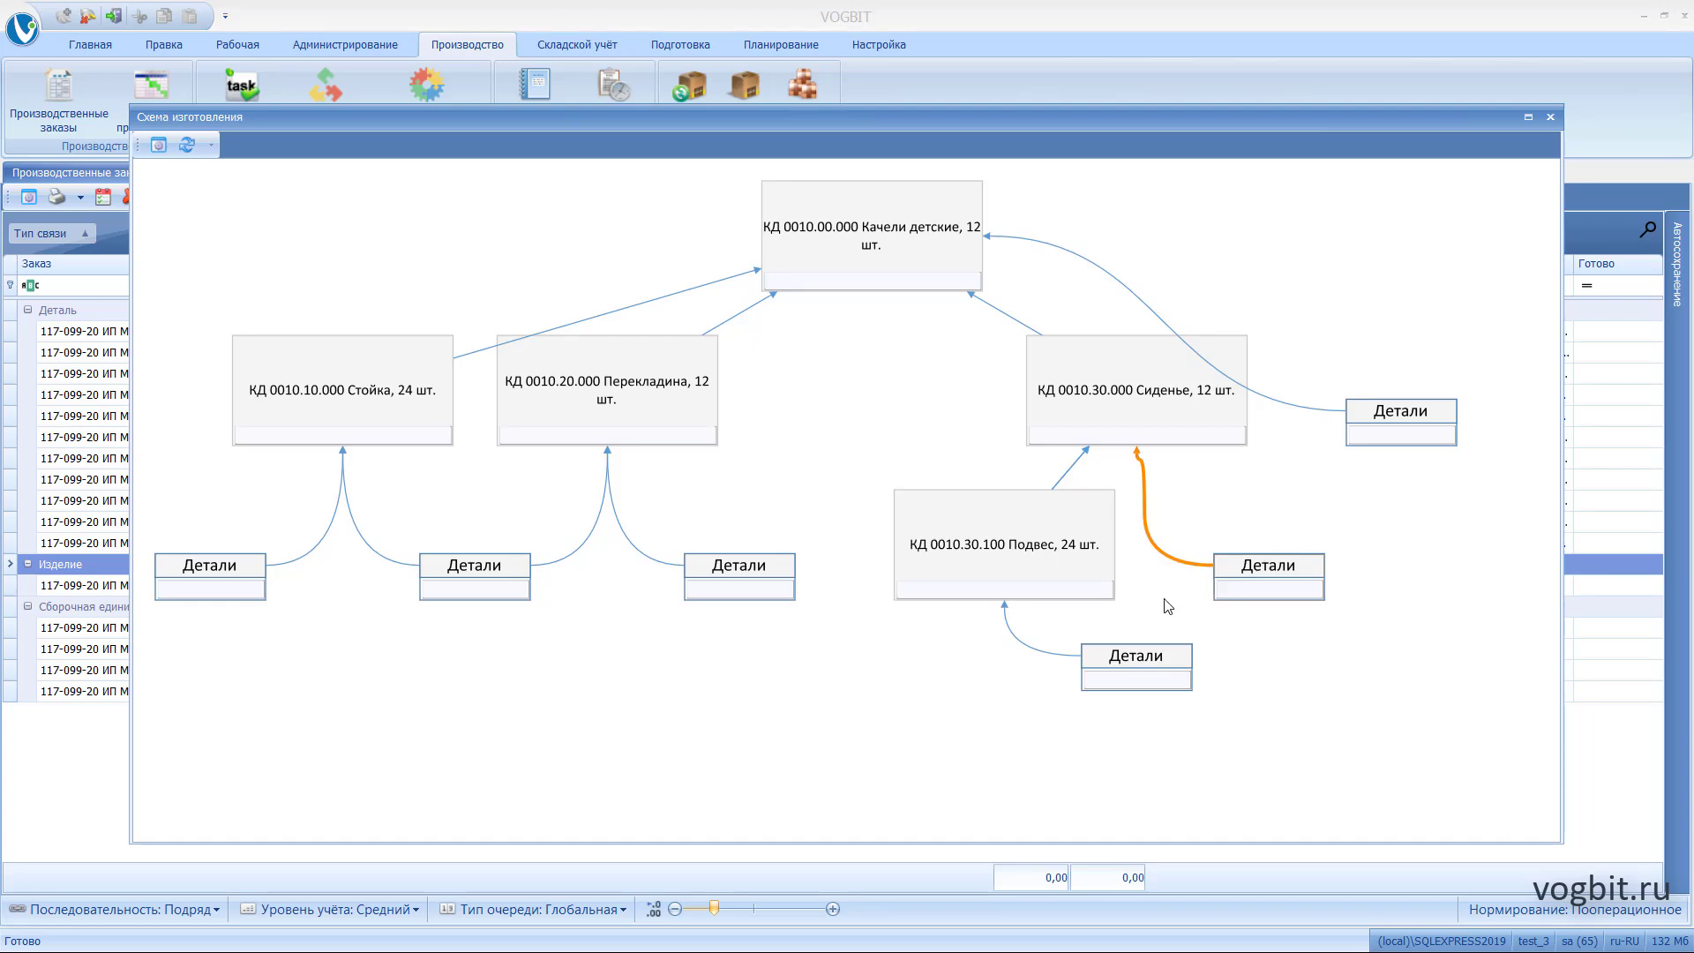
{"action": "left_click", "coordinate": [1001, 547]}
{"action": "left_click", "coordinate": [1111, 646]}
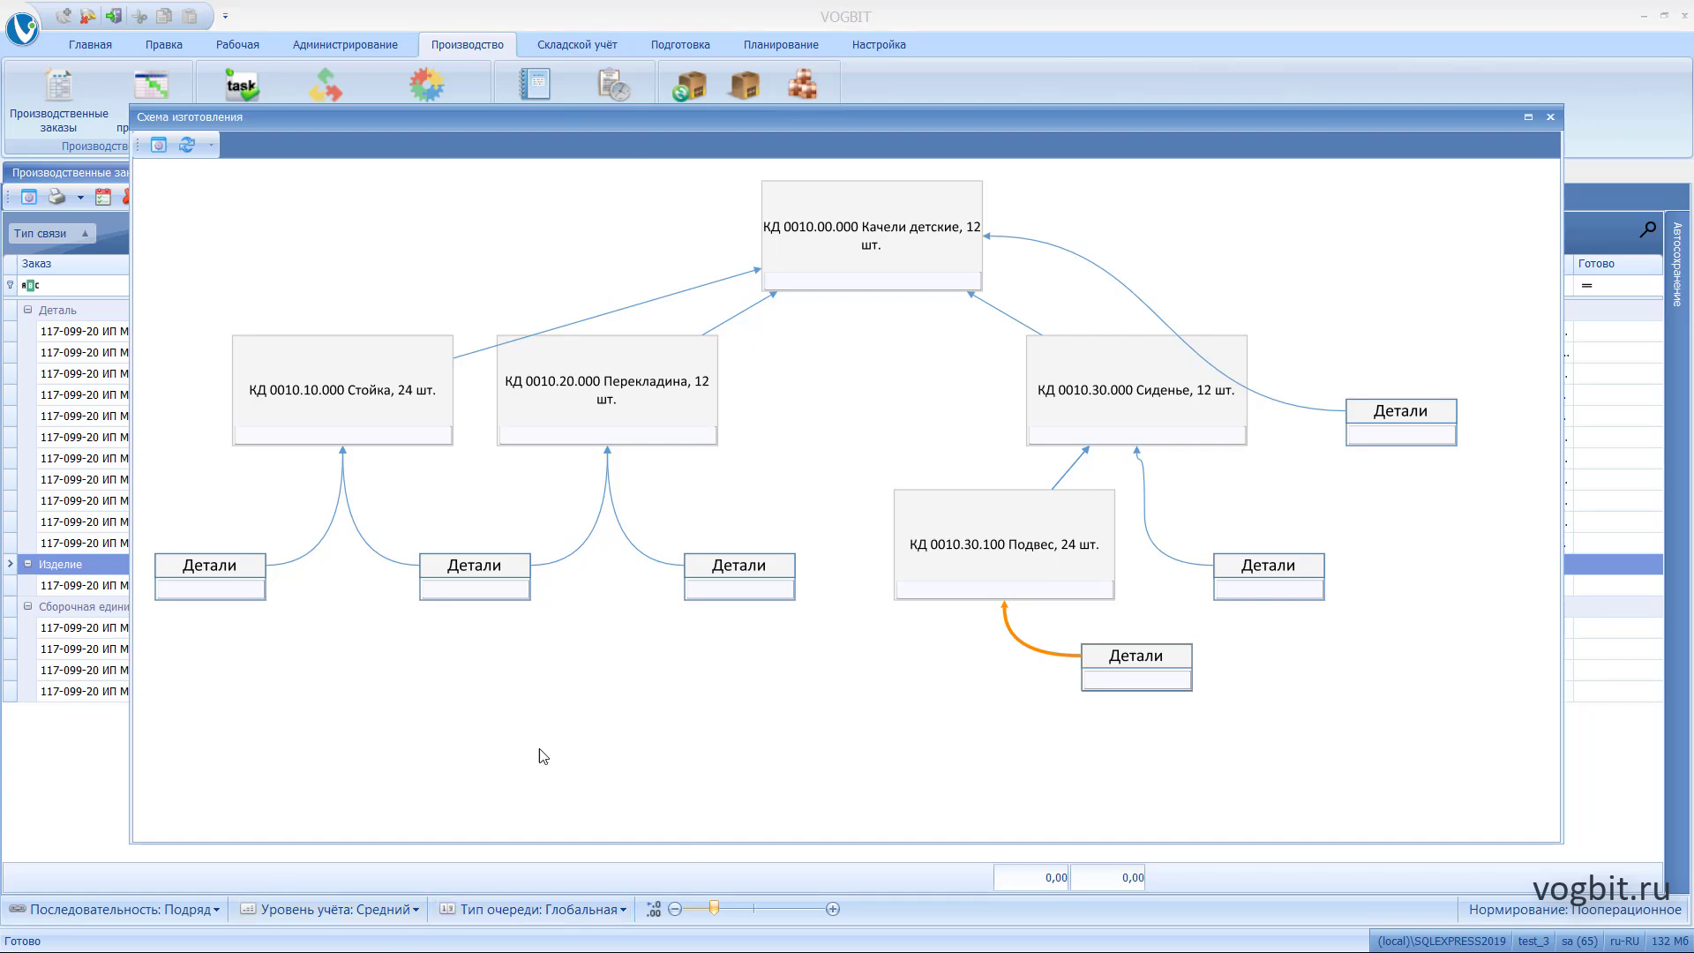
Compare the manufacturing scheme with the schedule's item list by moving the scheme window aside and back, leaving it aside
{"action": "left_click_drag", "start_coordinate": [449, 152], "coordinate": [1564, 345]}
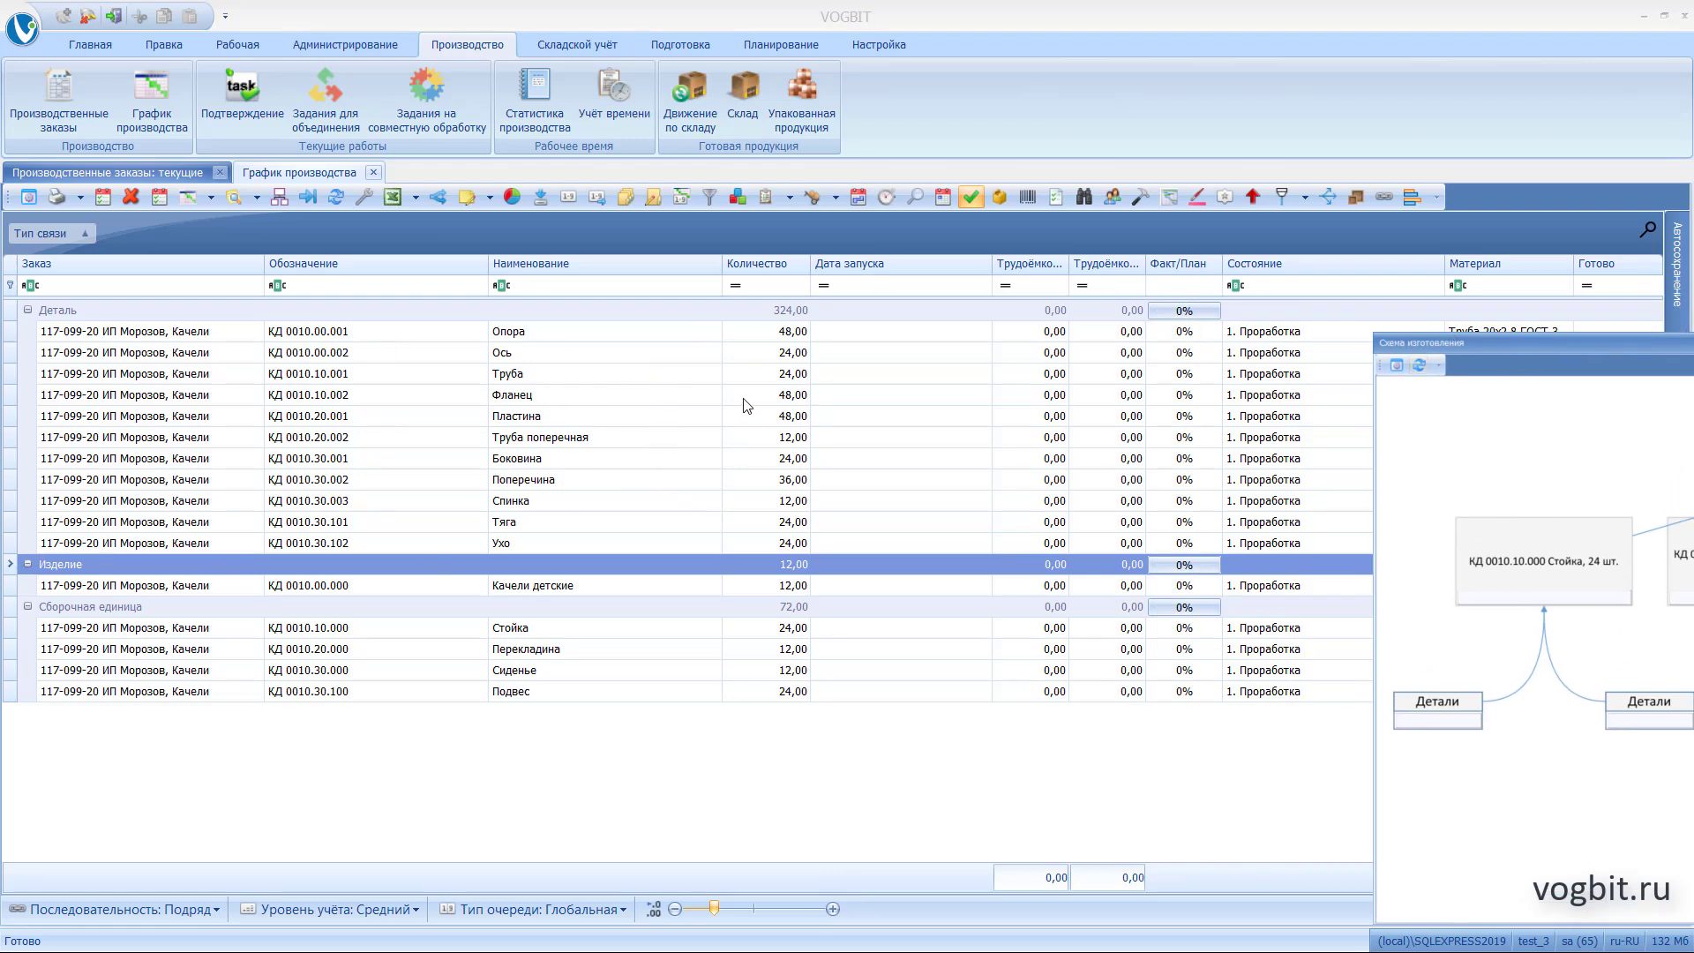
{"action": "left_click_drag", "start_coordinate": [1458, 339], "coordinate": [301, 81]}
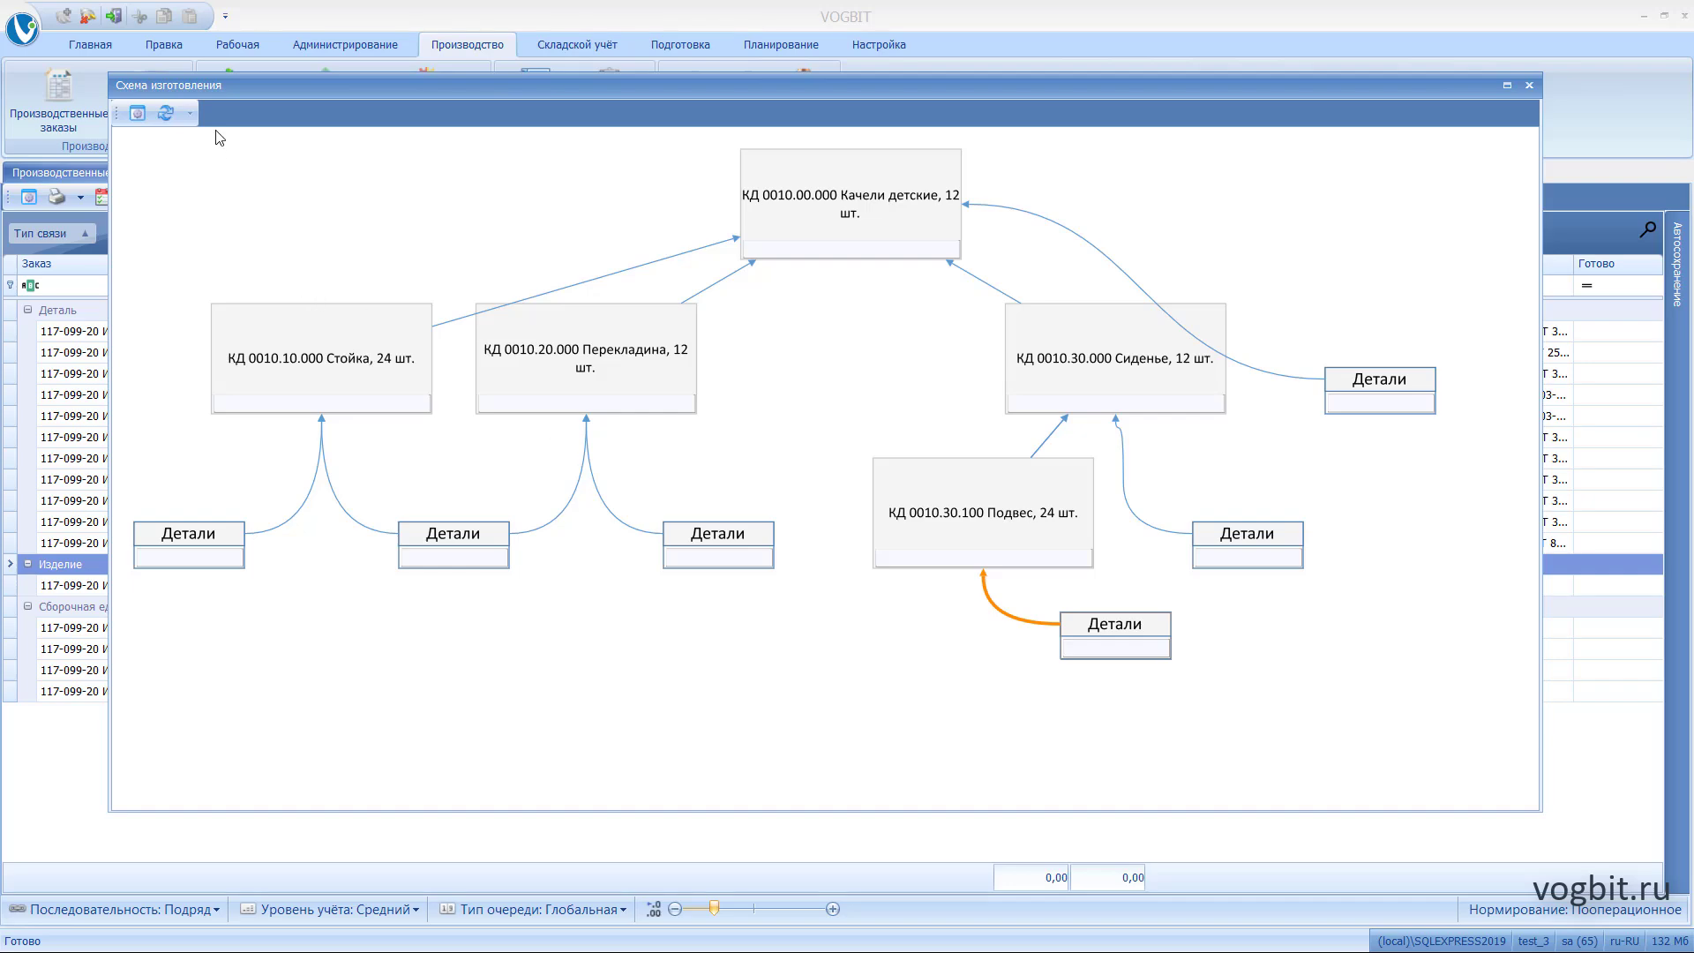
{"action": "left_click_drag", "start_coordinate": [247, 88], "coordinate": [1536, 541]}
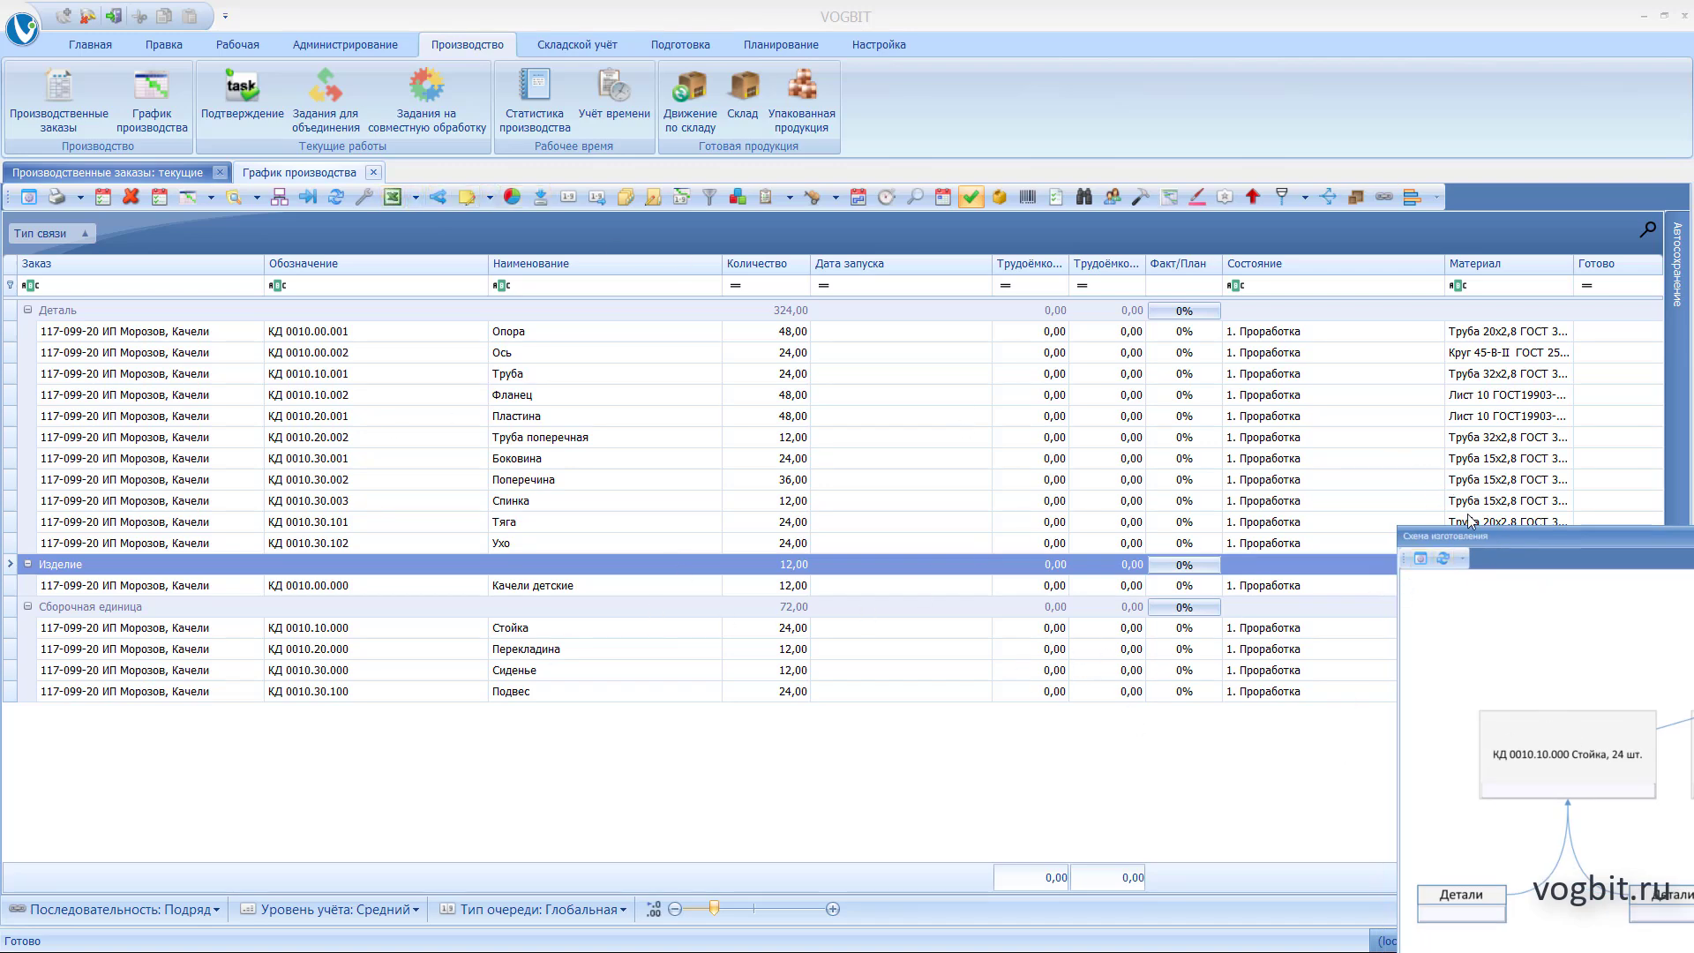
Move the manufacturing scheme aside and create production tasks for all items in the schedule with the date 30.06.2024
{"action": "left_click_drag", "start_coordinate": [1482, 535], "coordinate": [315, 117]}
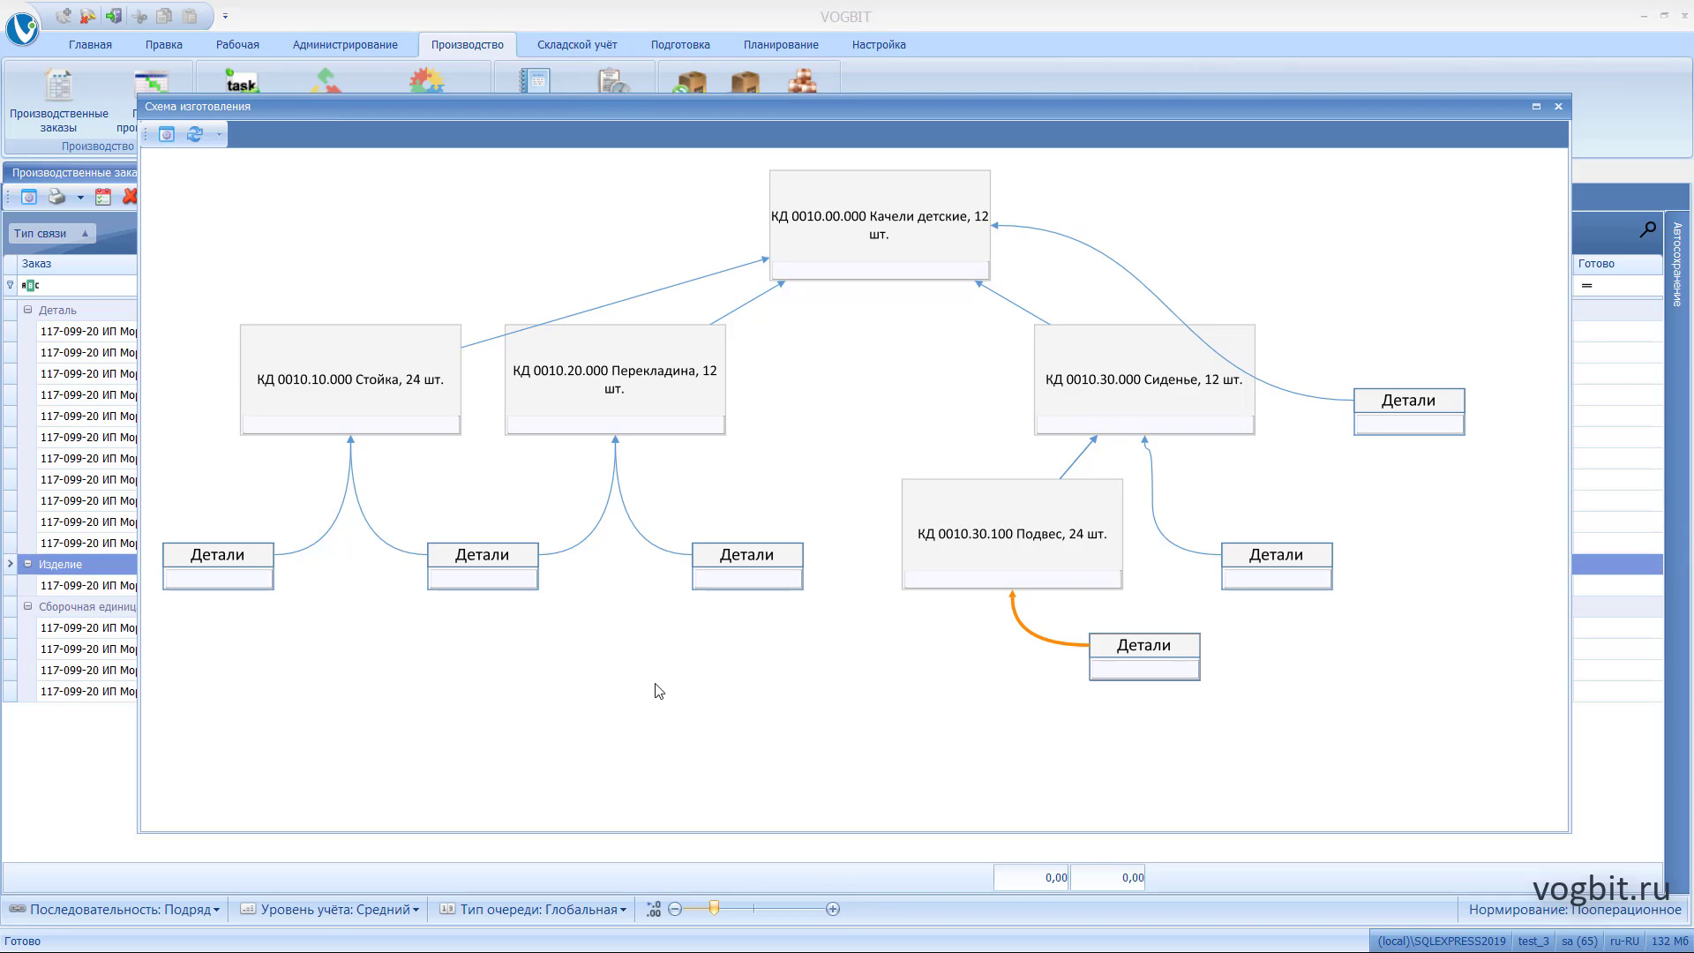
{"action": "left_click_drag", "start_coordinate": [426, 138], "coordinate": [1640, 543]}
{"action": "left_click", "coordinate": [666, 430]}
{"action": "key", "text": "ctrl+a"}
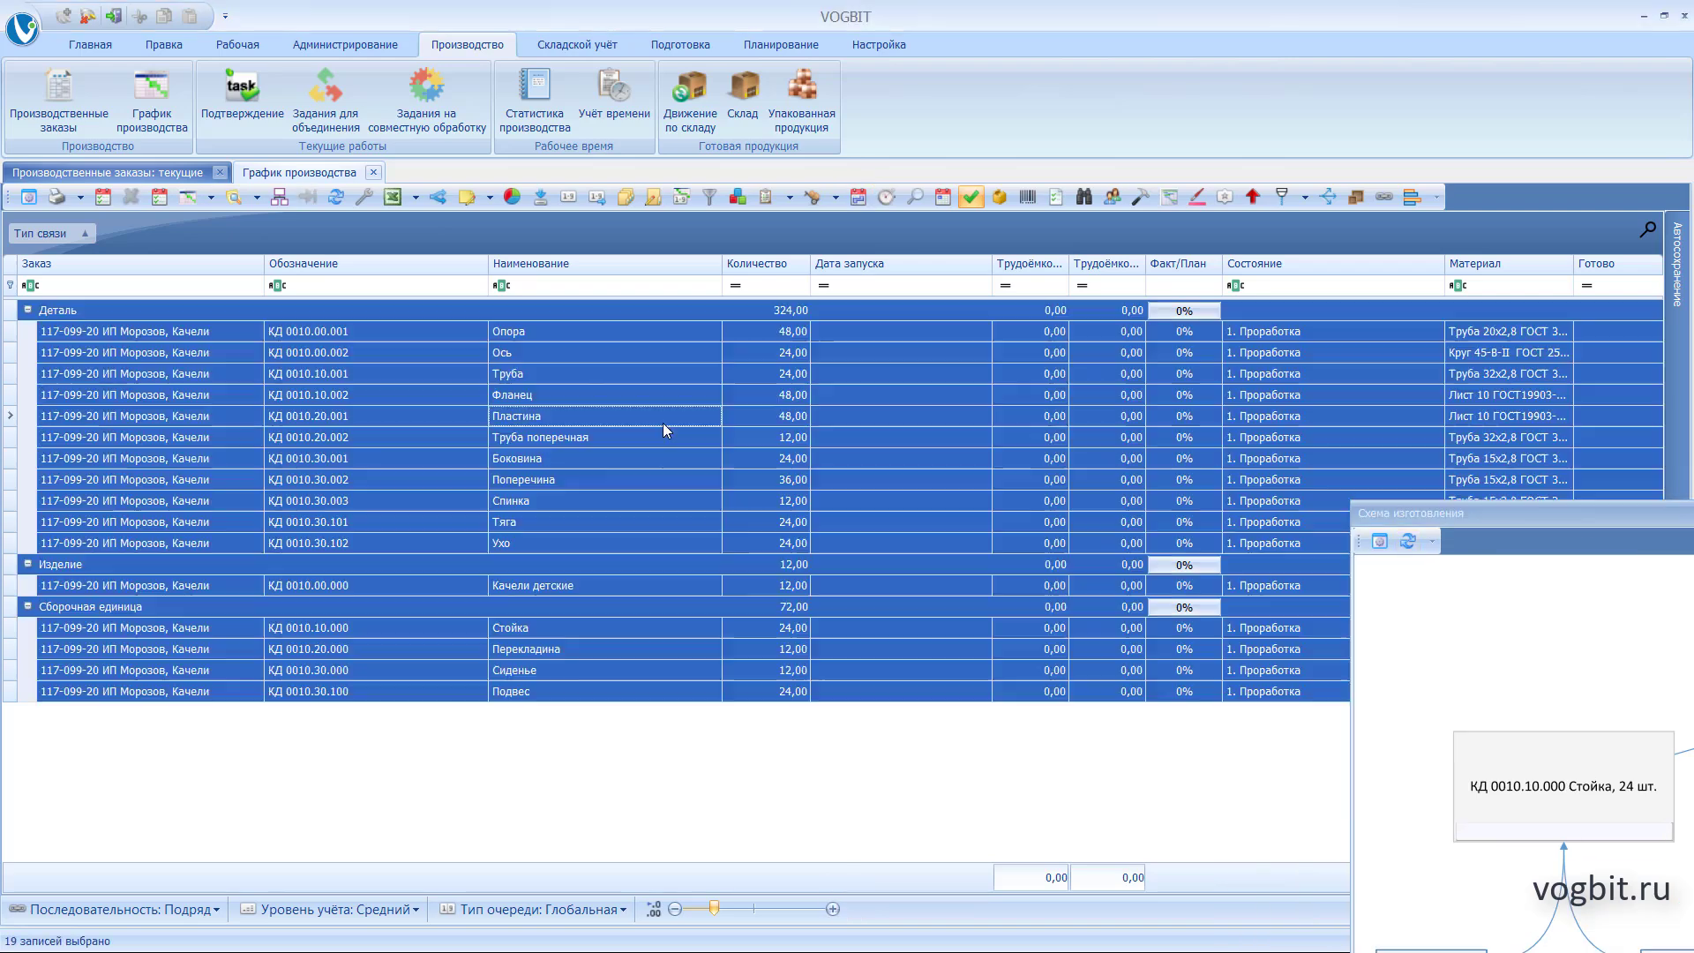
{"action": "right_click", "coordinate": [643, 421]}
{"action": "left_click", "coordinate": [729, 439]}
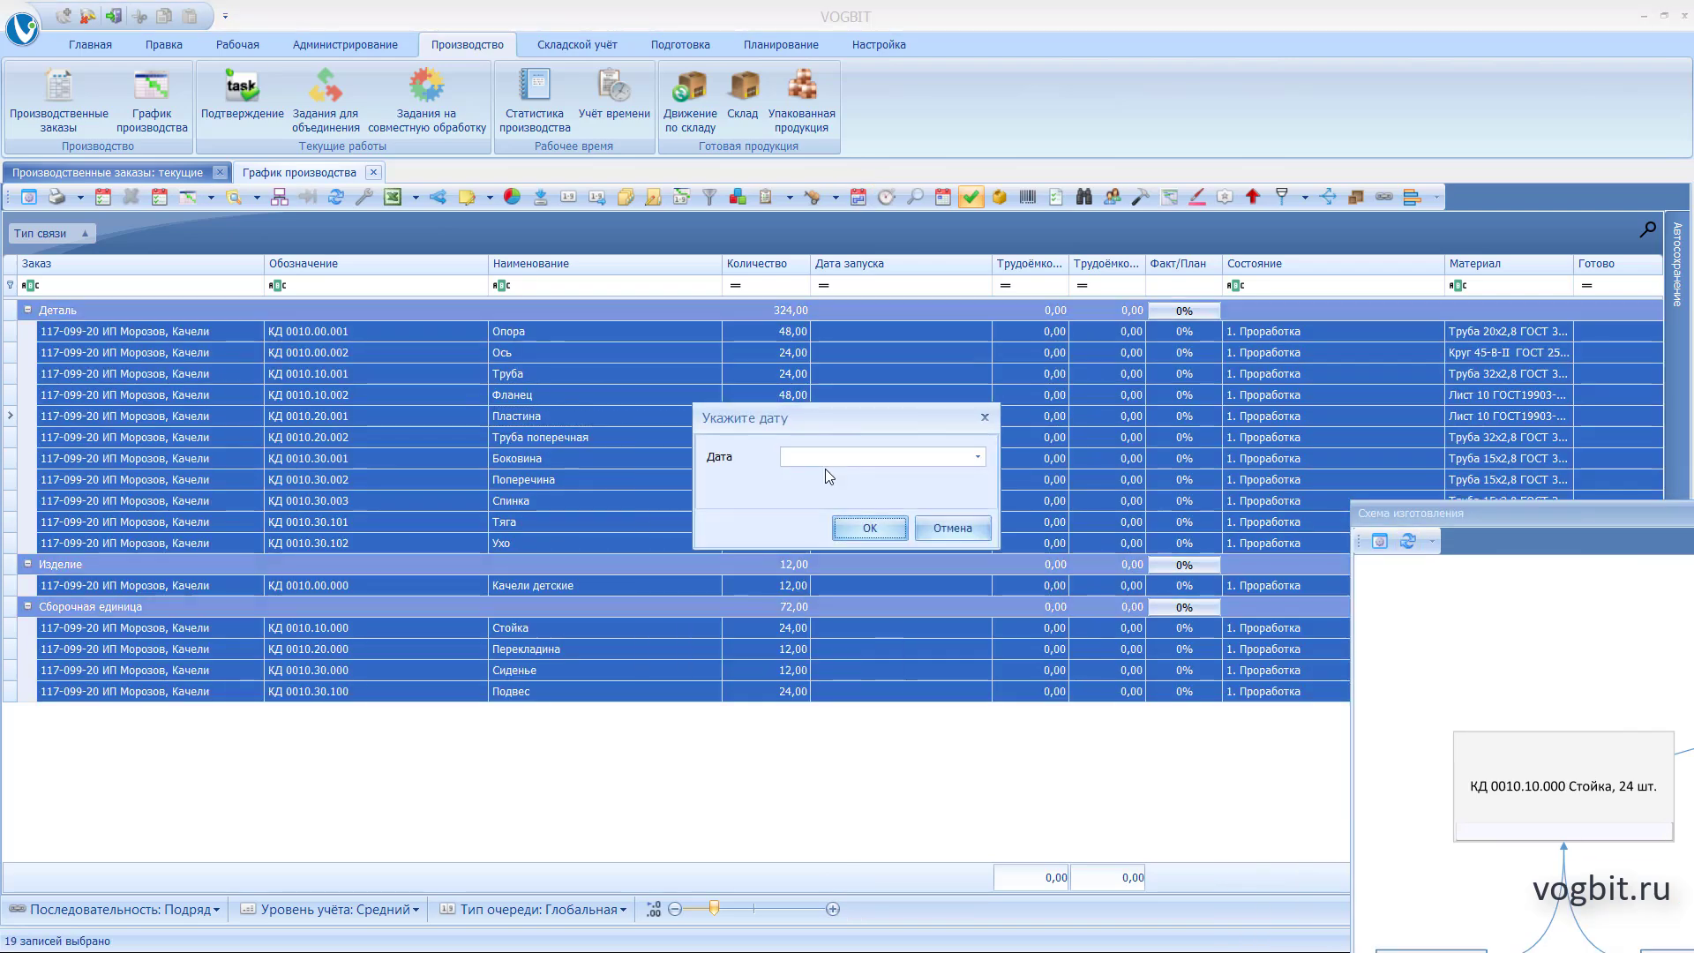
{"action": "key", "text": "Escape"}
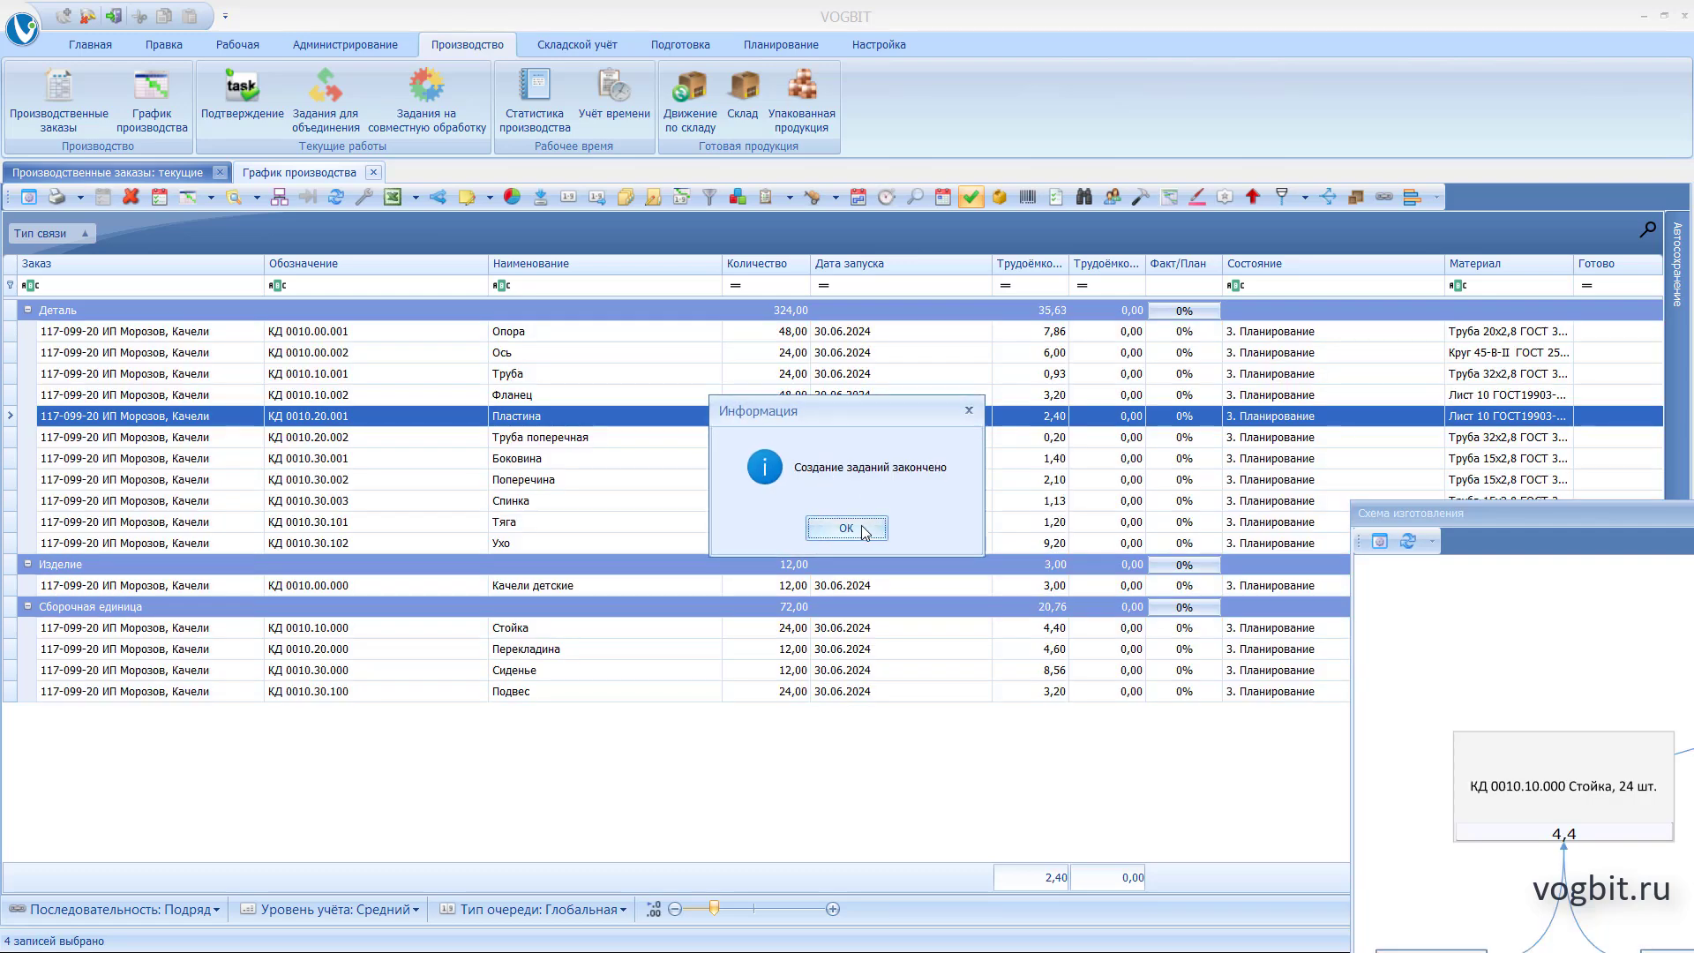
{"action": "left_click", "coordinate": [846, 527]}
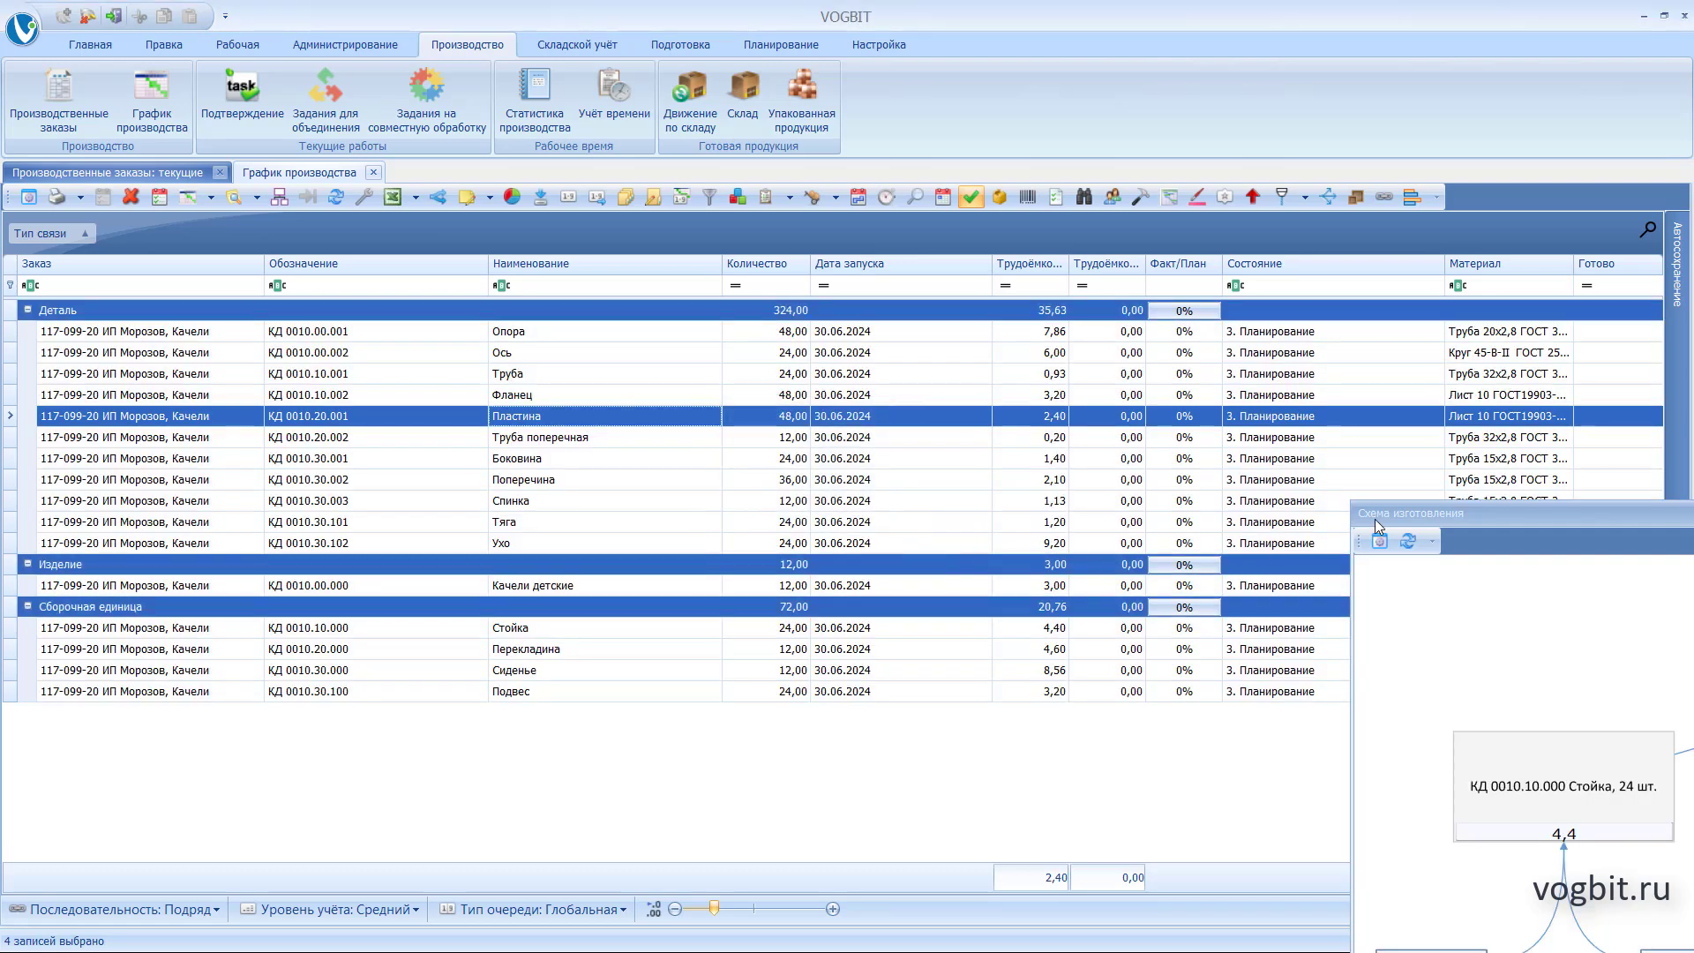
Switch the schedule to the Текущие работы view and expand the Лазерная резка and Лентопильная operation groups
{"action": "mouse_move", "coordinate": [1680, 308]}
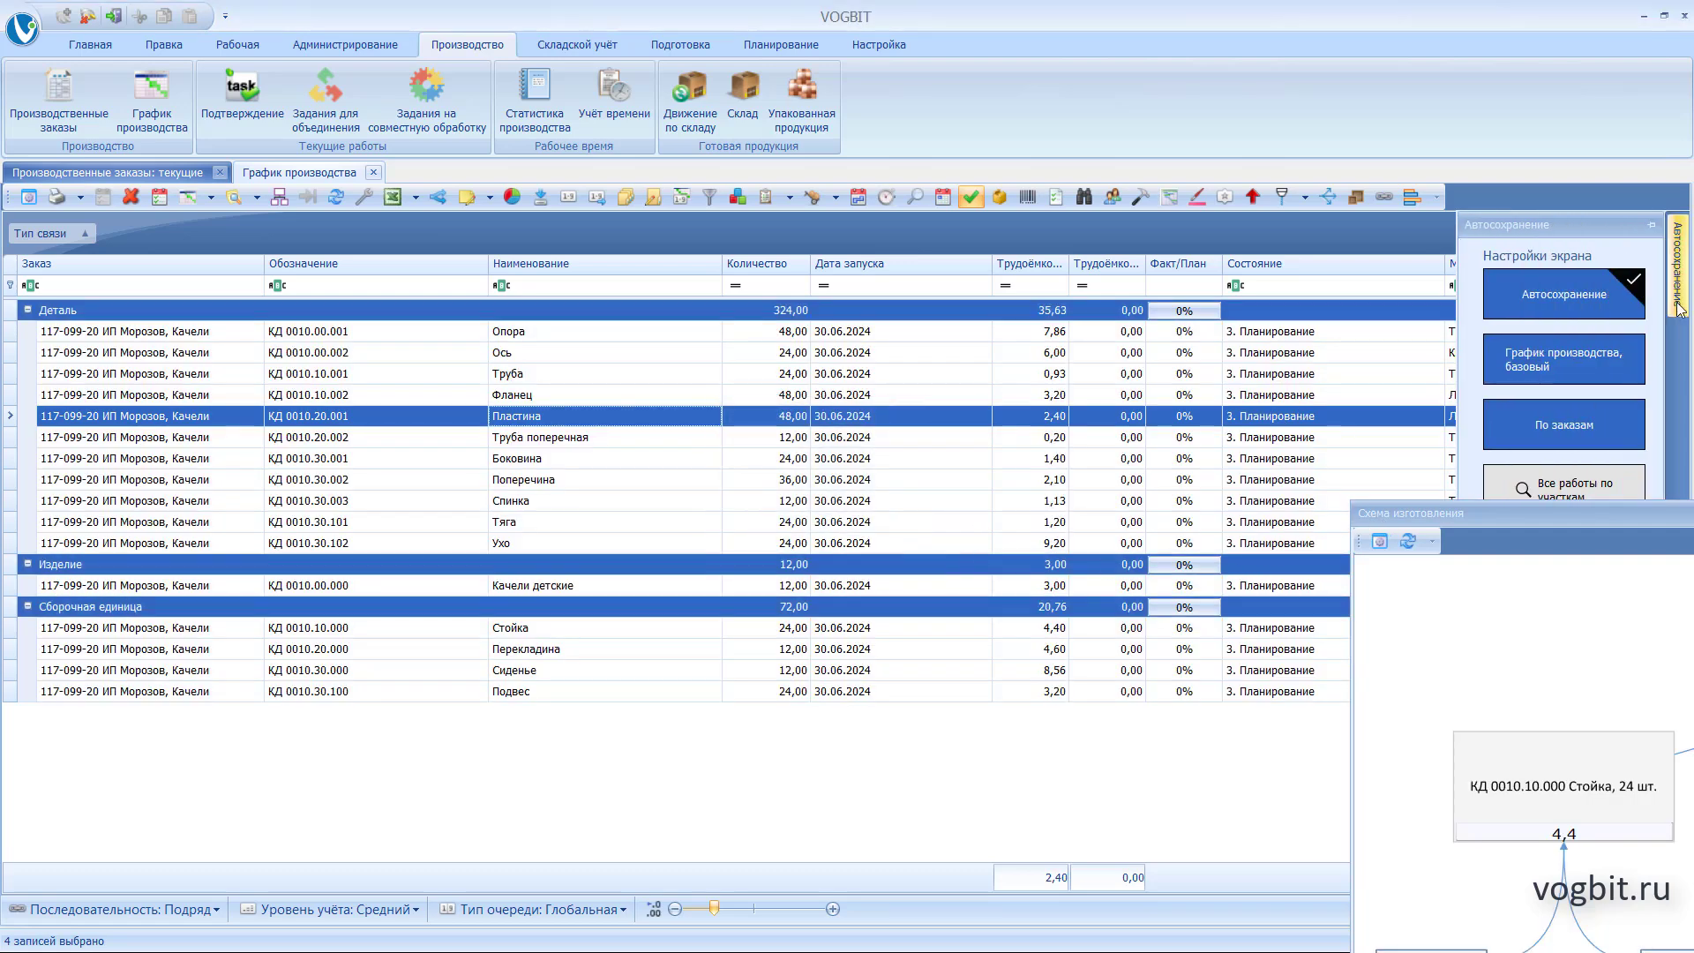
{"action": "left_click_drag", "start_coordinate": [1586, 521], "coordinate": [1599, 713]}
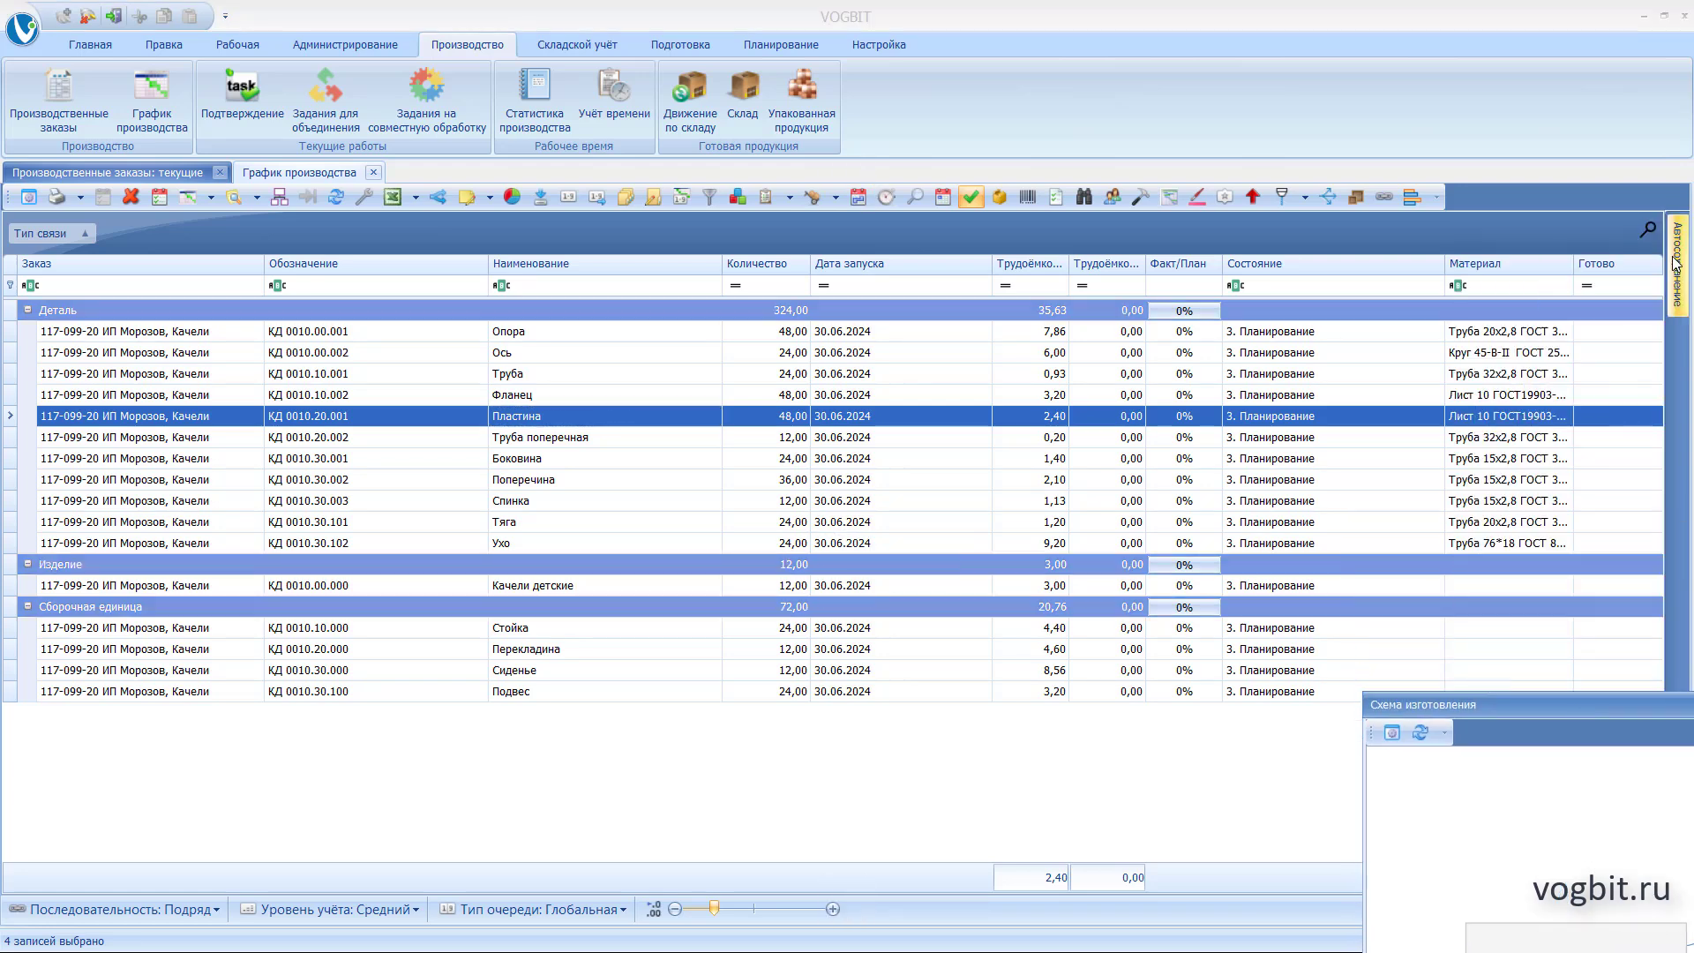
{"action": "mouse_move", "coordinate": [1677, 260]}
{"action": "left_click", "coordinate": [1571, 620]}
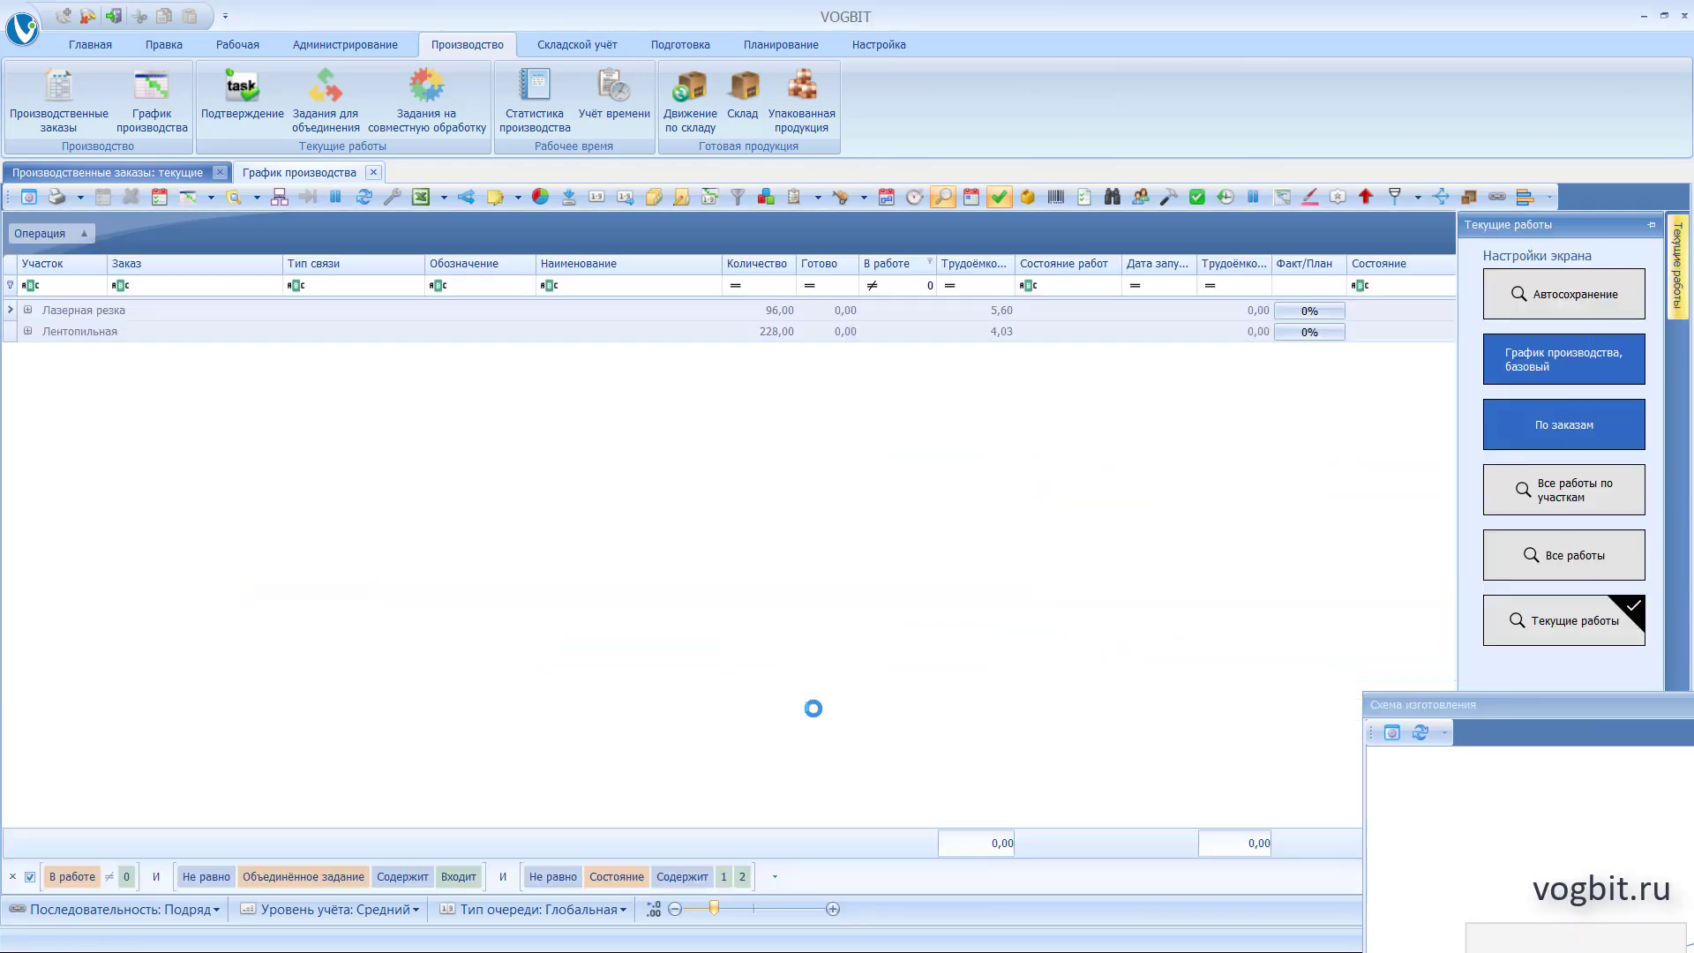
{"action": "left_click", "coordinate": [27, 310]}
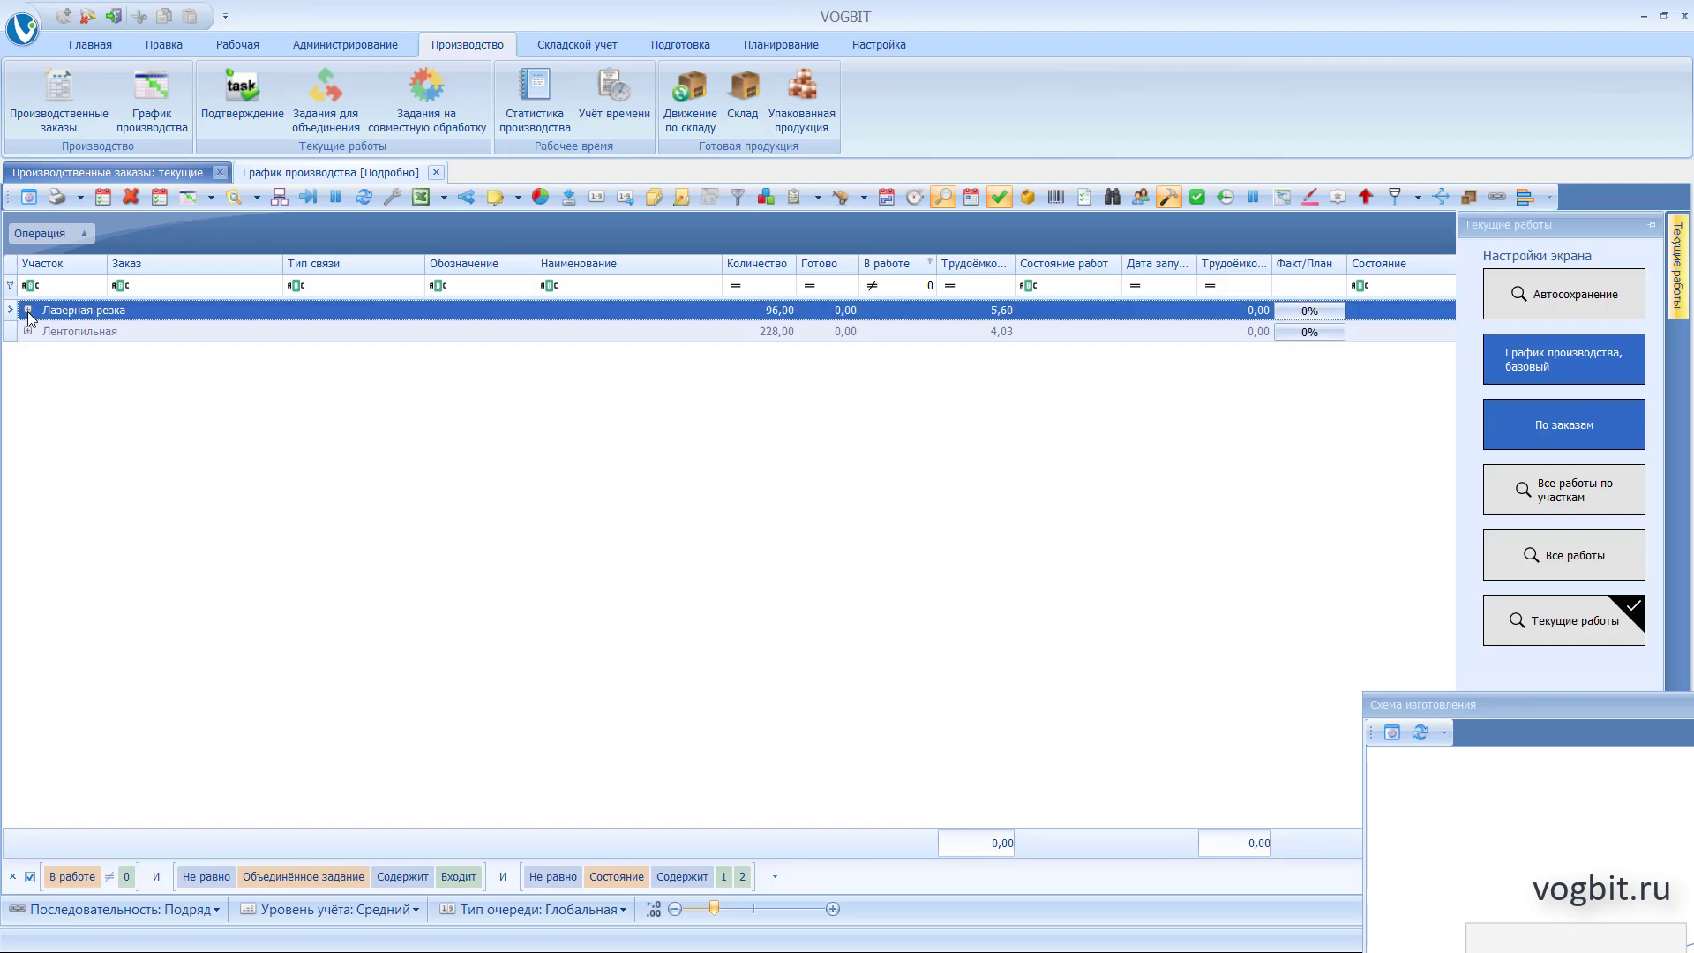
{"action": "left_click", "coordinate": [27, 374]}
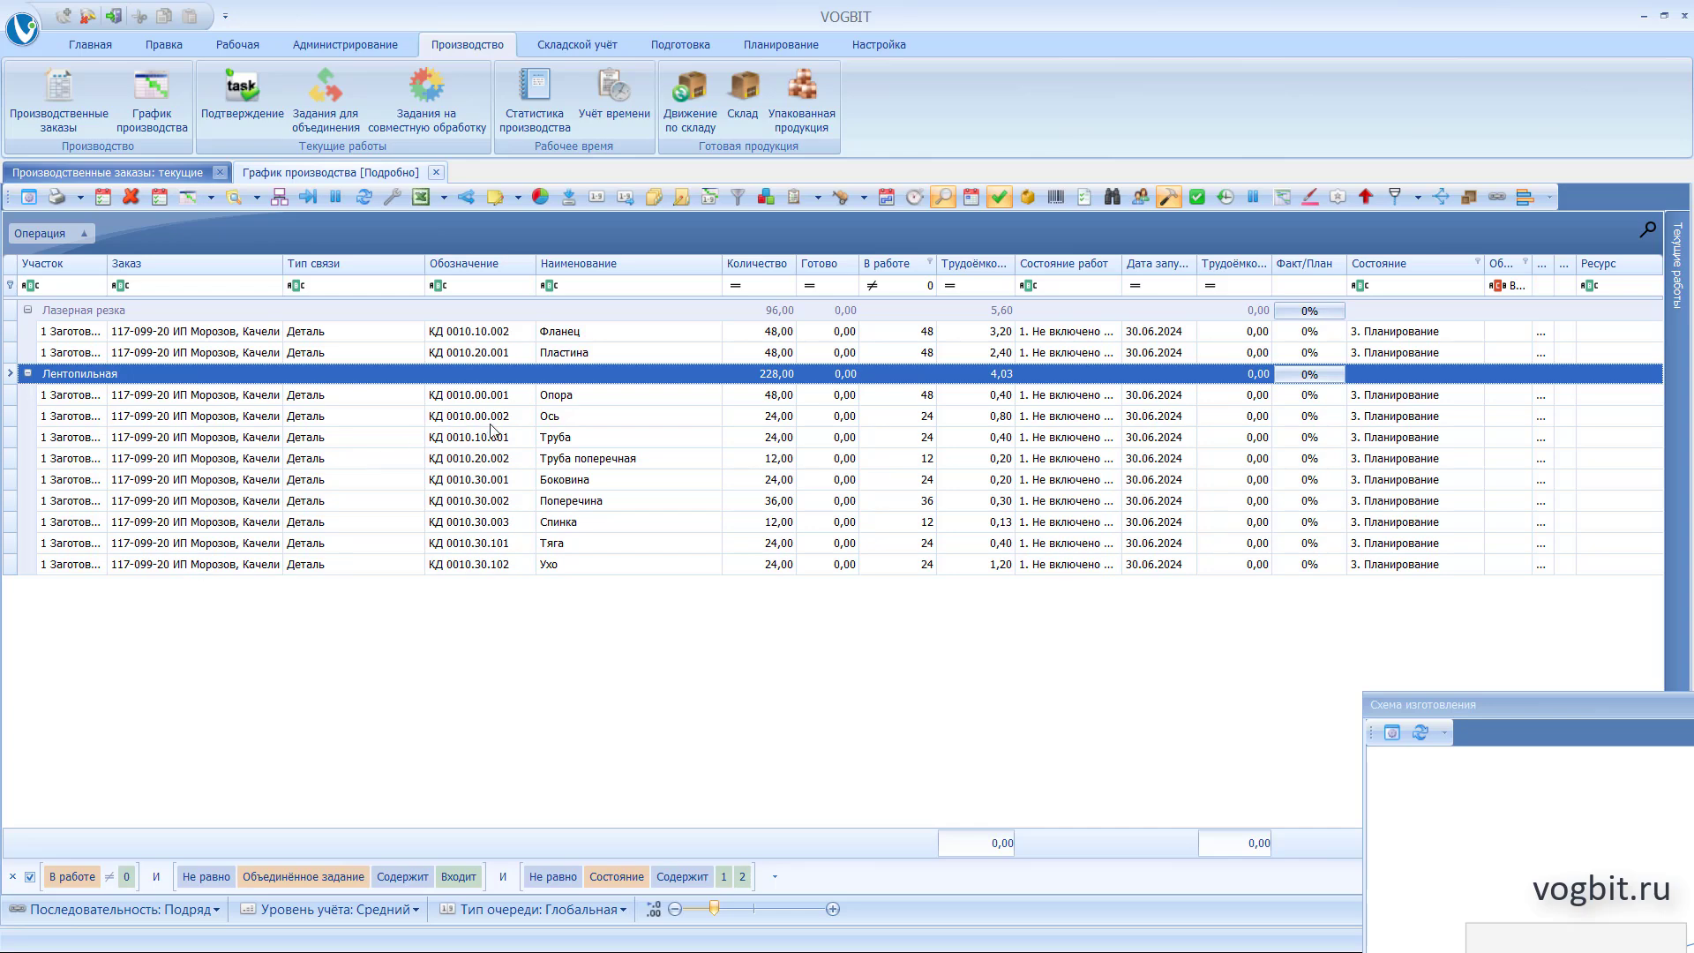
Accept all works in the Лентопильная group for the Резчик worker, shift date 30.06.2024, shift number 1
{"action": "left_click", "coordinate": [572, 407]}
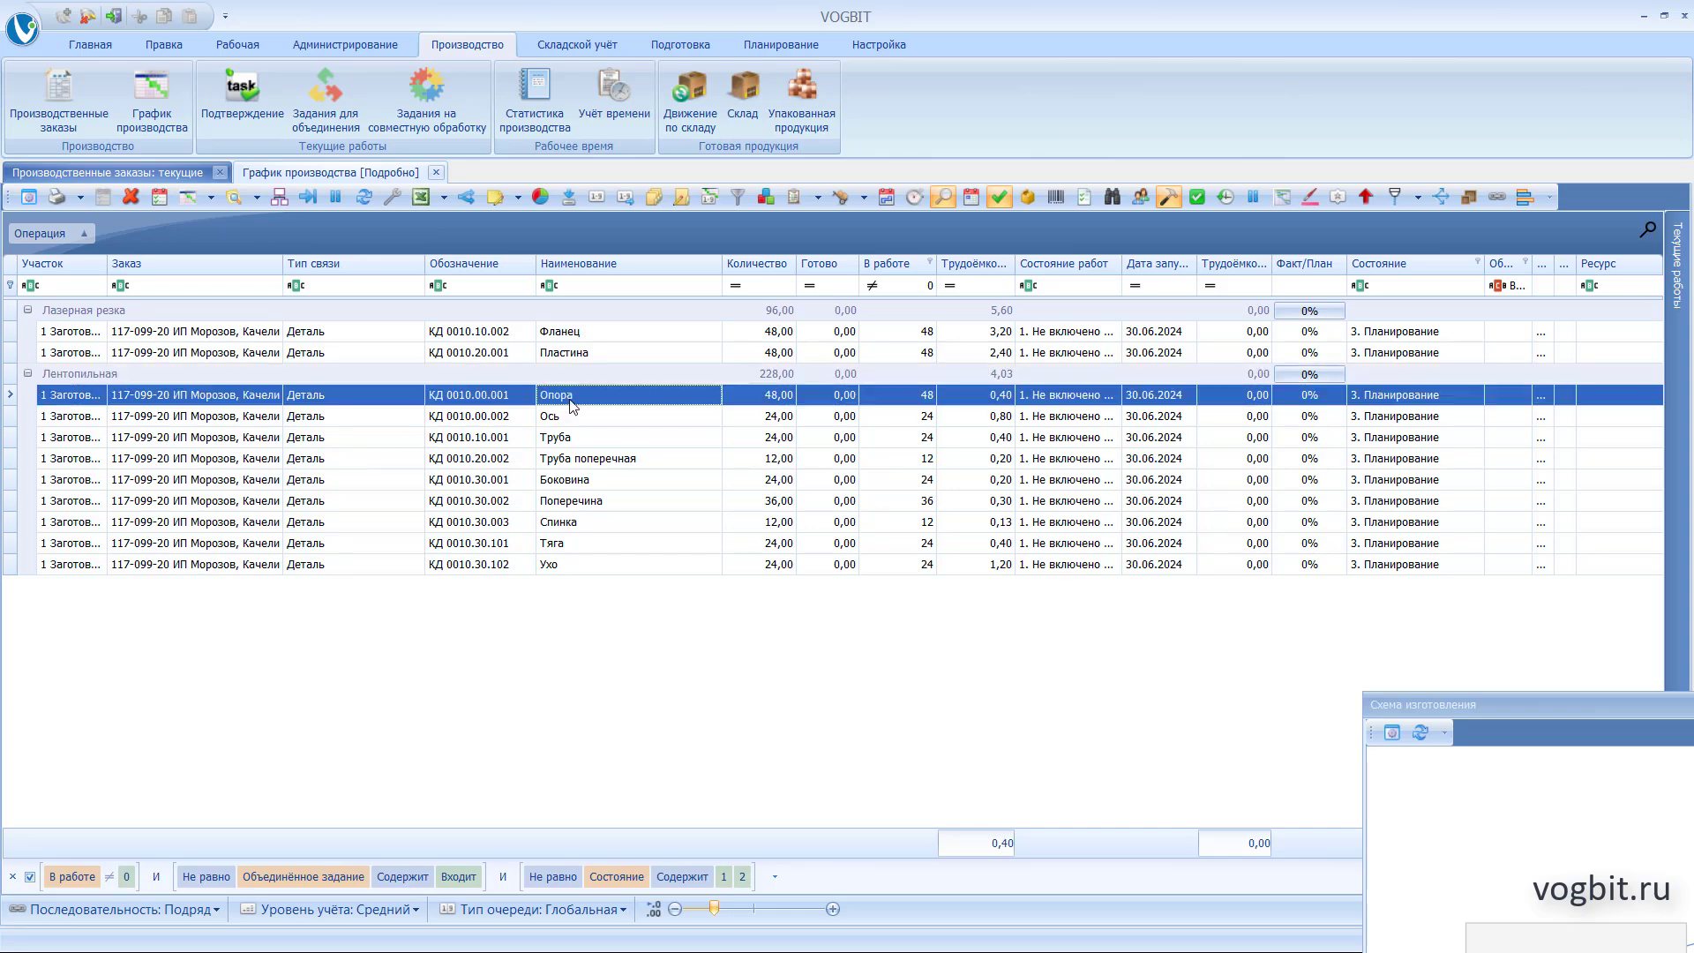
{"action": "left_click", "coordinate": [598, 567], "text": "shift"}
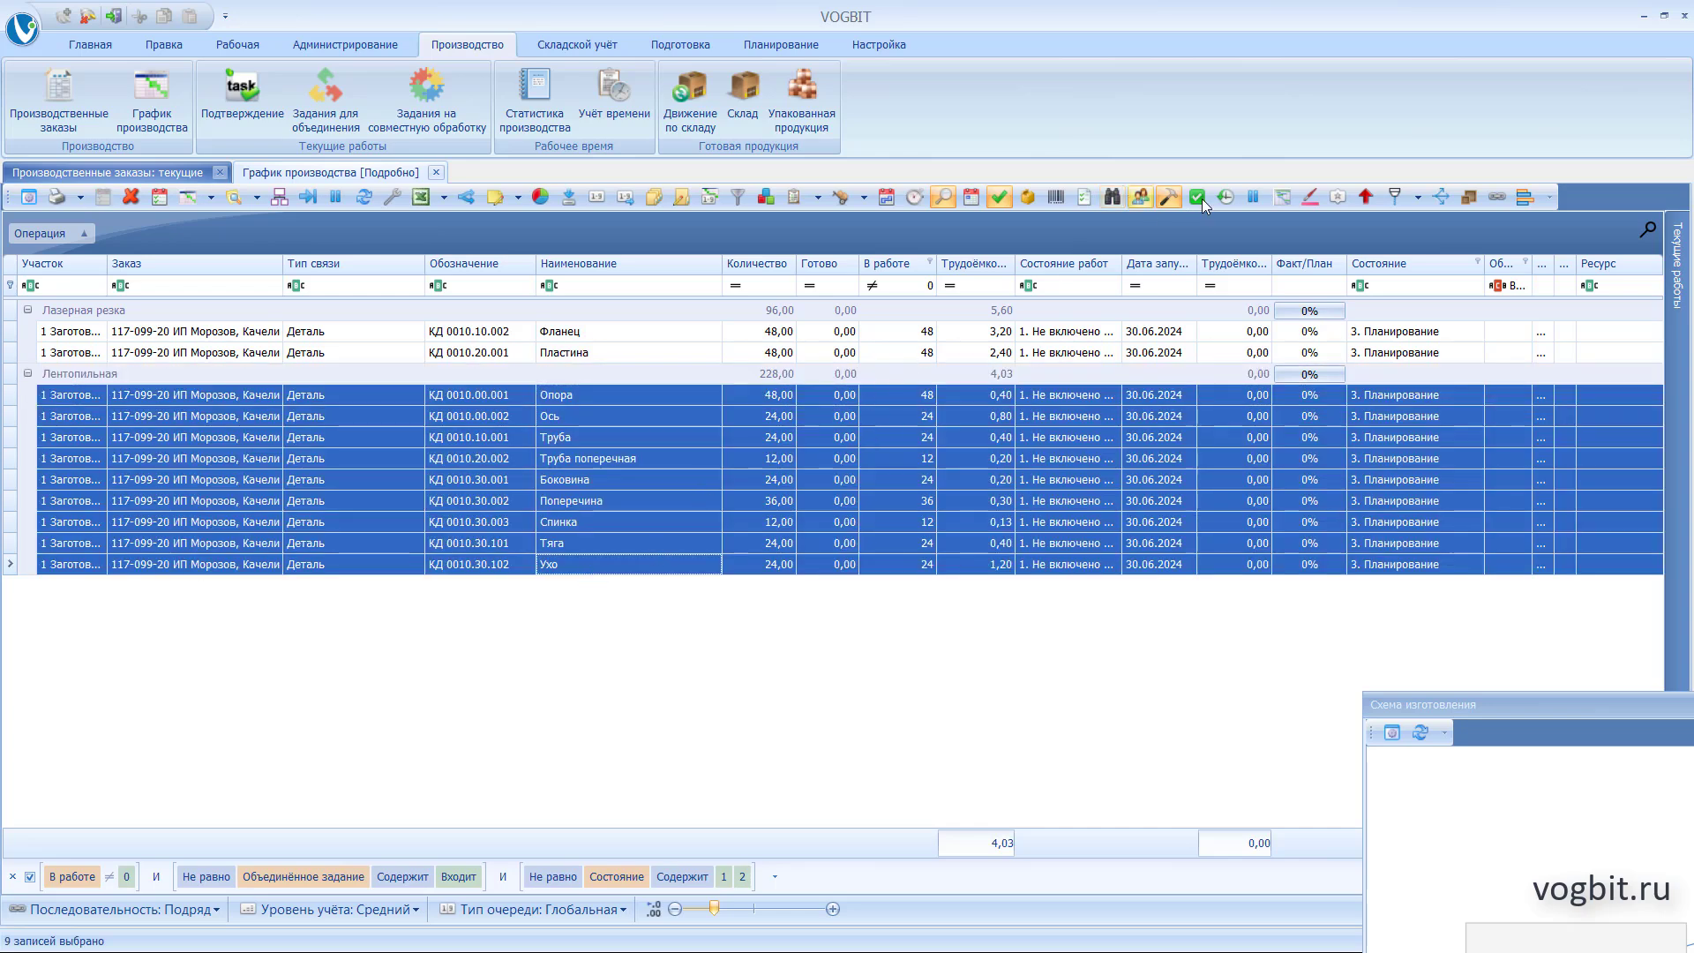
{"action": "key", "text": "Return"}
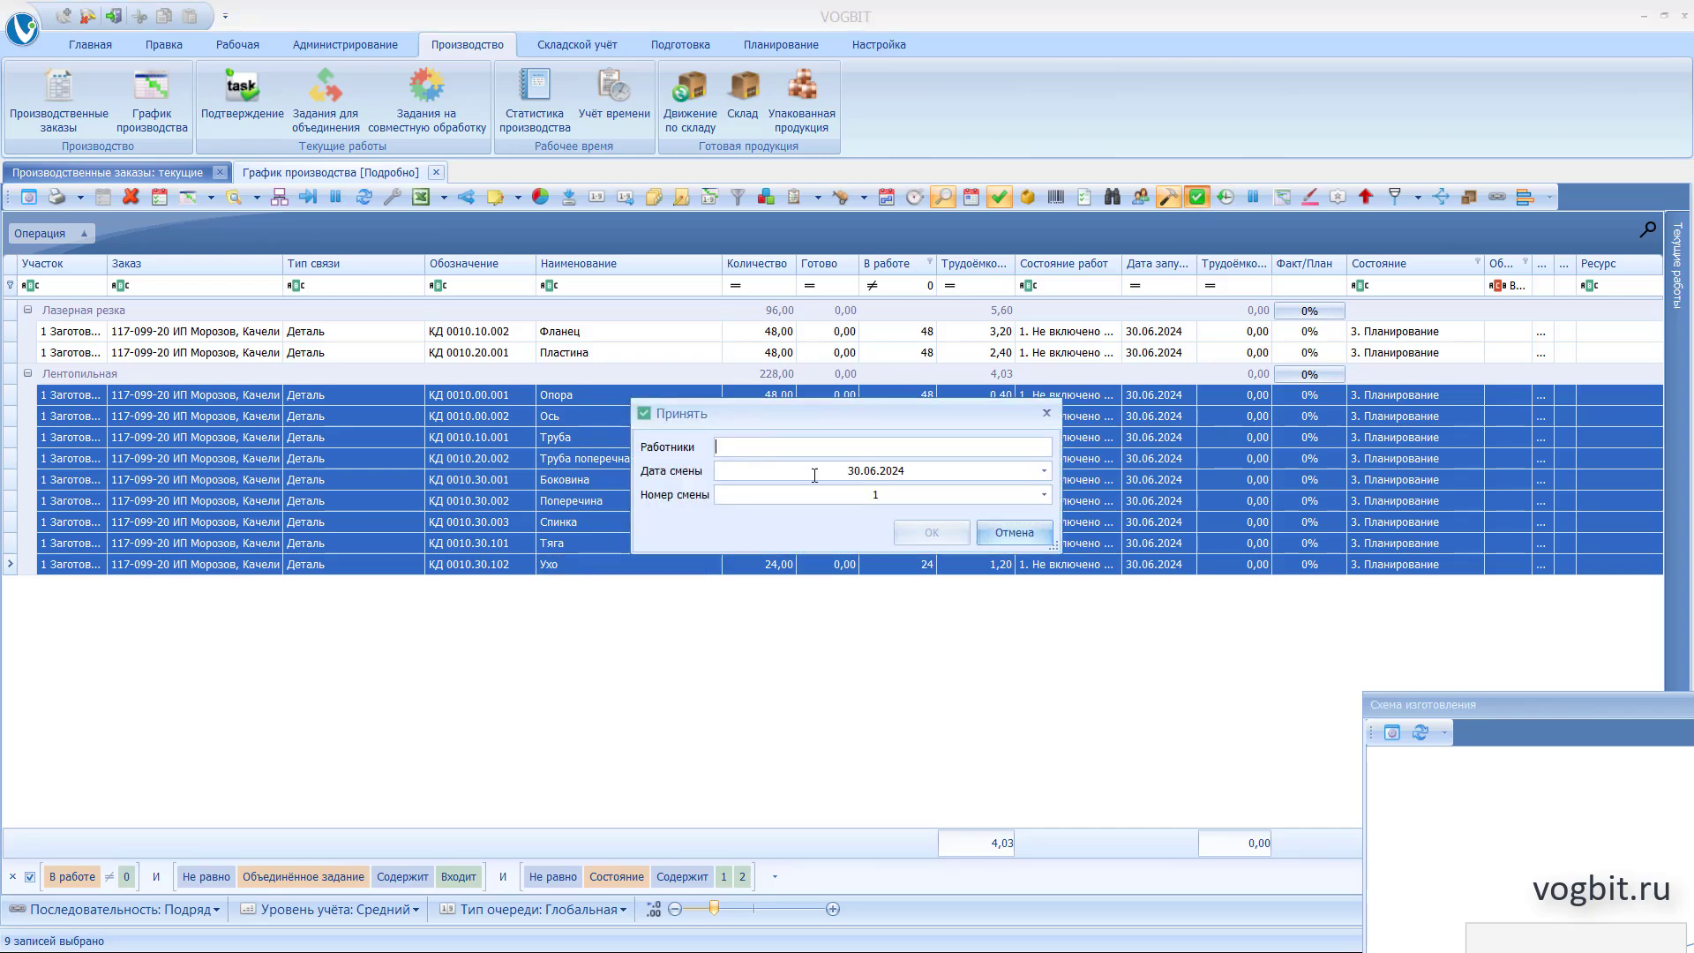
{"action": "left_click", "coordinate": [834, 451]}
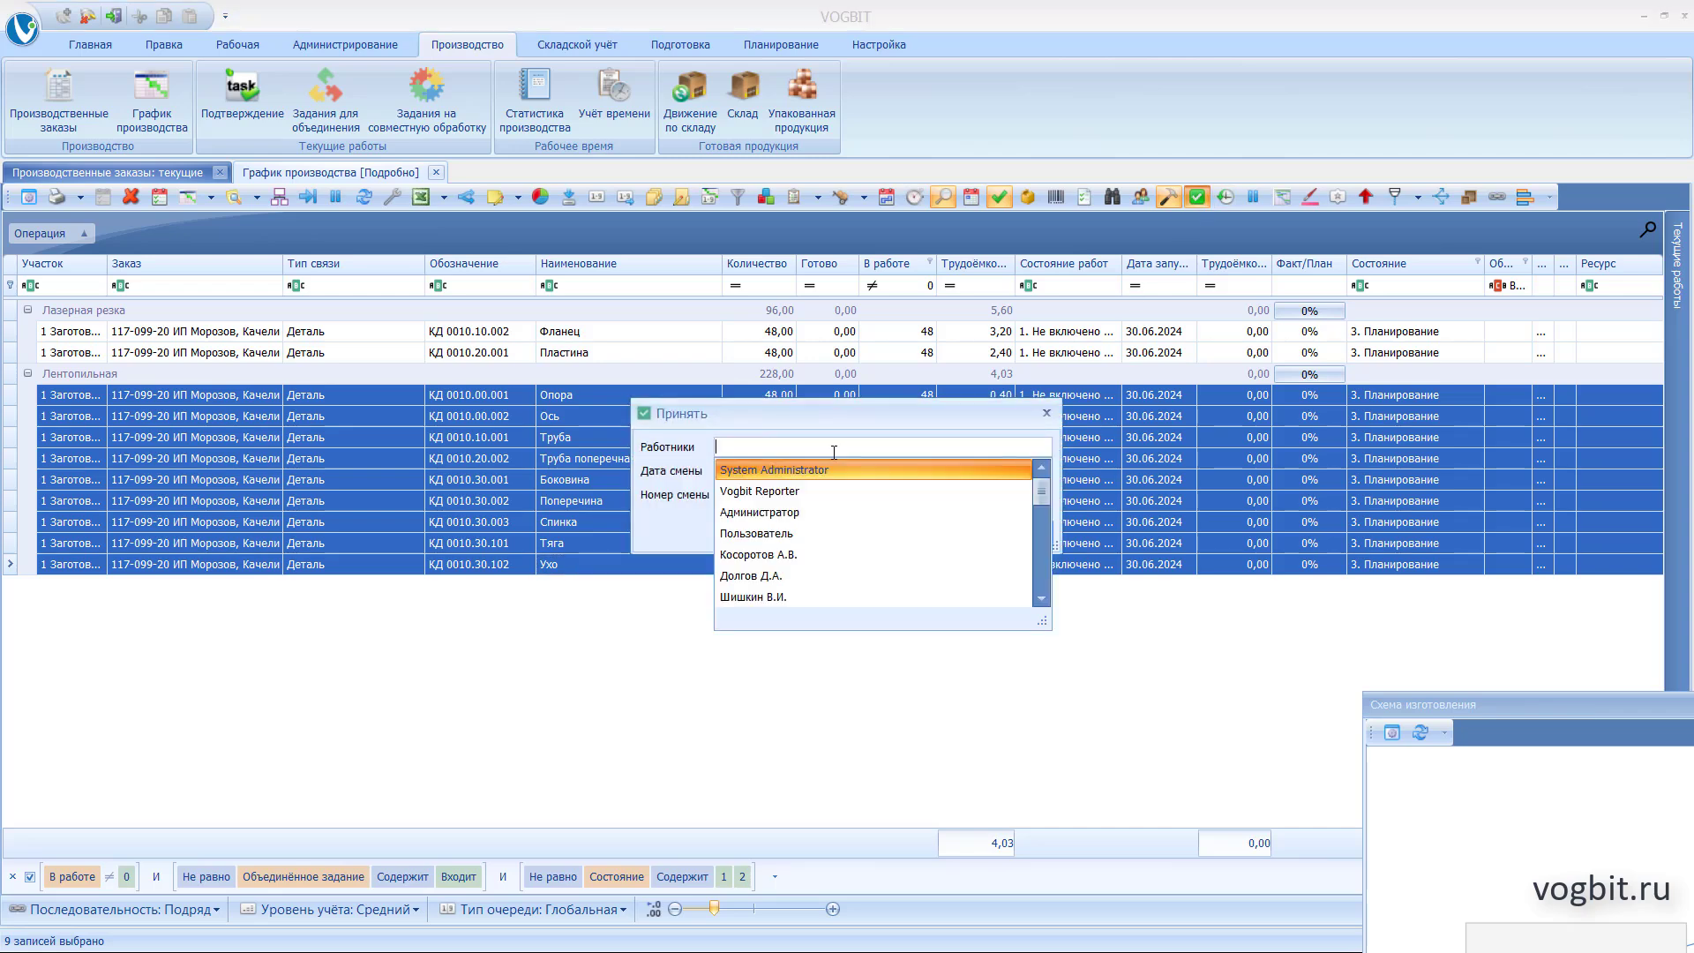
{"action": "left_click", "coordinate": [792, 553]}
{"action": "left_click", "coordinate": [964, 536]}
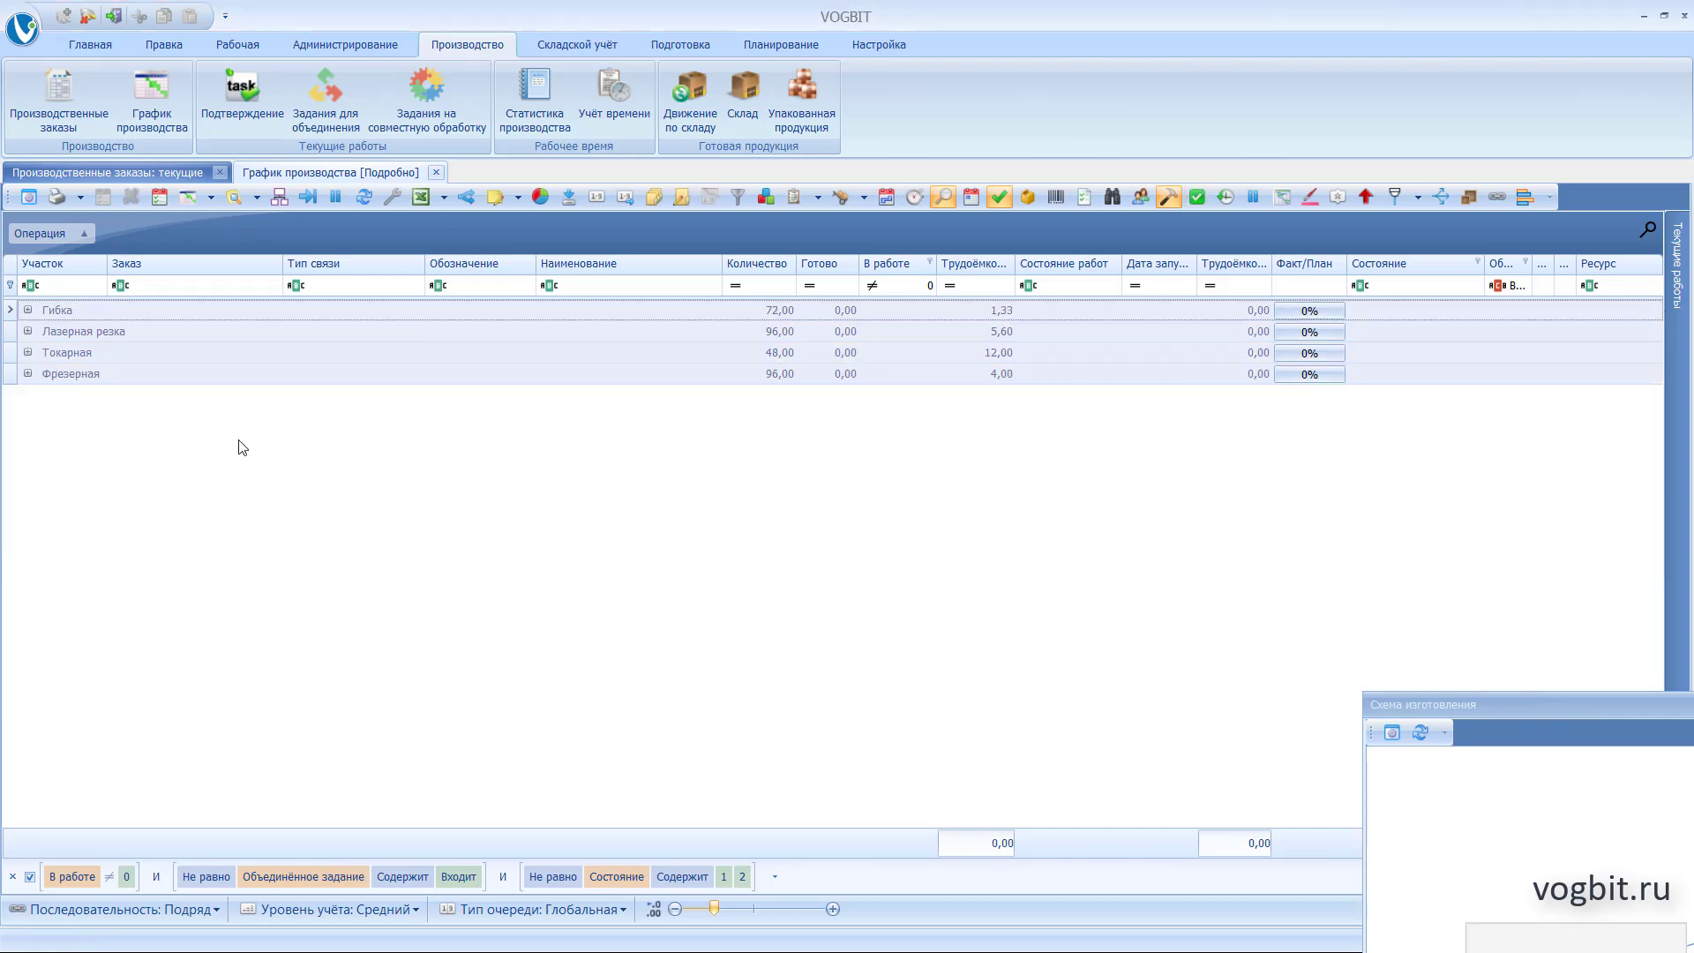
Record completion of Лазерная резка for Фланец, accepting 48 pieces and assigning the machine operator as the worker
{"action": "left_click", "coordinate": [28, 331]}
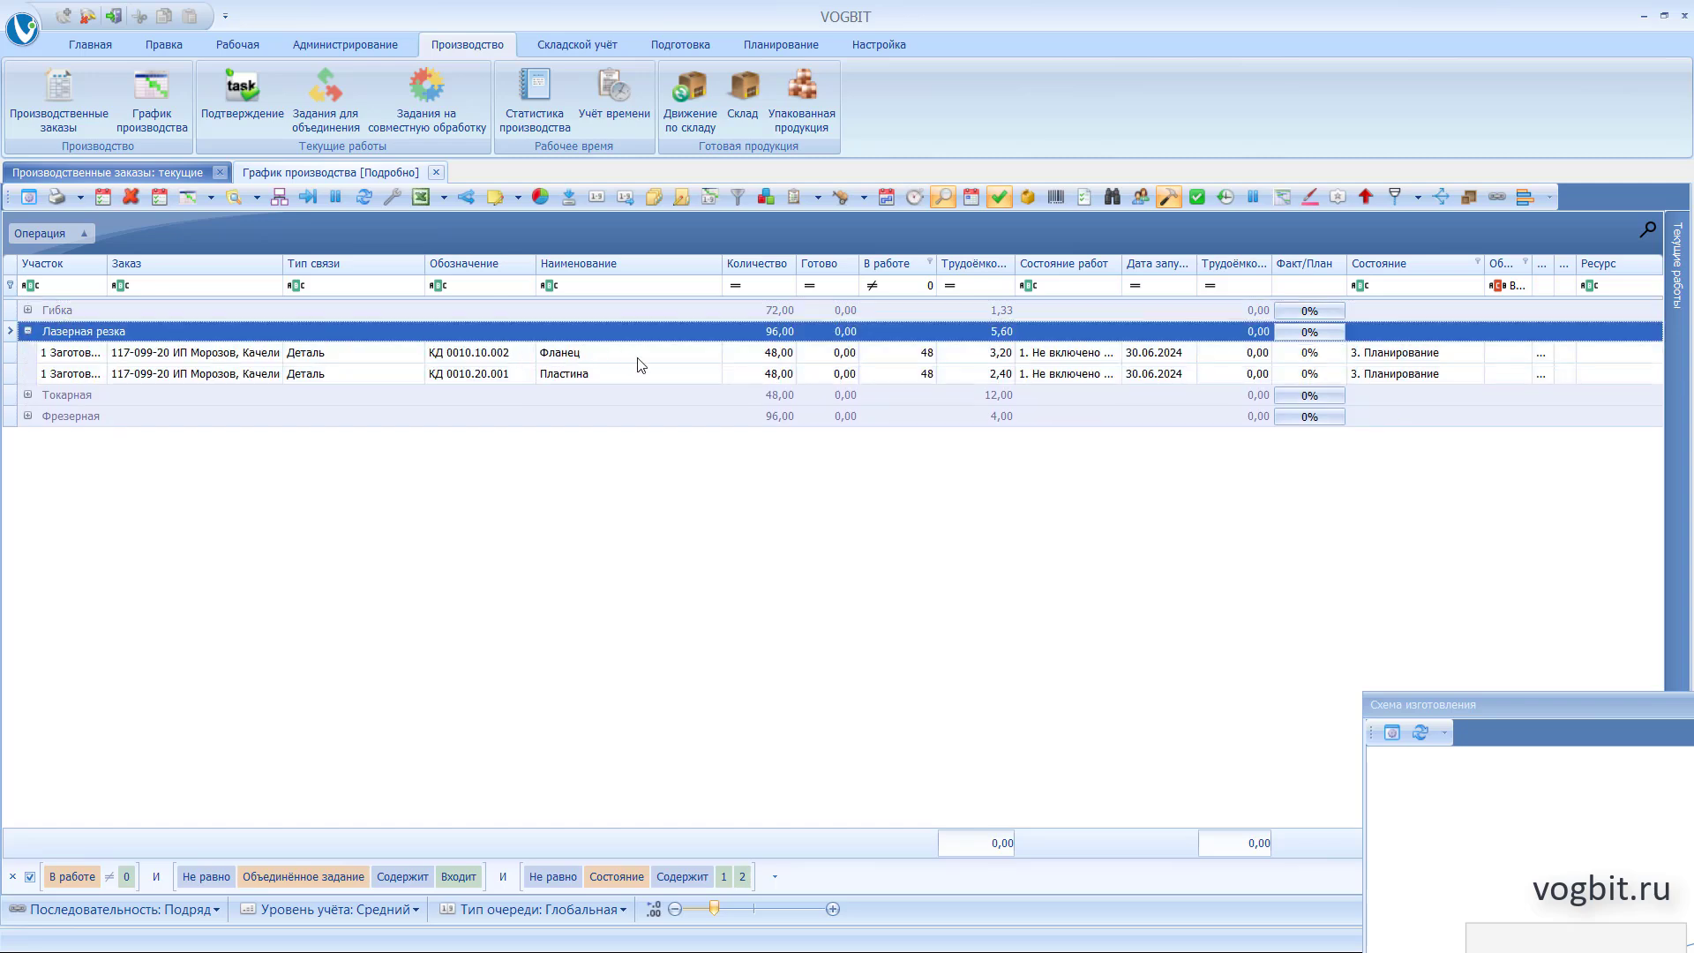
{"action": "left_click", "coordinate": [658, 364]}
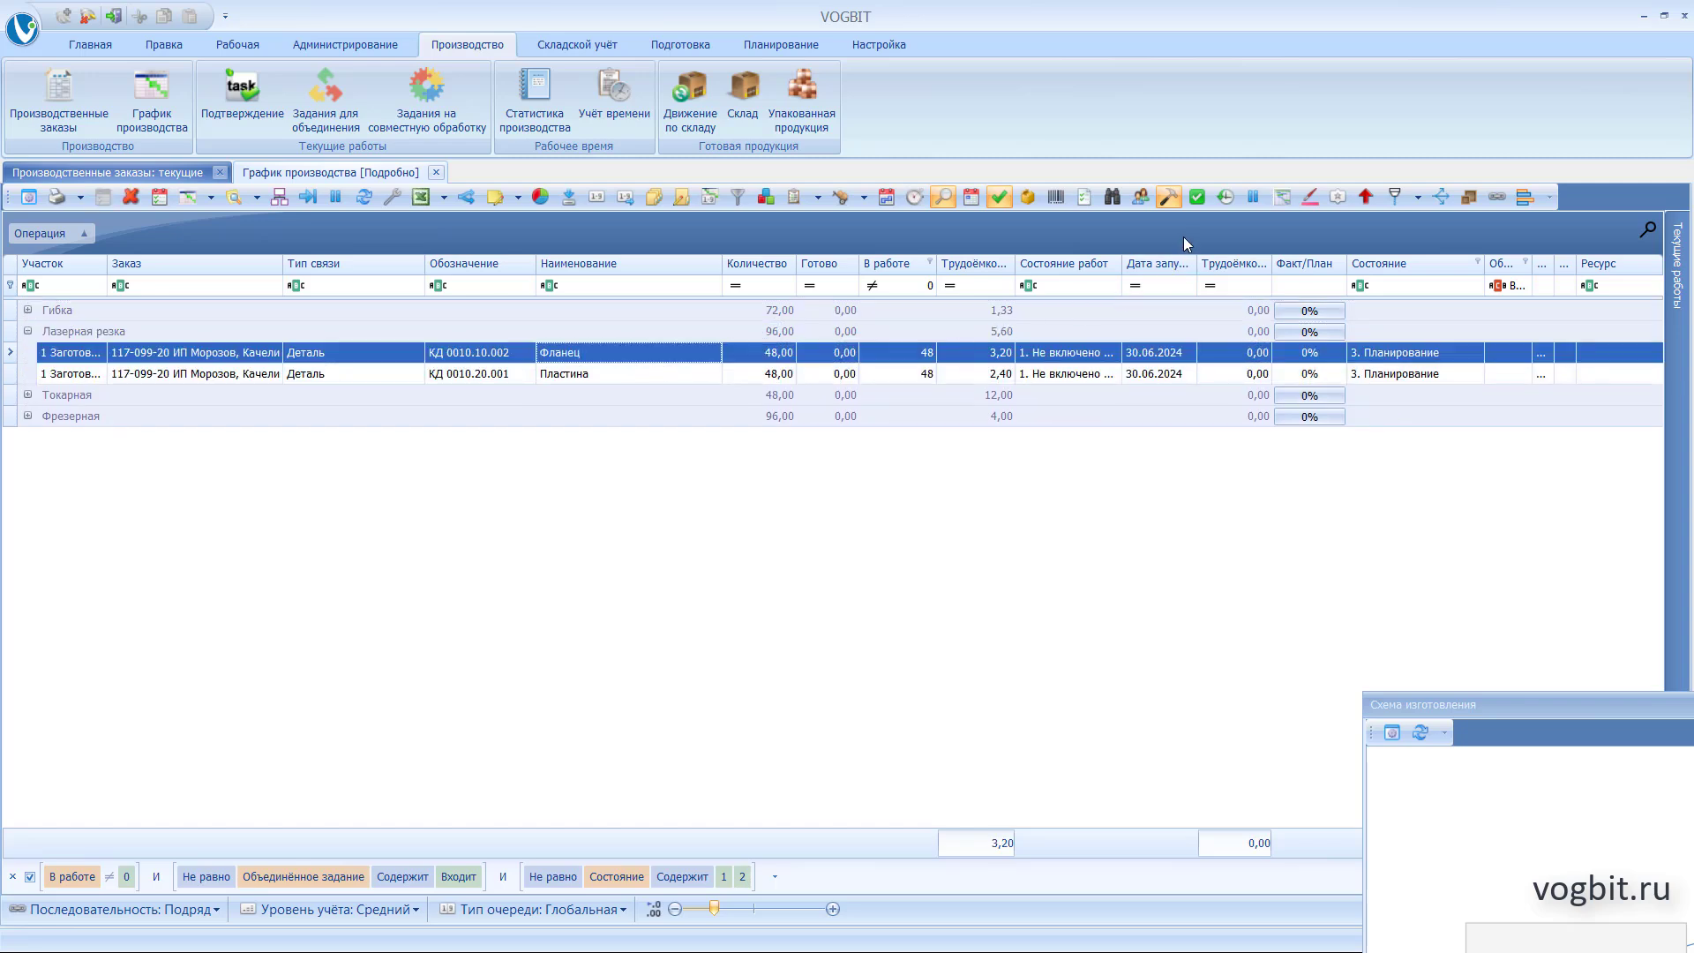
{"action": "left_click", "coordinate": [1132, 335]}
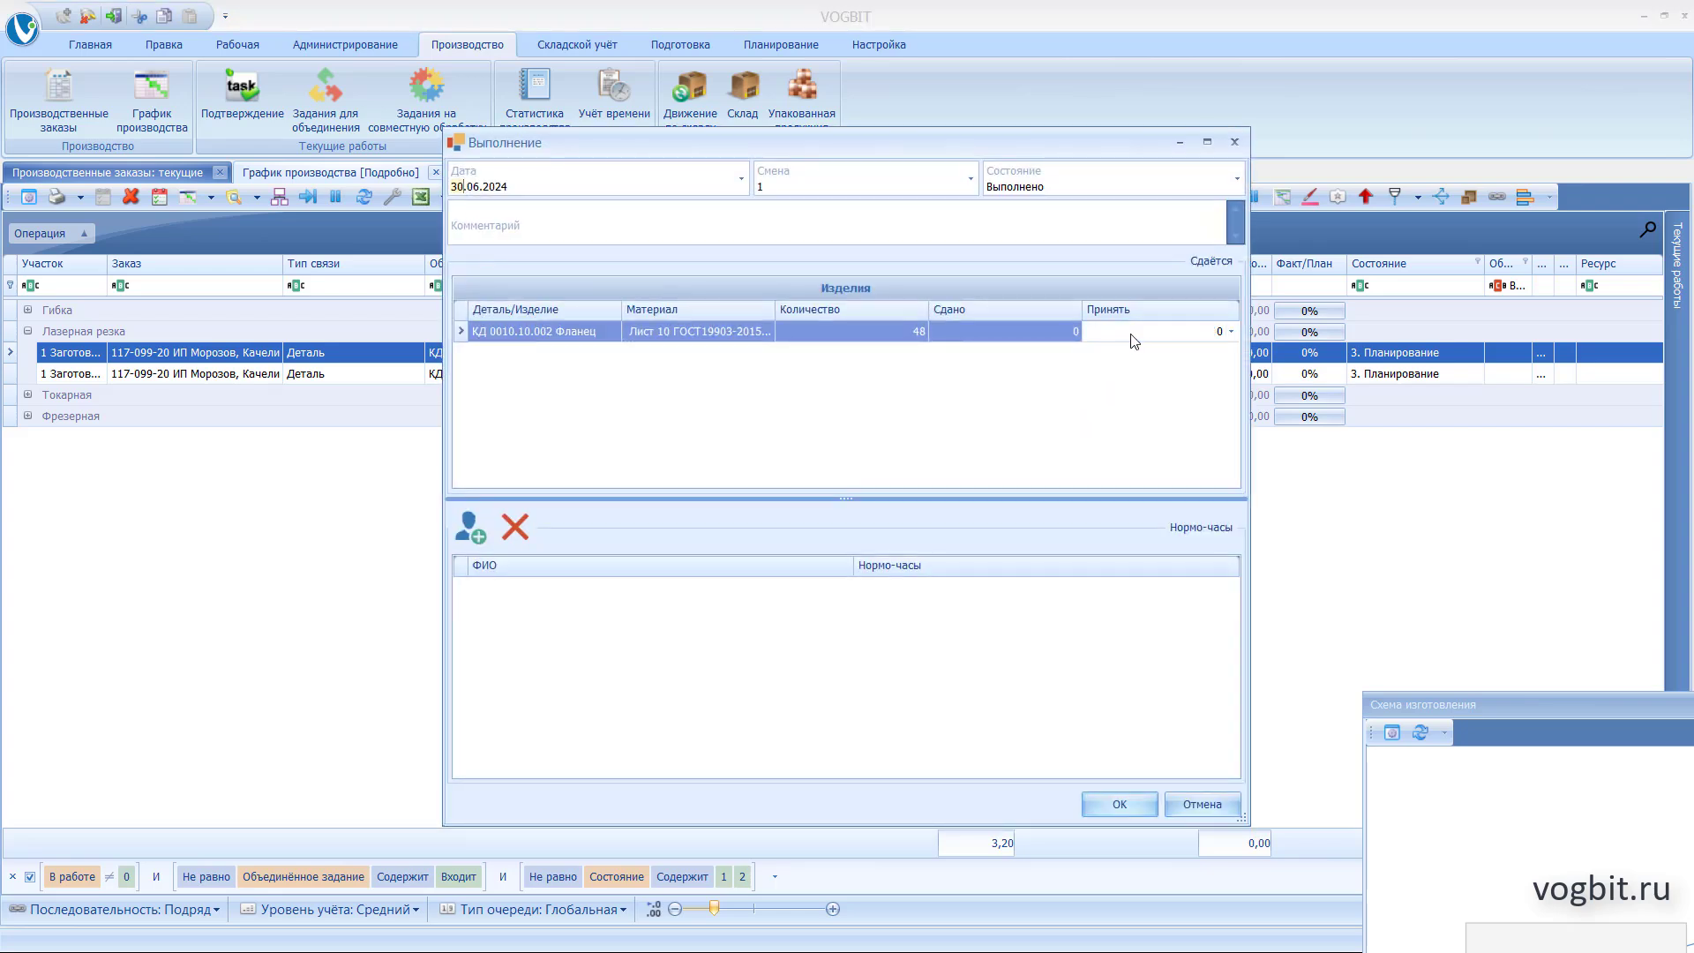
{"action": "left_click", "coordinate": [484, 534]}
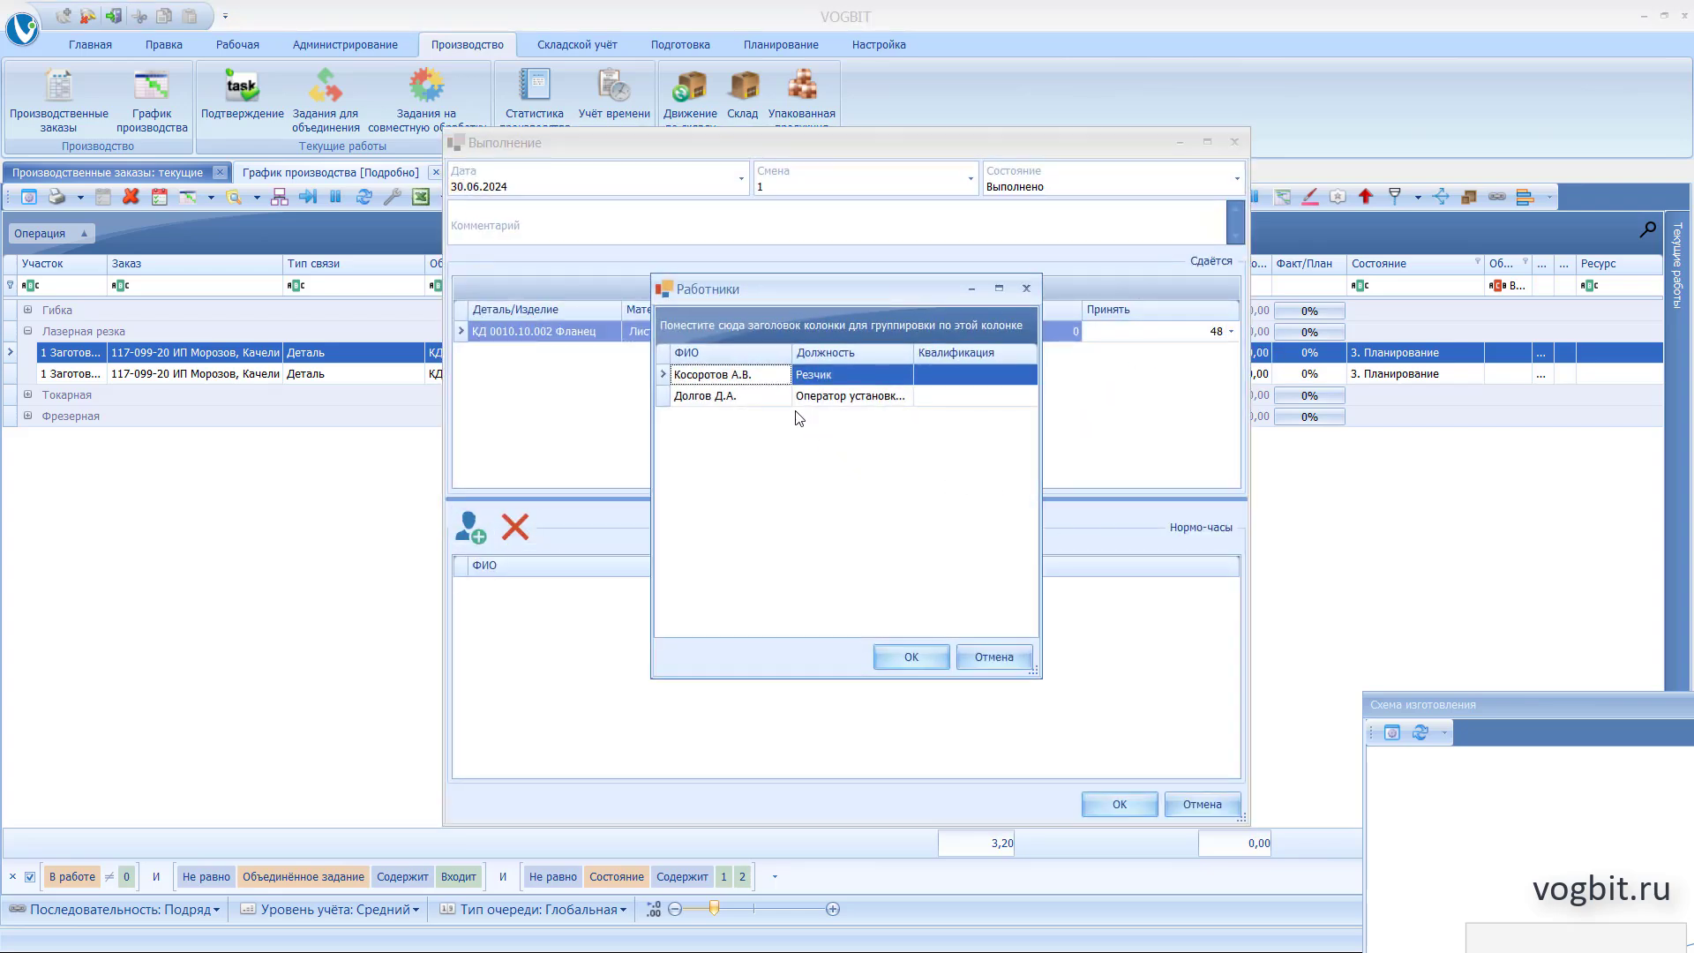
{"action": "left_click", "coordinate": [828, 396]}
{"action": "left_click", "coordinate": [911, 657]}
{"action": "left_click", "coordinate": [1119, 804]}
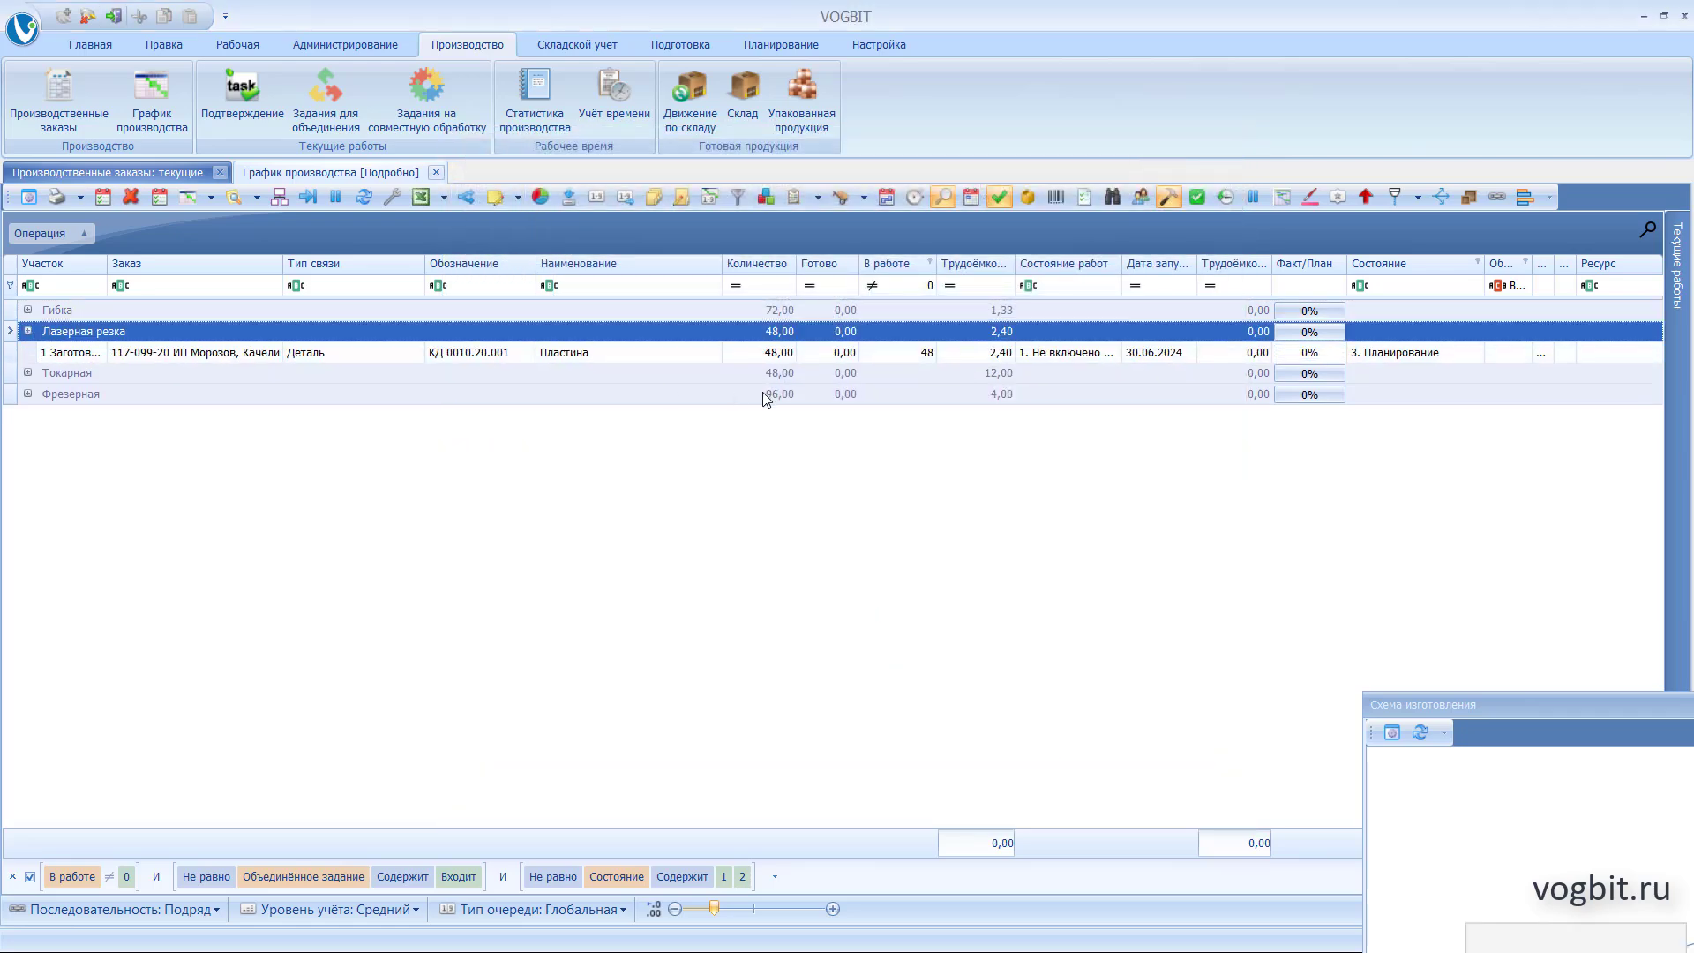
Record partial completion of Лазерная резка for Пластина, accepting 30 pieces and assigning the machine operator
{"action": "left_click", "coordinate": [27, 330]}
{"action": "left_click", "coordinate": [777, 353]}
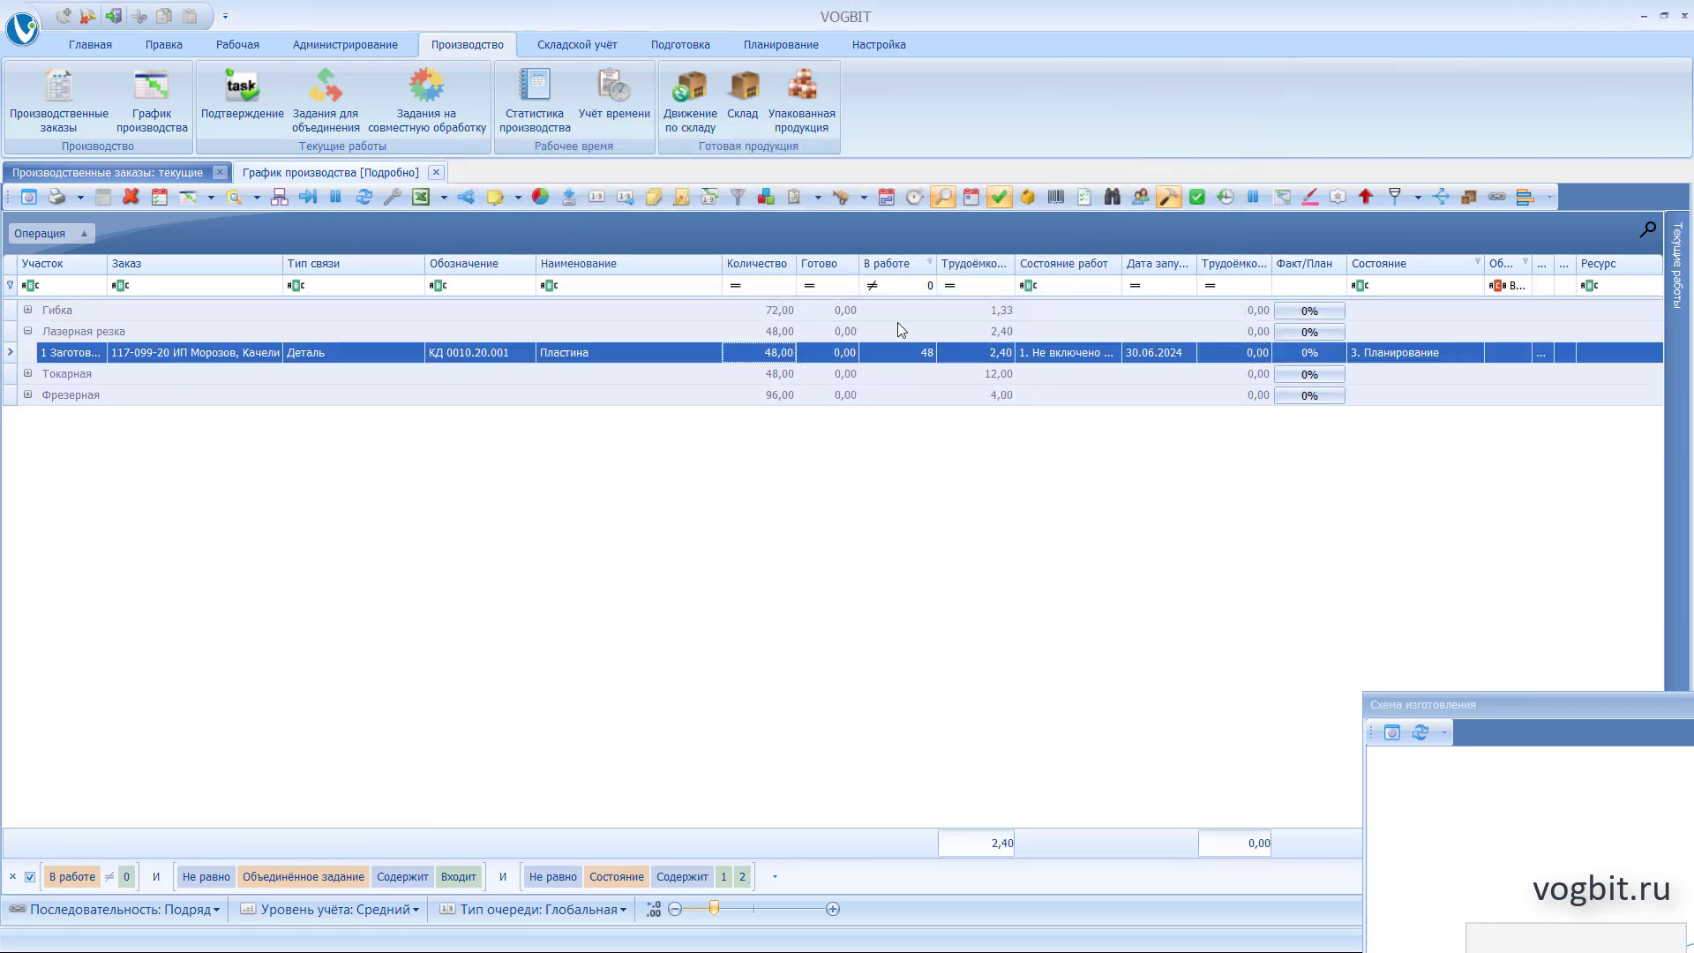
{"action": "left_click", "coordinate": [1196, 199]}
{"action": "left_click", "coordinate": [1157, 331]}
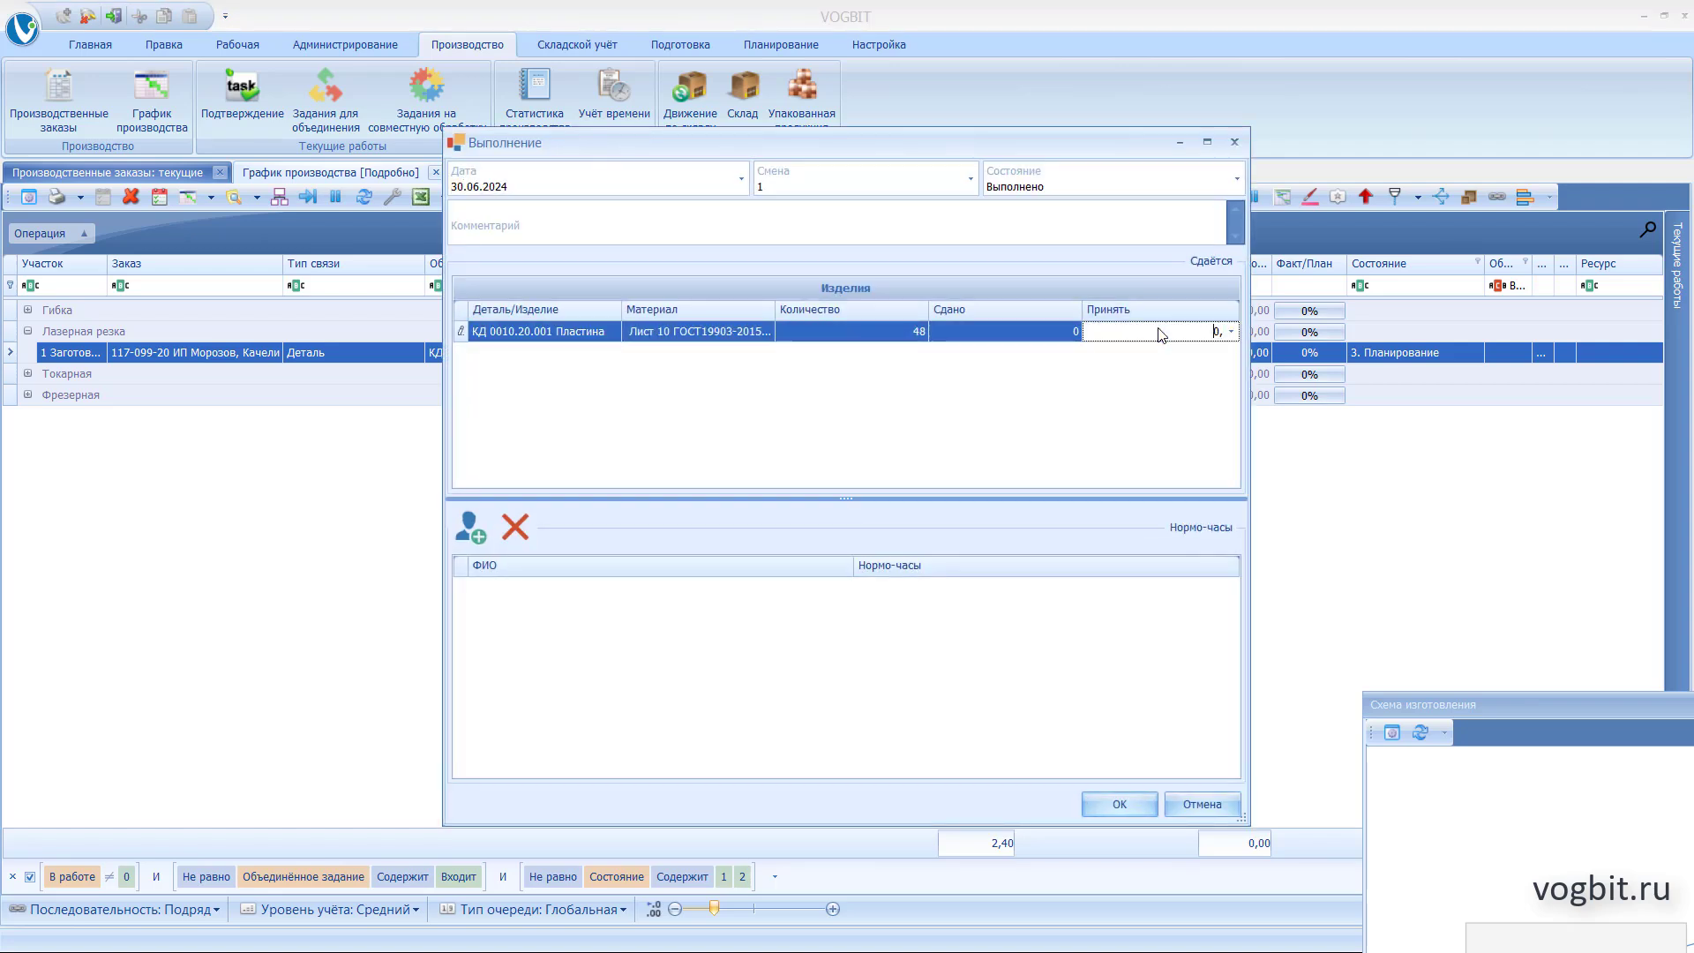
{"action": "left_click", "coordinate": [470, 527]}
{"action": "left_click", "coordinate": [850, 397]}
{"action": "left_click", "coordinate": [922, 663]}
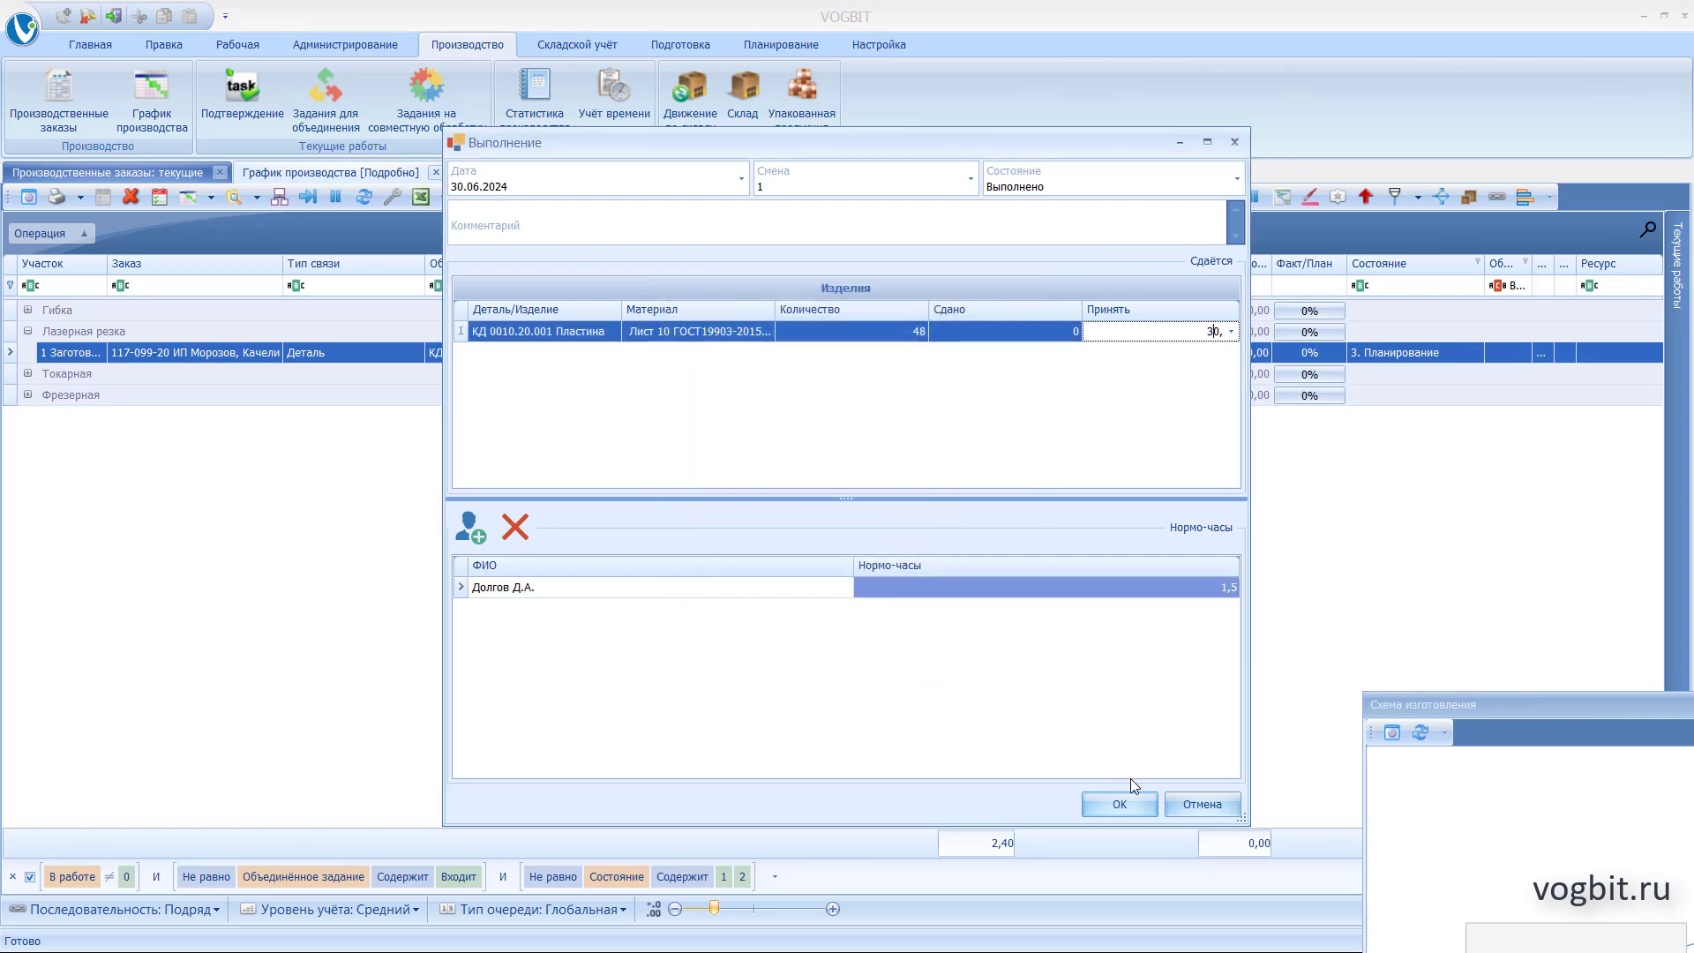
{"action": "left_click", "coordinate": [1119, 802]}
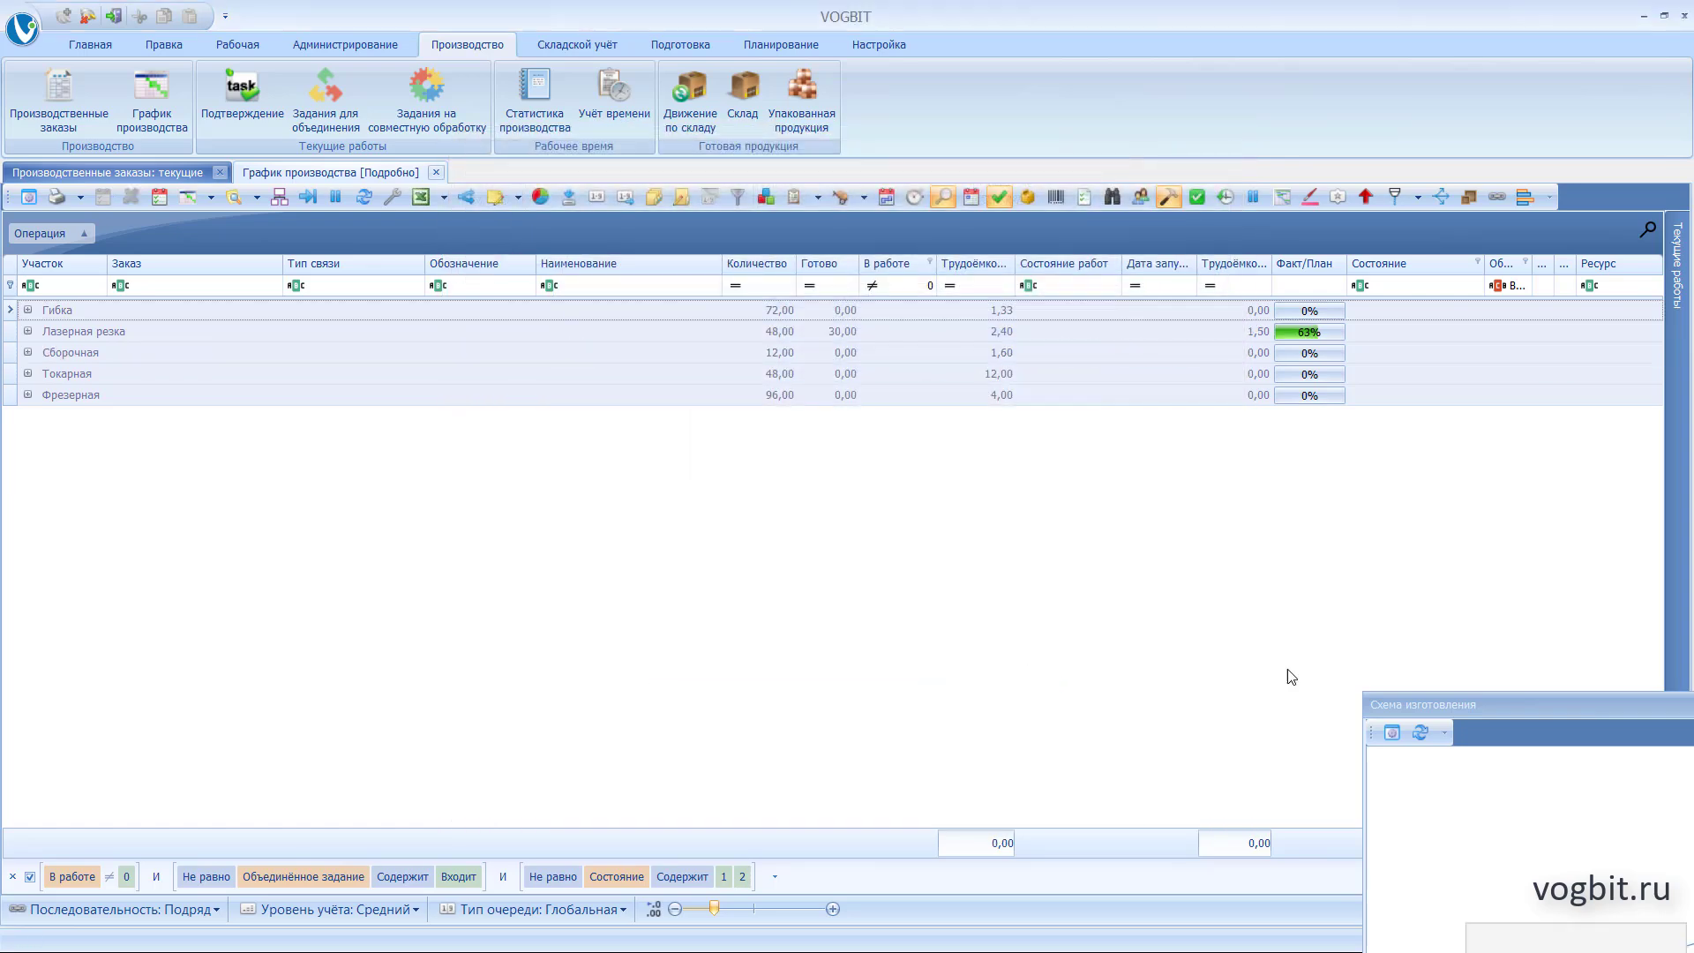
Check the progress shown in the manufacturing scheme and switch the schedule to the График производства, базовый view
{"action": "left_click_drag", "start_coordinate": [1492, 707], "coordinate": [258, 118]}
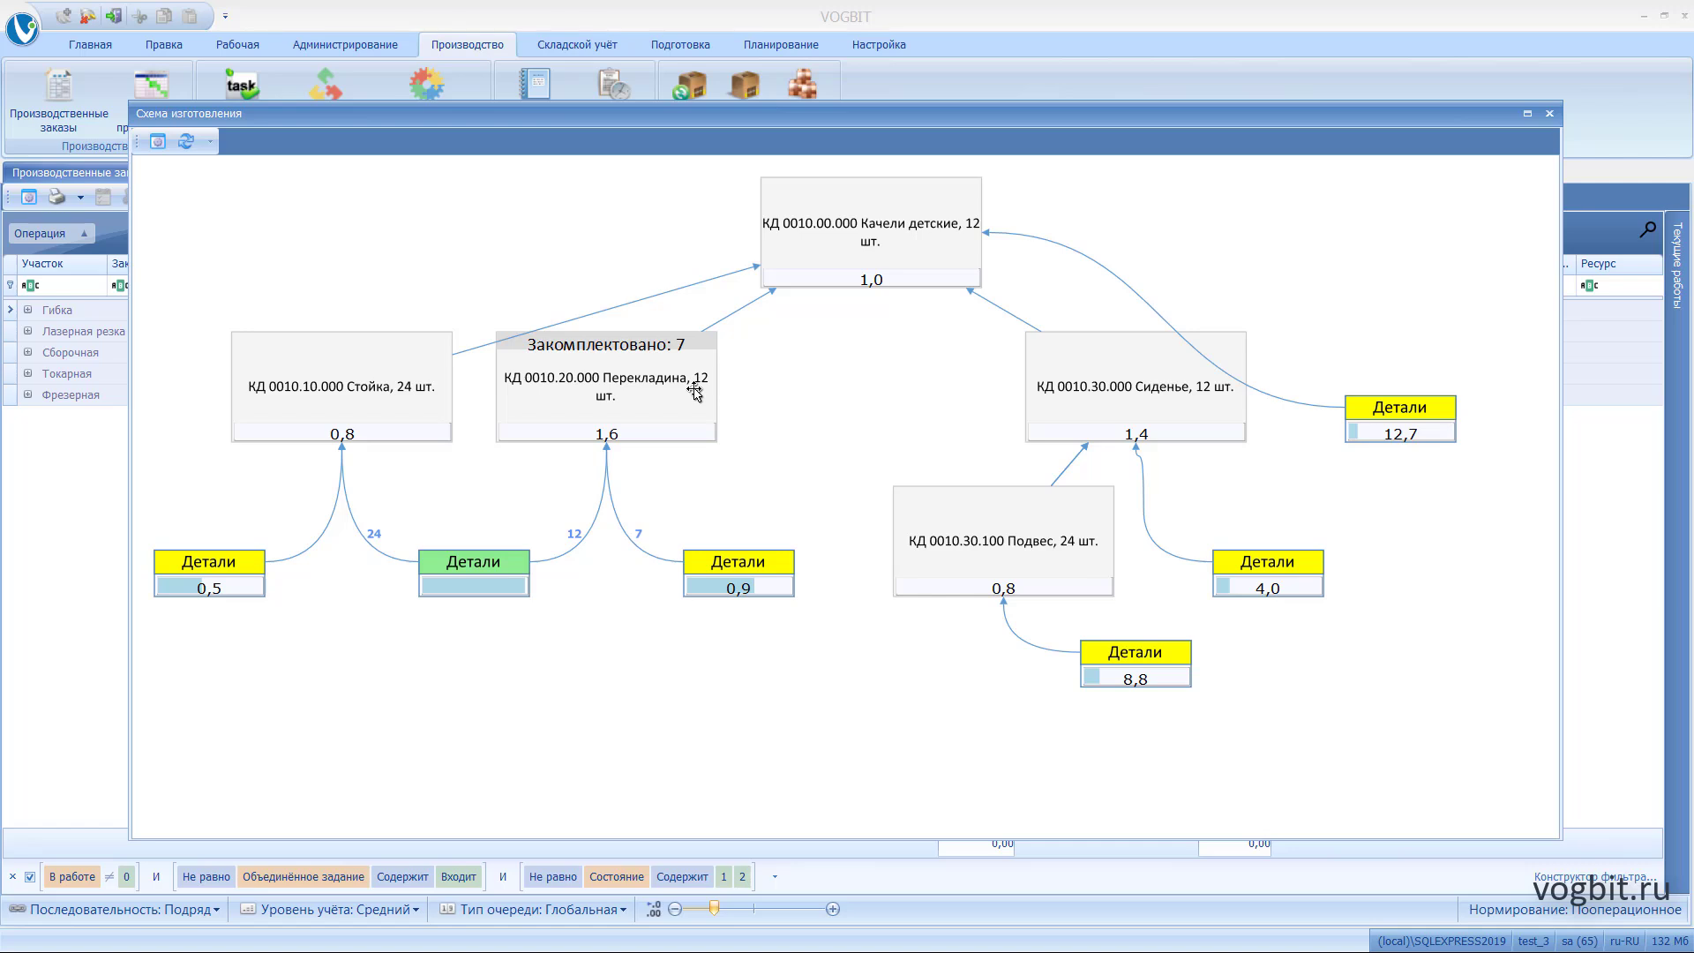
{"action": "left_click_drag", "start_coordinate": [503, 115], "coordinate": [1030, 639]}
{"action": "mouse_move", "coordinate": [1676, 273]}
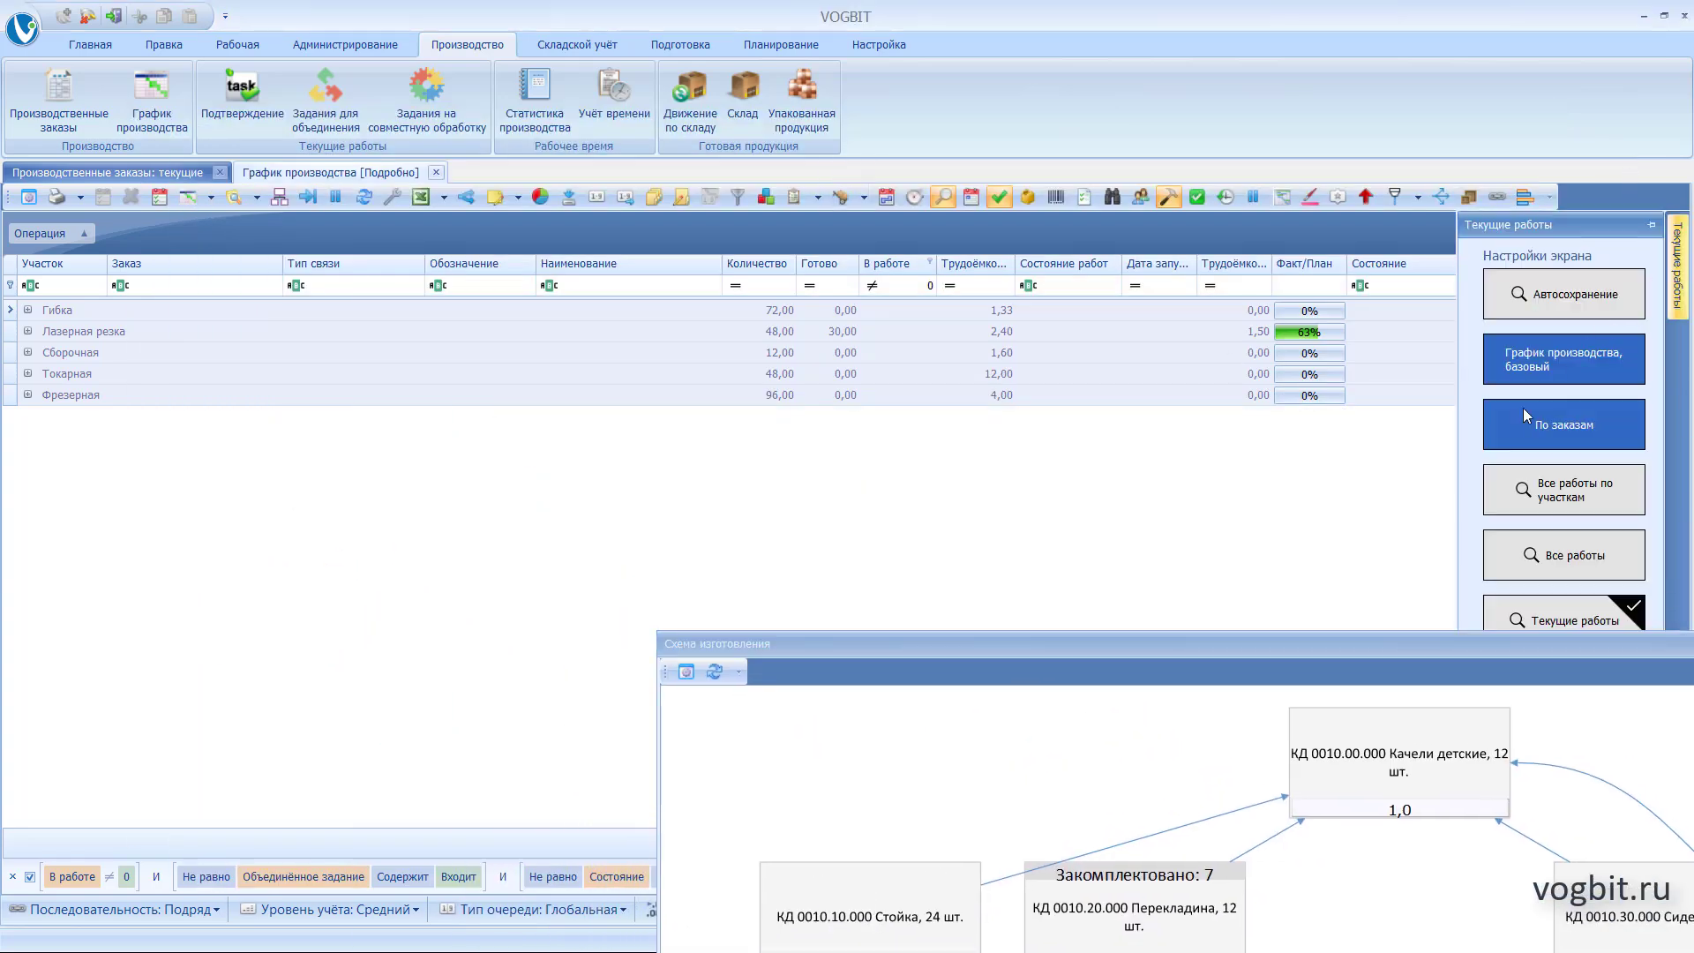
{"action": "left_click", "coordinate": [1531, 366]}
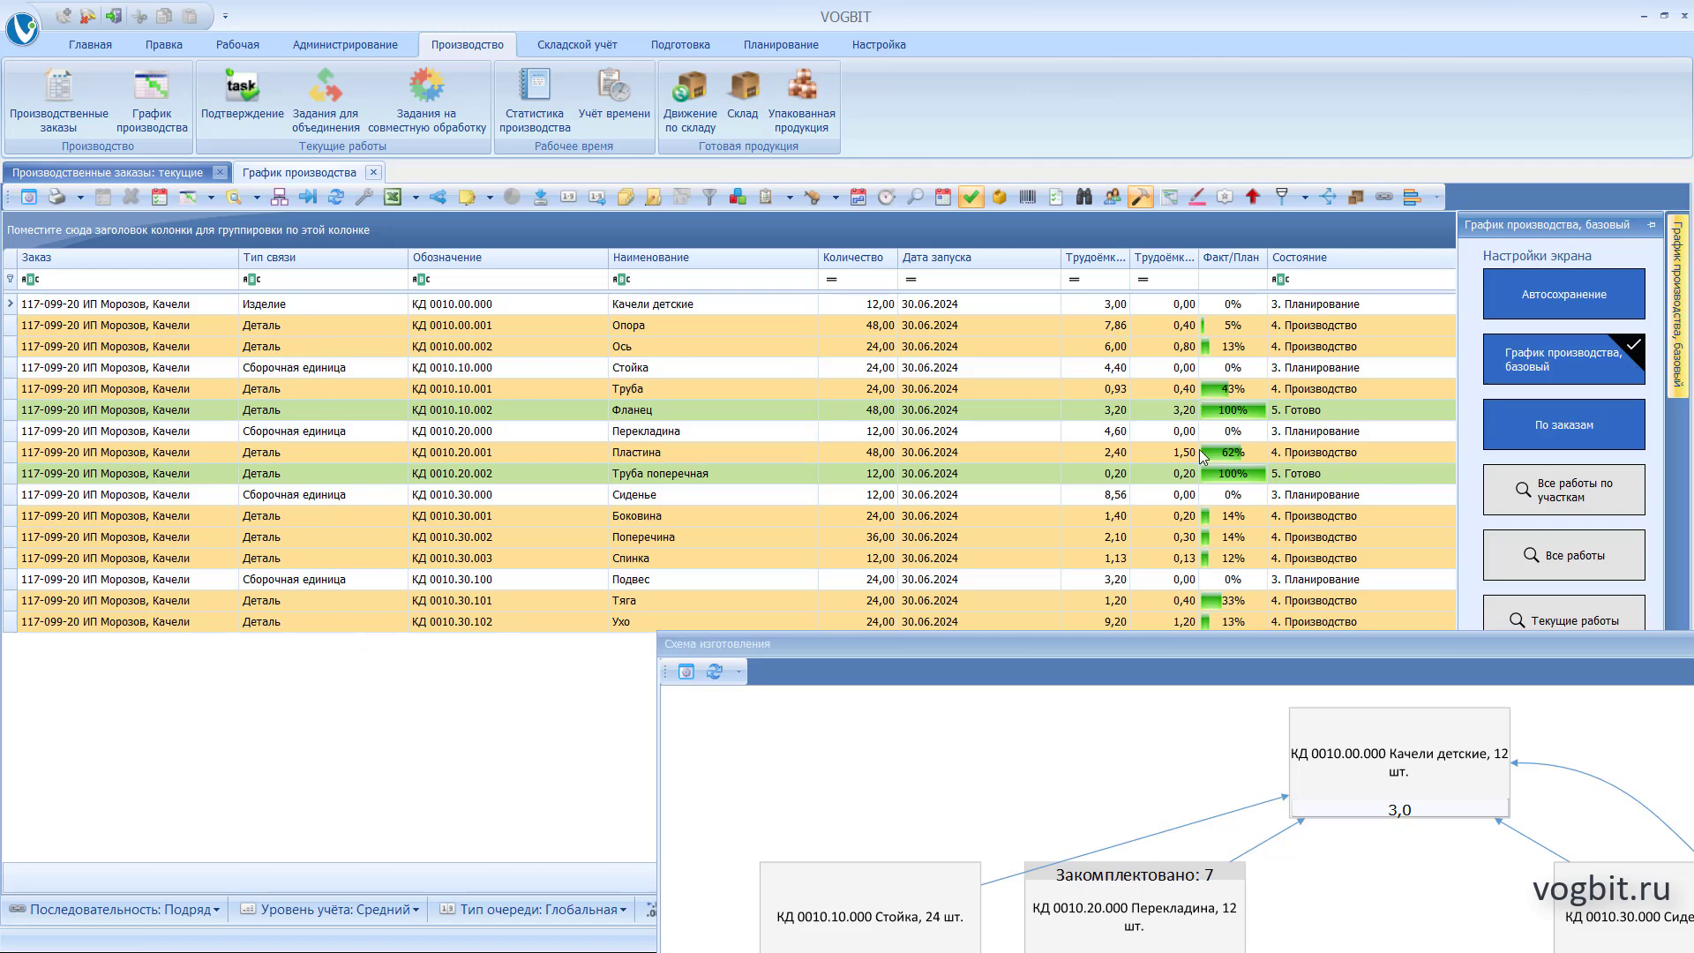
Filter the schedule by the Детали block linked only to Перекладина and place the Готово column right after Количество
{"action": "left_click_drag", "start_coordinate": [1218, 654], "coordinate": [915, 176]}
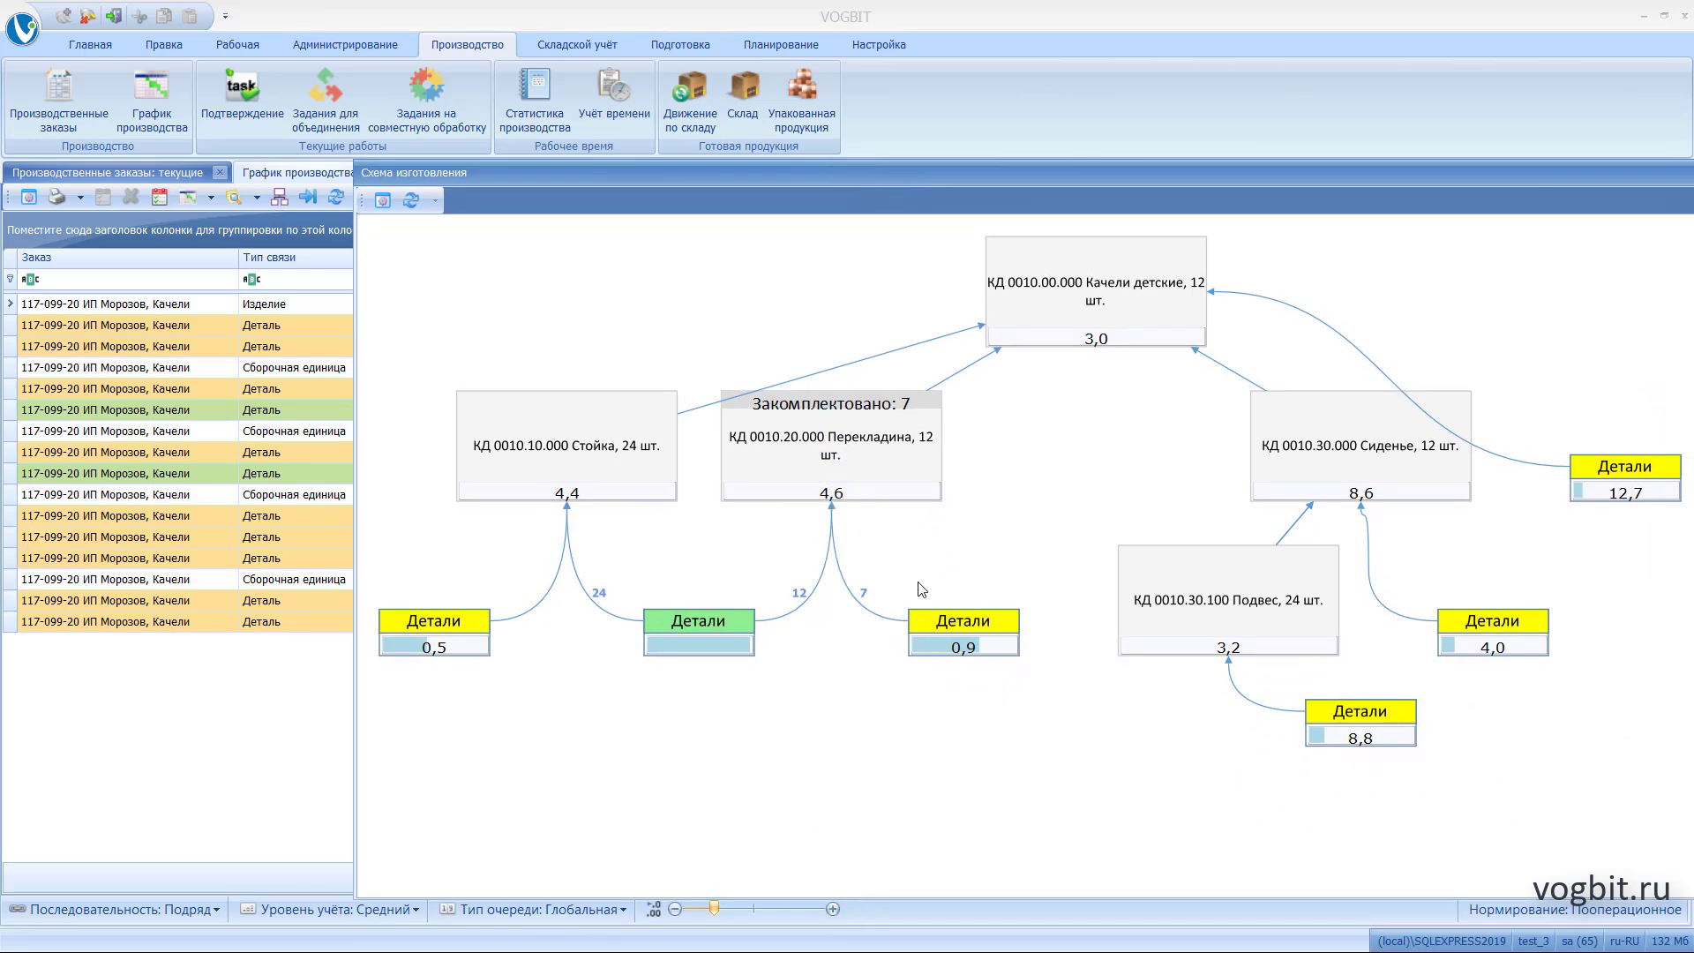
{"action": "left_click", "coordinate": [961, 622]}
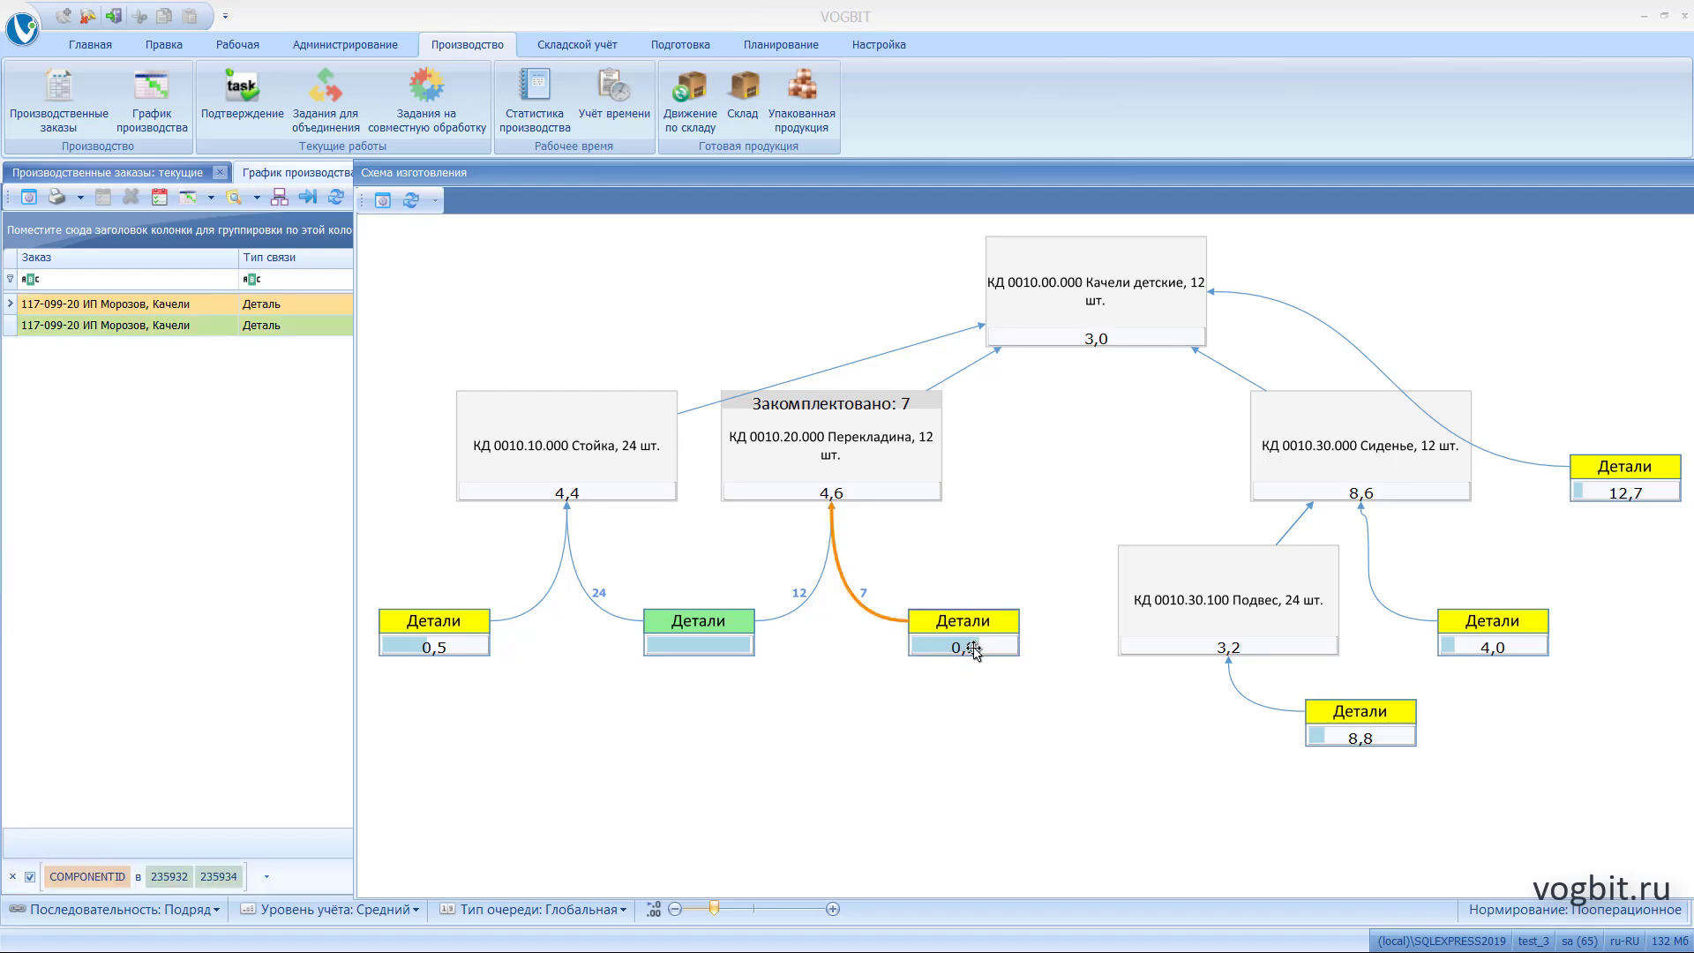
{"action": "left_click_drag", "start_coordinate": [834, 183], "coordinate": [935, 451]}
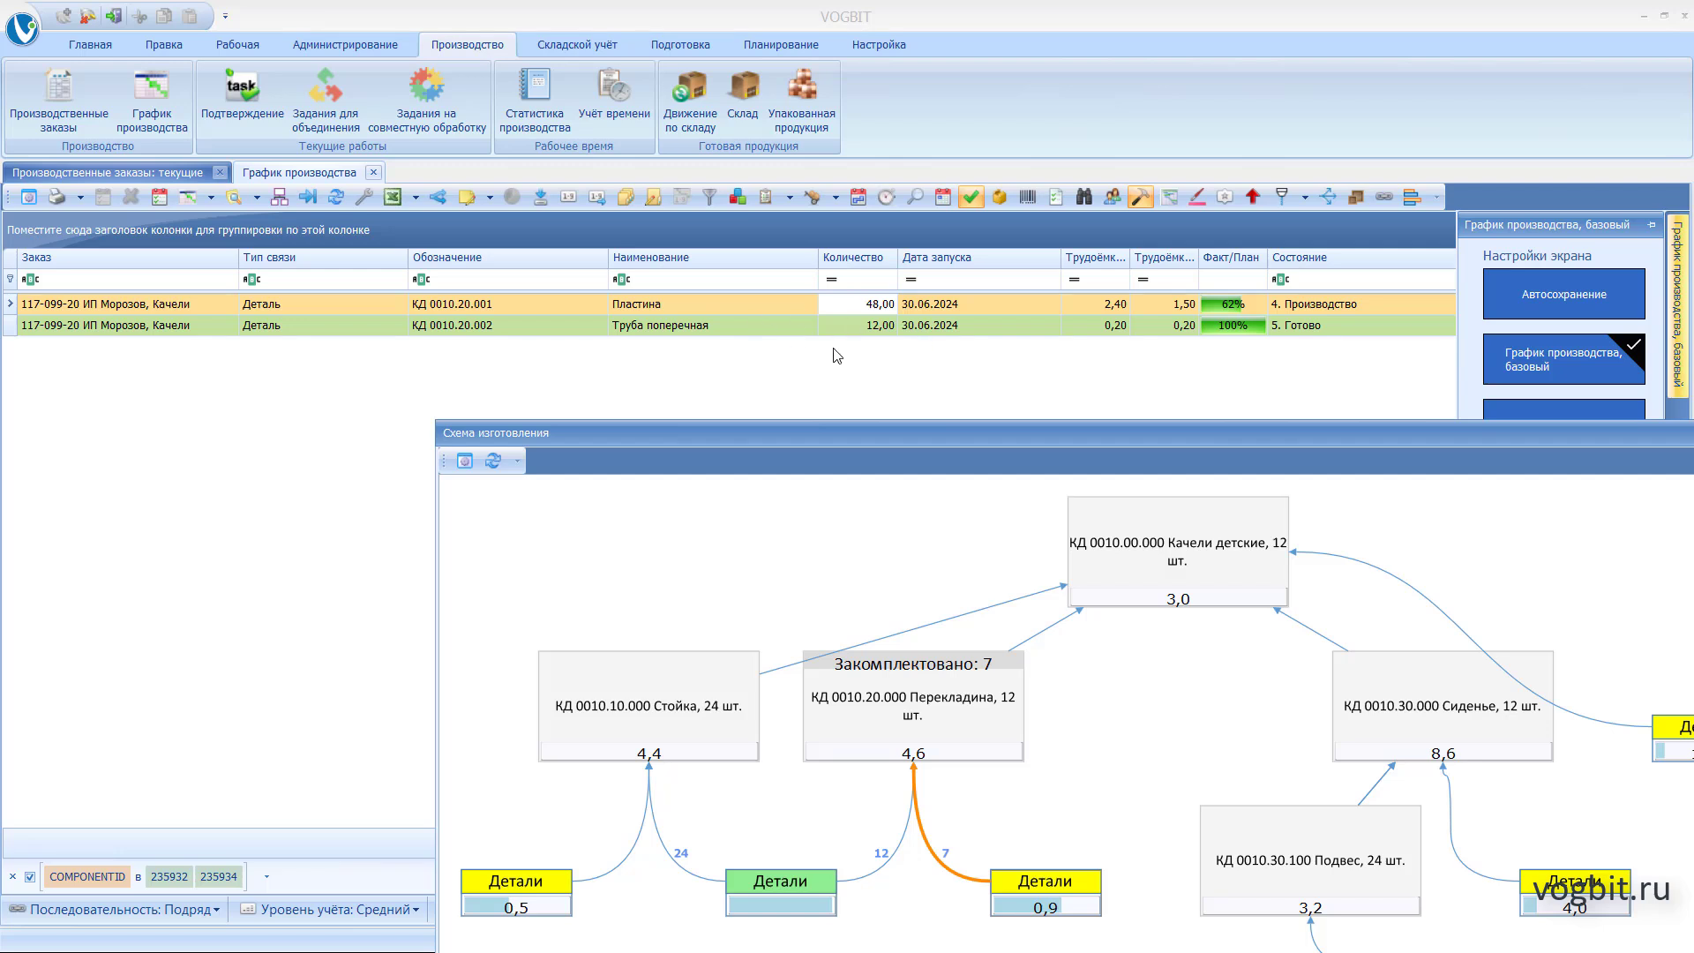
{"action": "left_click", "coordinate": [929, 377]}
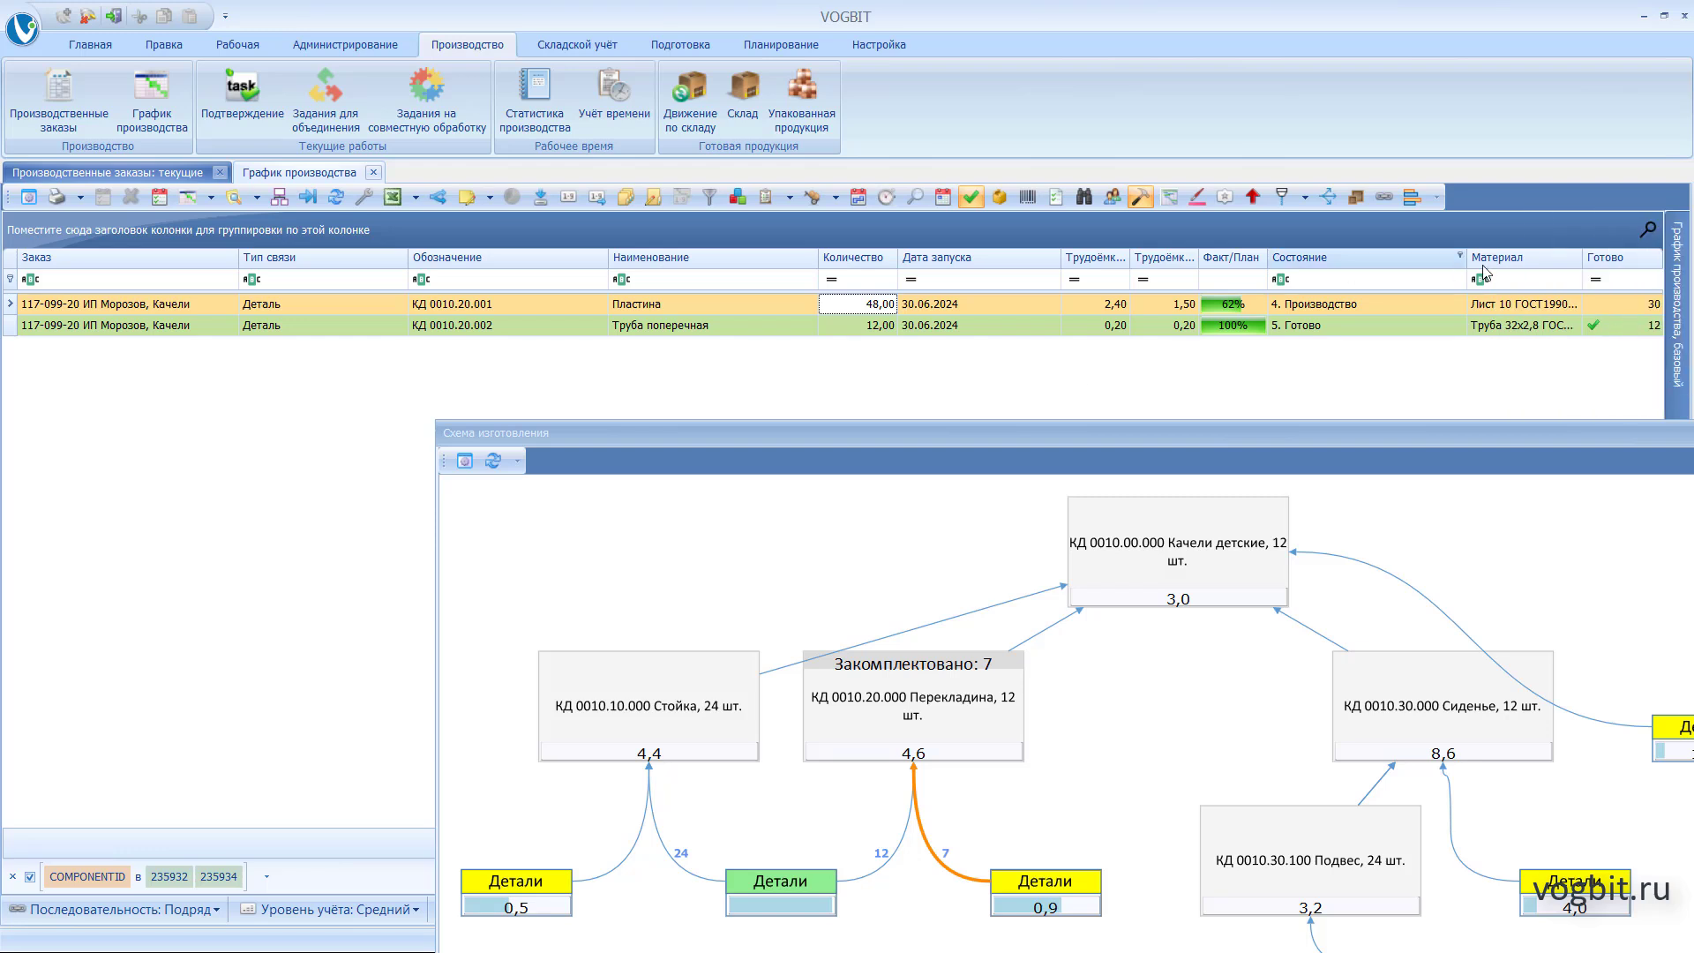
{"action": "left_click_drag", "start_coordinate": [1608, 268], "coordinate": [958, 277]}
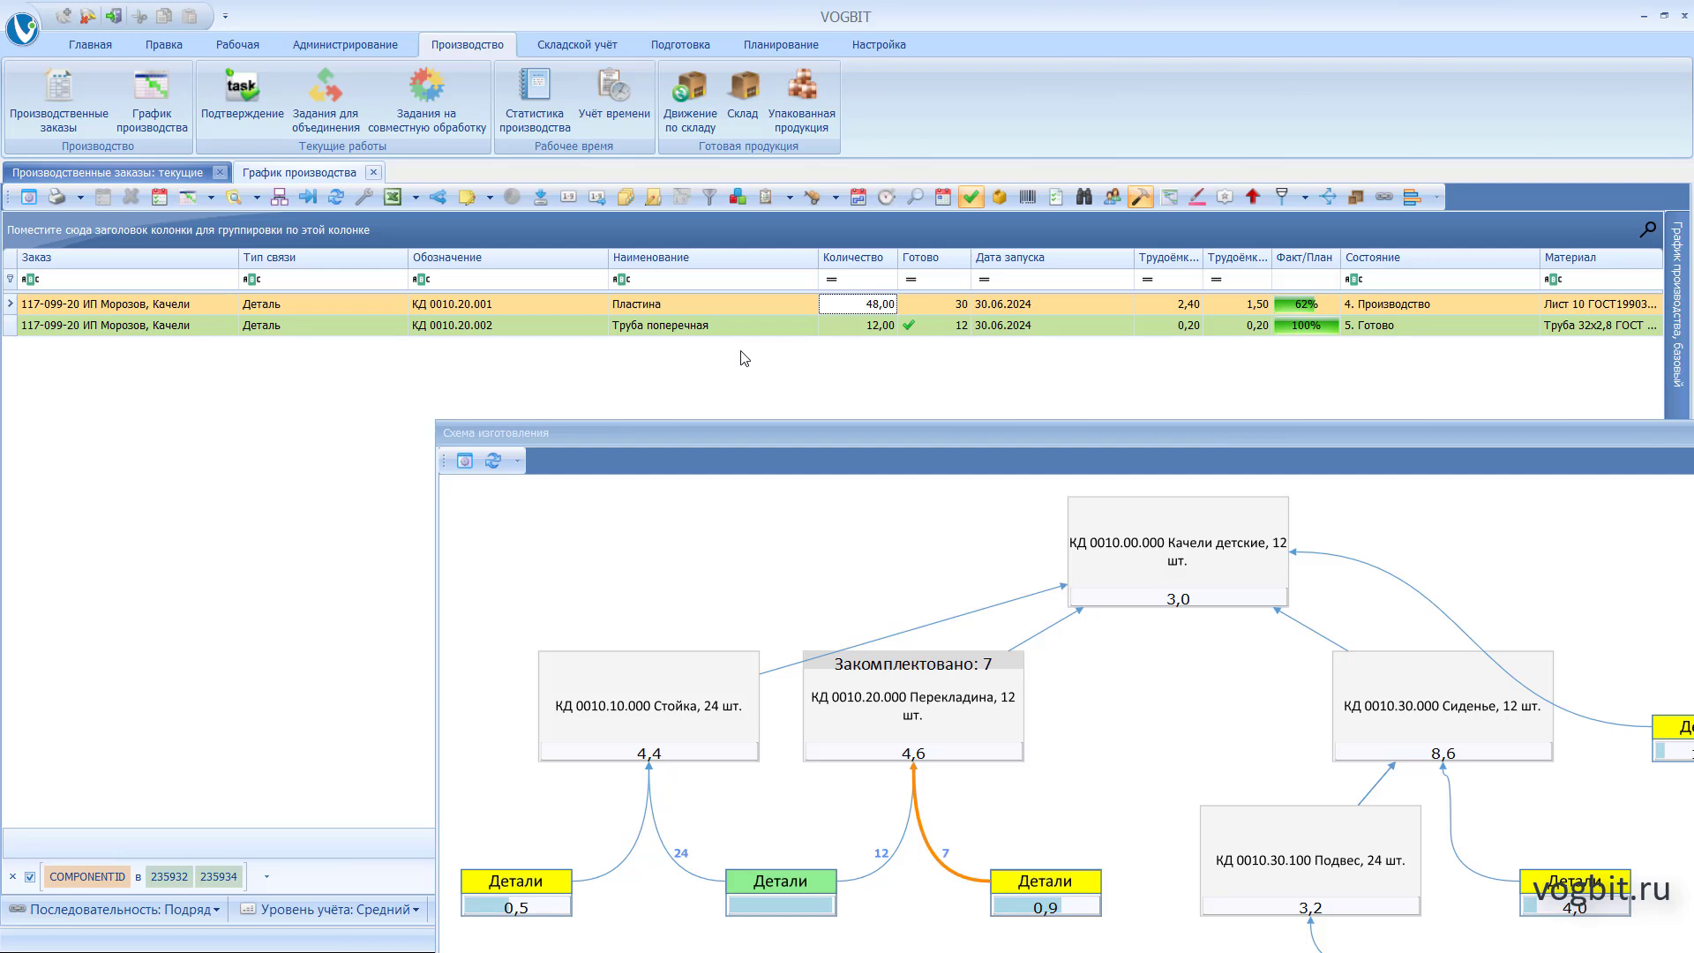
Record completion of the remaining Лазерная резка work for Пластина, accepting 18 pieces and assigning the machine operator as the worker
{"action": "double_click", "coordinate": [724, 304]}
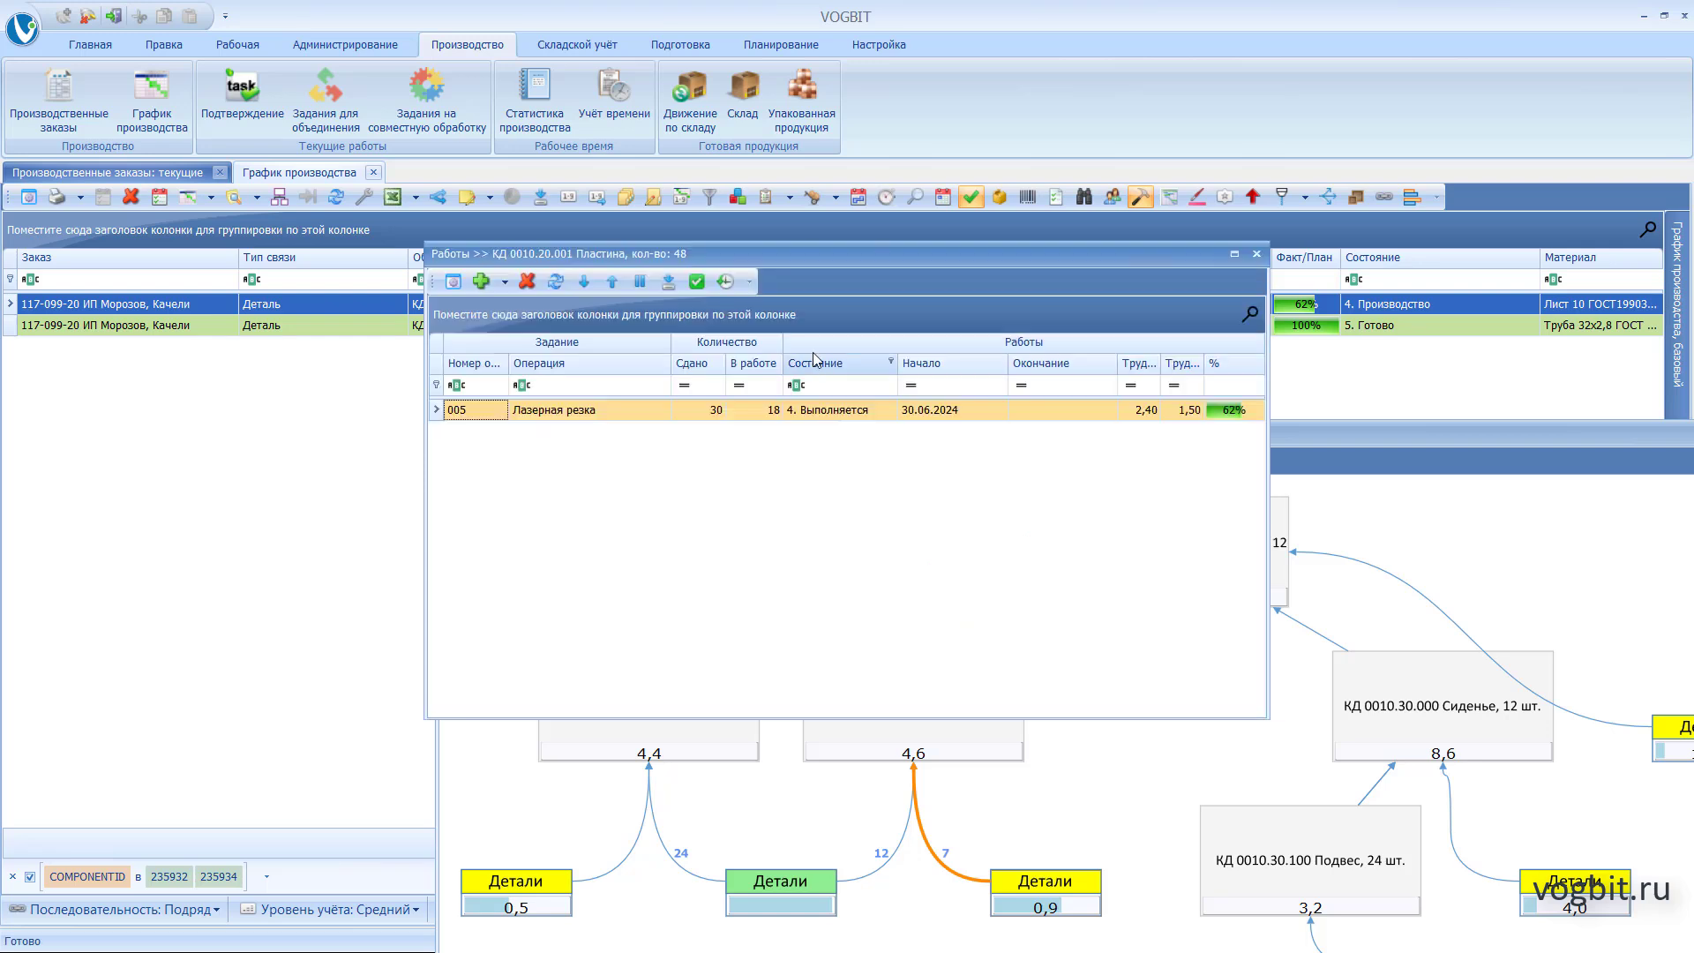
{"action": "left_click", "coordinate": [663, 414]}
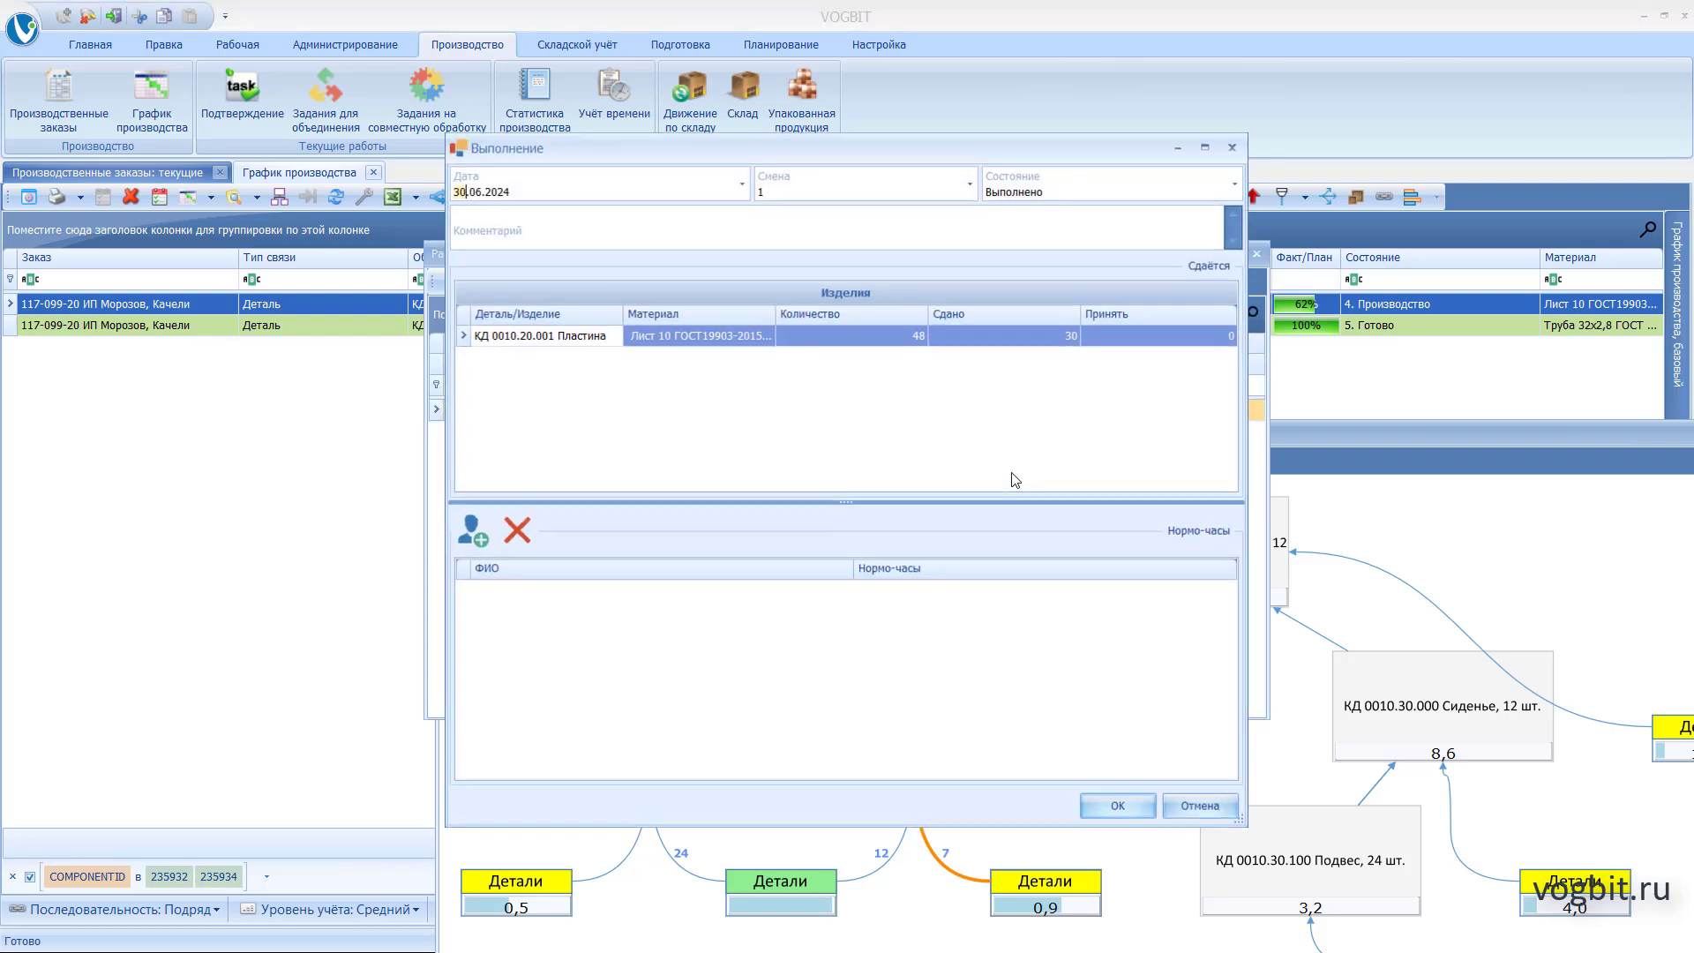
{"action": "left_click", "coordinate": [1155, 345]}
{"action": "right_click", "coordinate": [1155, 344]}
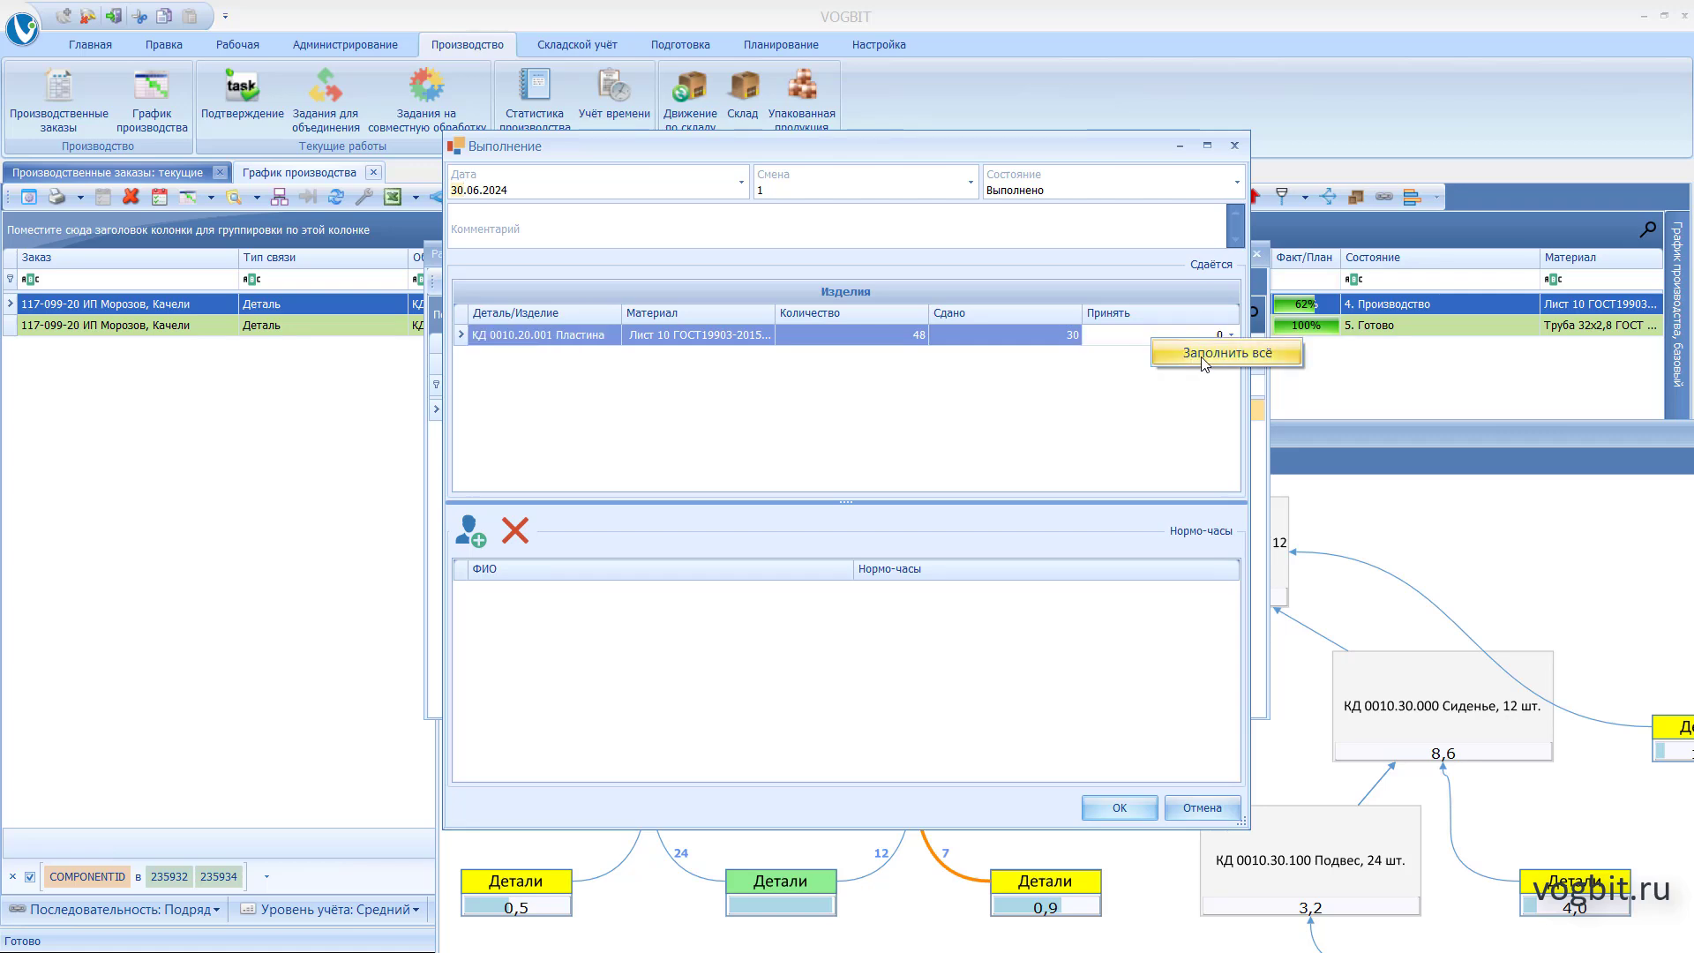
{"action": "left_click", "coordinate": [1205, 360]}
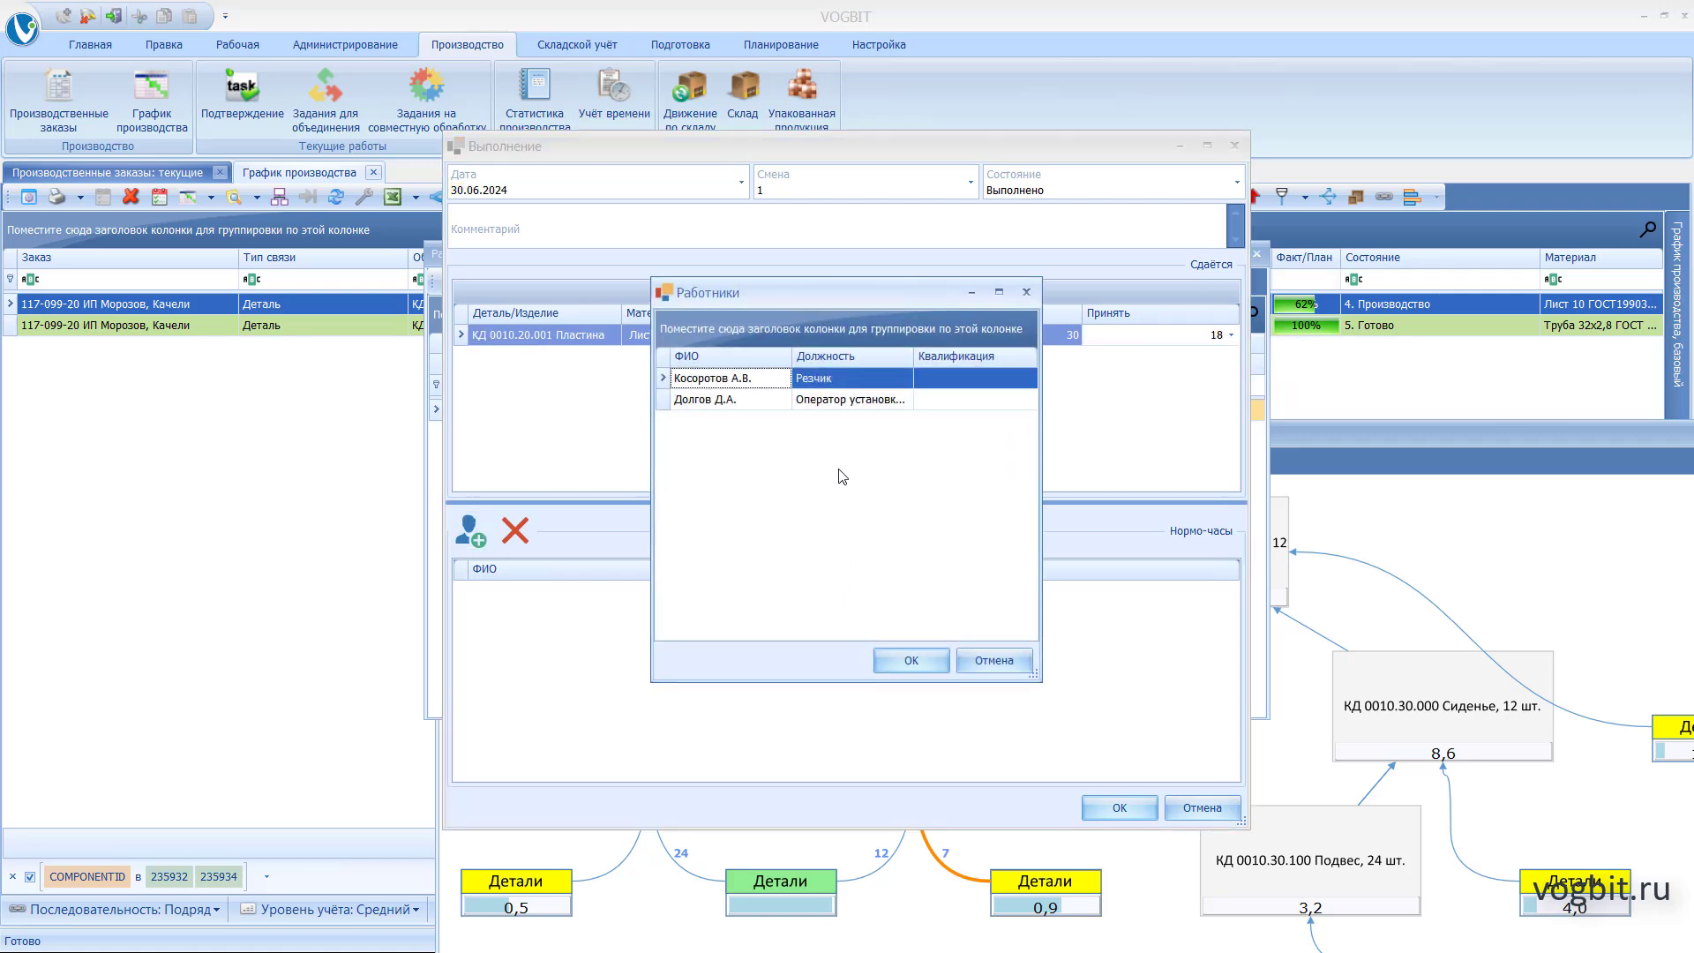
{"action": "left_click", "coordinate": [830, 402]}
{"action": "left_click", "coordinate": [897, 658]}
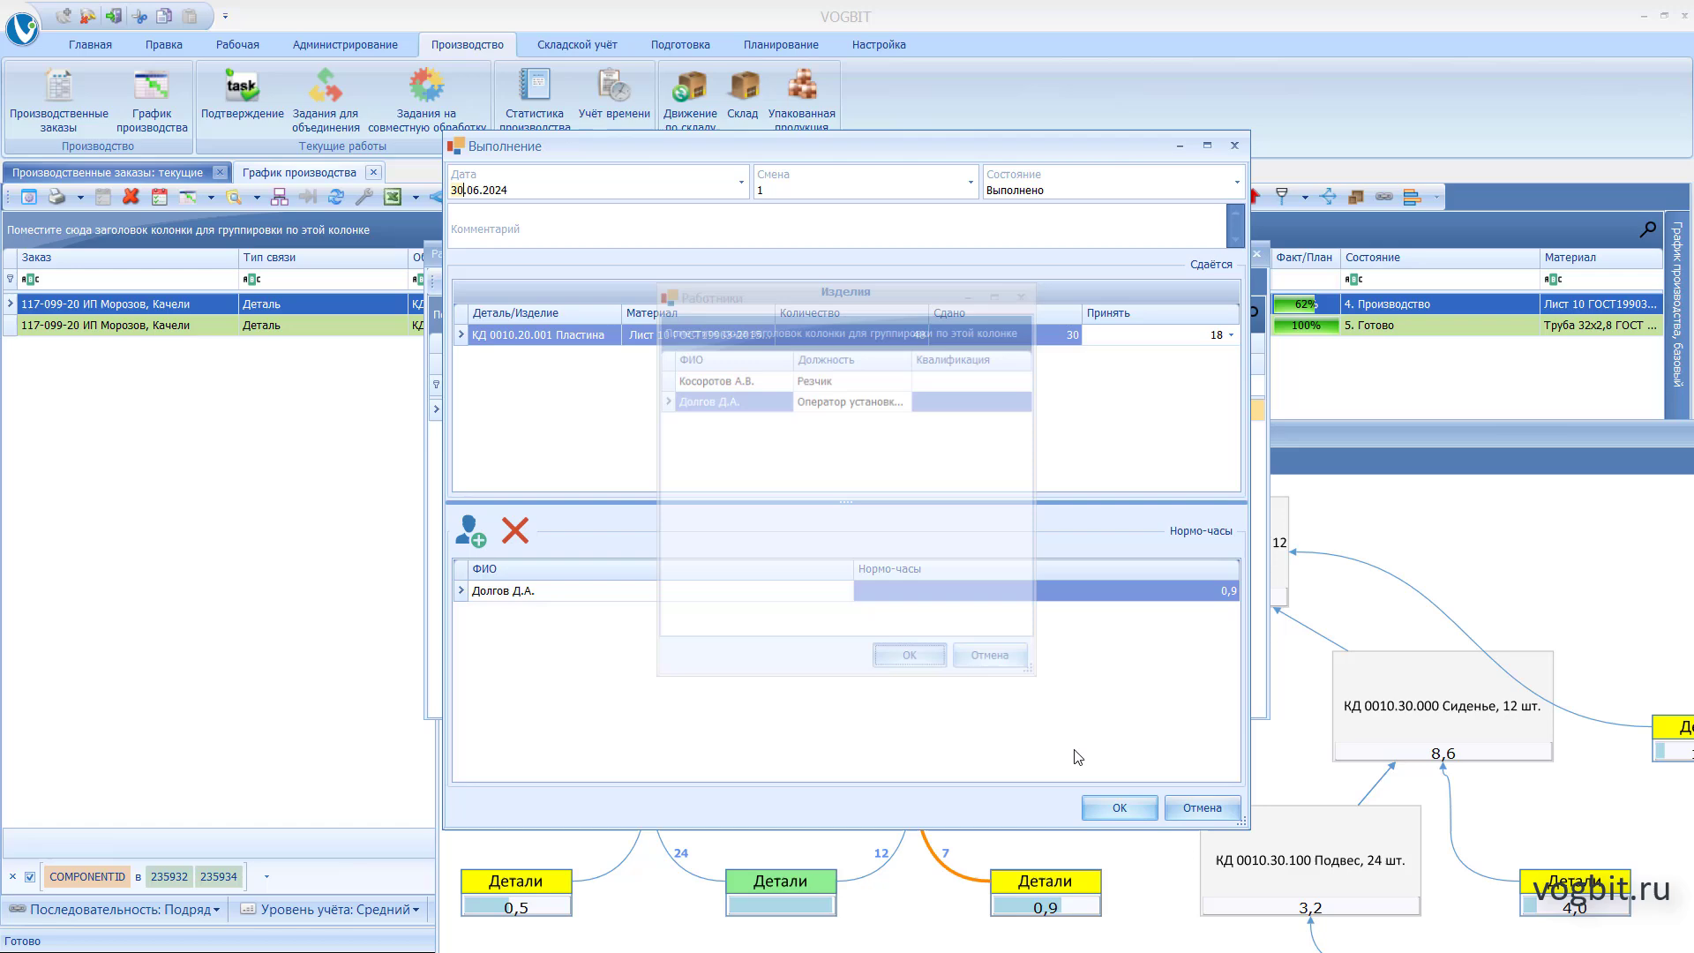
{"action": "left_click", "coordinate": [1119, 808]}
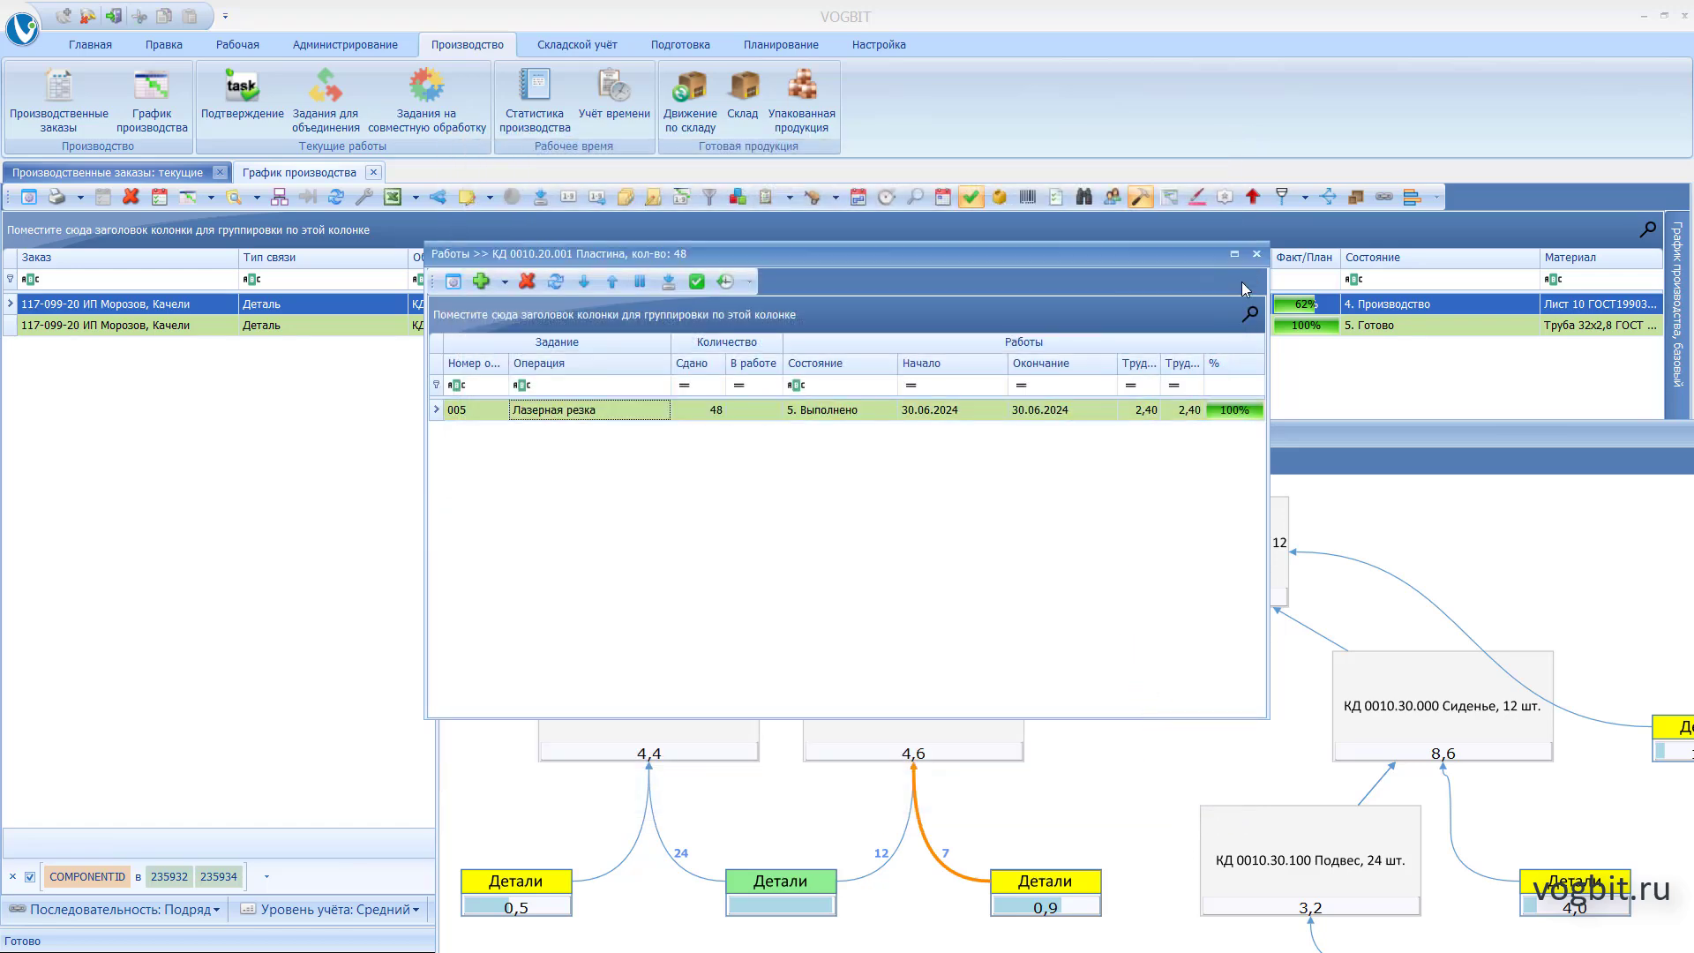
{"action": "left_click", "coordinate": [1257, 254]}
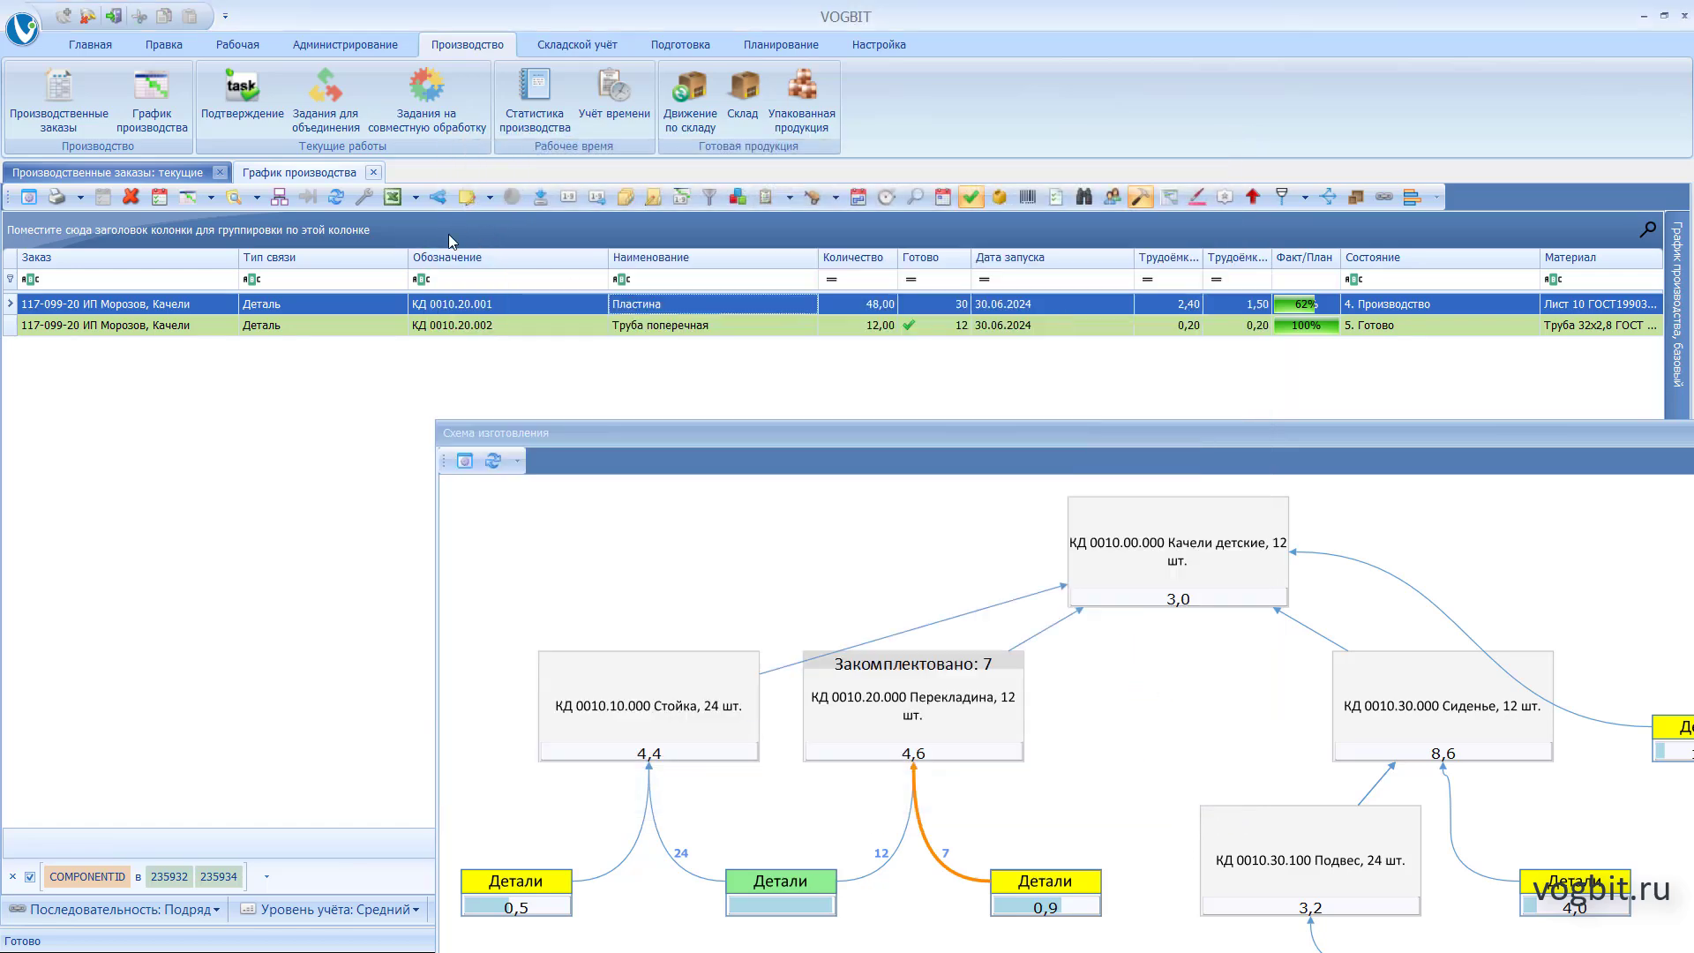
Refresh the production schedule and check the updated part readiness for Перекладина in the manufacturing scheme
{"action": "left_click", "coordinate": [335, 197]}
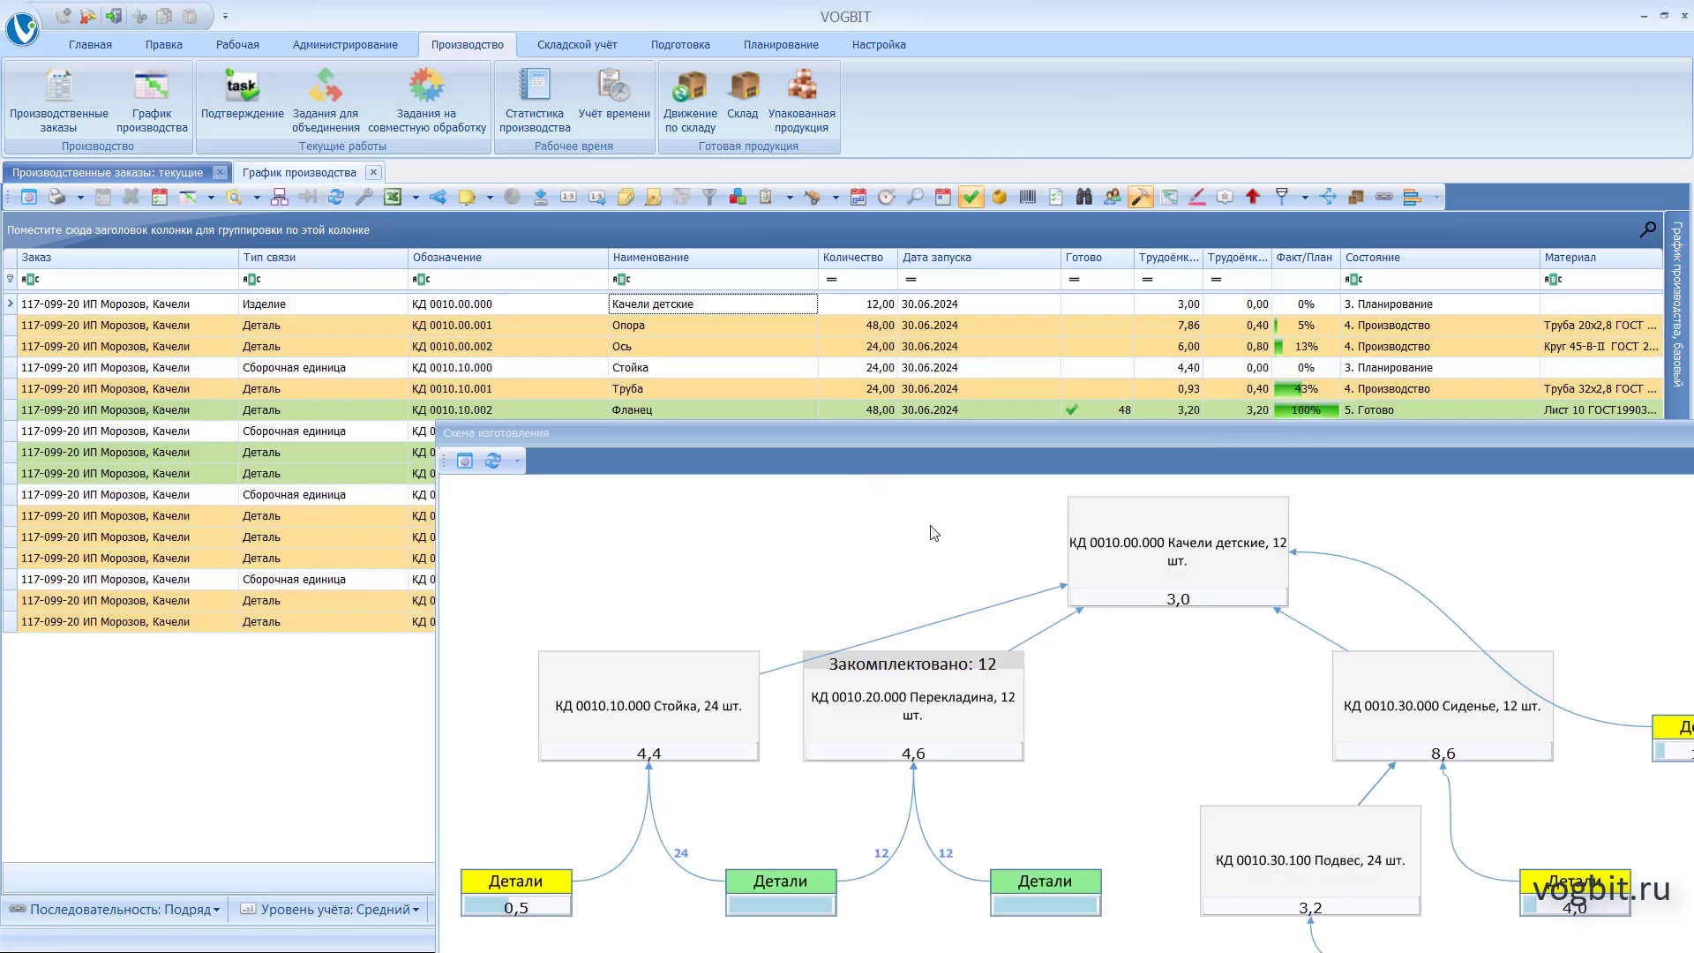
{"action": "left_click_drag", "start_coordinate": [999, 438], "coordinate": [886, 259]}
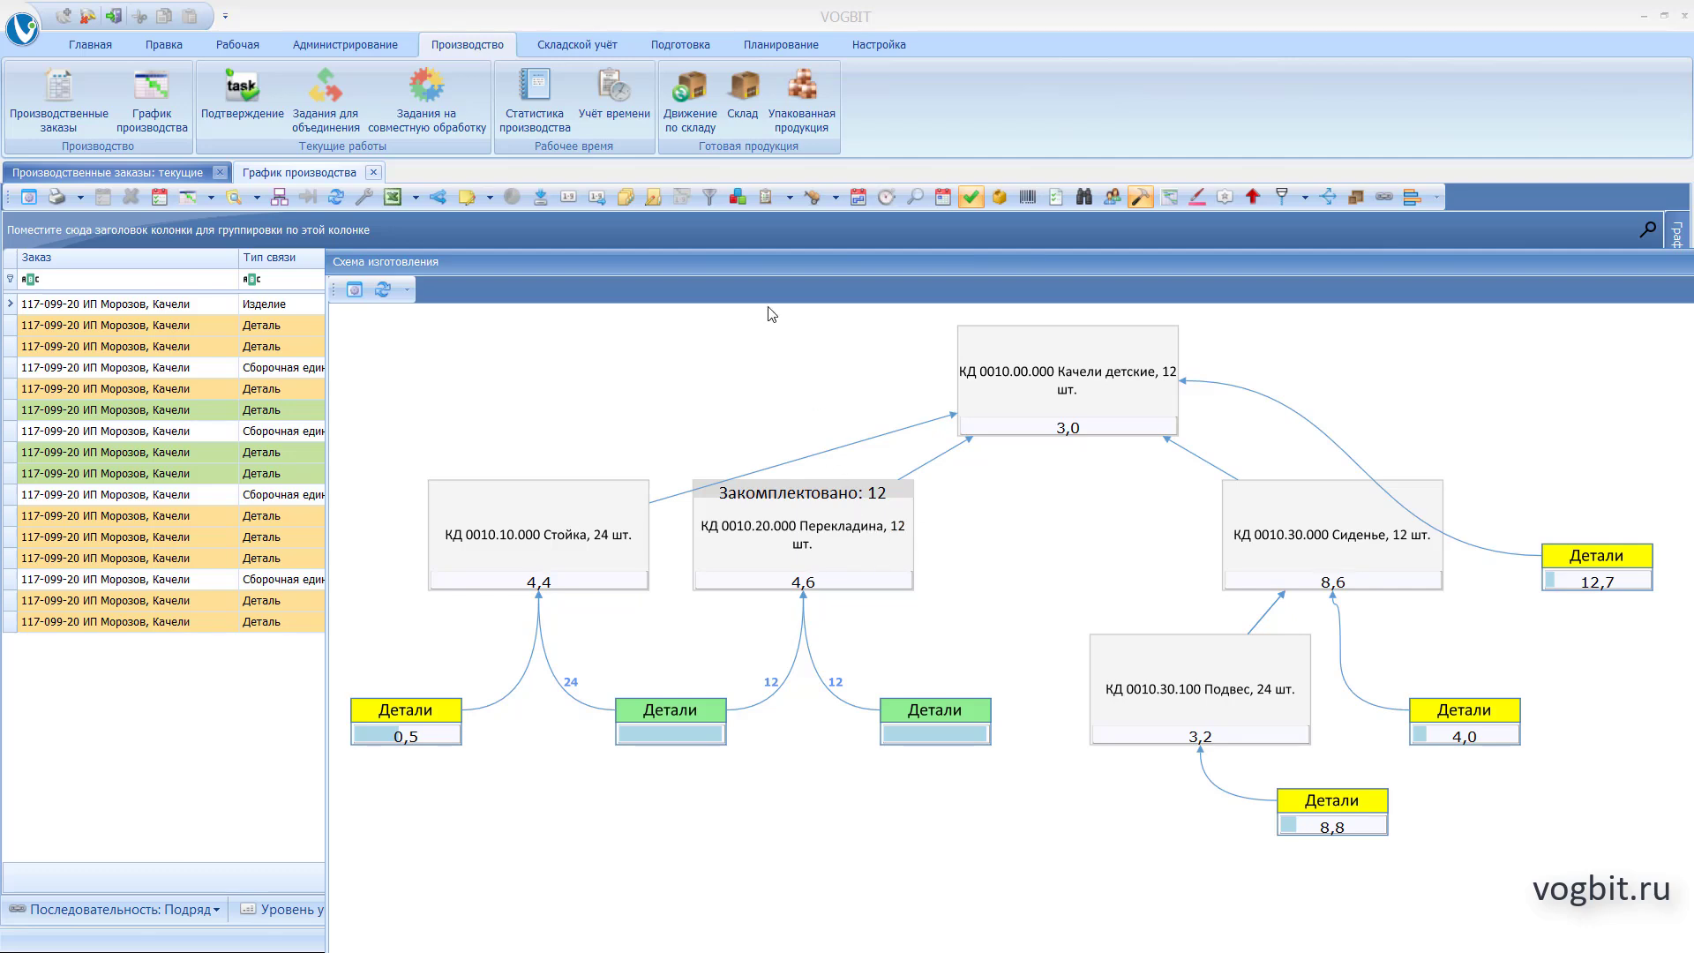
{"action": "left_click_drag", "start_coordinate": [807, 288], "coordinate": [871, 395]}
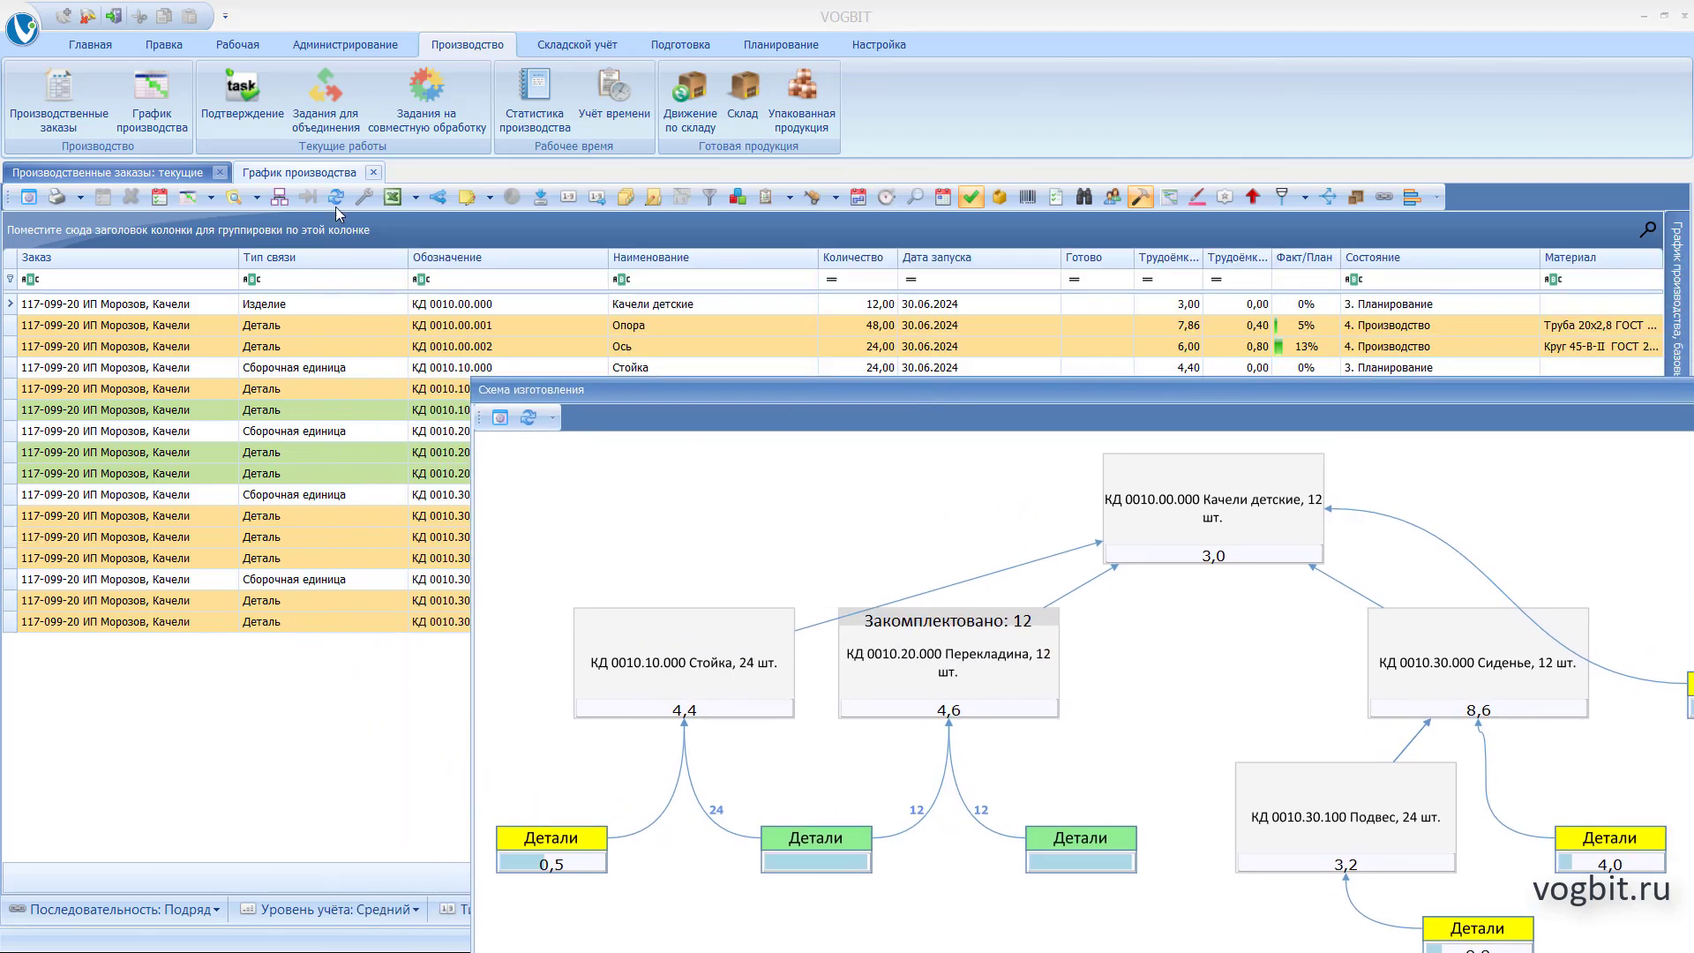
Filter the schedule to the Перекладина assembly and generate its Маршрутный лист с чертежом (PDF) report
{"action": "left_click", "coordinate": [953, 671]}
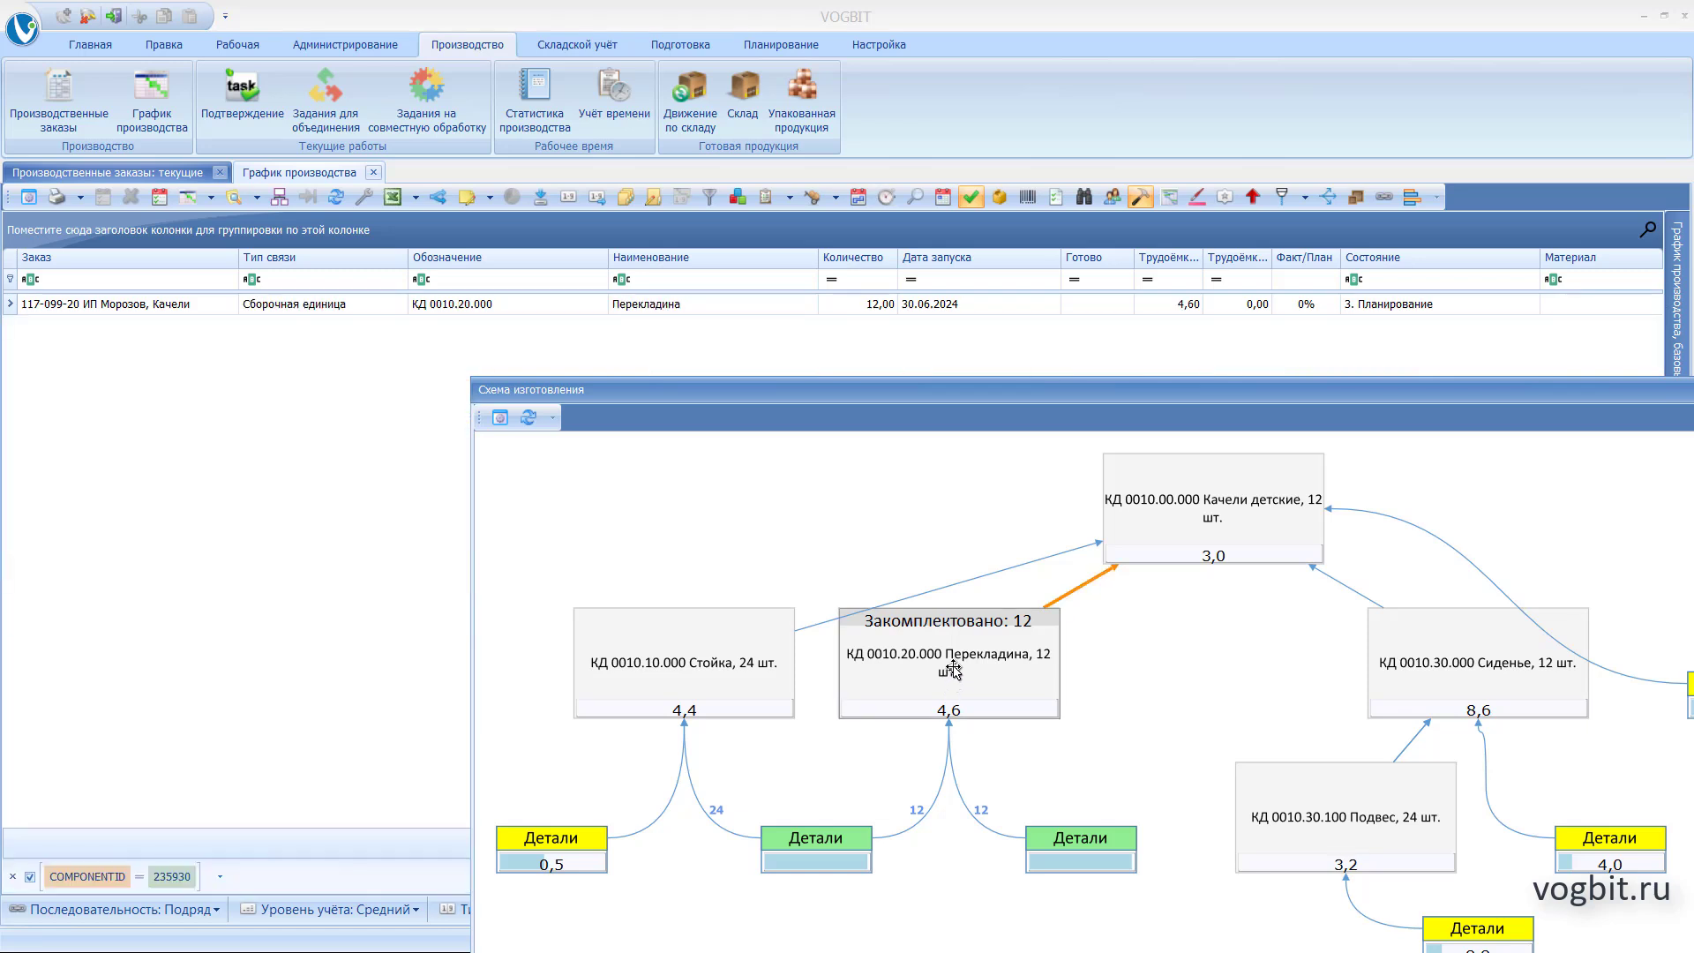
{"action": "right_click", "coordinate": [360, 313]}
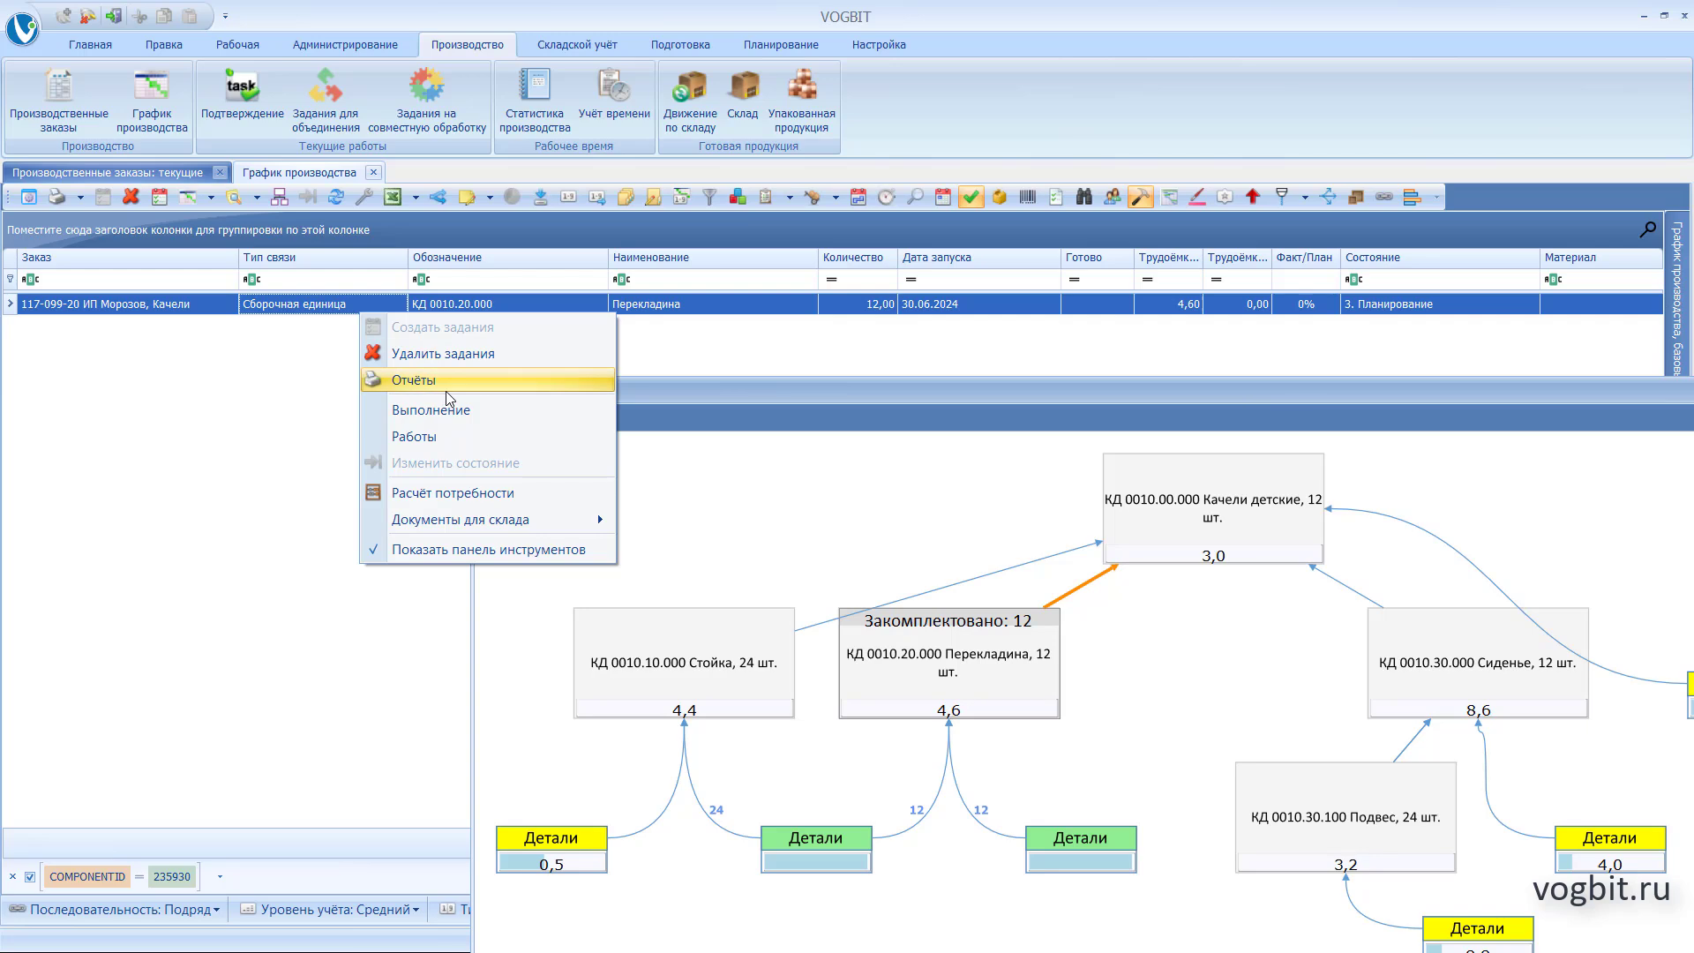
{"action": "left_click", "coordinate": [447, 388]}
{"action": "left_click", "coordinate": [646, 289]}
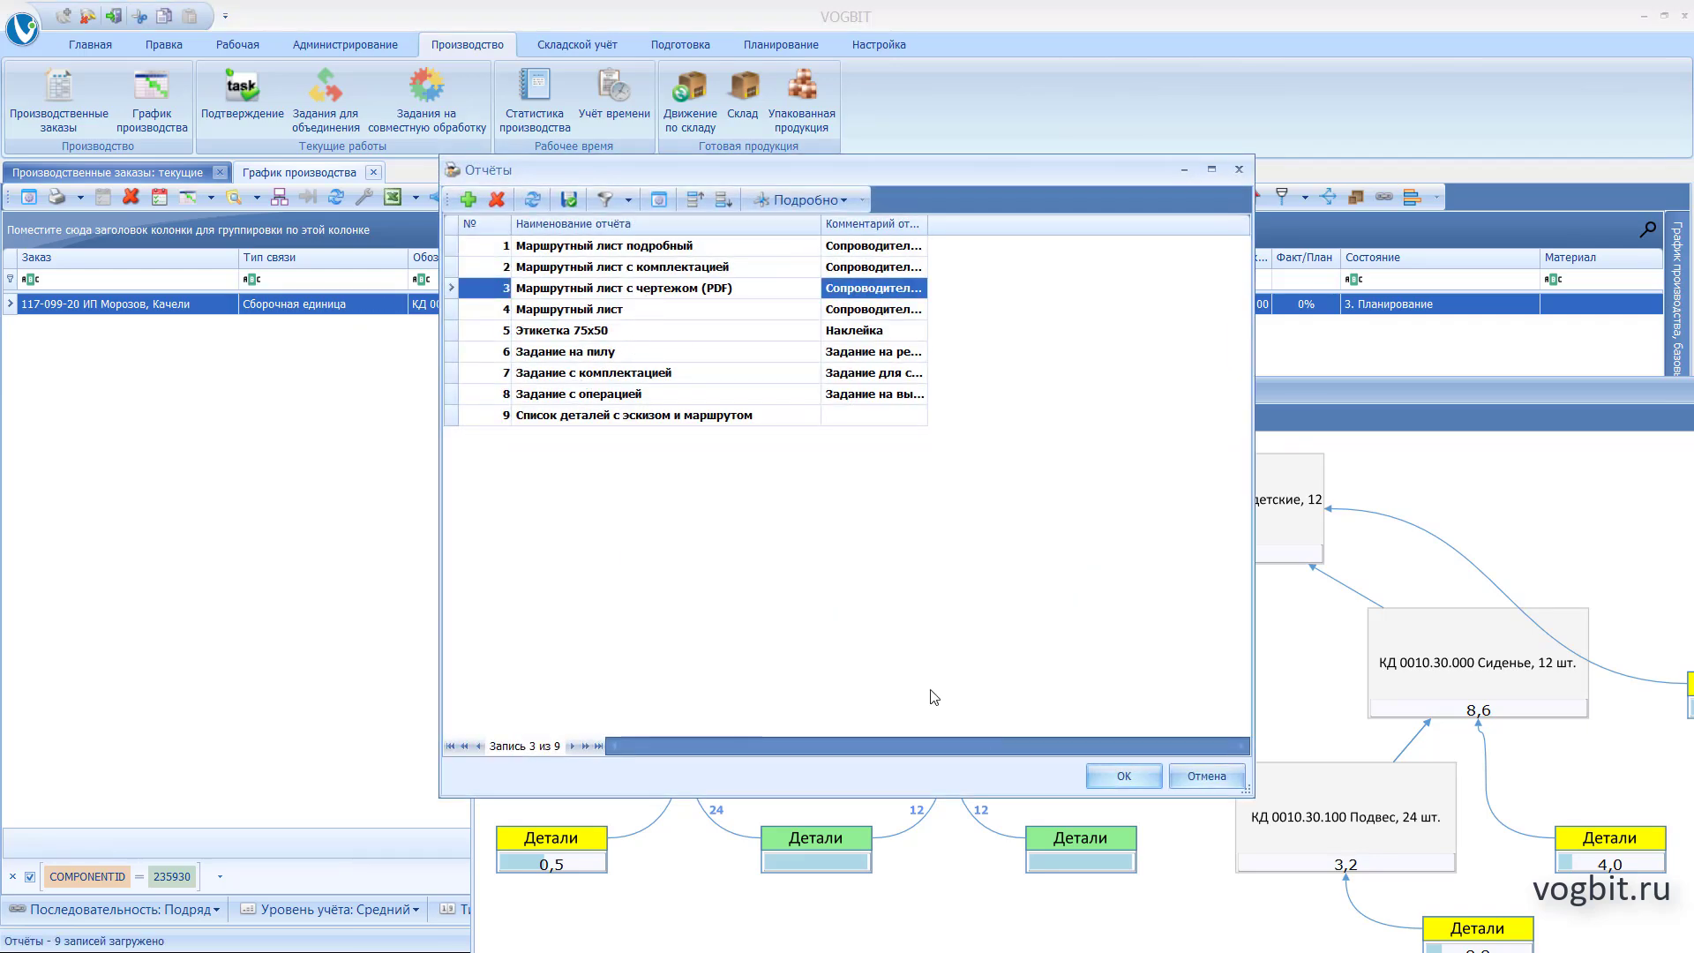
{"action": "left_click", "coordinate": [1130, 777]}
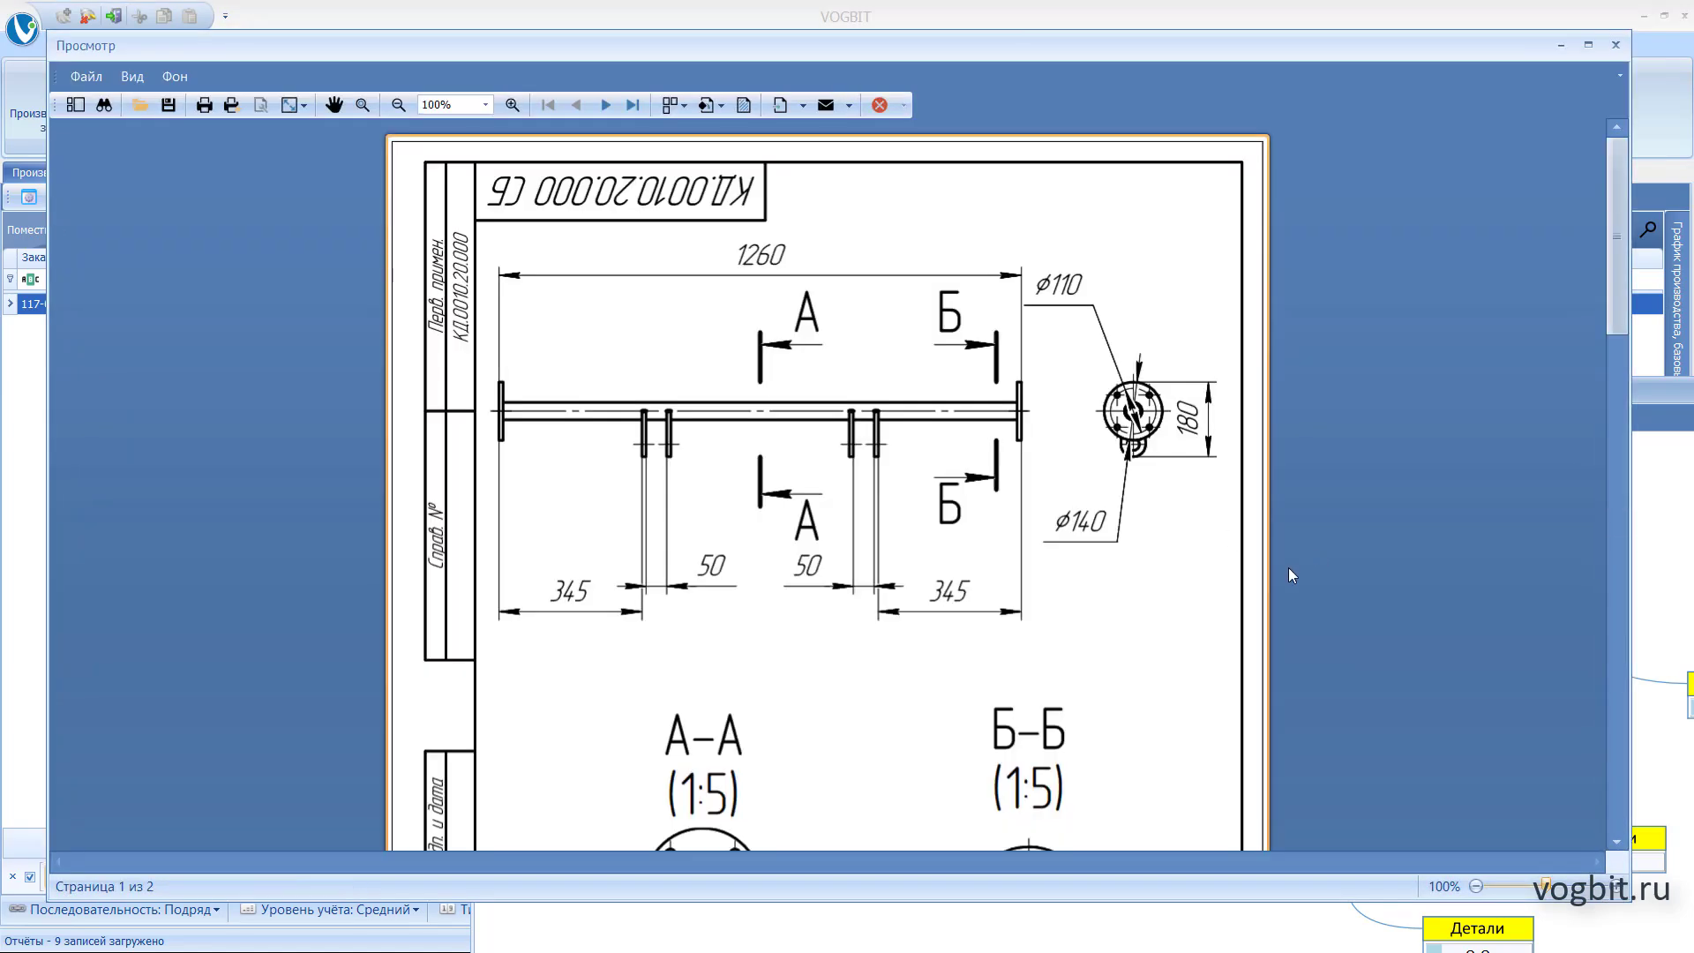
Examine the assembly drawing and the operation route in the report preview at 70% zoom, and close the preview
{"action": "scroll", "coordinate": [1288, 569], "scroll_direction": "down", "scroll_amount": 3, "text": "ctrl"}
{"action": "scroll", "coordinate": [1061, 568], "scroll_direction": "down", "scroll_amount": 2}
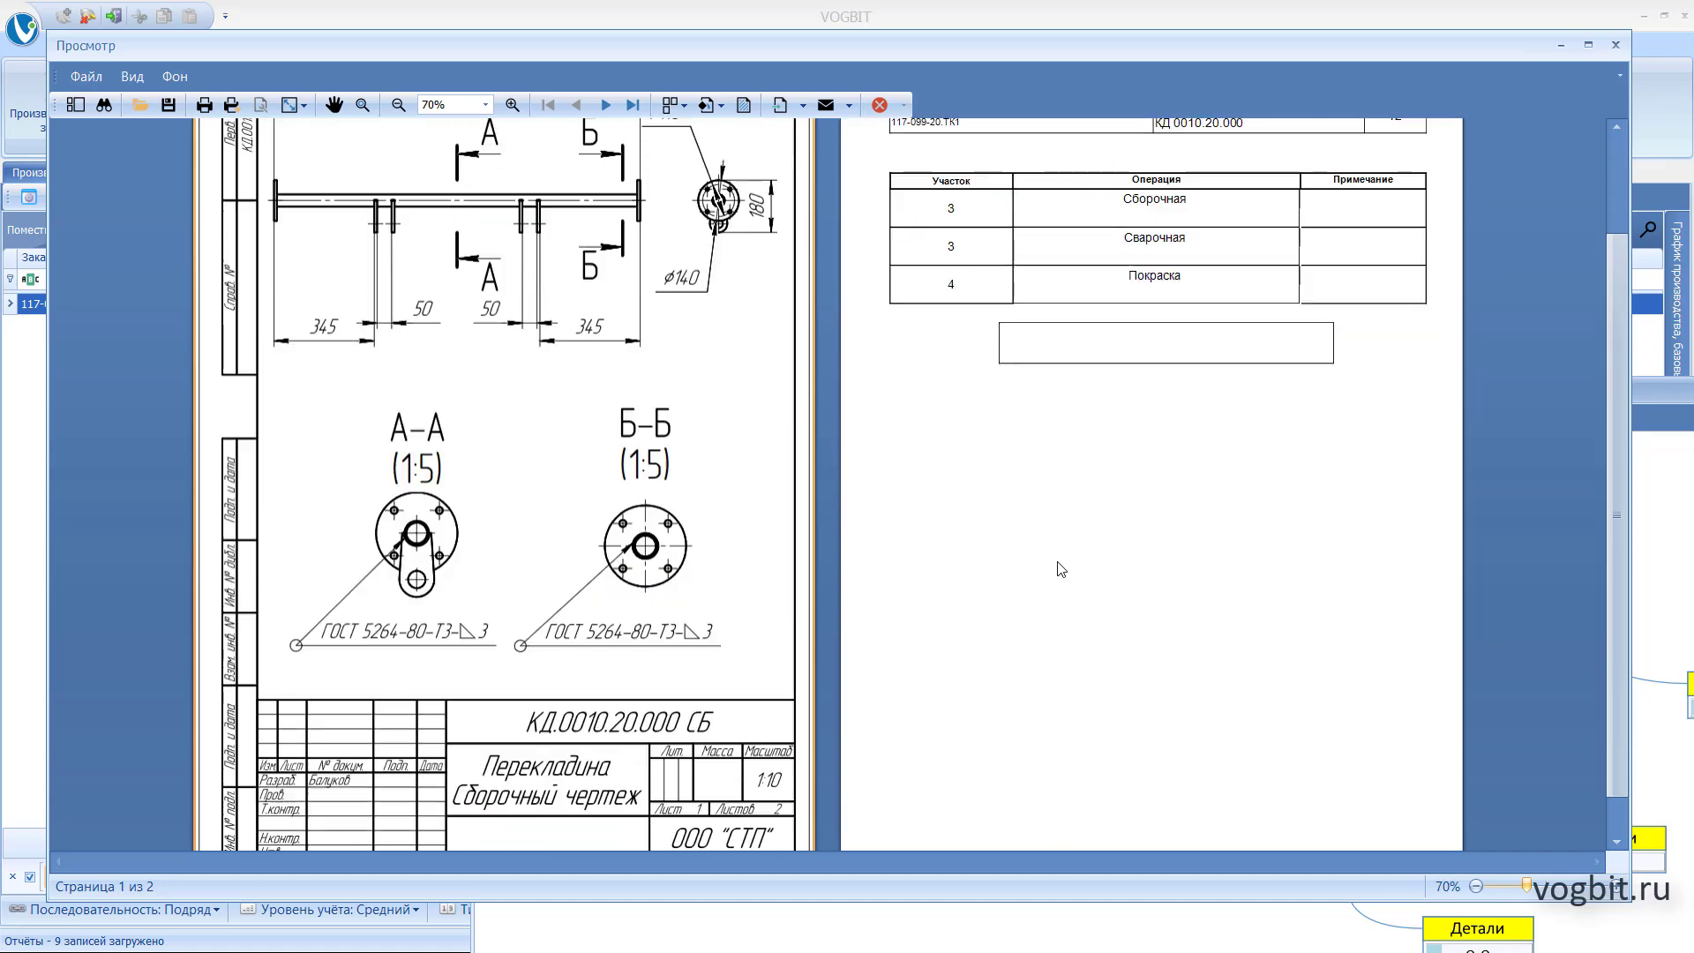
{"action": "scroll", "coordinate": [1061, 568], "scroll_direction": "up", "scroll_amount": 2}
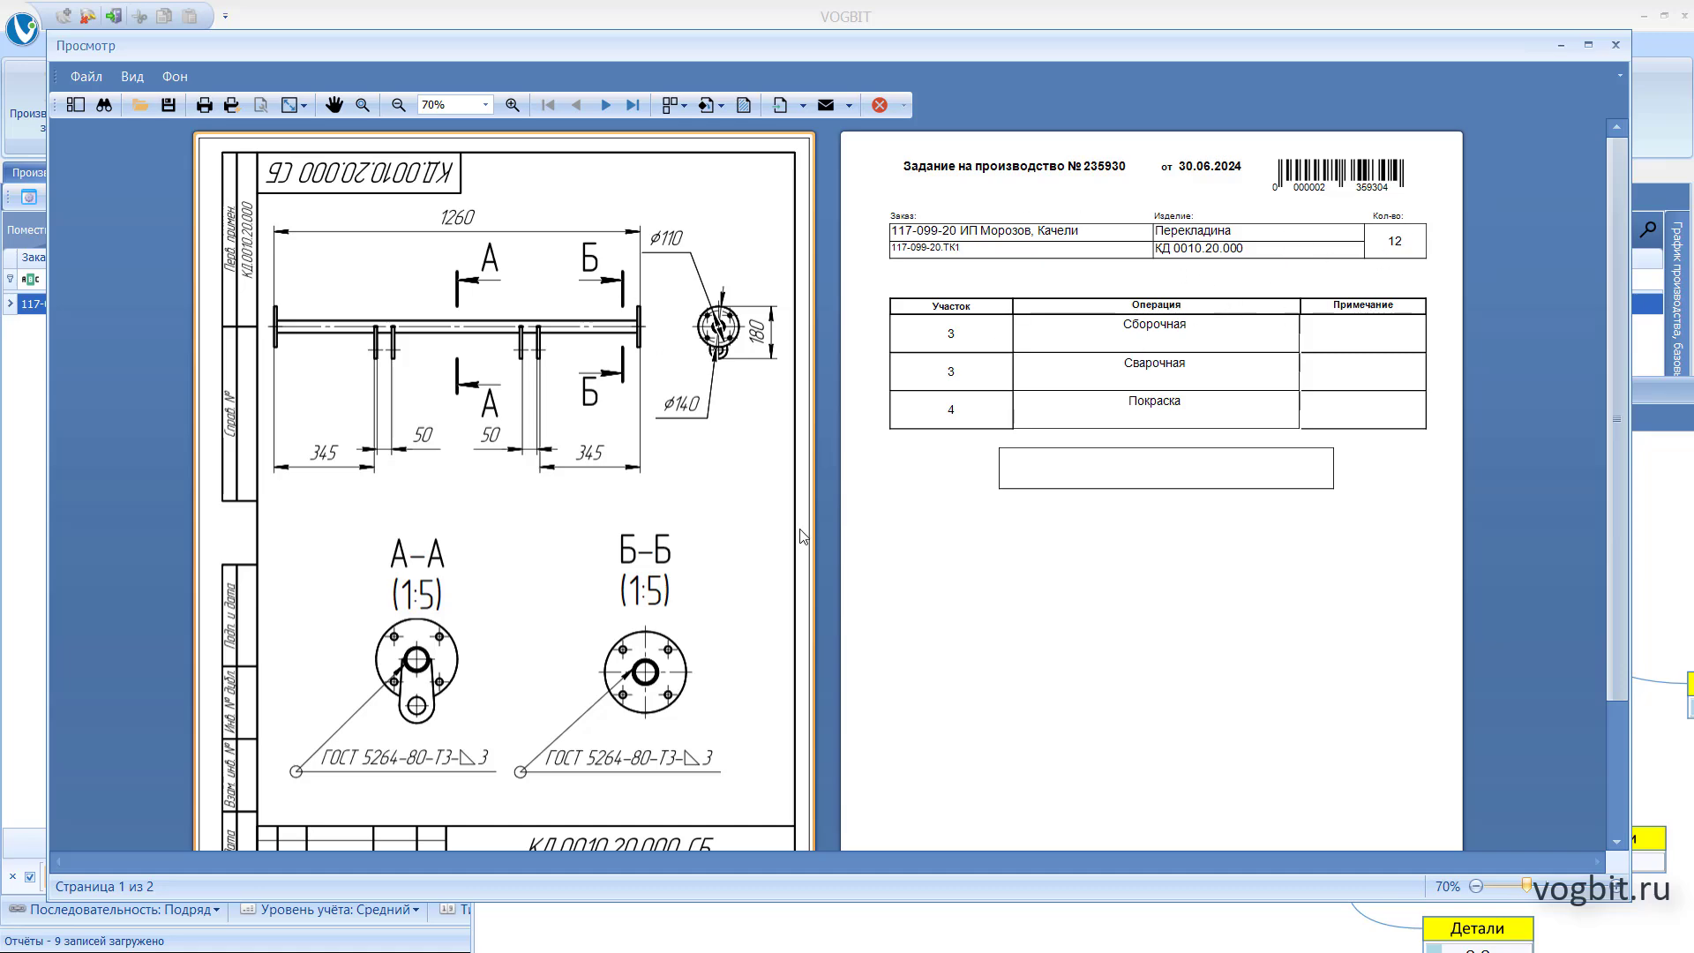
{"action": "scroll", "coordinate": [801, 538], "scroll_direction": "down", "scroll_amount": 3}
{"action": "scroll", "coordinate": [798, 560], "scroll_direction": "up", "scroll_amount": 3}
{"action": "scroll", "coordinate": [883, 627], "scroll_direction": "down", "scroll_amount": 1}
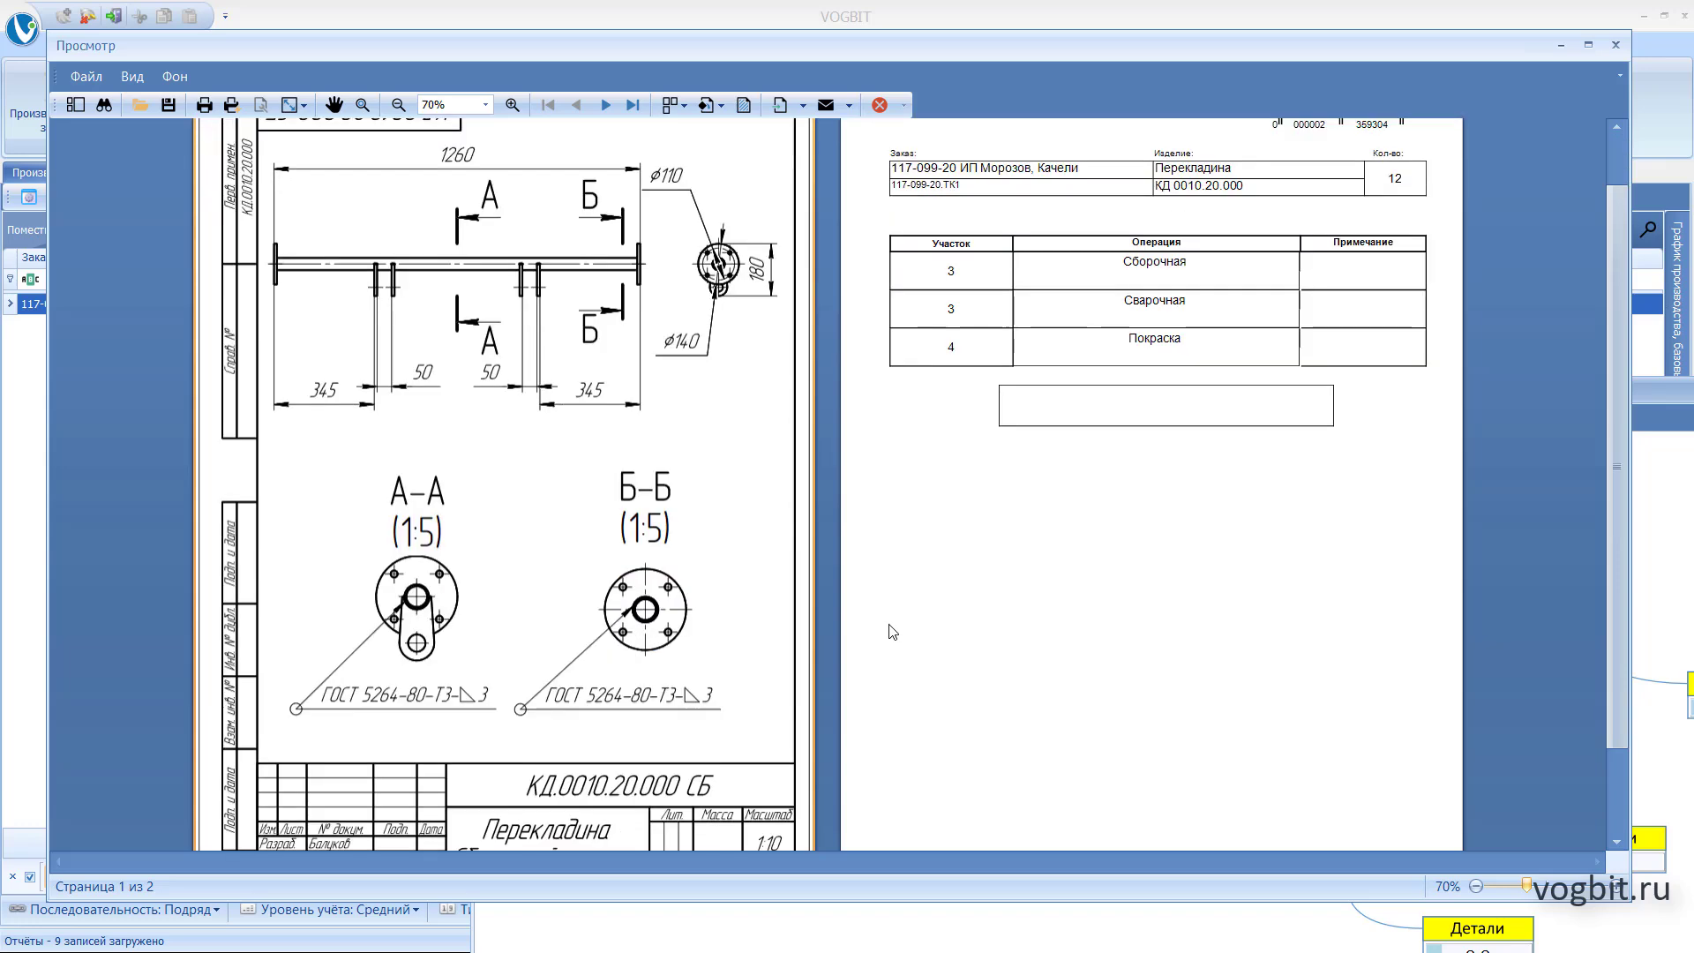
{"action": "left_click", "coordinate": [1619, 46]}
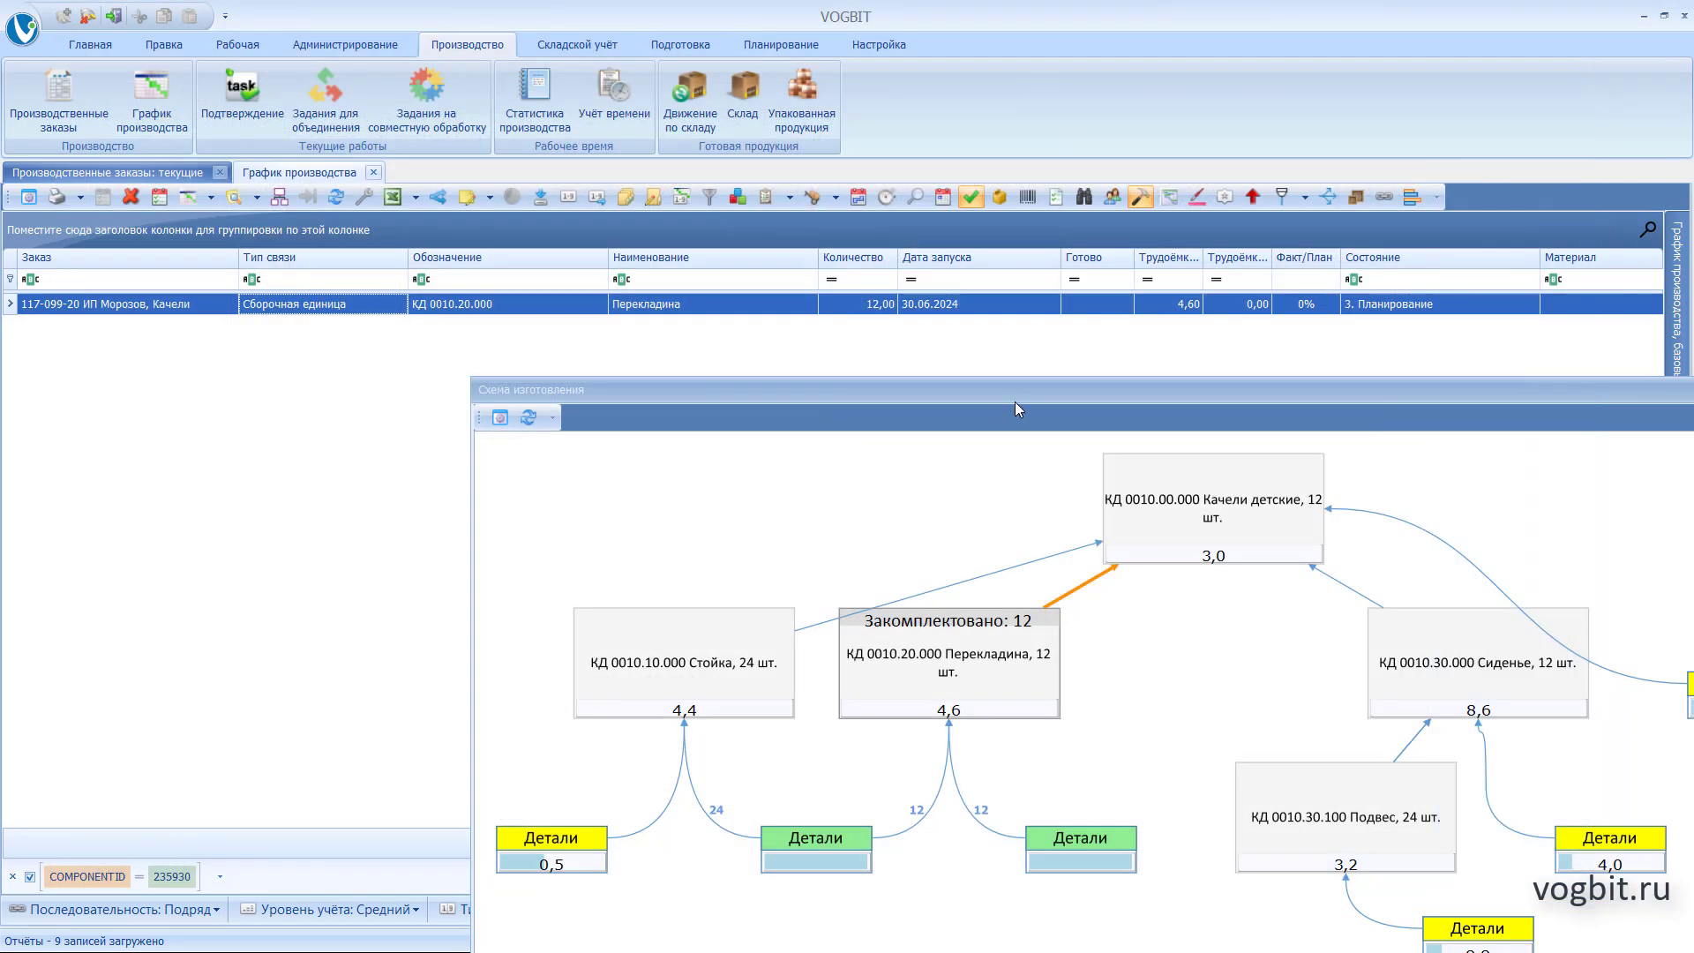
Uncover the schedule from behind the manufacturing scheme and switch it to the Текущие работы view
{"action": "left_click_drag", "start_coordinate": [1014, 408], "coordinate": [1001, 346]}
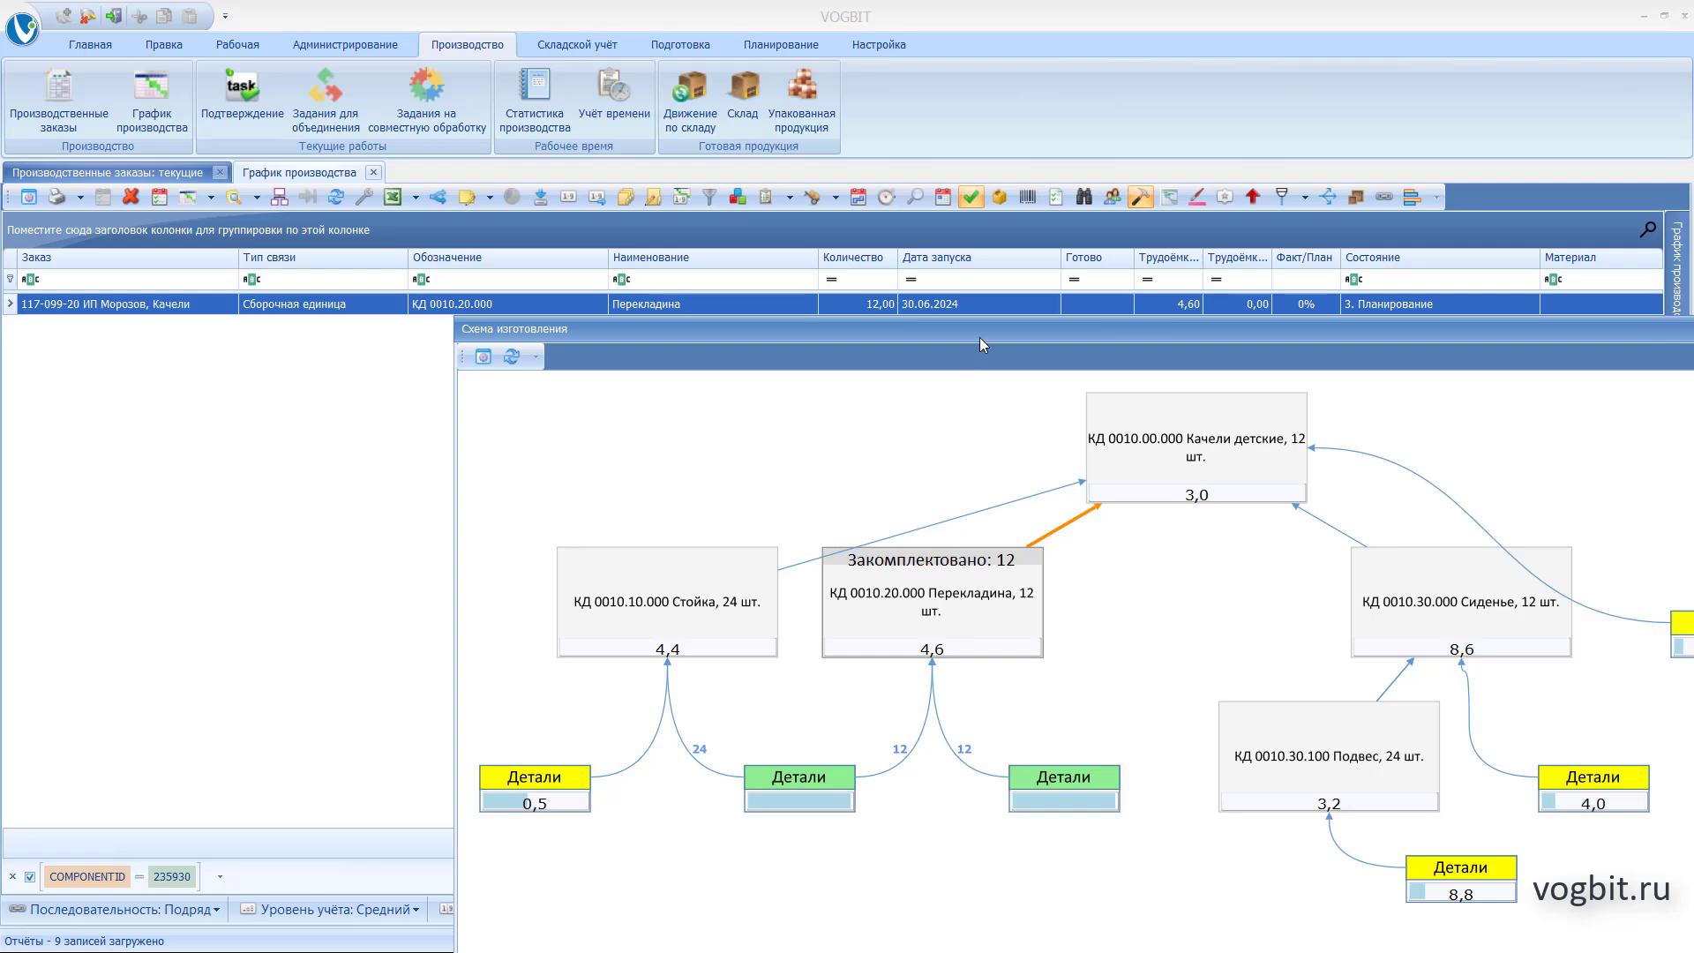
{"action": "left_click_drag", "start_coordinate": [981, 330], "coordinate": [817, 304]}
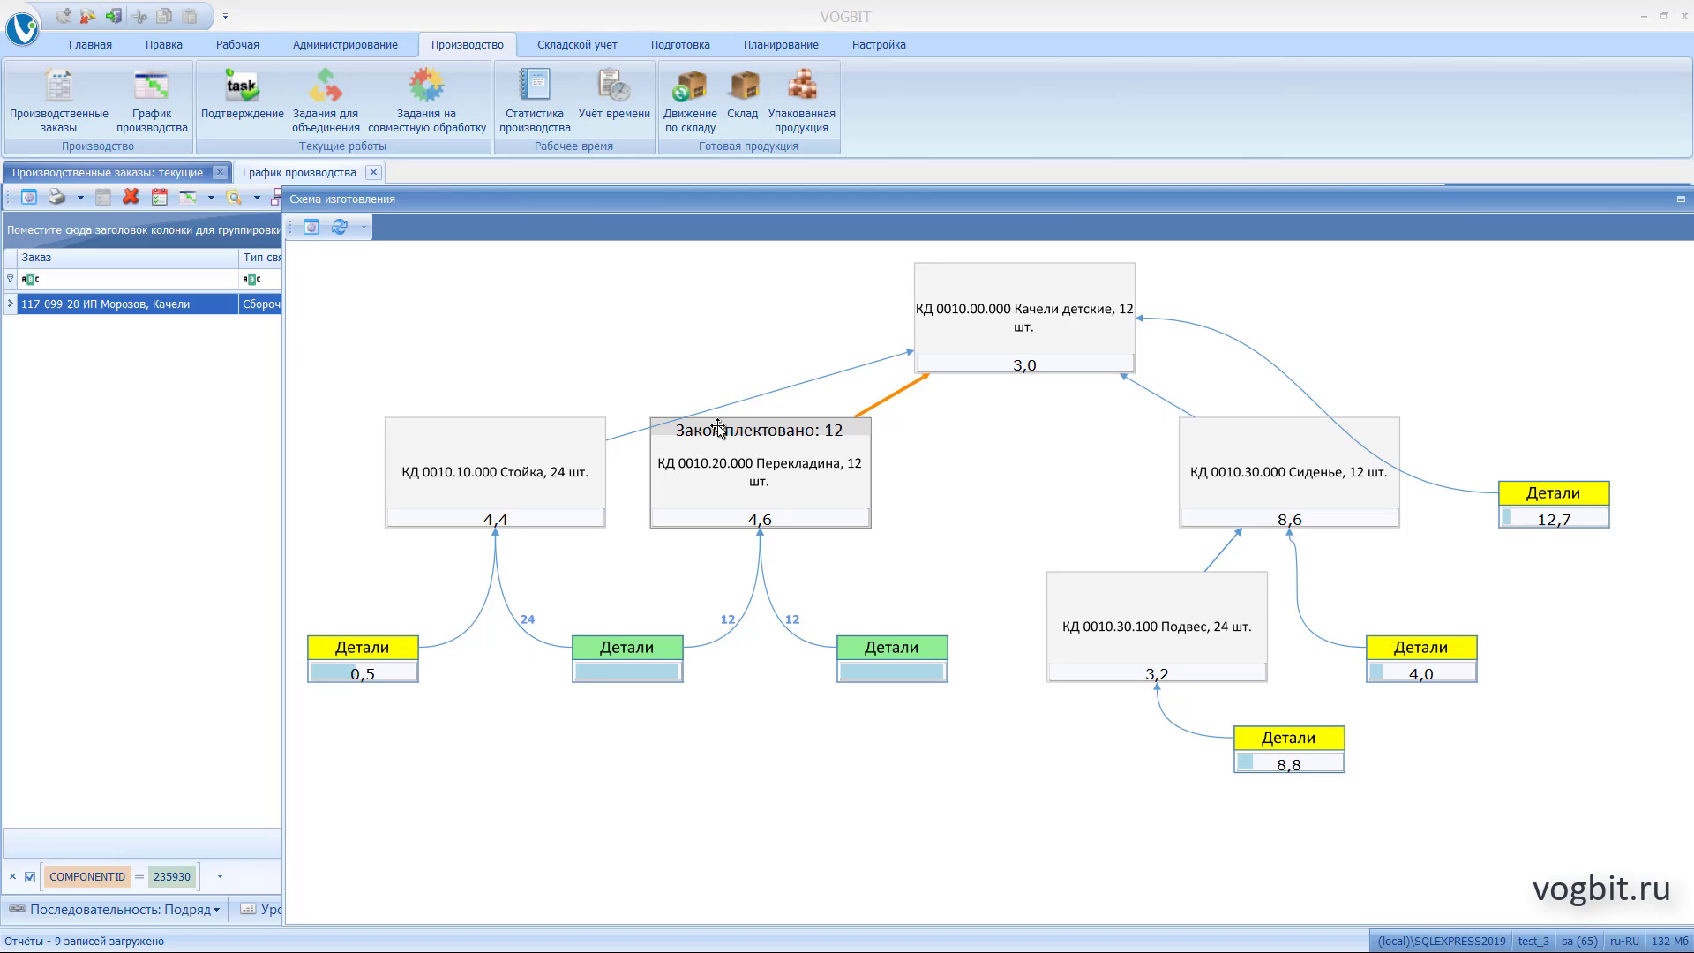
{"action": "left_click_drag", "start_coordinate": [743, 204], "coordinate": [696, 653]}
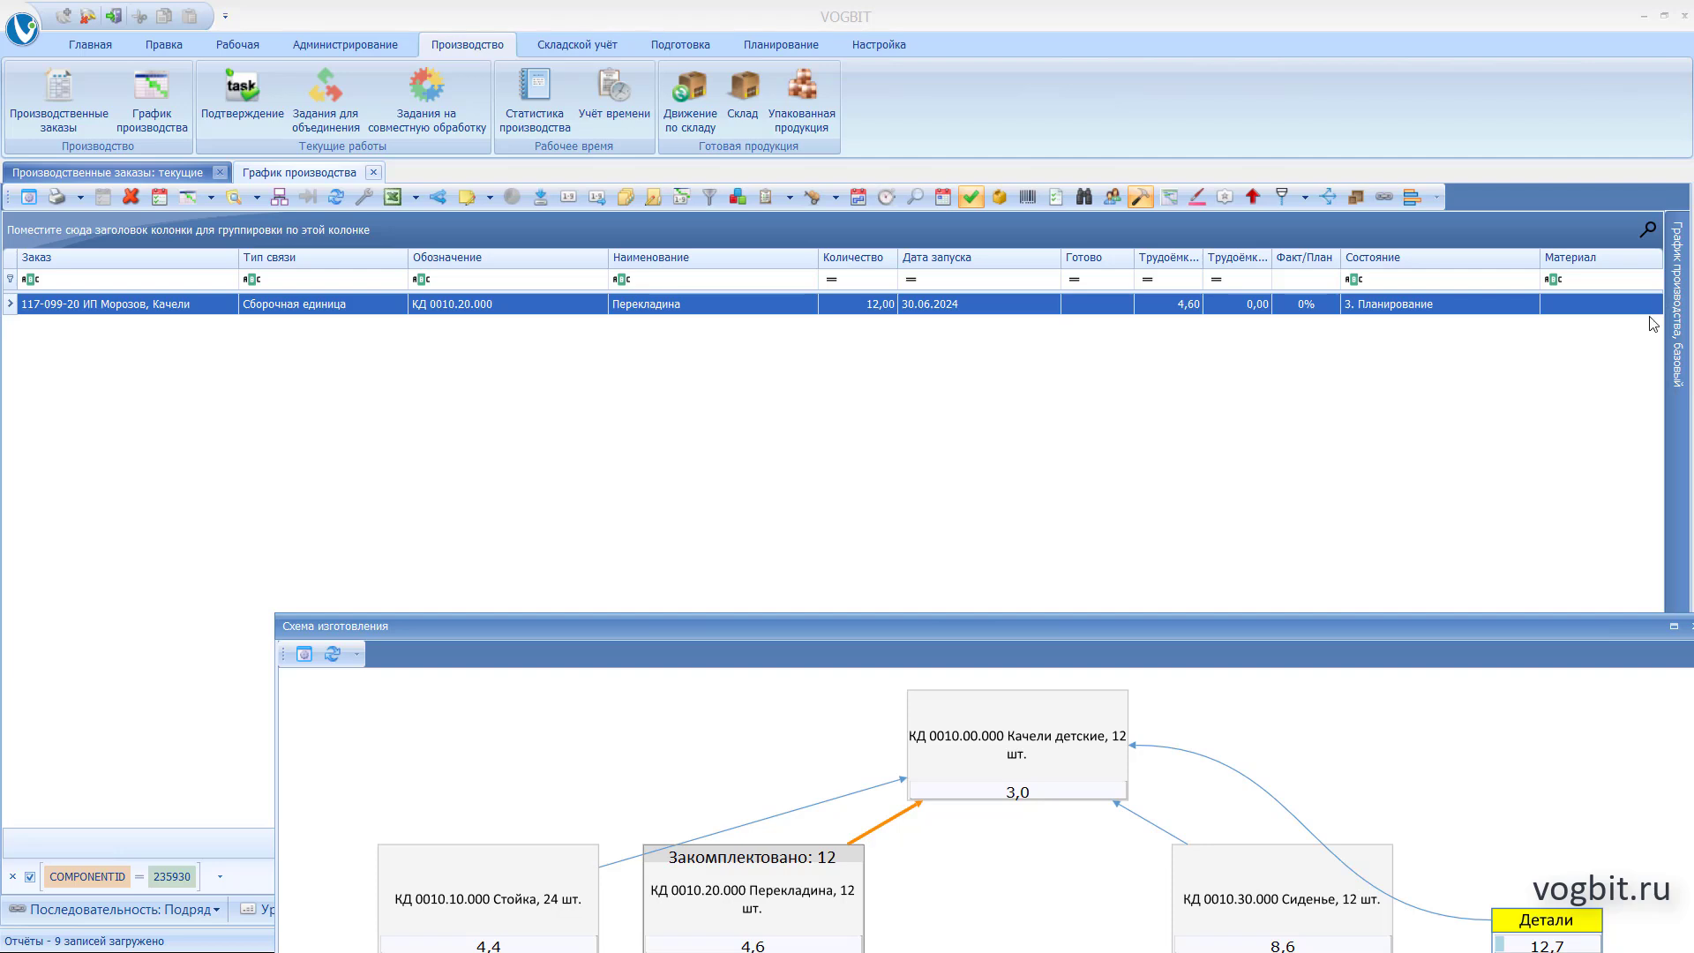
{"action": "left_click", "coordinate": [1681, 317]}
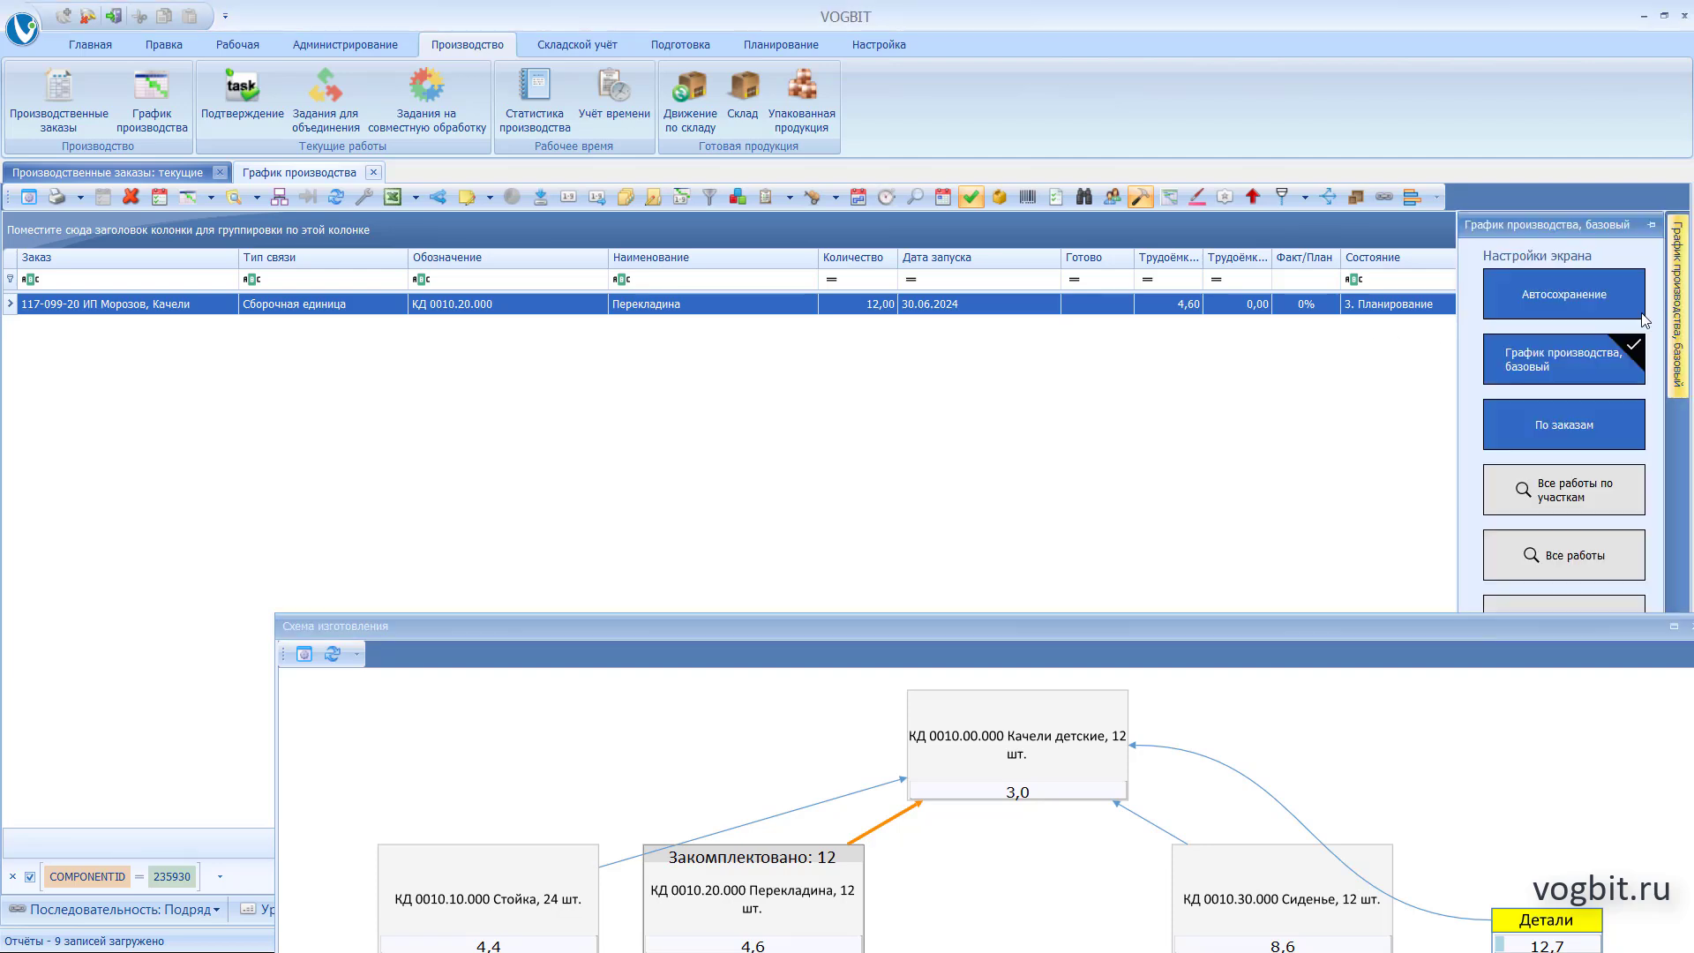
{"action": "left_click_drag", "start_coordinate": [1241, 629], "coordinate": [1256, 703]}
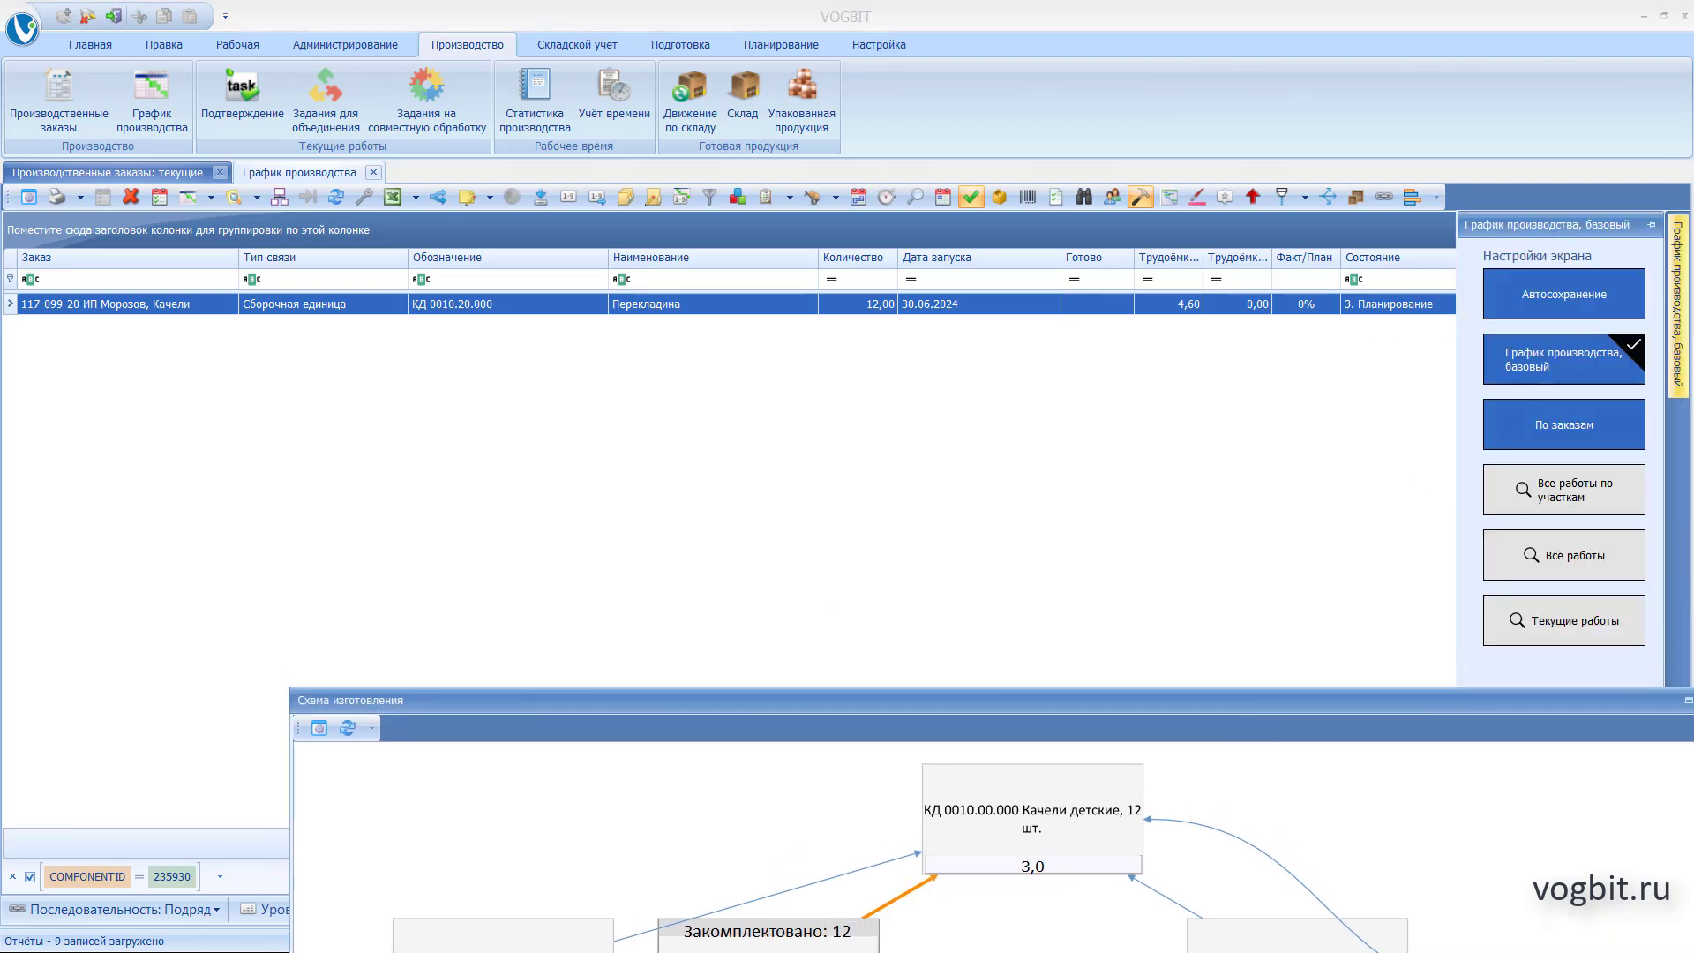
{"action": "left_click", "coordinate": [1556, 624]}
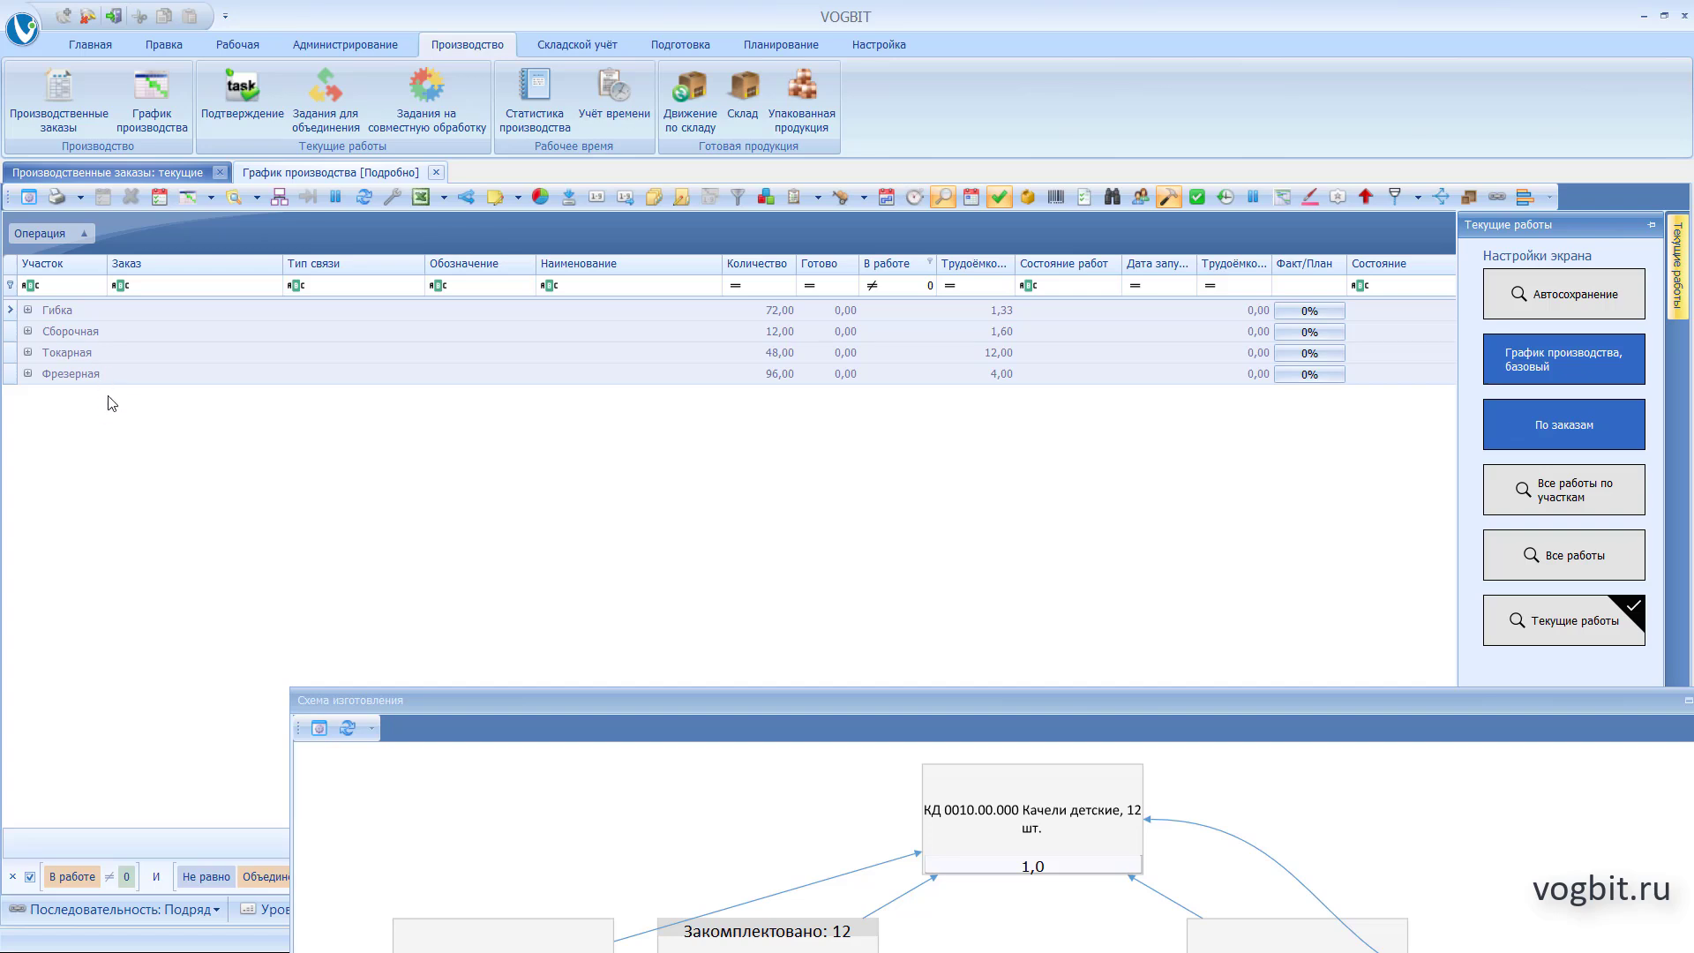
Filter the current works by the Перекладина block in the manufacturing scheme and expand the Сборочная operation group
{"action": "left_click_drag", "start_coordinate": [579, 701], "coordinate": [570, 441]}
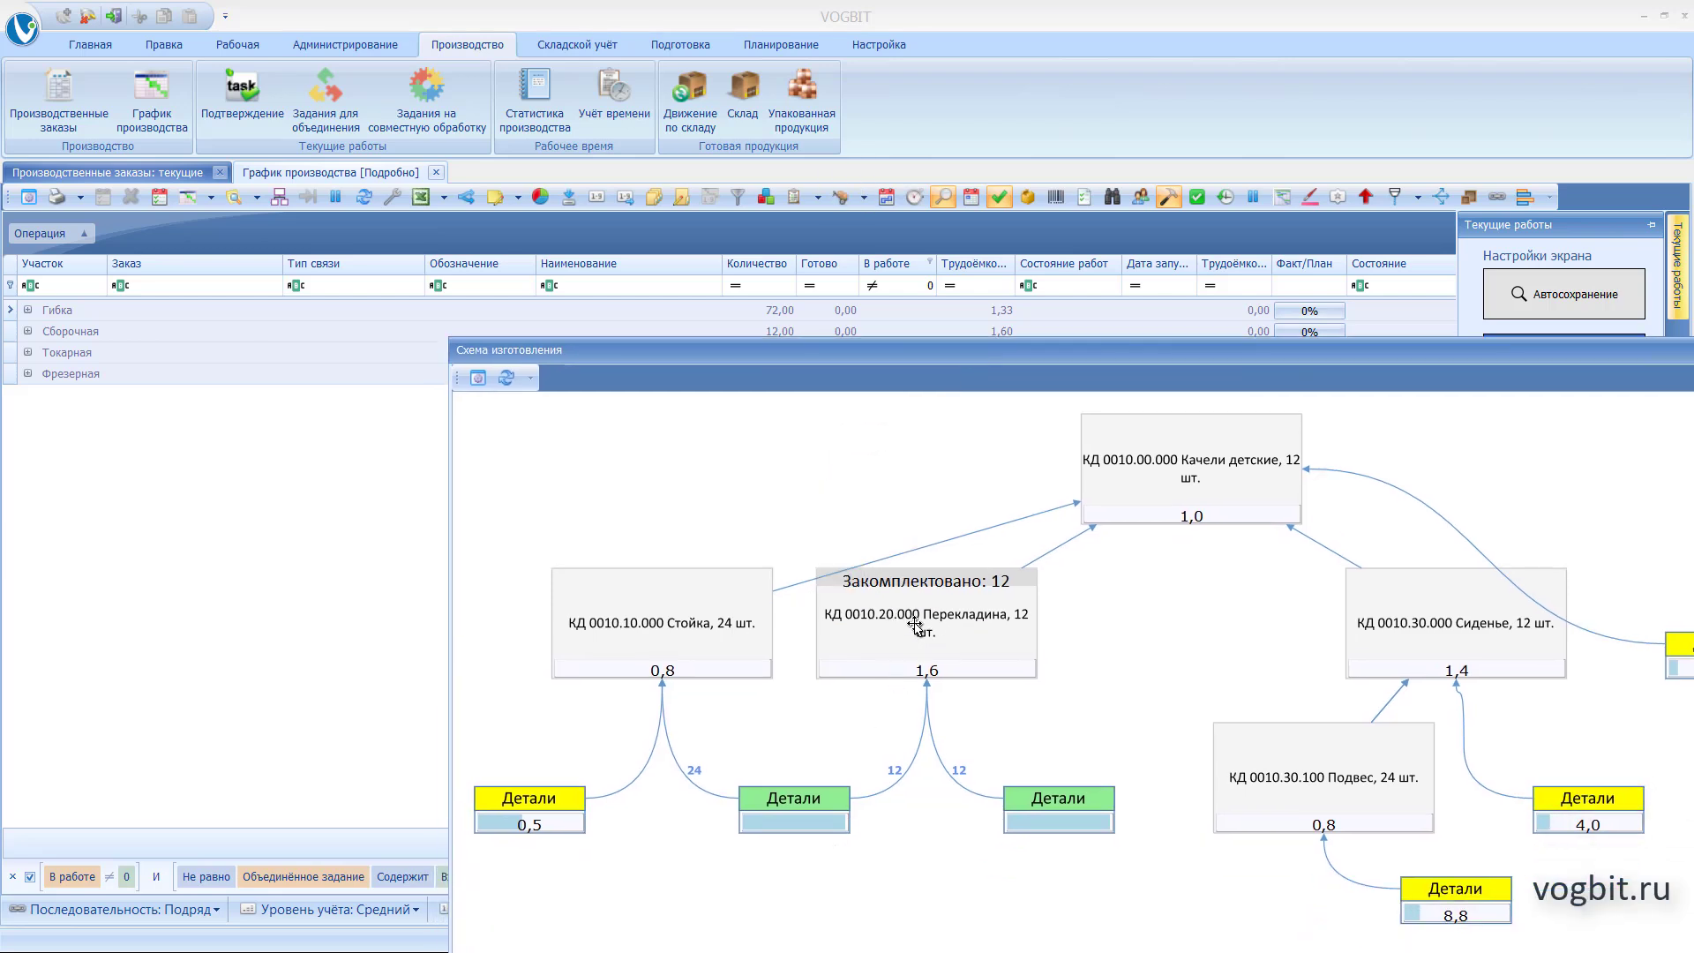
{"action": "left_click", "coordinate": [916, 627]}
{"action": "left_click", "coordinate": [29, 314]}
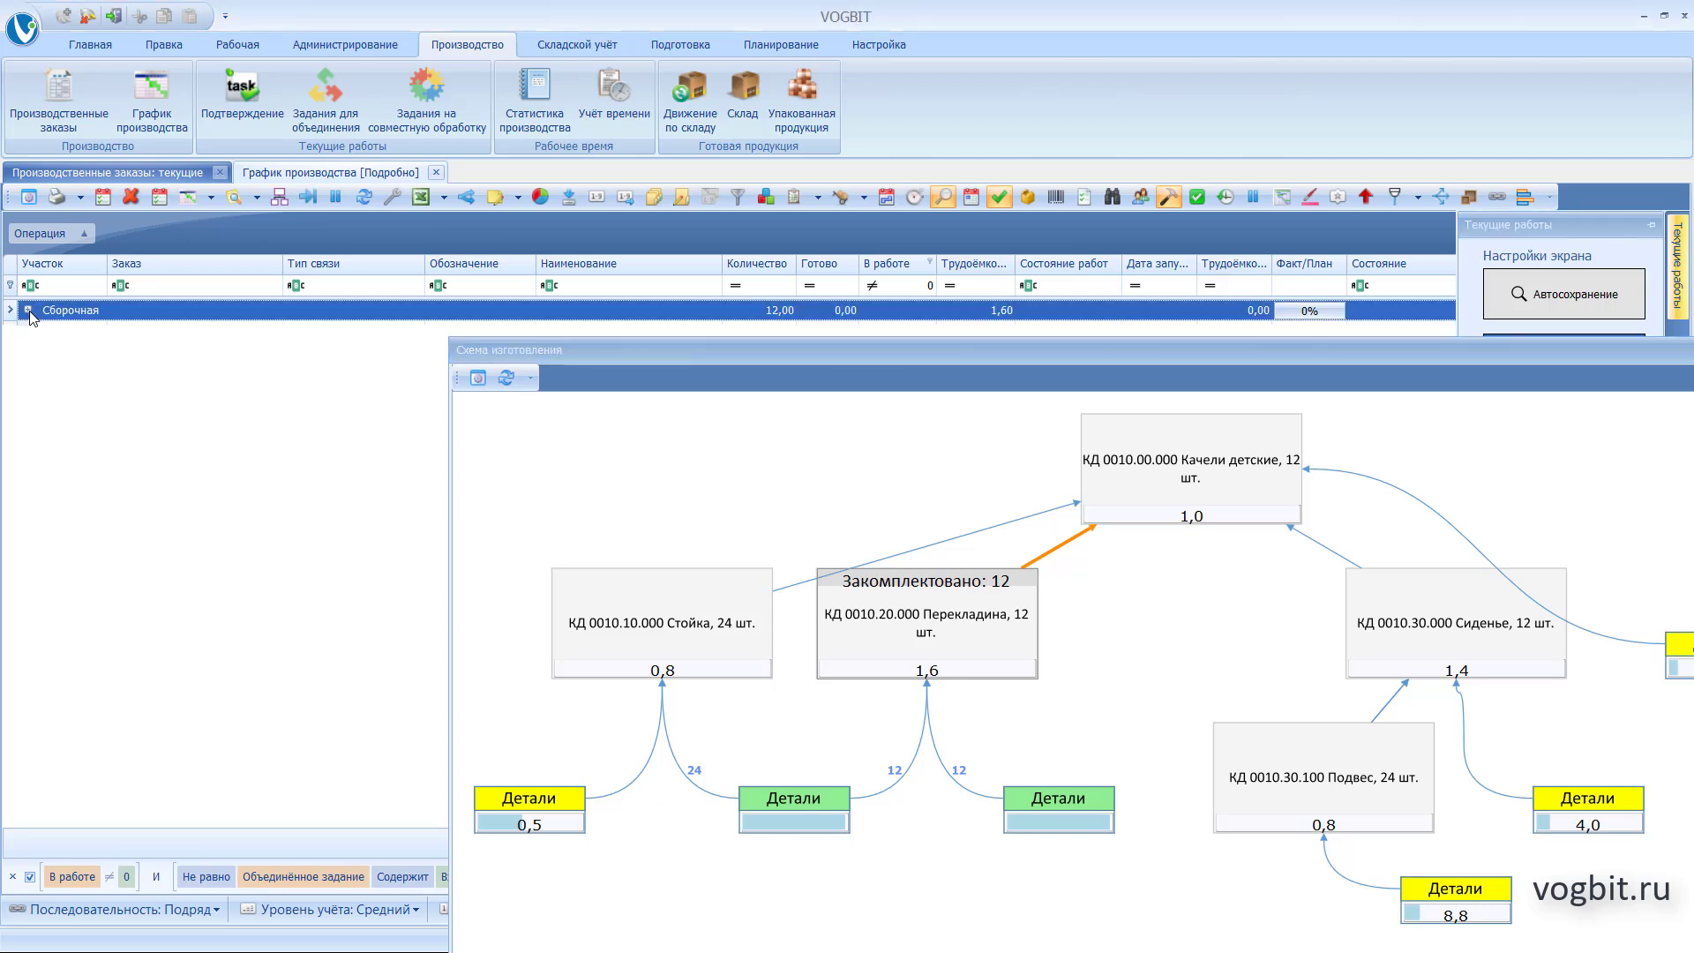
{"action": "left_click", "coordinate": [29, 311]}
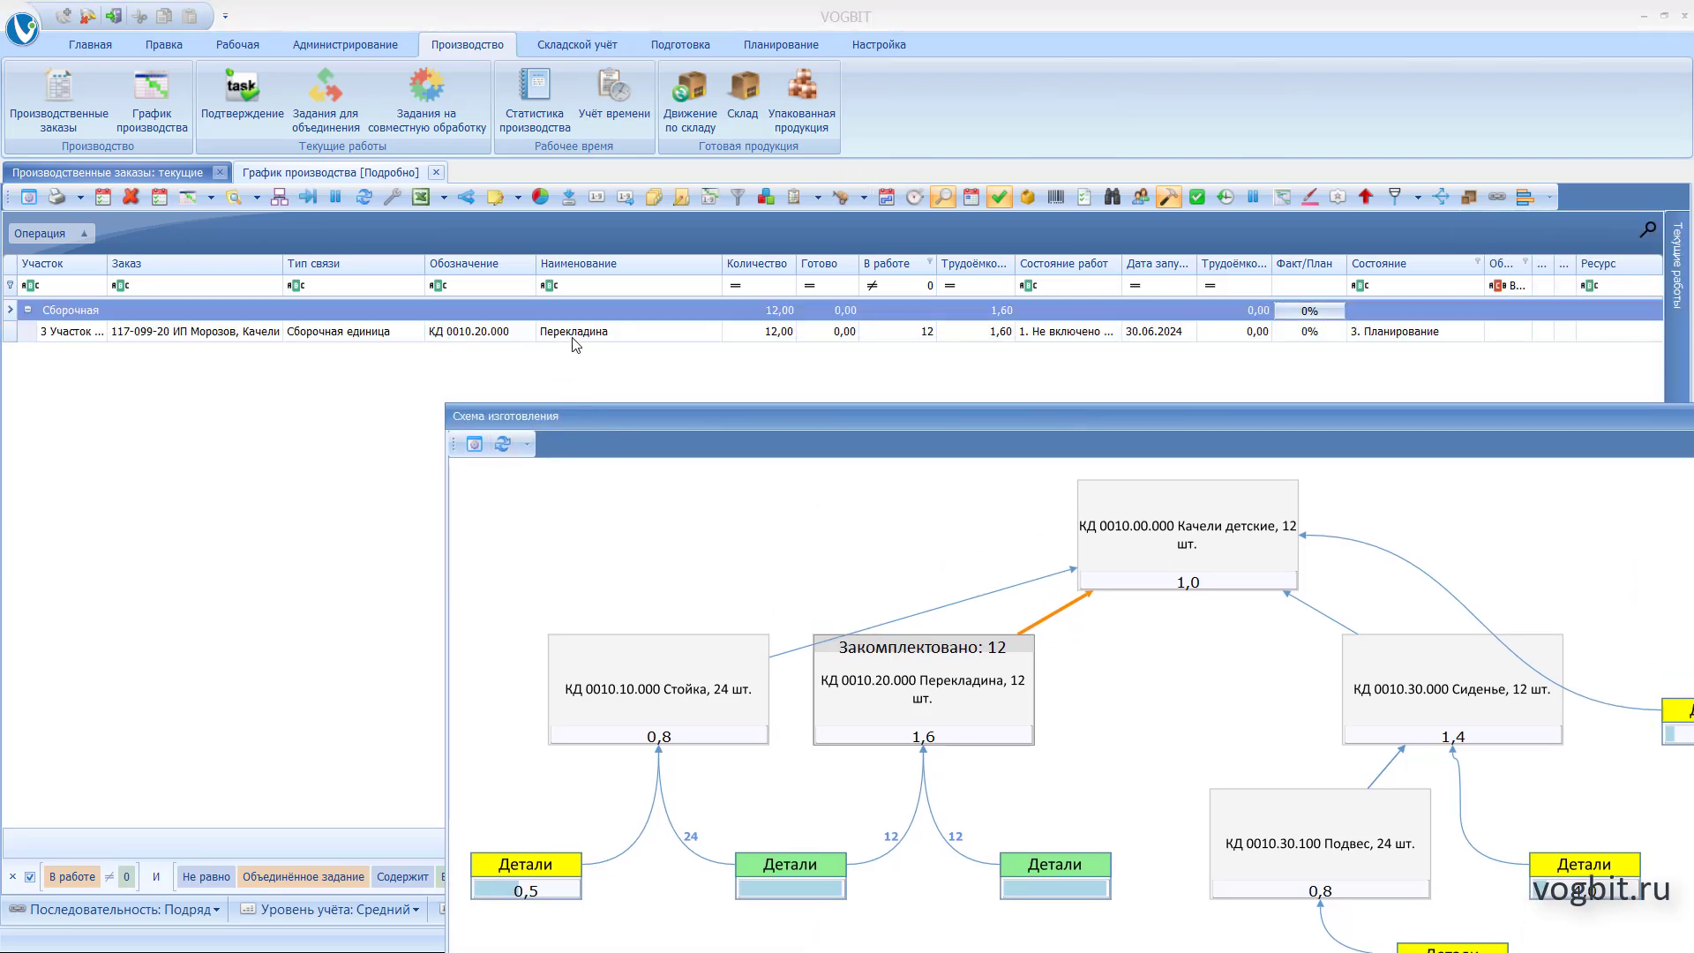
Mark the Сборочная job for Перекладина as issued, and refresh the schedule to update the manufacturing scheme
{"action": "left_click", "coordinate": [575, 336]}
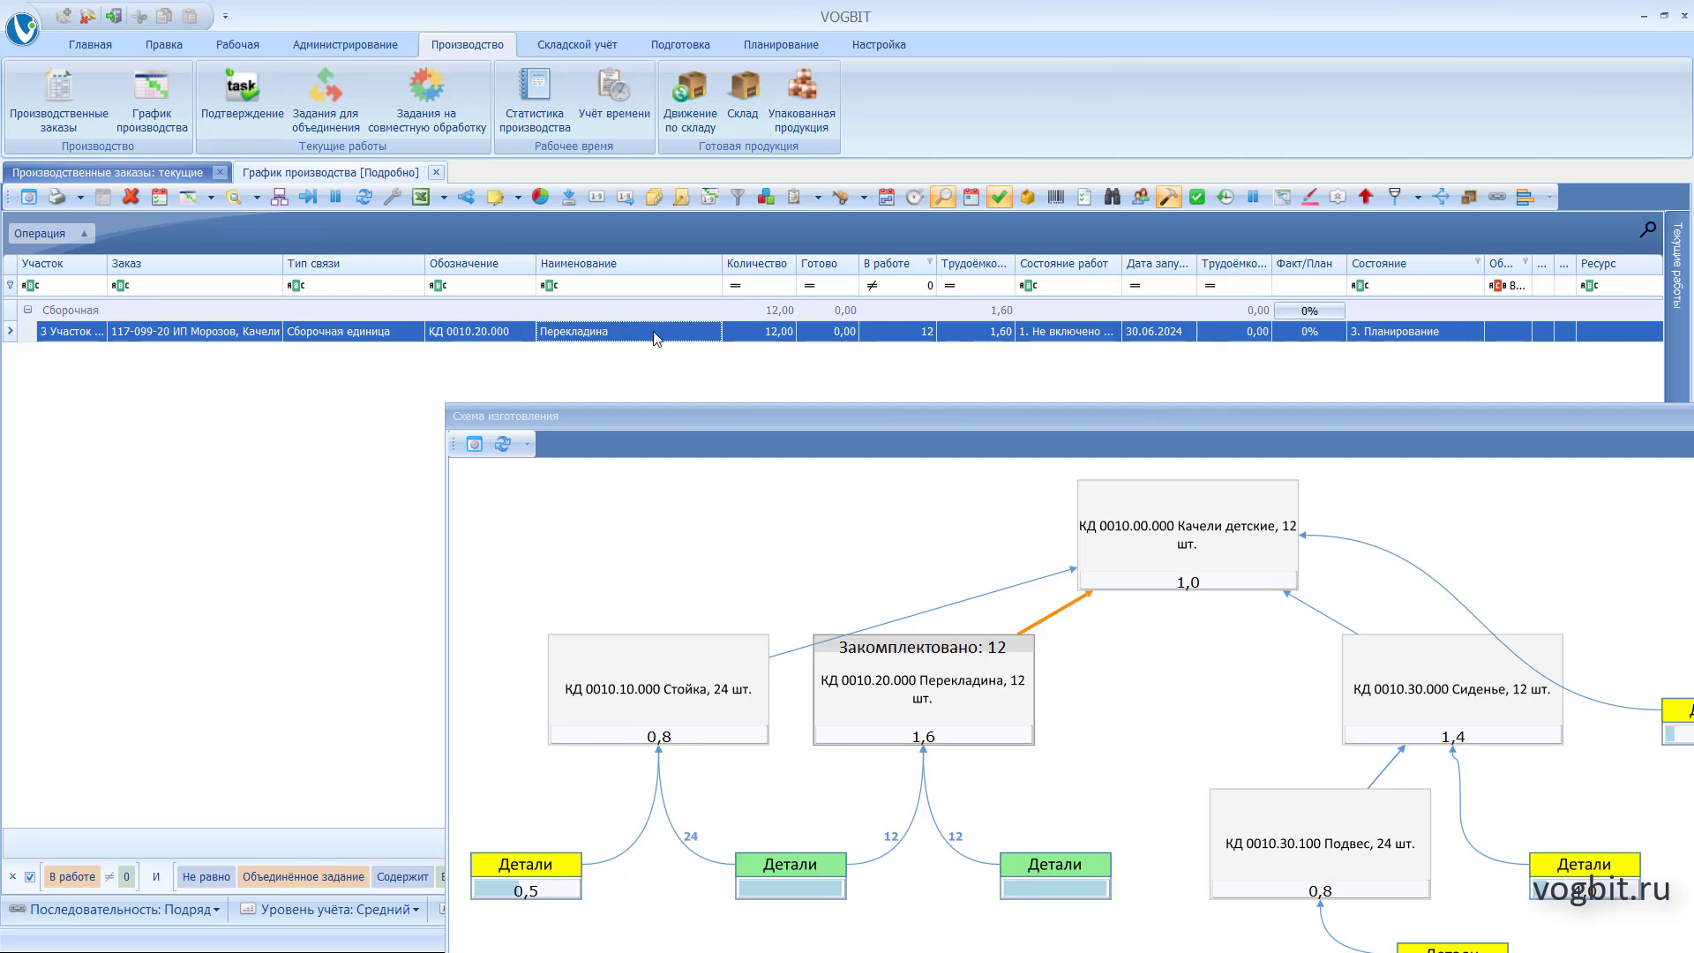
{"action": "left_click", "coordinate": [312, 202]}
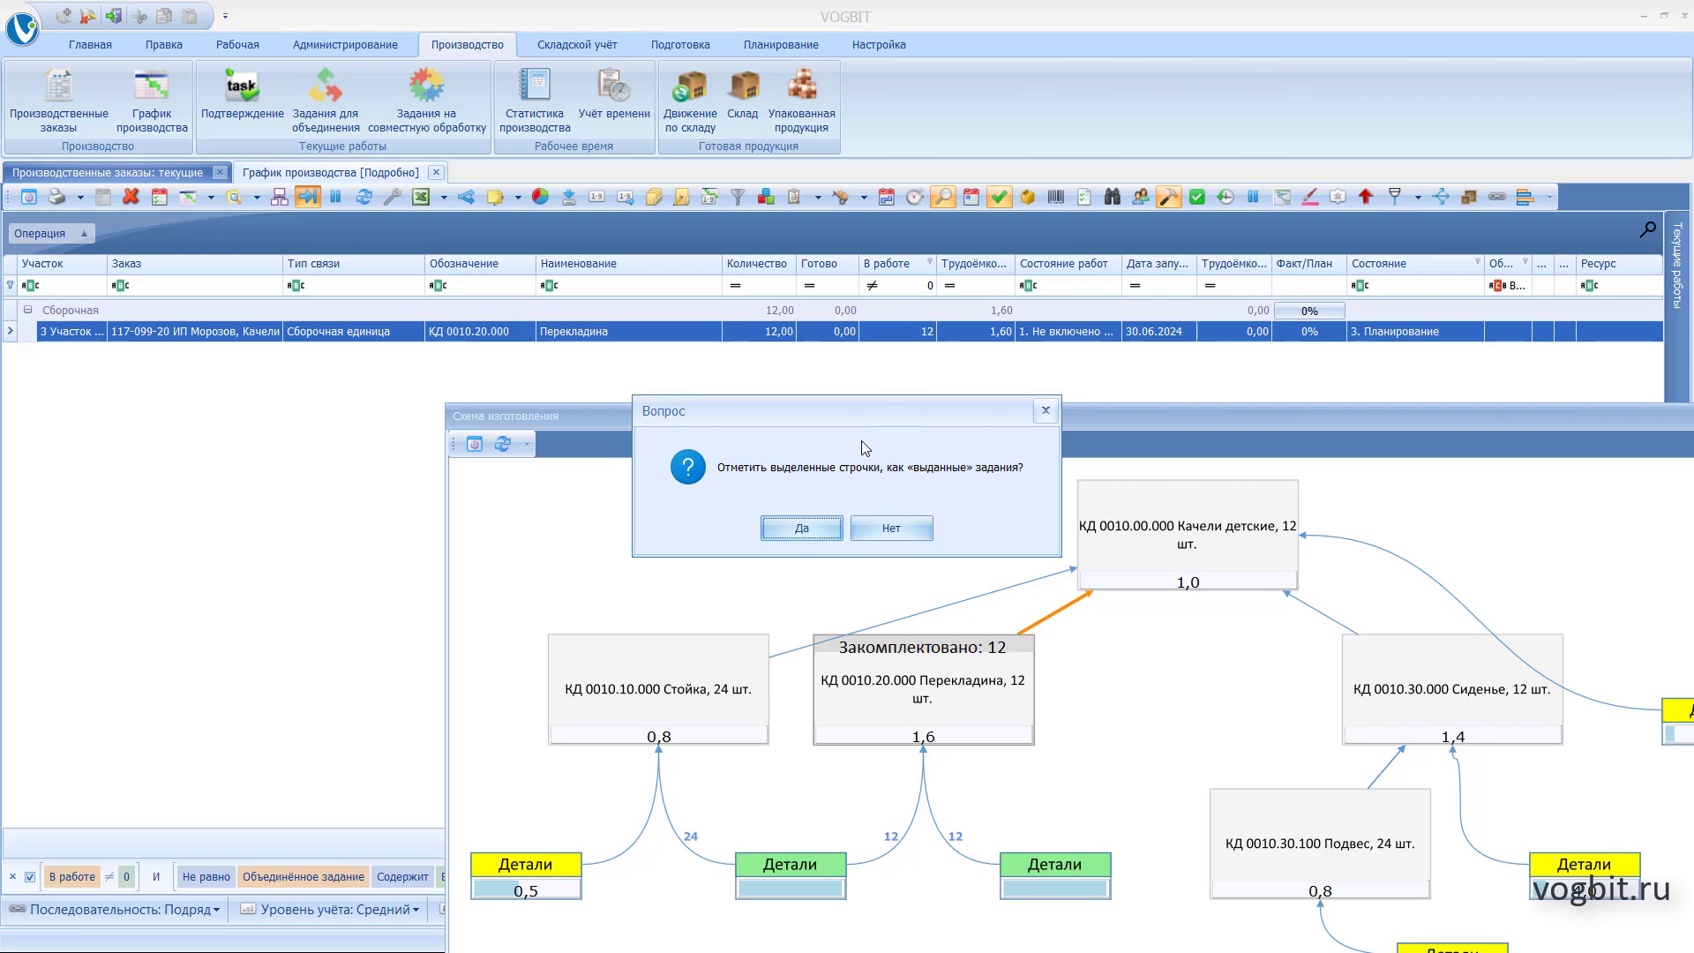
{"action": "left_click_drag", "start_coordinate": [874, 415], "coordinate": [843, 344]}
{"action": "left_click", "coordinate": [792, 456]}
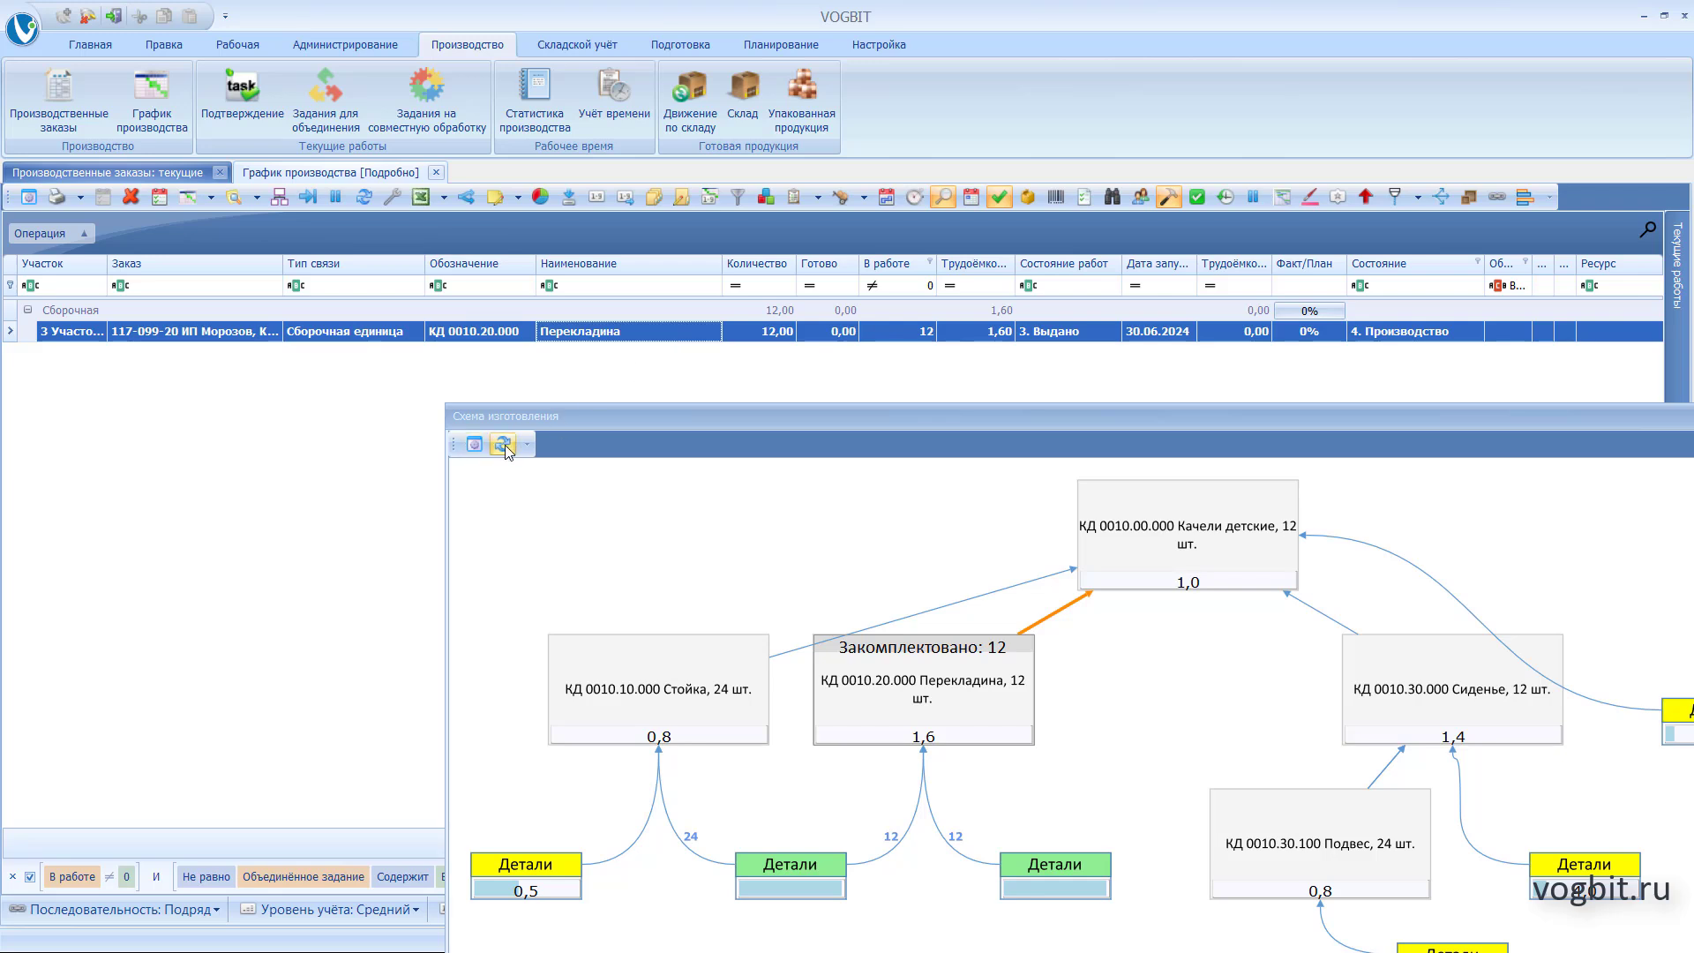
{"action": "left_click", "coordinate": [363, 197]}
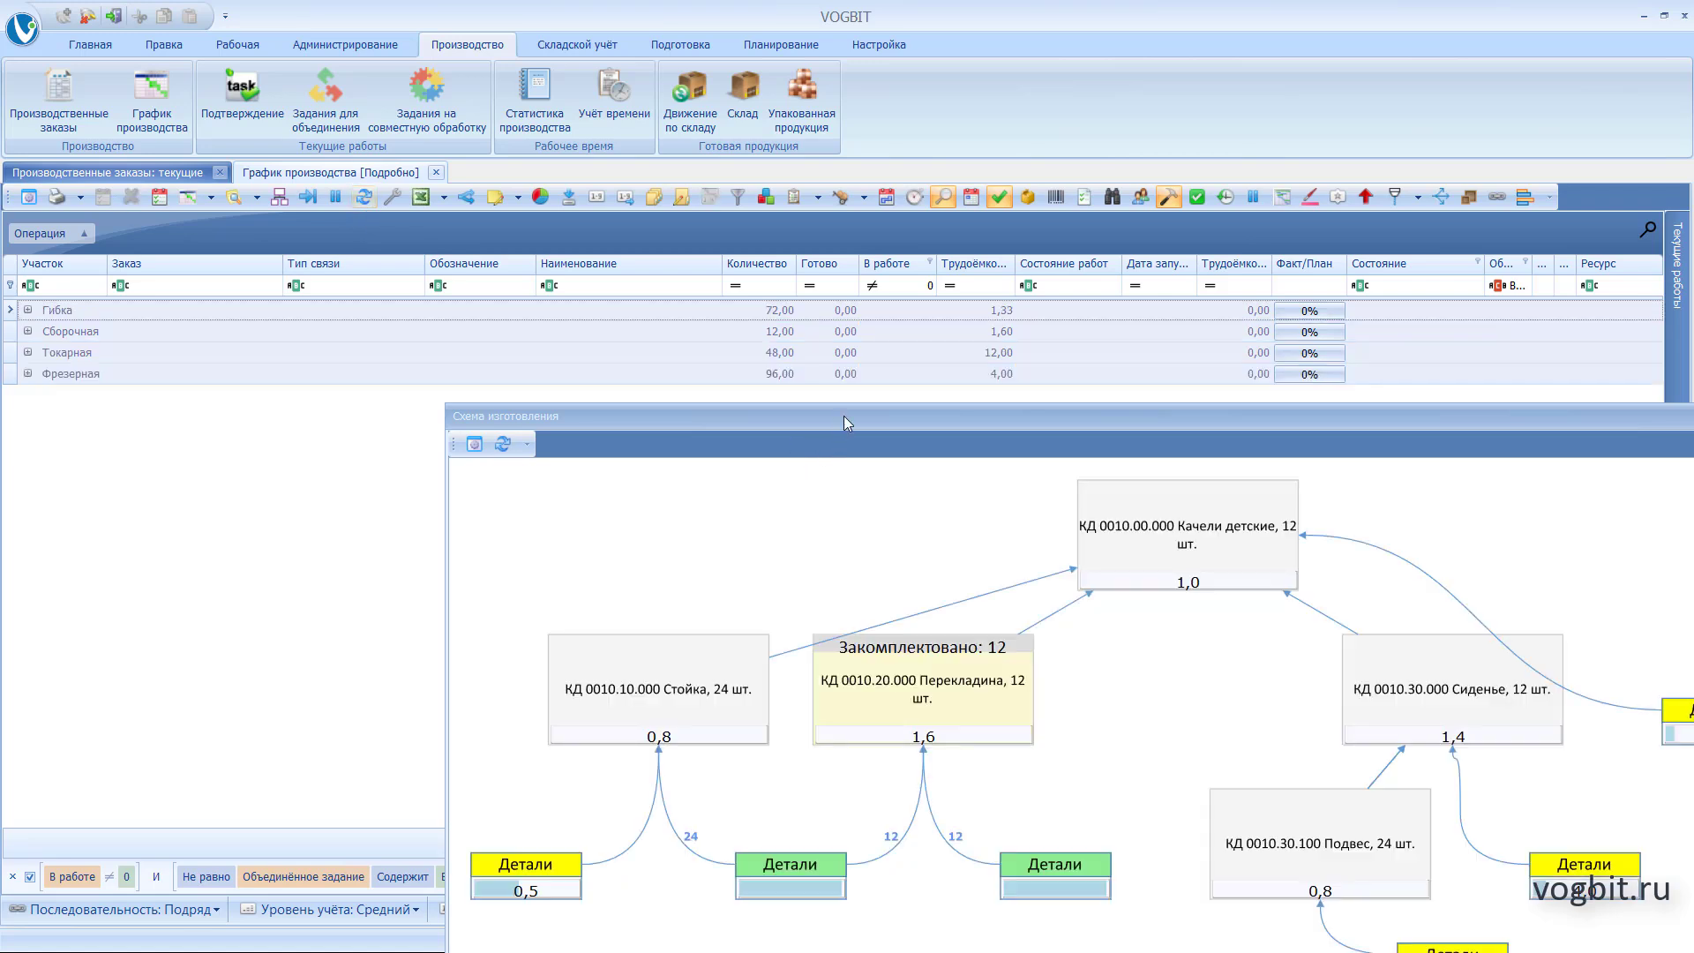
{"action": "left_click_drag", "start_coordinate": [844, 416], "coordinate": [605, 195]}
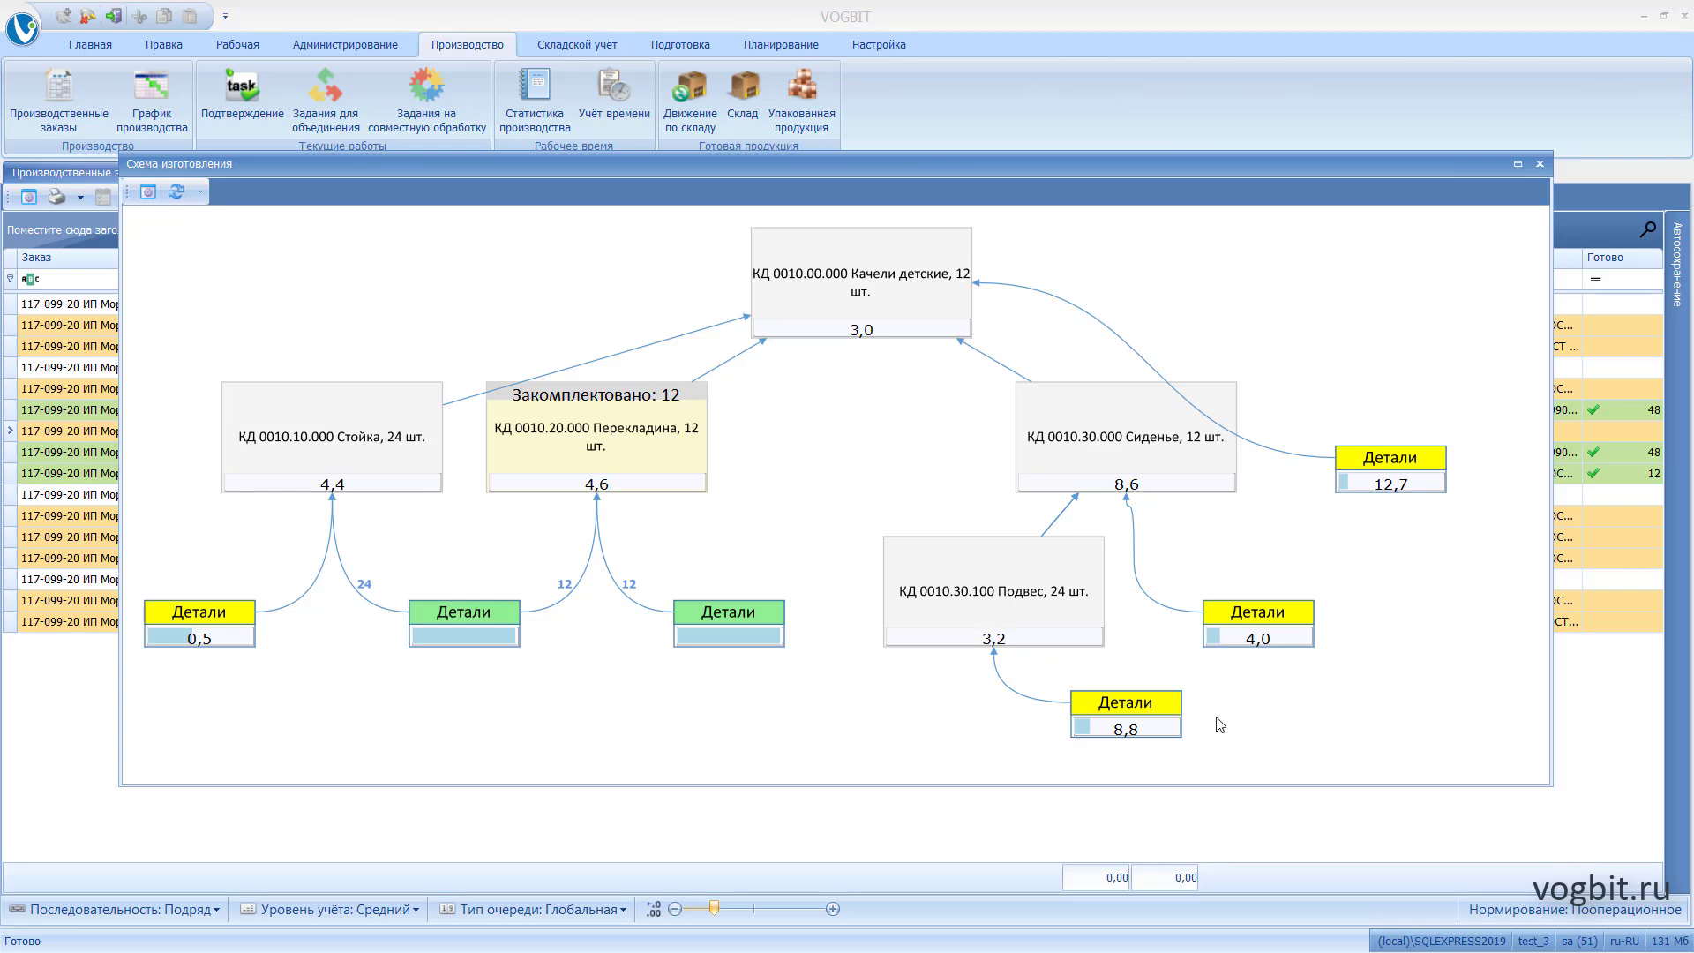
Switch the full schedule to the Текущие работы view and expand the Токарная operation group
{"action": "left_click_drag", "start_coordinate": [481, 166], "coordinate": [1043, 739]}
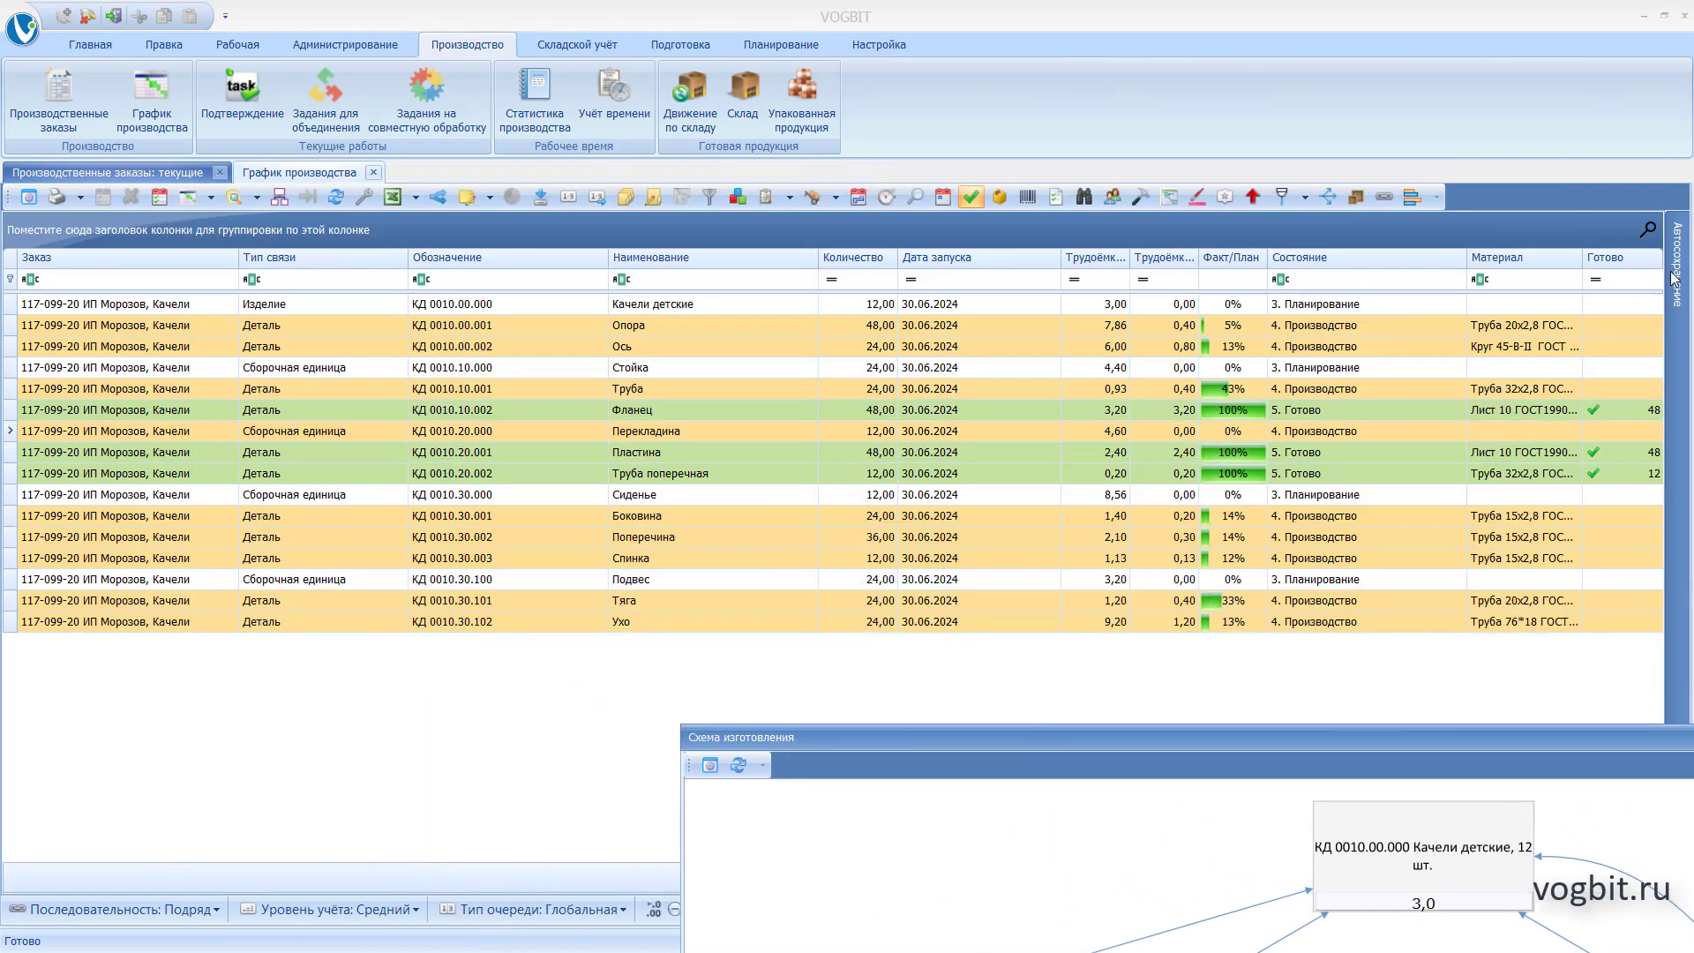
{"action": "mouse_move", "coordinate": [1675, 279]}
{"action": "left_click", "coordinate": [1561, 622]}
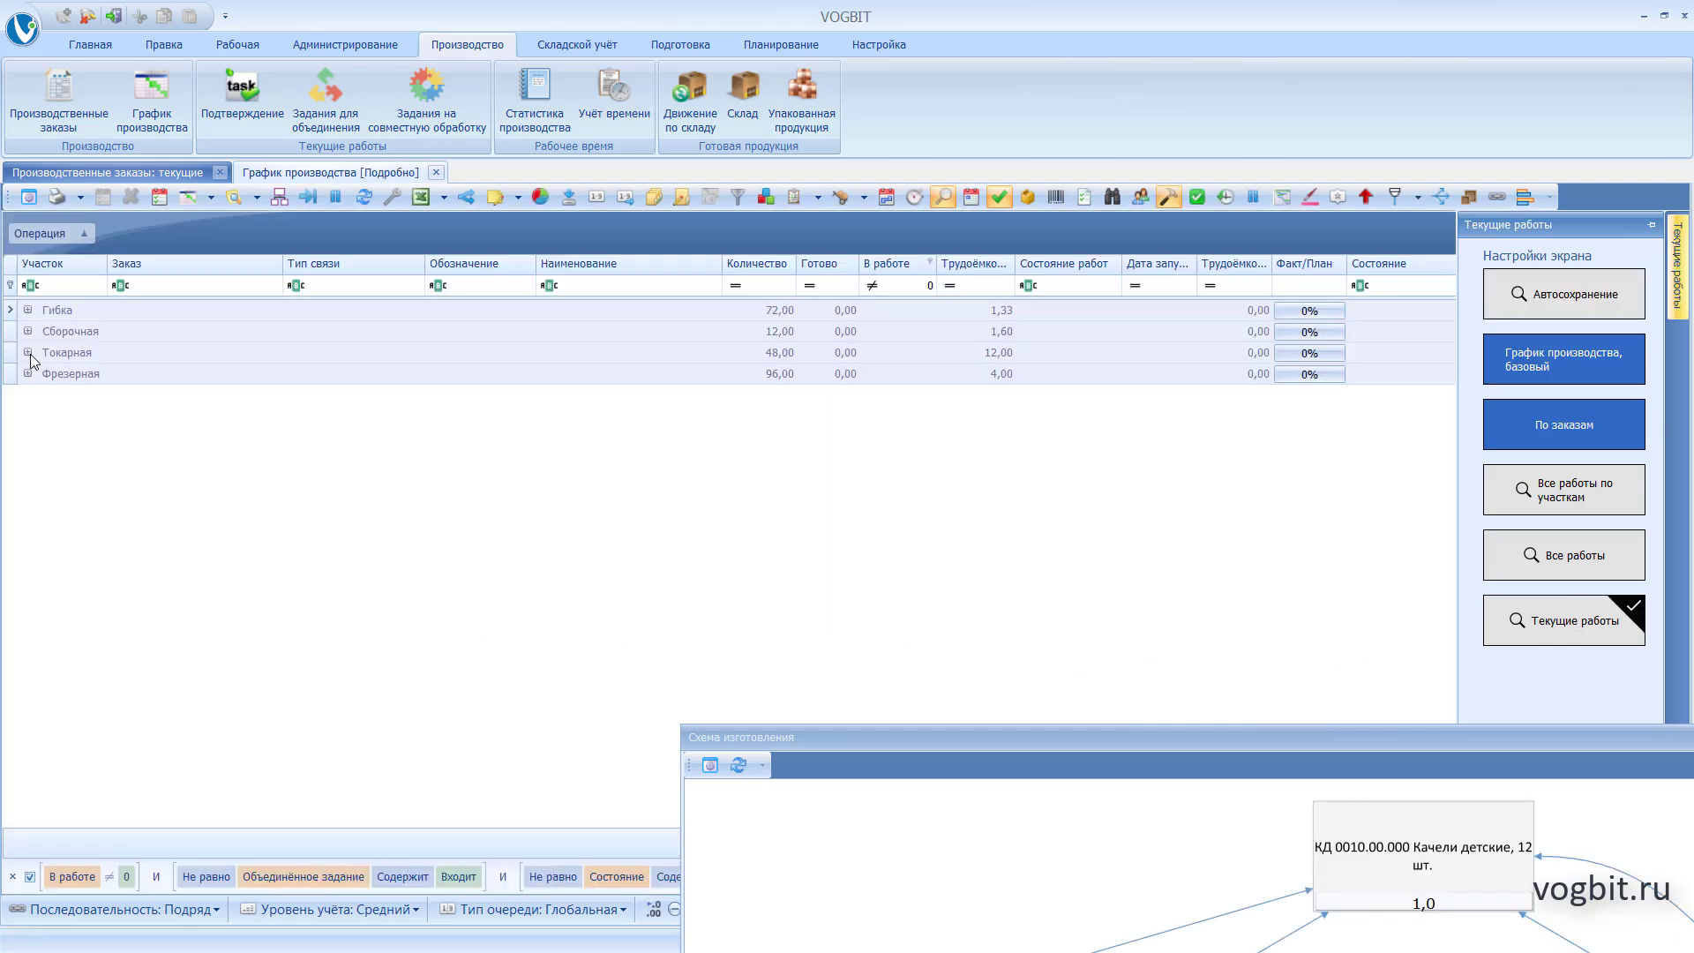
{"action": "left_click", "coordinate": [28, 352]}
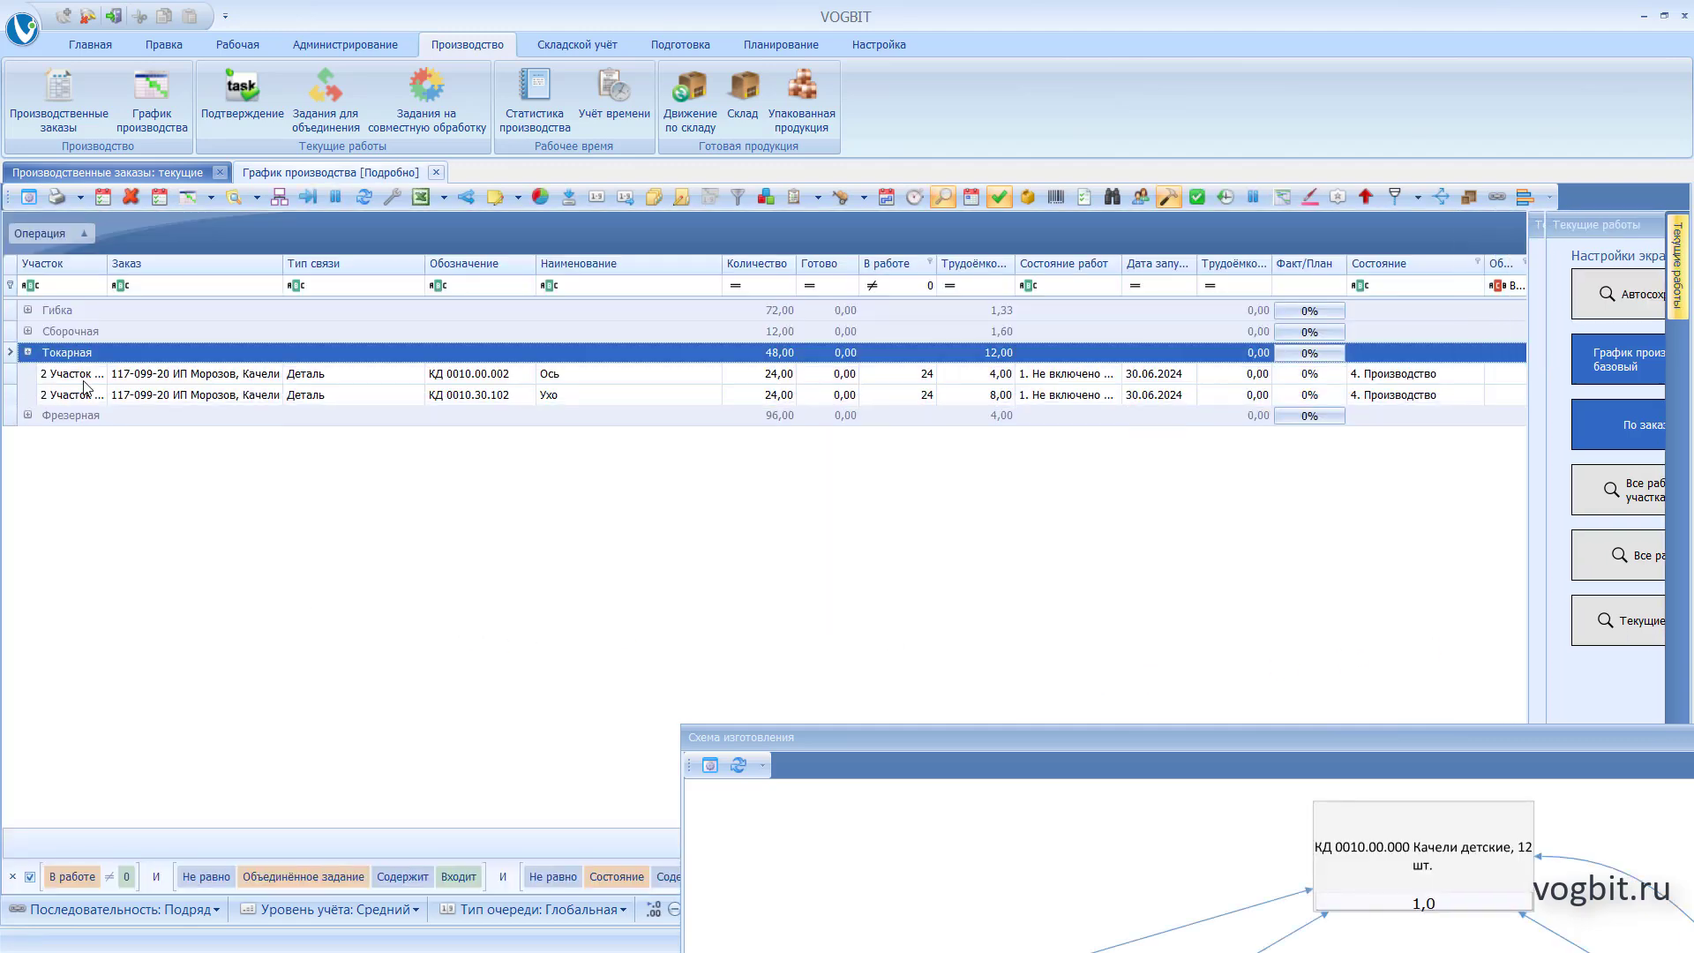
Accept the Токарная jobs for Ось and Ухо as completed, replacing the default worker with the turner from the worker list
{"action": "left_click", "coordinate": [28, 415]}
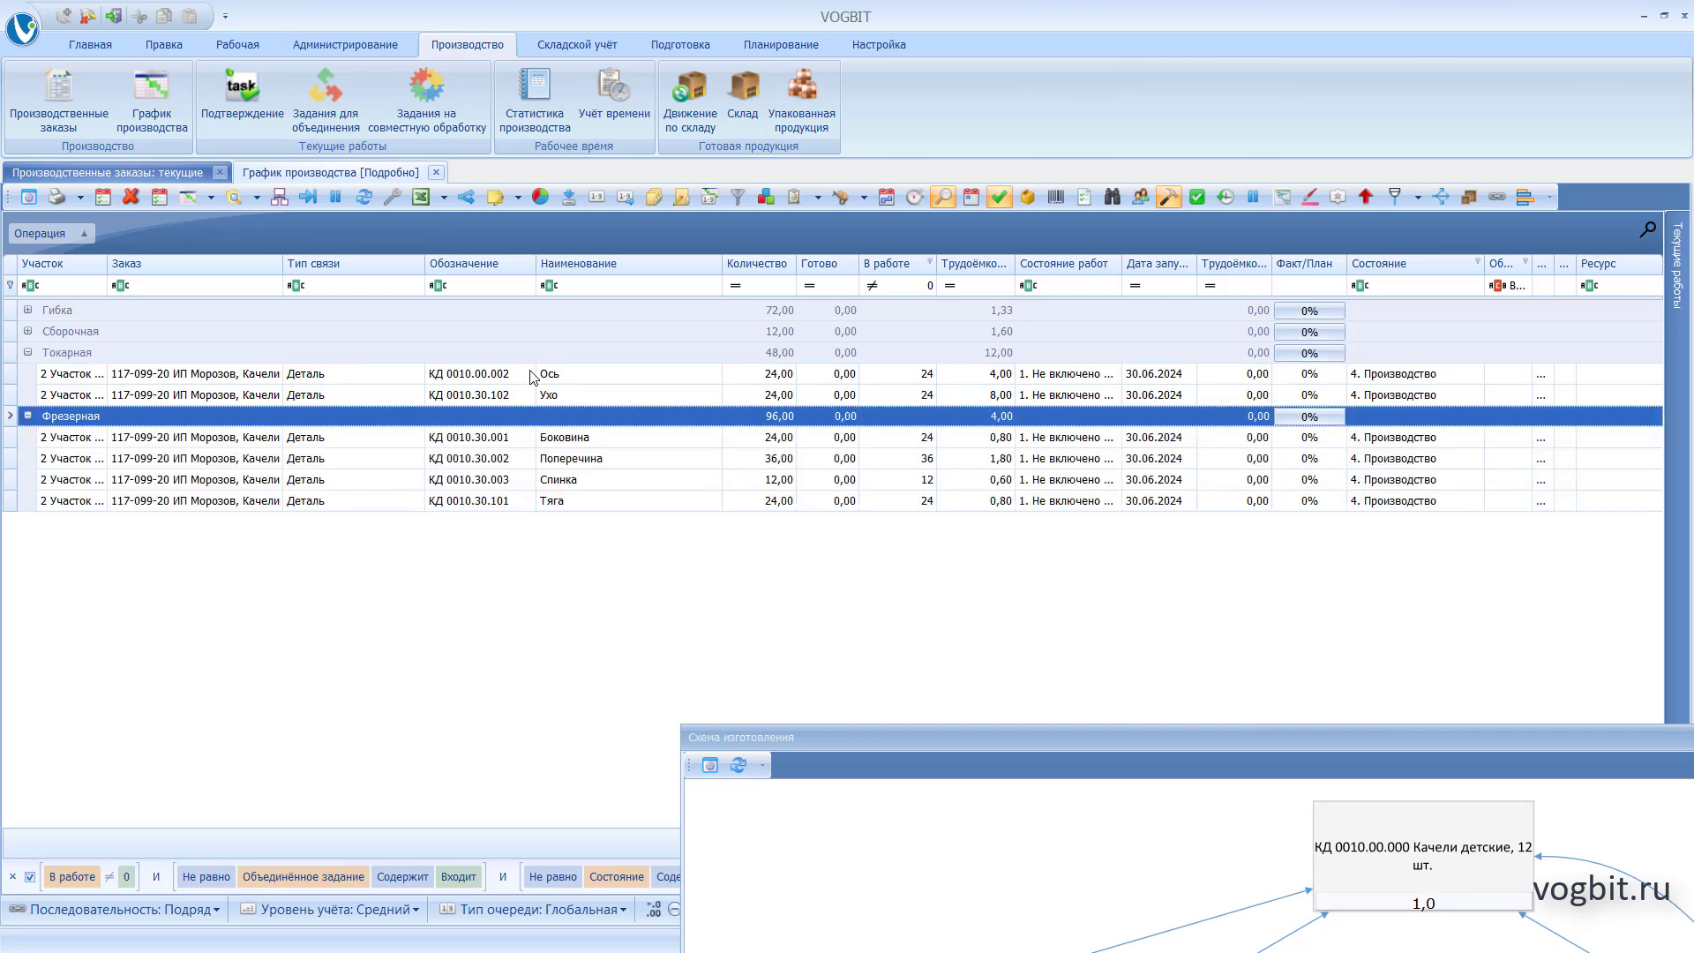
{"action": "left_click", "coordinate": [570, 378]}
{"action": "left_click", "coordinate": [574, 395], "text": "ctrl"}
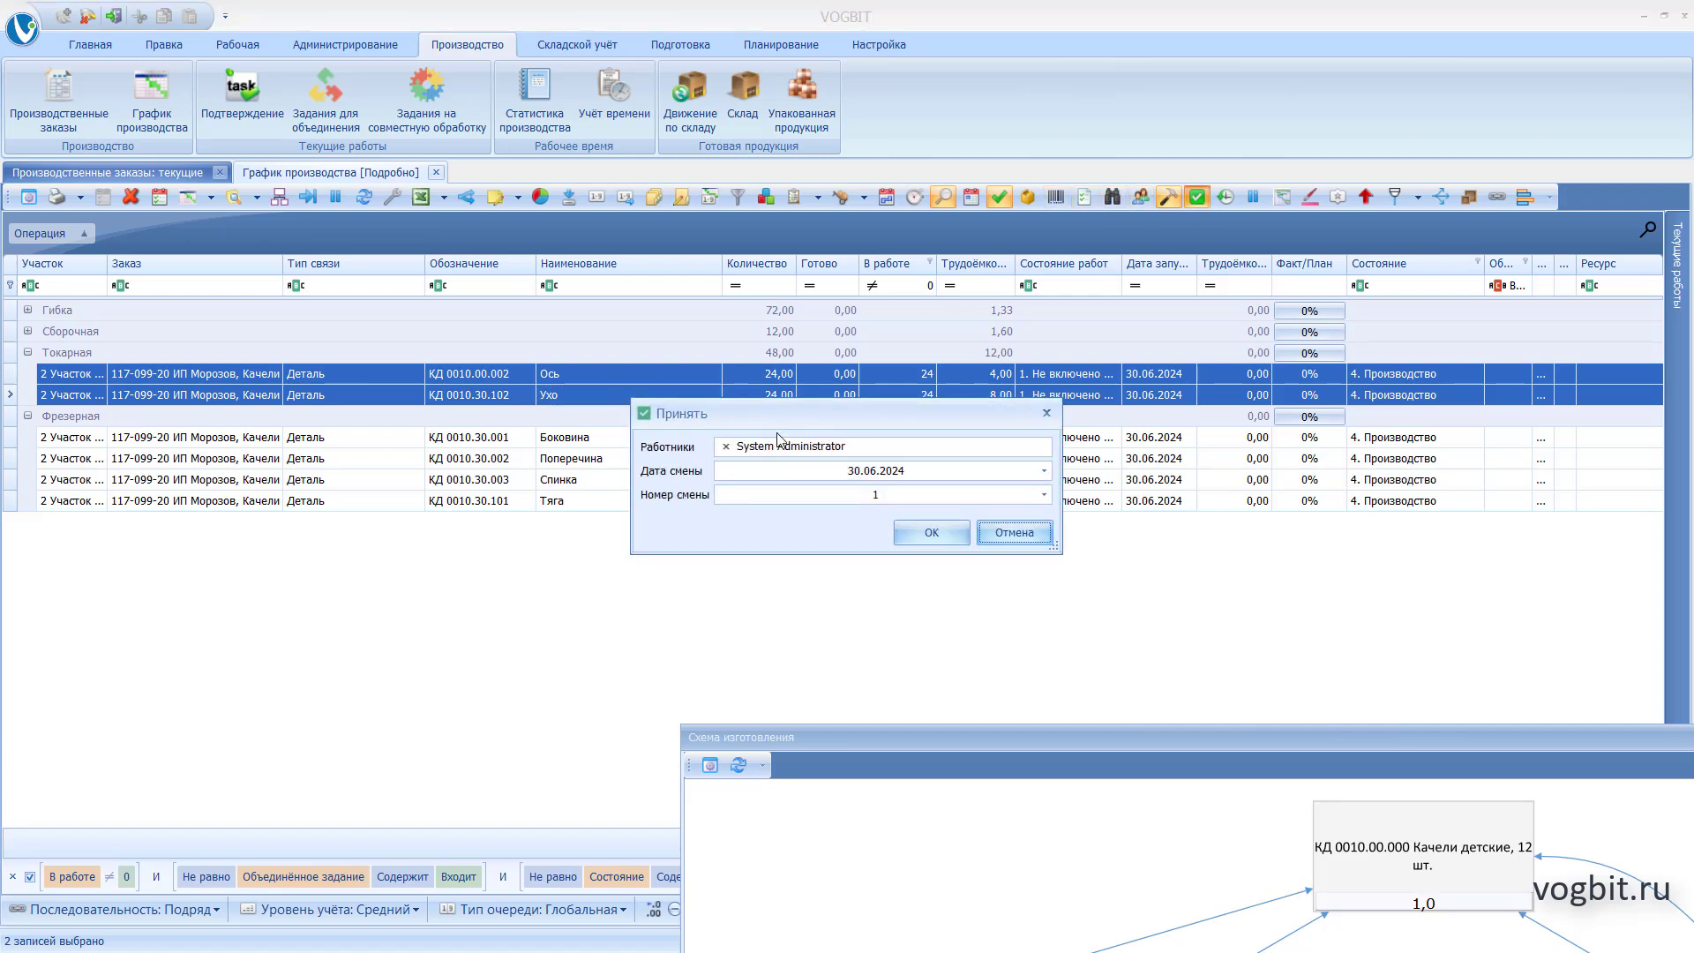
{"action": "left_click", "coordinate": [788, 454]}
{"action": "key", "text": "BackSpace"}
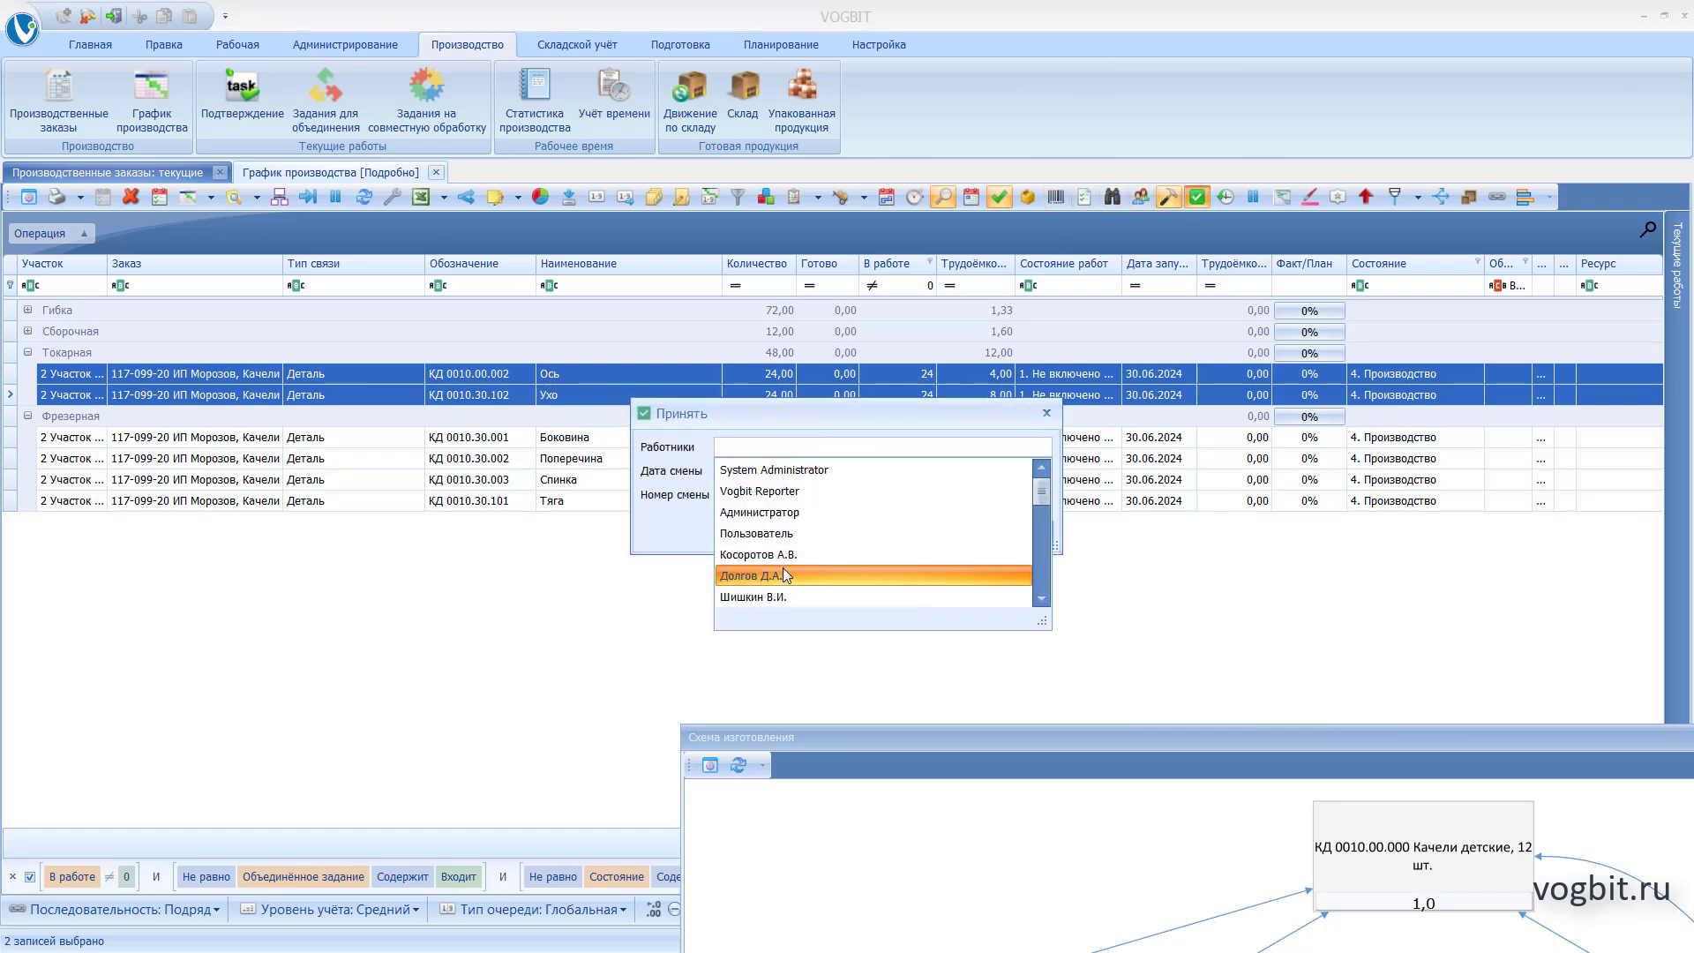
{"action": "left_click", "coordinate": [781, 593]}
{"action": "left_click", "coordinate": [933, 532]}
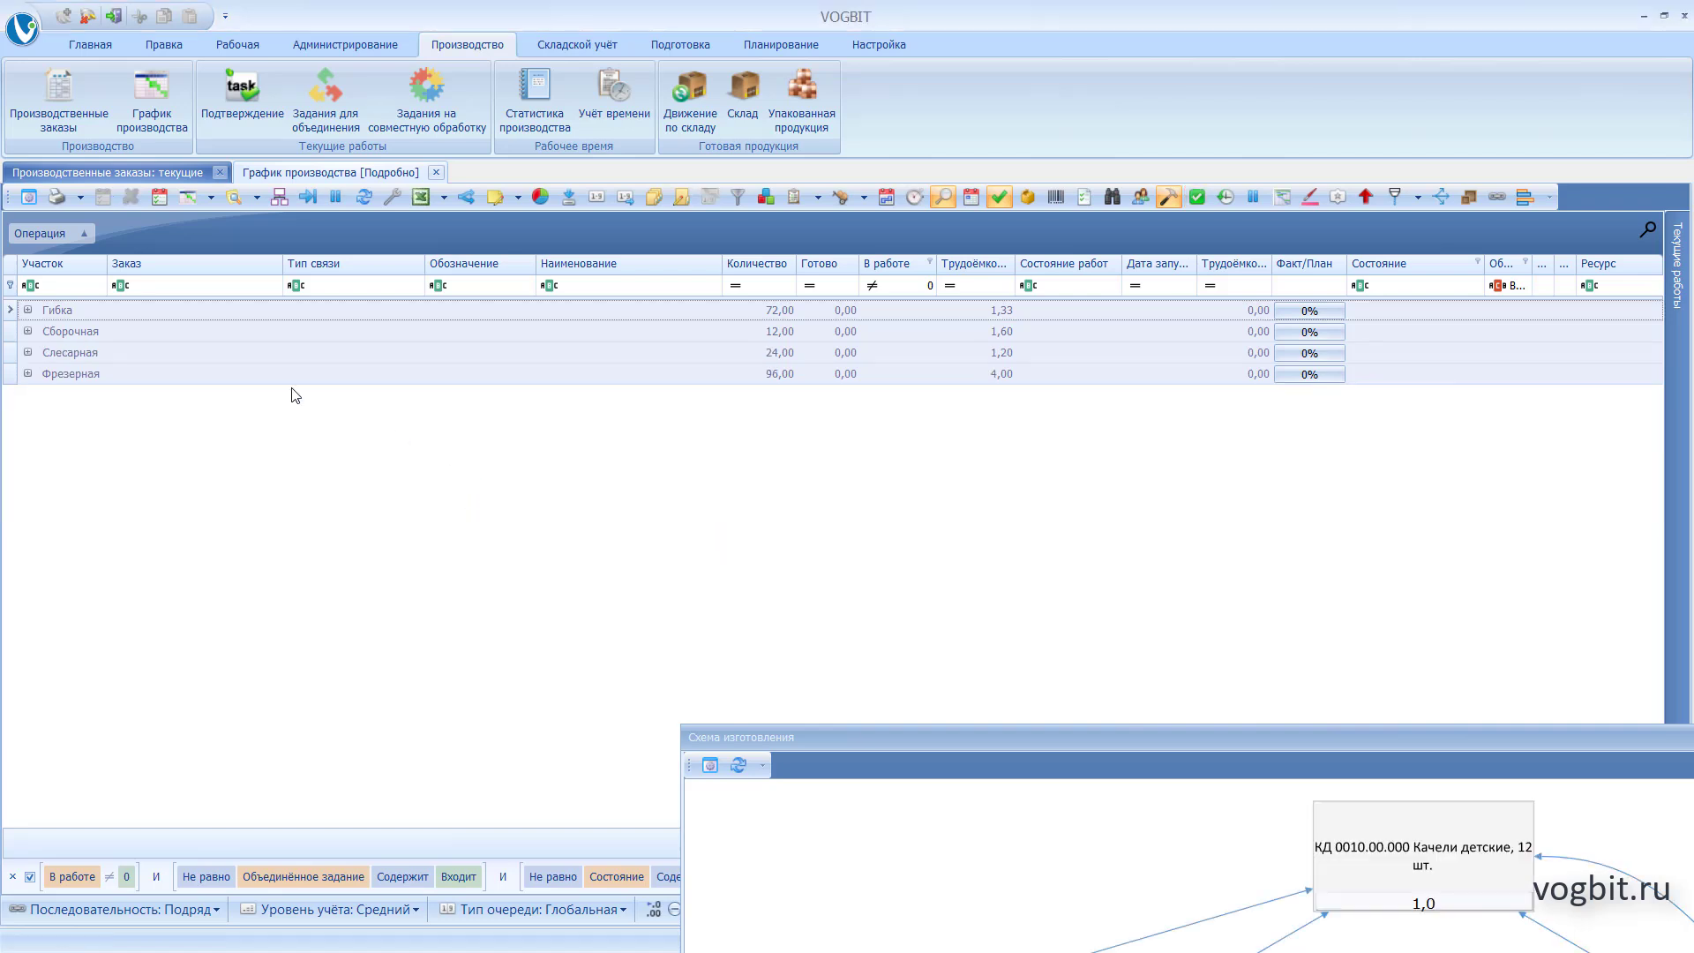
Accept the four Фрезерная jobs for Боковина, Поперечина, Спинка and Тяга as completed, assigning them to a worker from the list
{"action": "left_click", "coordinate": [27, 373]}
{"action": "left_click", "coordinate": [351, 404]}
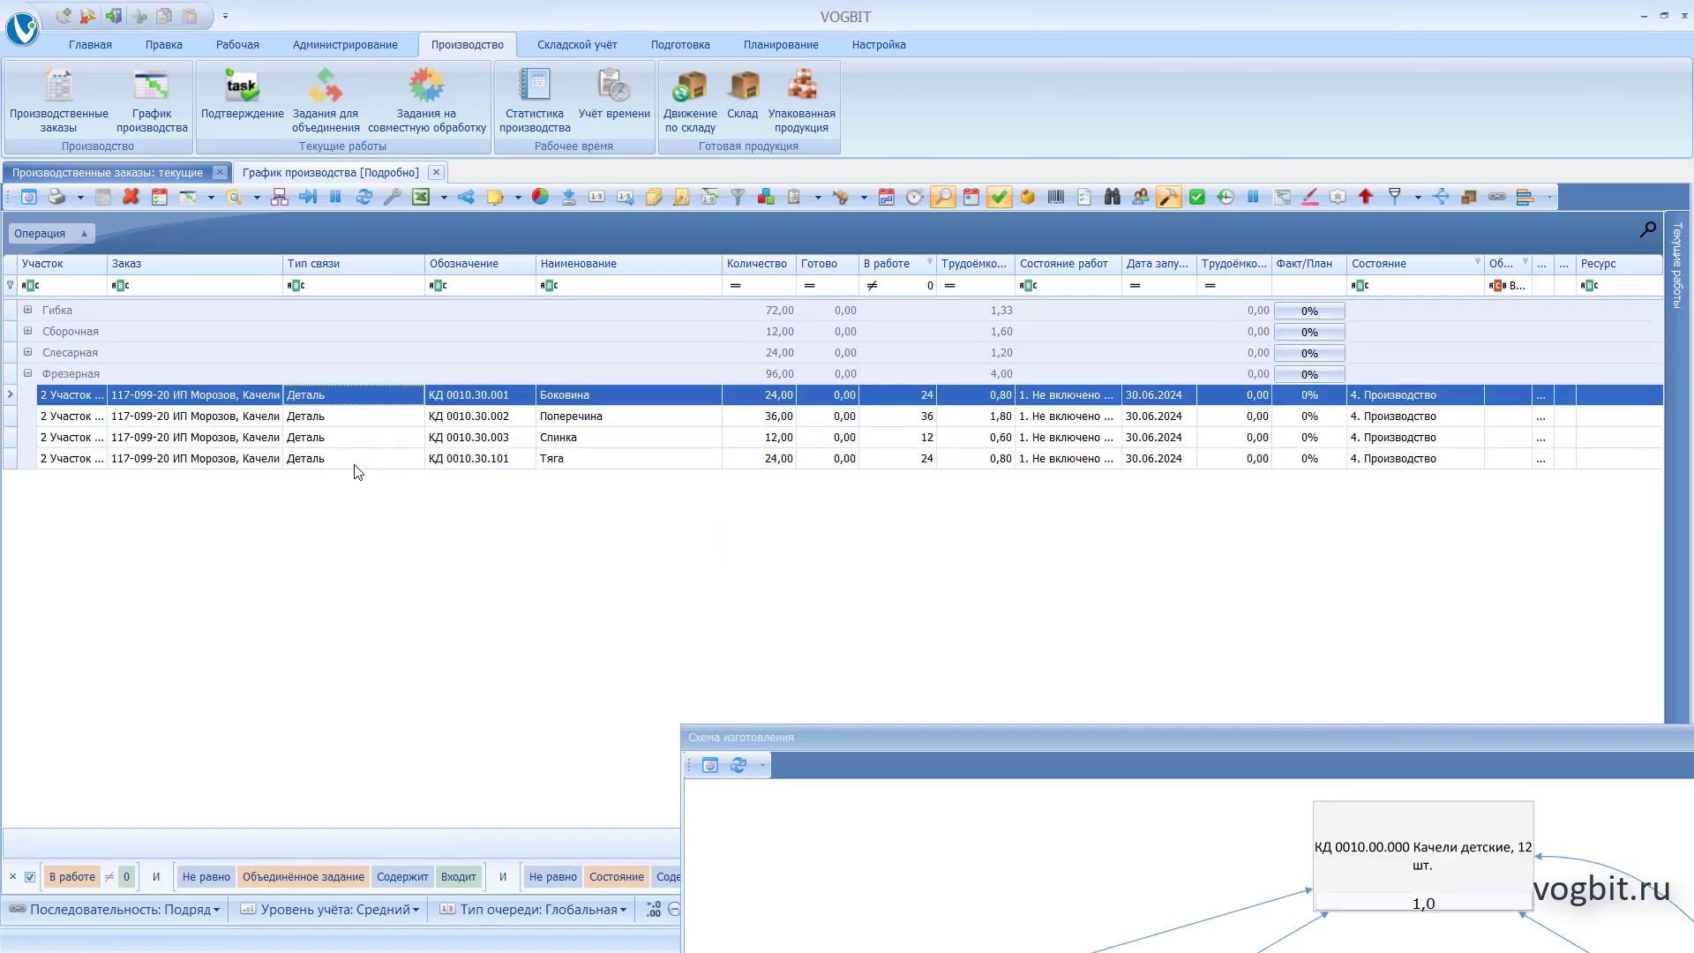
{"action": "left_click", "coordinate": [358, 460], "text": "shift"}
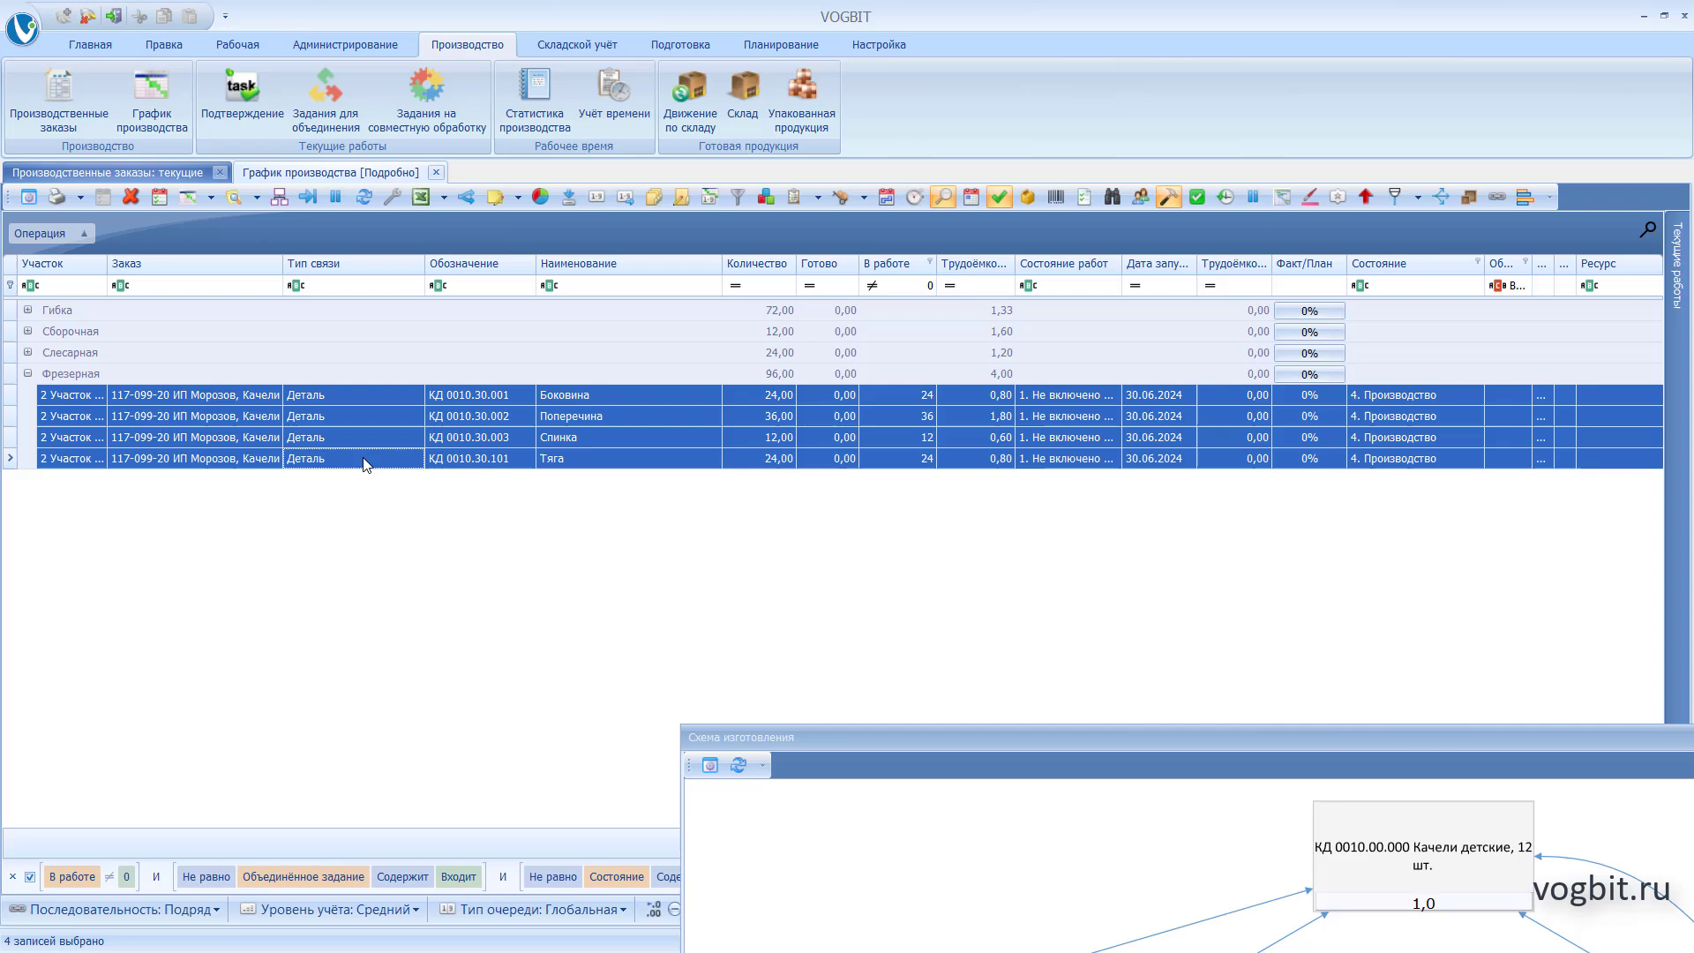
{"action": "left_click", "coordinate": [1196, 197]}
{"action": "left_click", "coordinate": [771, 448]}
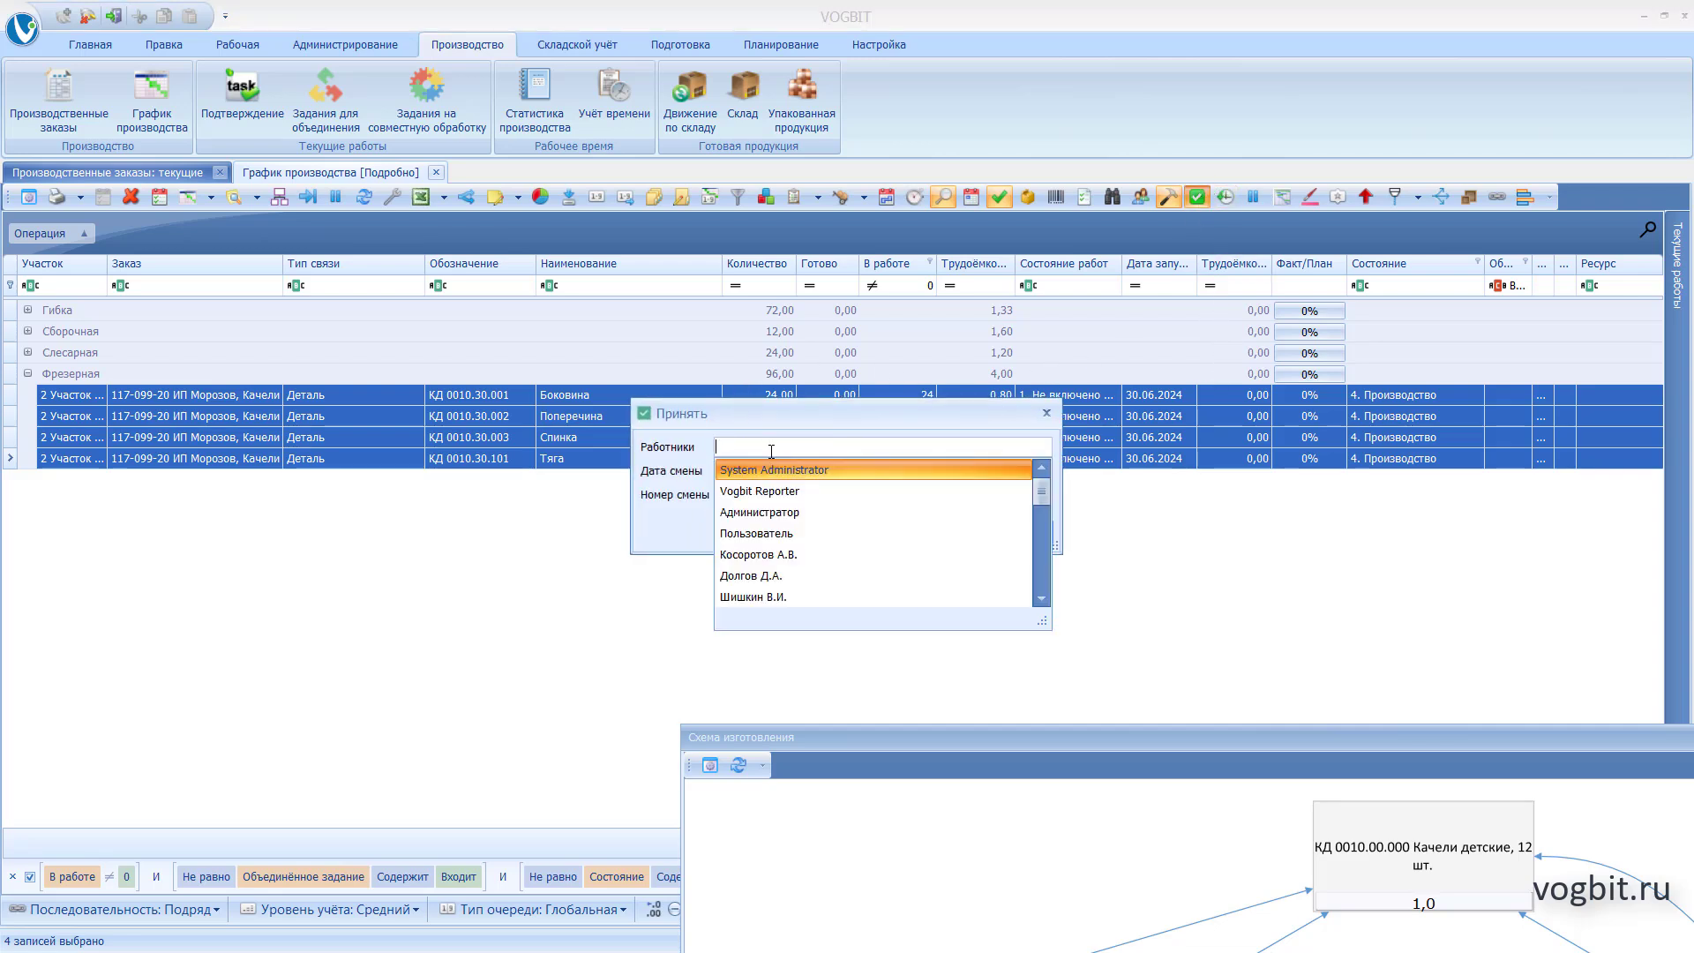
{"action": "left_click", "coordinate": [786, 576]}
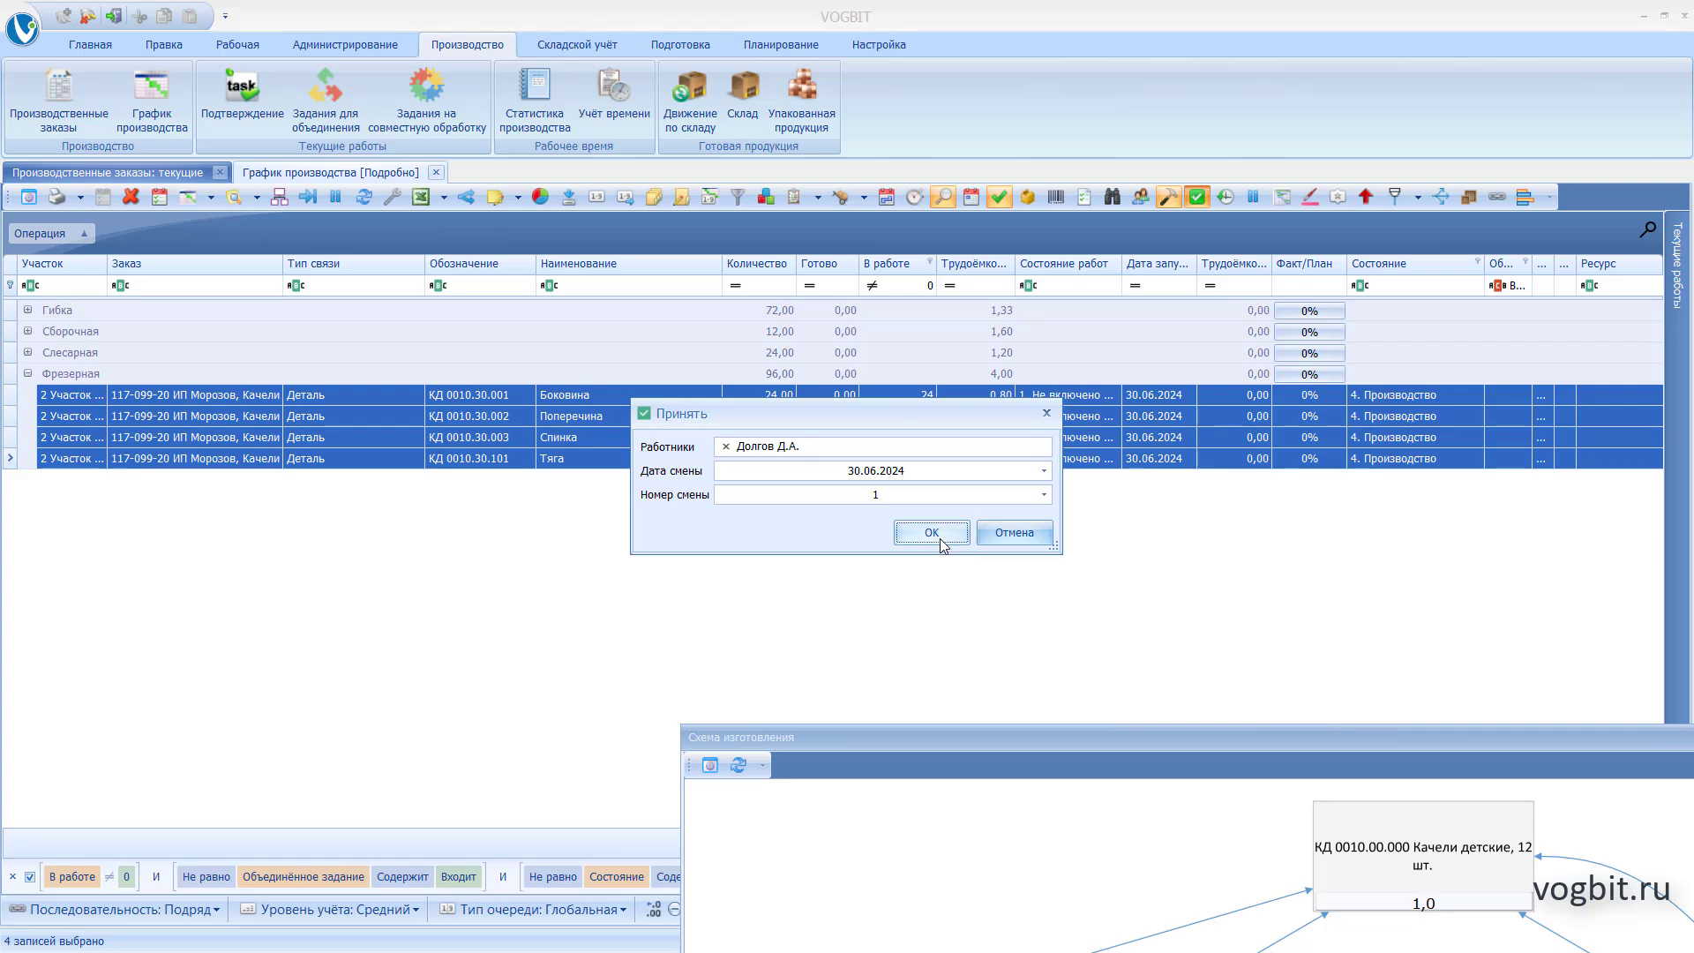
{"action": "left_click", "coordinate": [932, 533]}
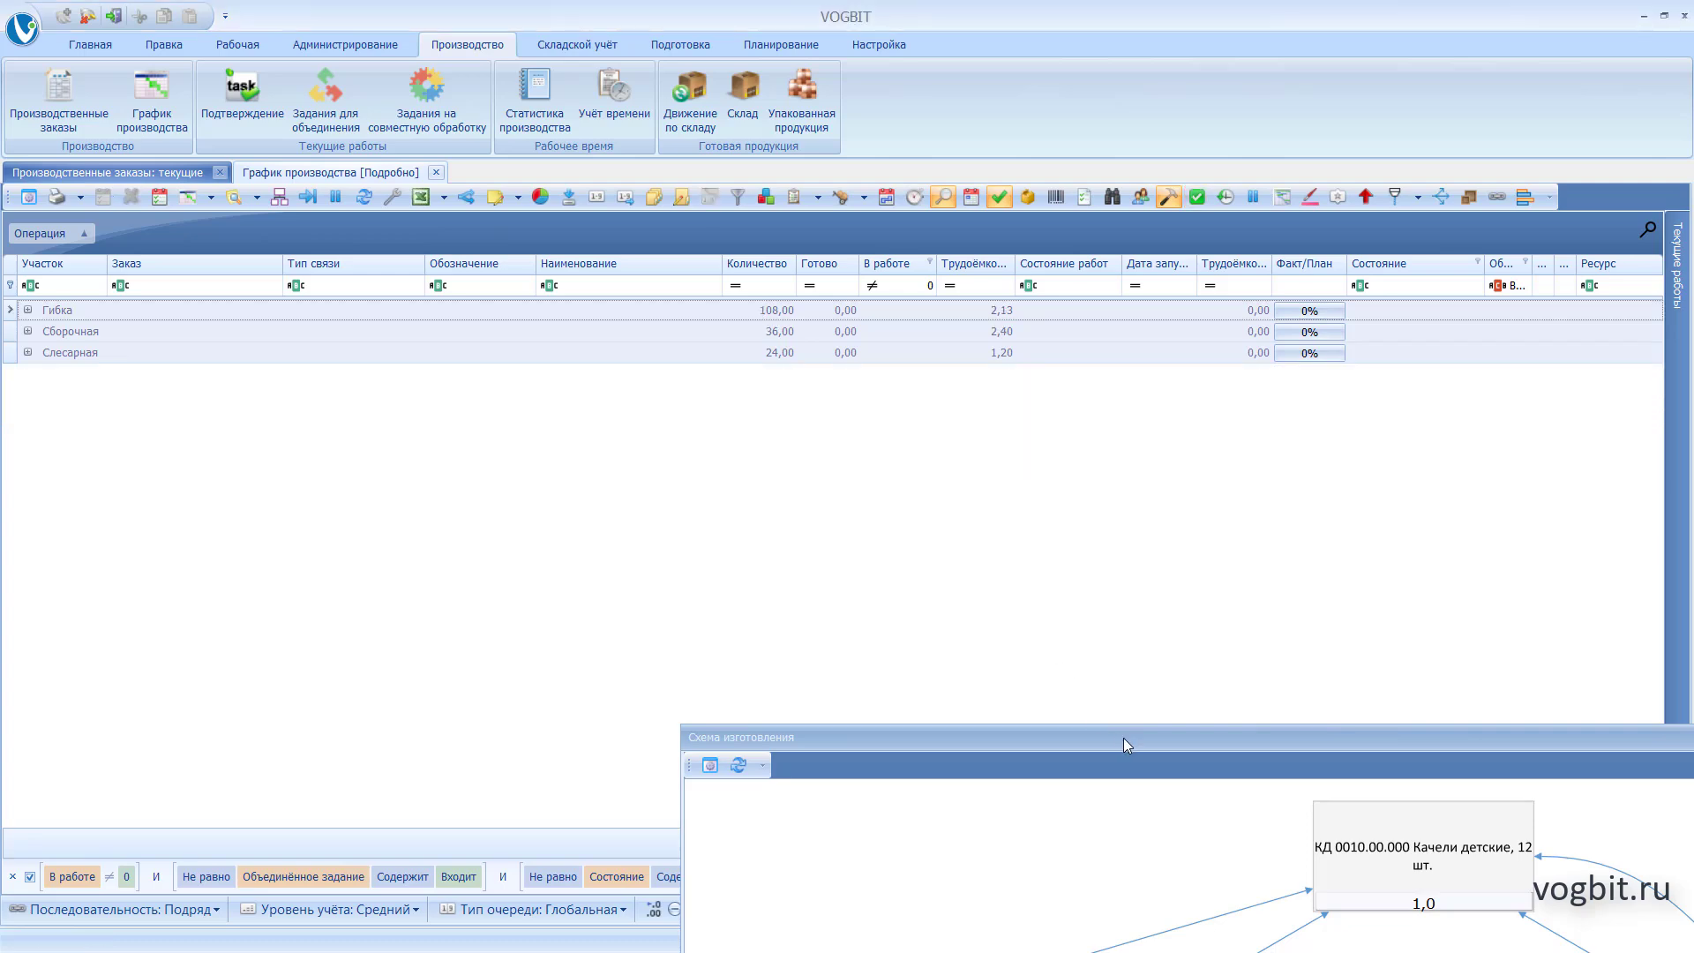
Filter the schedule by the Детали block feeding Сиденье in the manufacturing scheme and uncover the filtered part rows
{"action": "left_click_drag", "start_coordinate": [1124, 738], "coordinate": [631, 179]}
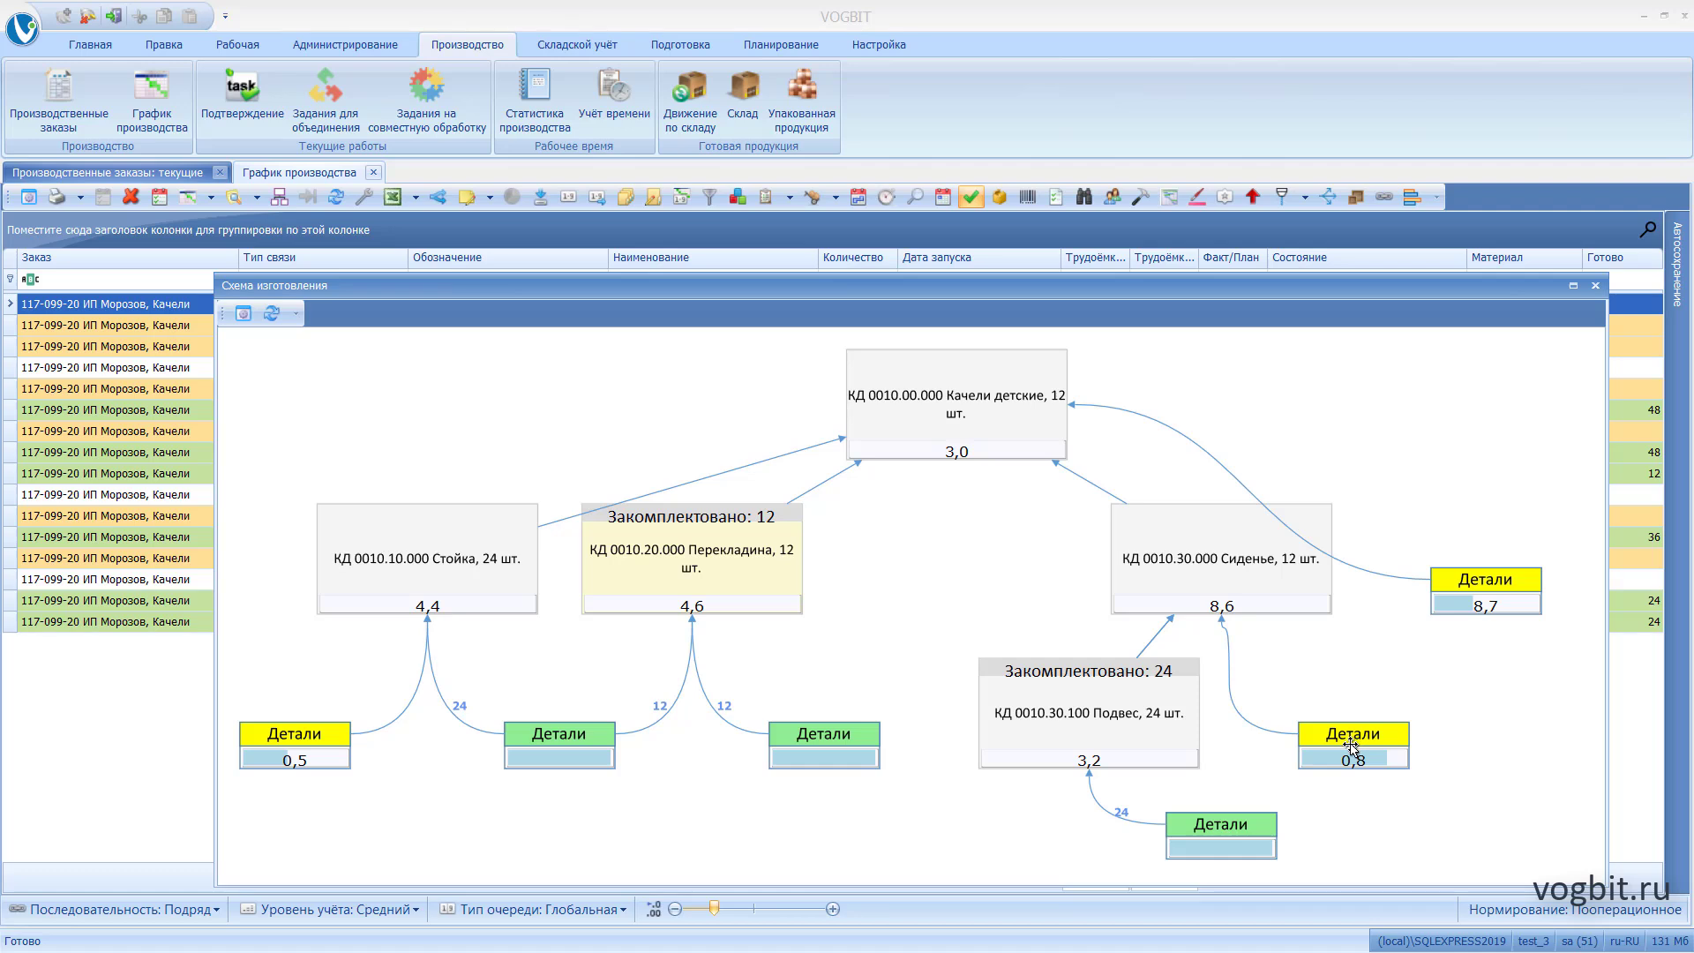
{"action": "left_click", "coordinate": [1351, 746]}
{"action": "left_click_drag", "start_coordinate": [951, 316], "coordinate": [1408, 490]}
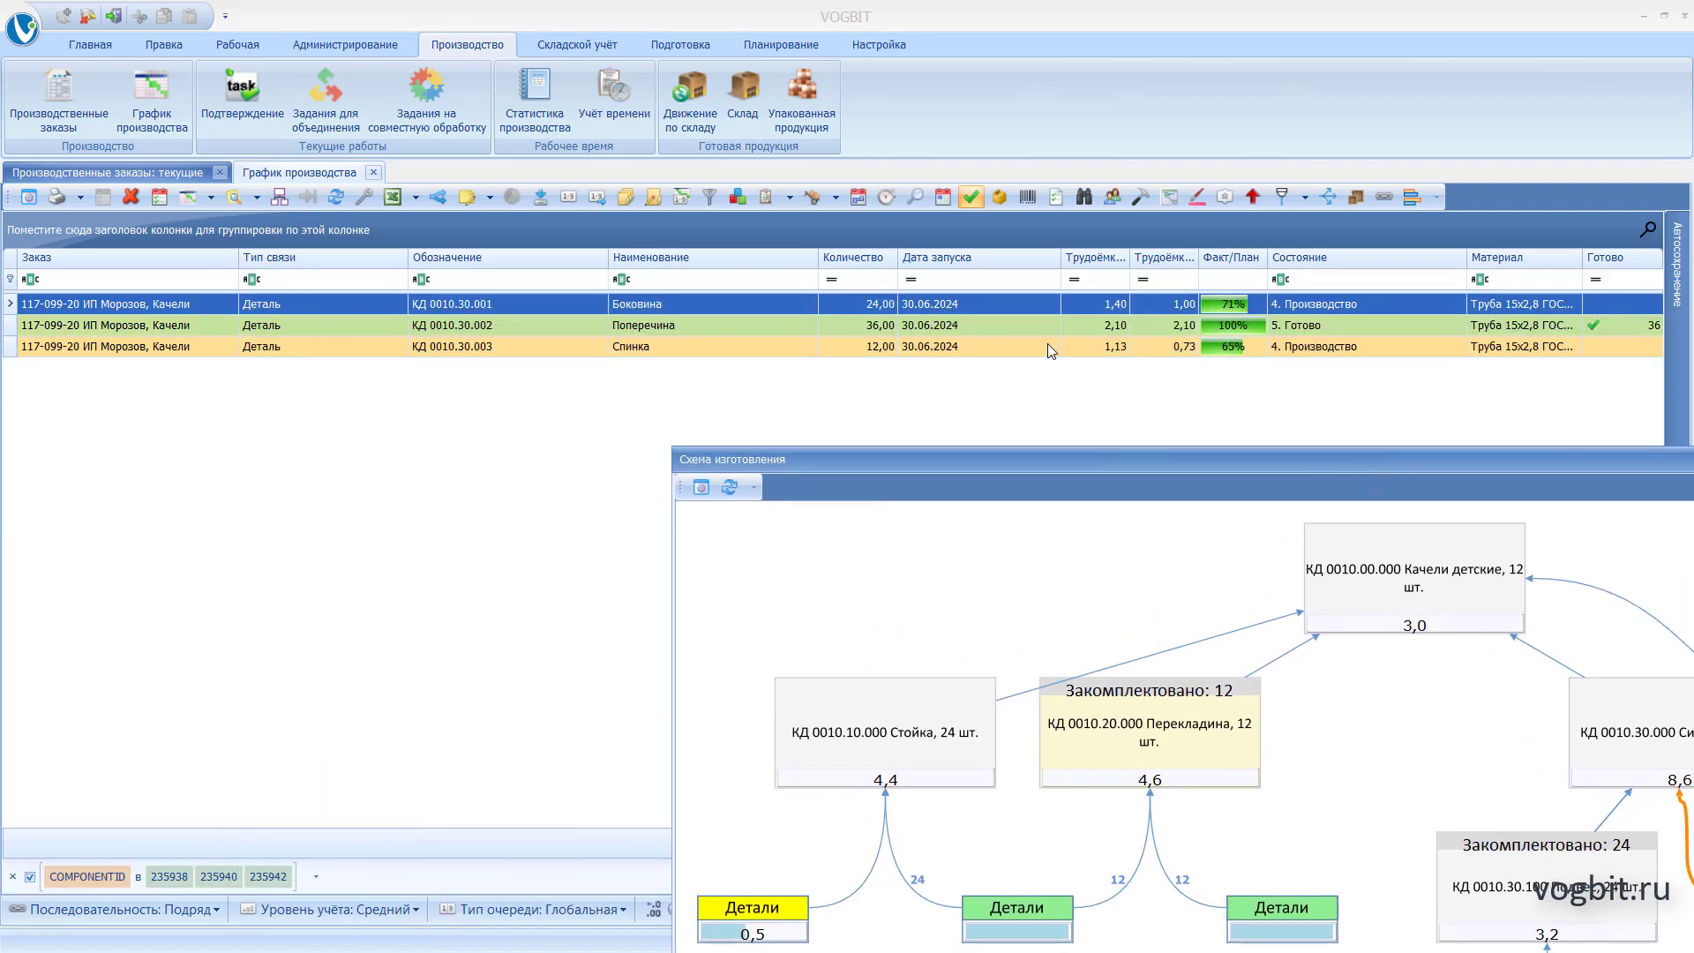
{"action": "left_click", "coordinate": [1105, 326]}
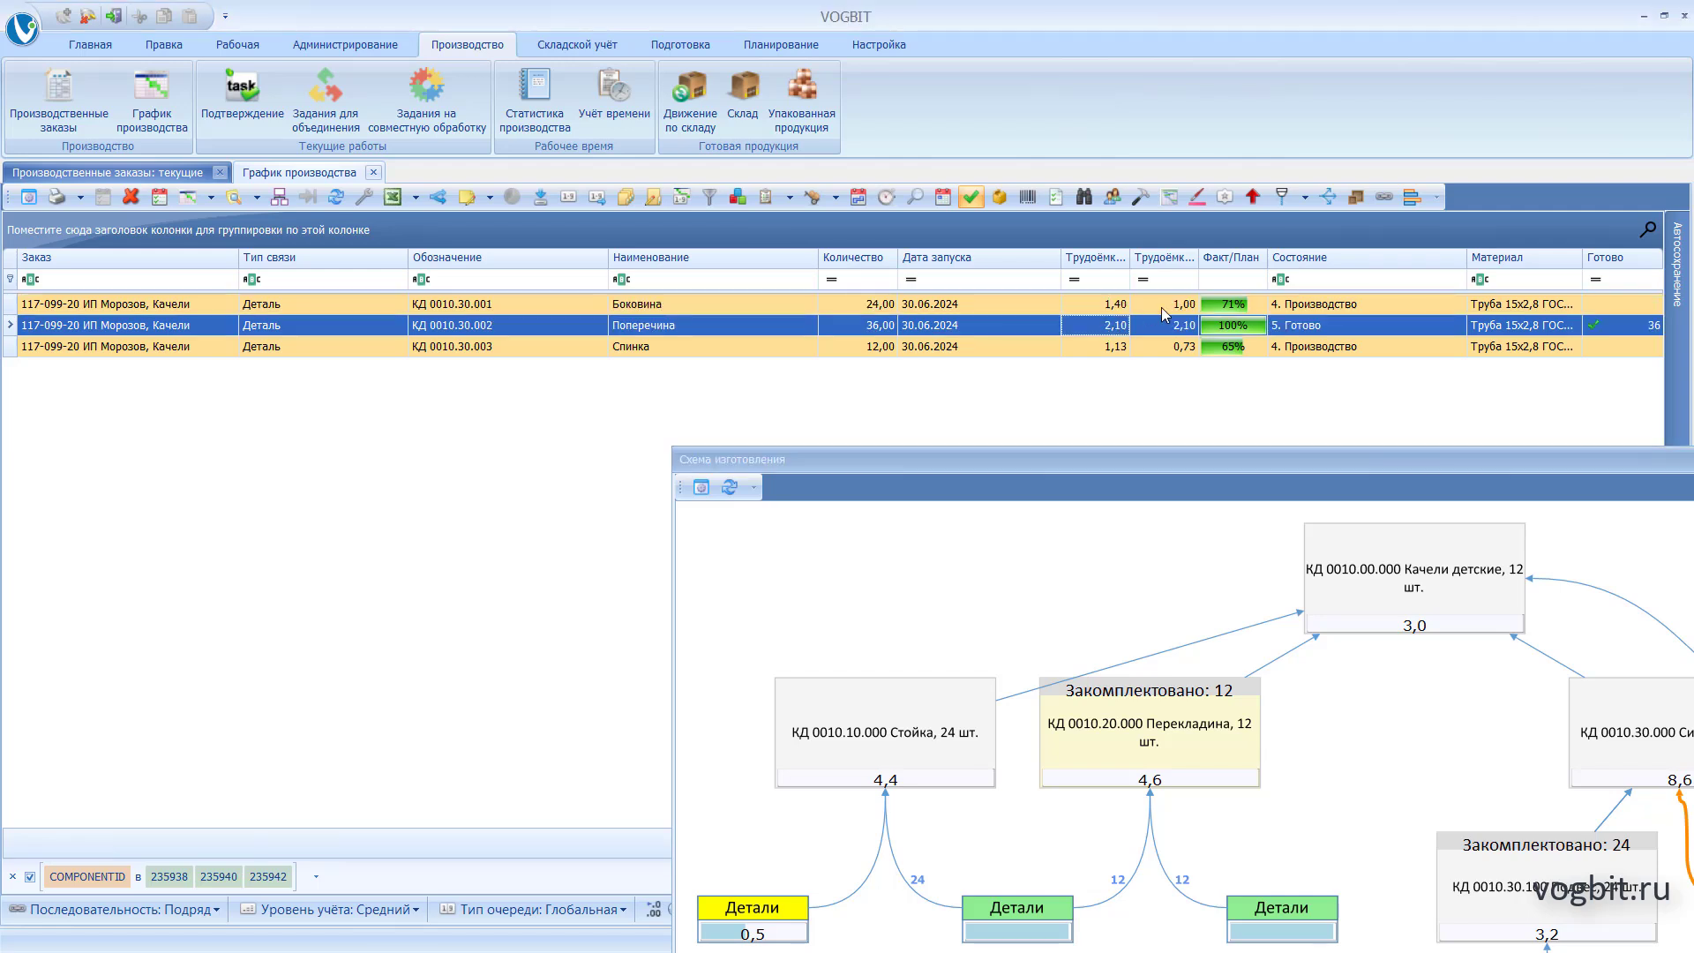
Examine the operation-by-operation execution of Боковина, Поперечина and Спинка in the Выполнение view, and close it
{"action": "left_click", "coordinate": [712, 309]}
{"action": "left_click", "coordinate": [675, 347], "text": "shift"}
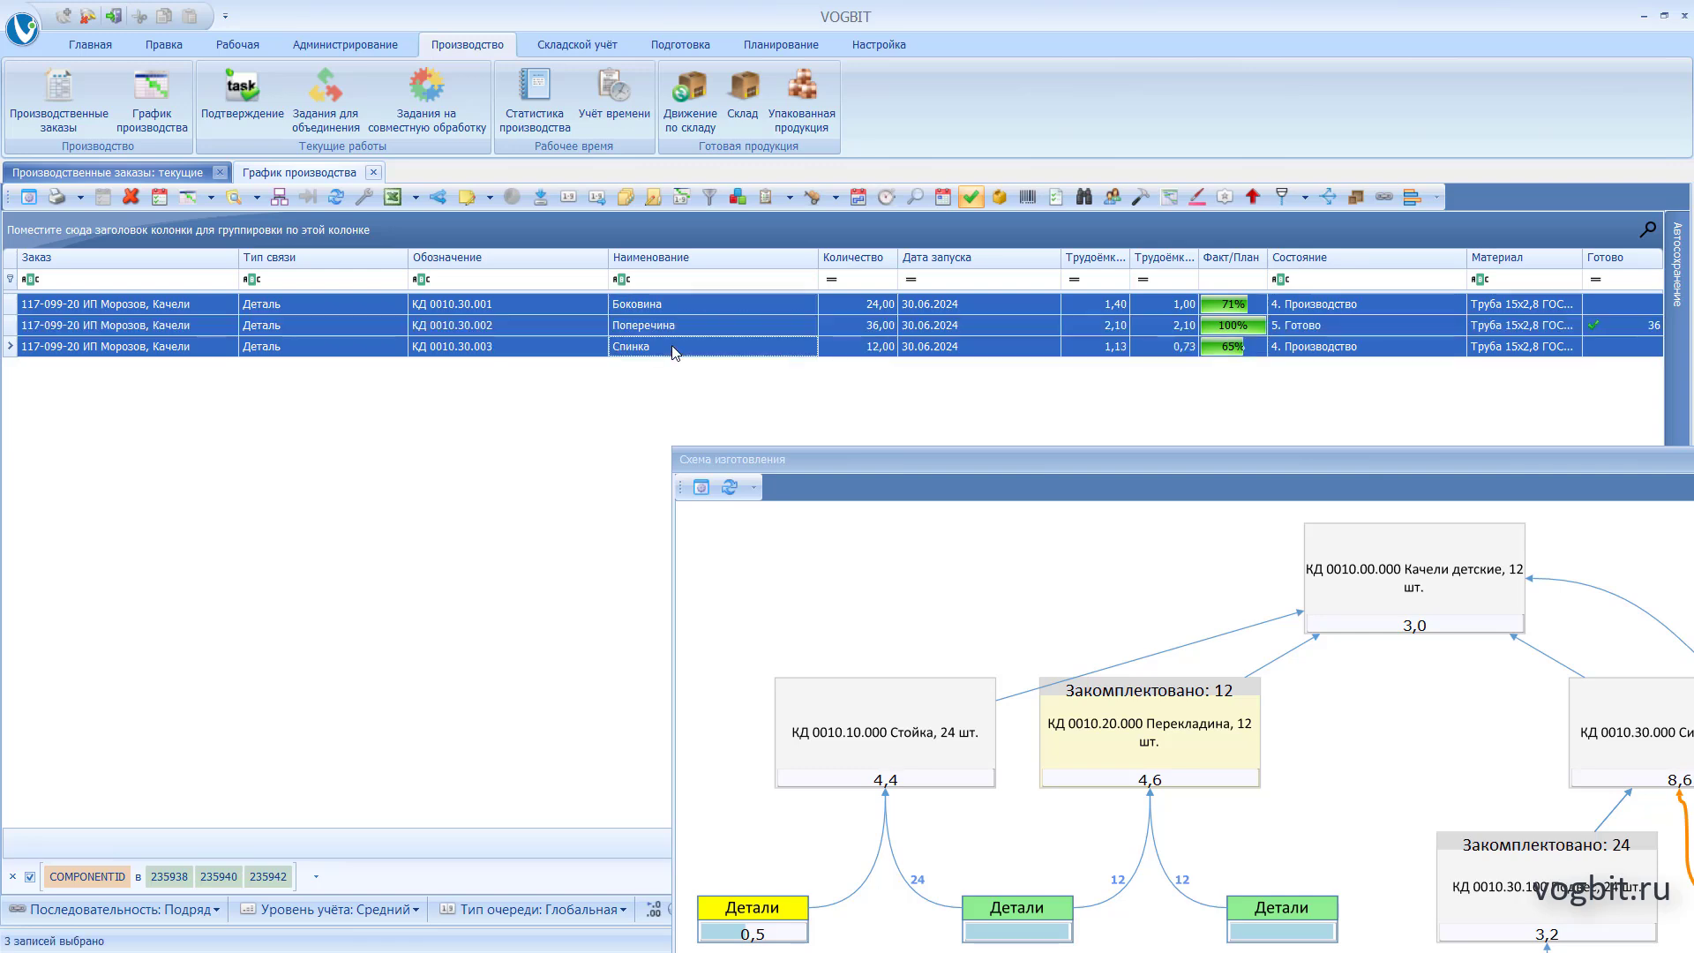
{"action": "right_click", "coordinate": [671, 329]}
{"action": "left_click", "coordinate": [769, 428]}
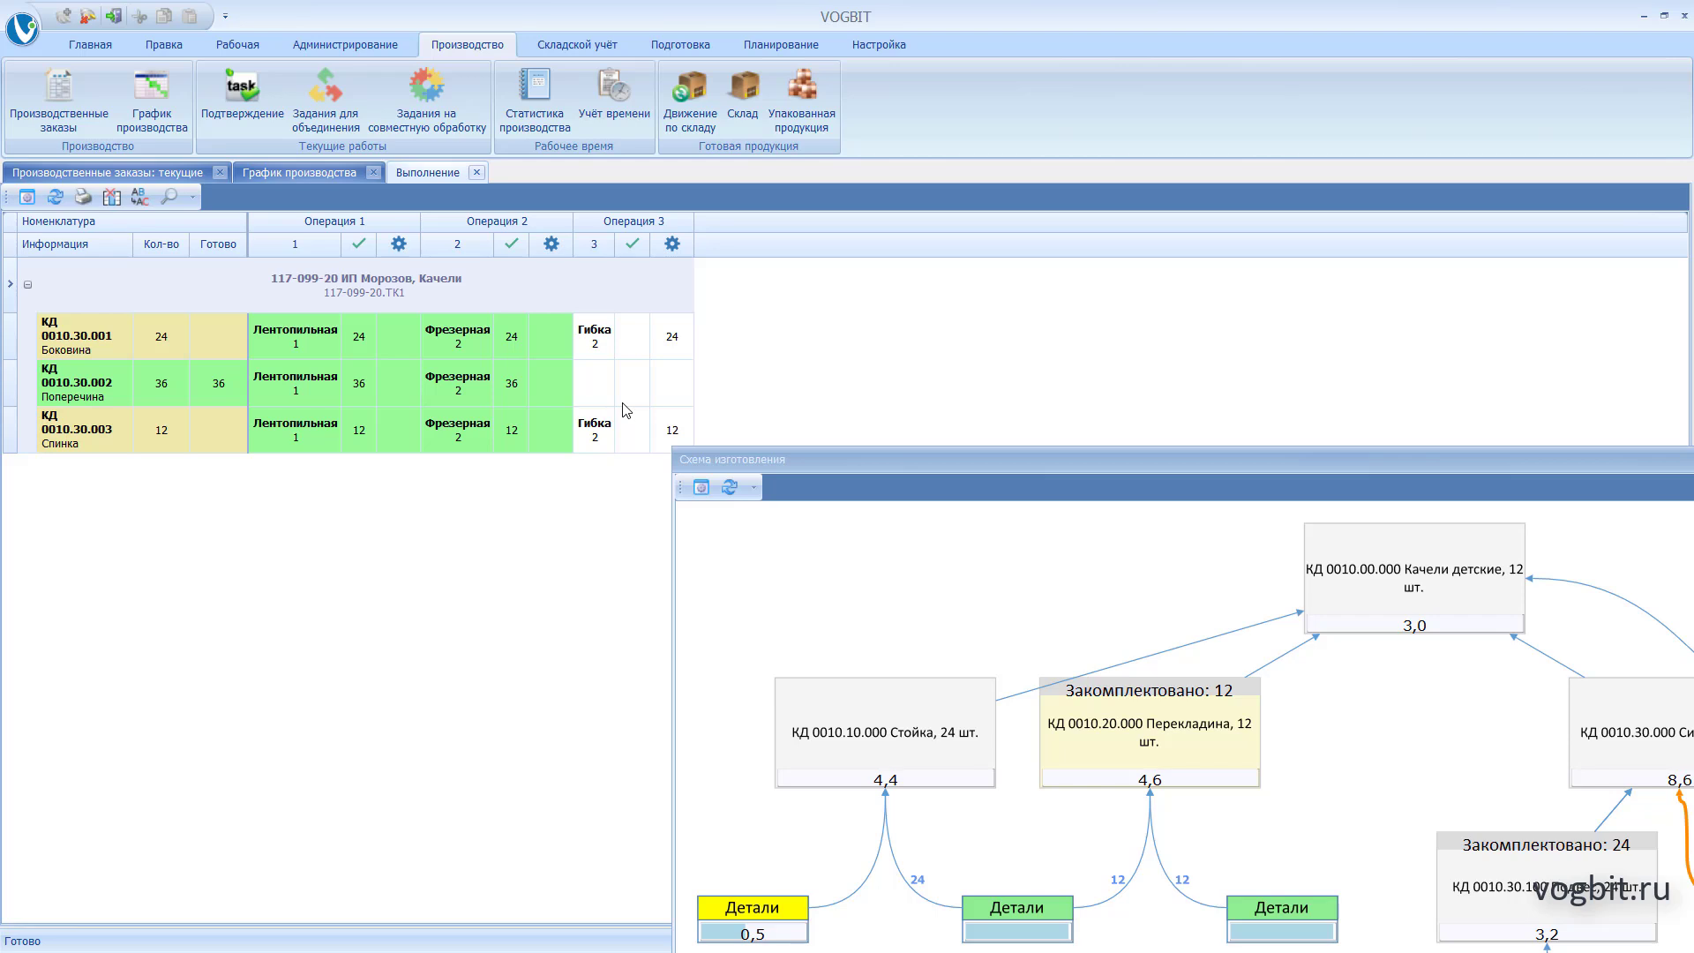
{"action": "left_click", "coordinate": [477, 172]}
{"action": "left_click", "coordinate": [438, 343]}
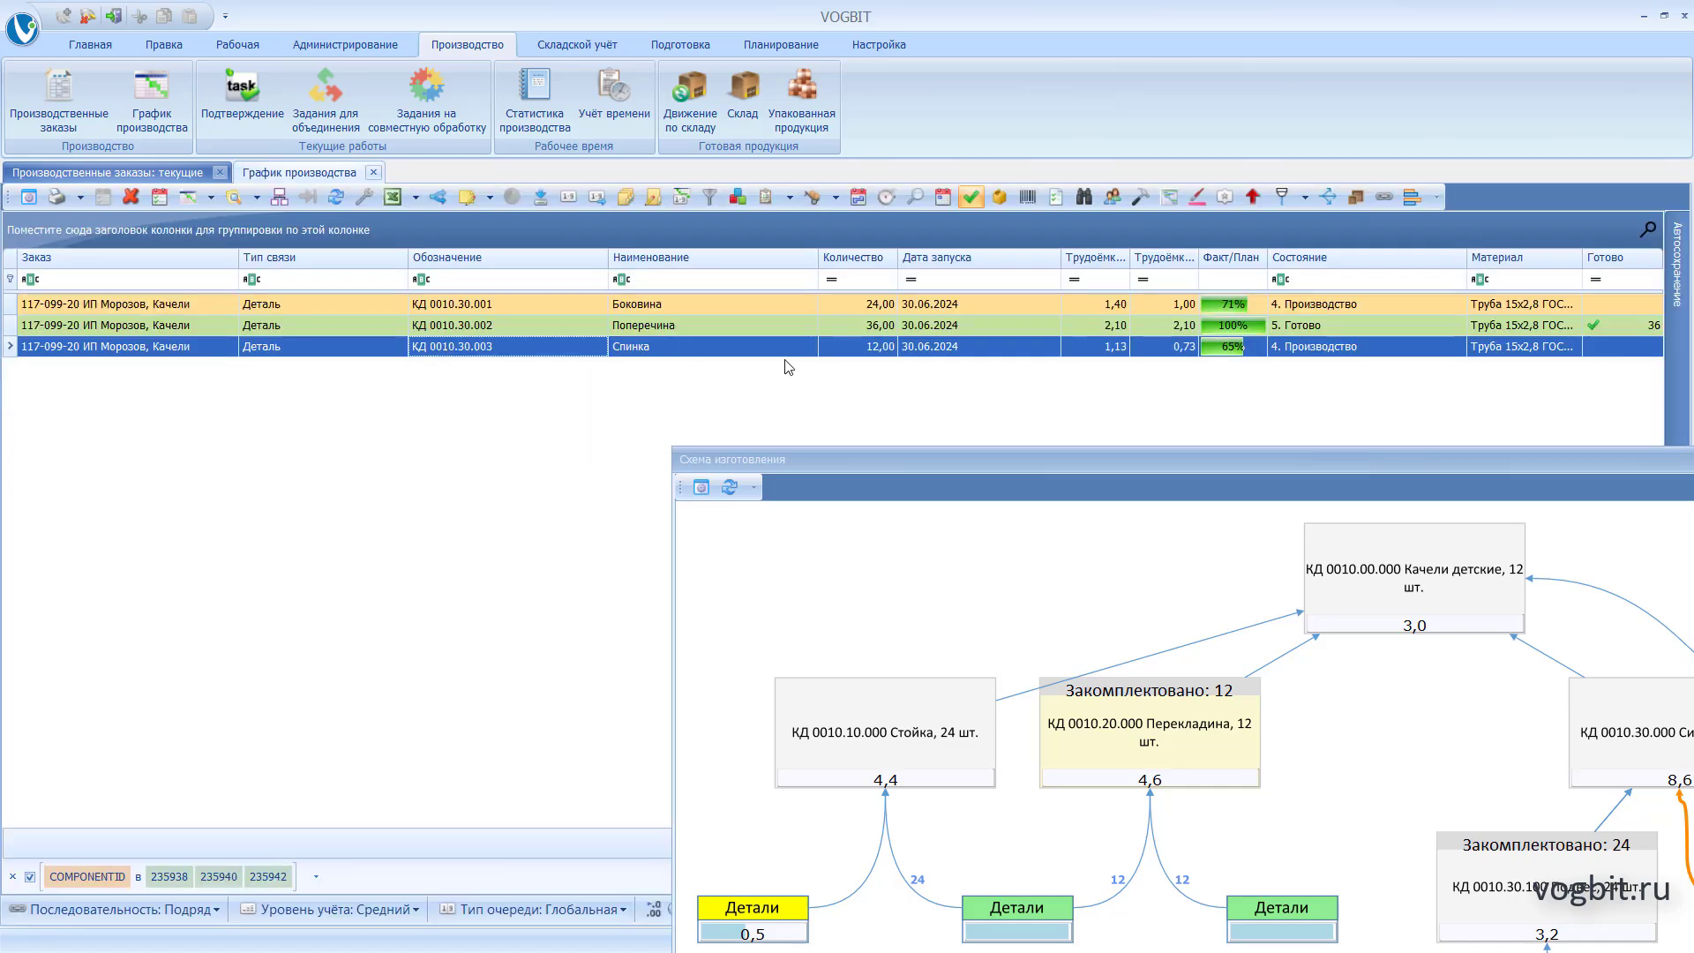
Move the manufacturing scheme aside and switch the schedule to the Текущие работы view
{"action": "left_click_drag", "start_coordinate": [1412, 474], "coordinate": [1161, 683]}
{"action": "mouse_move", "coordinate": [1679, 281]}
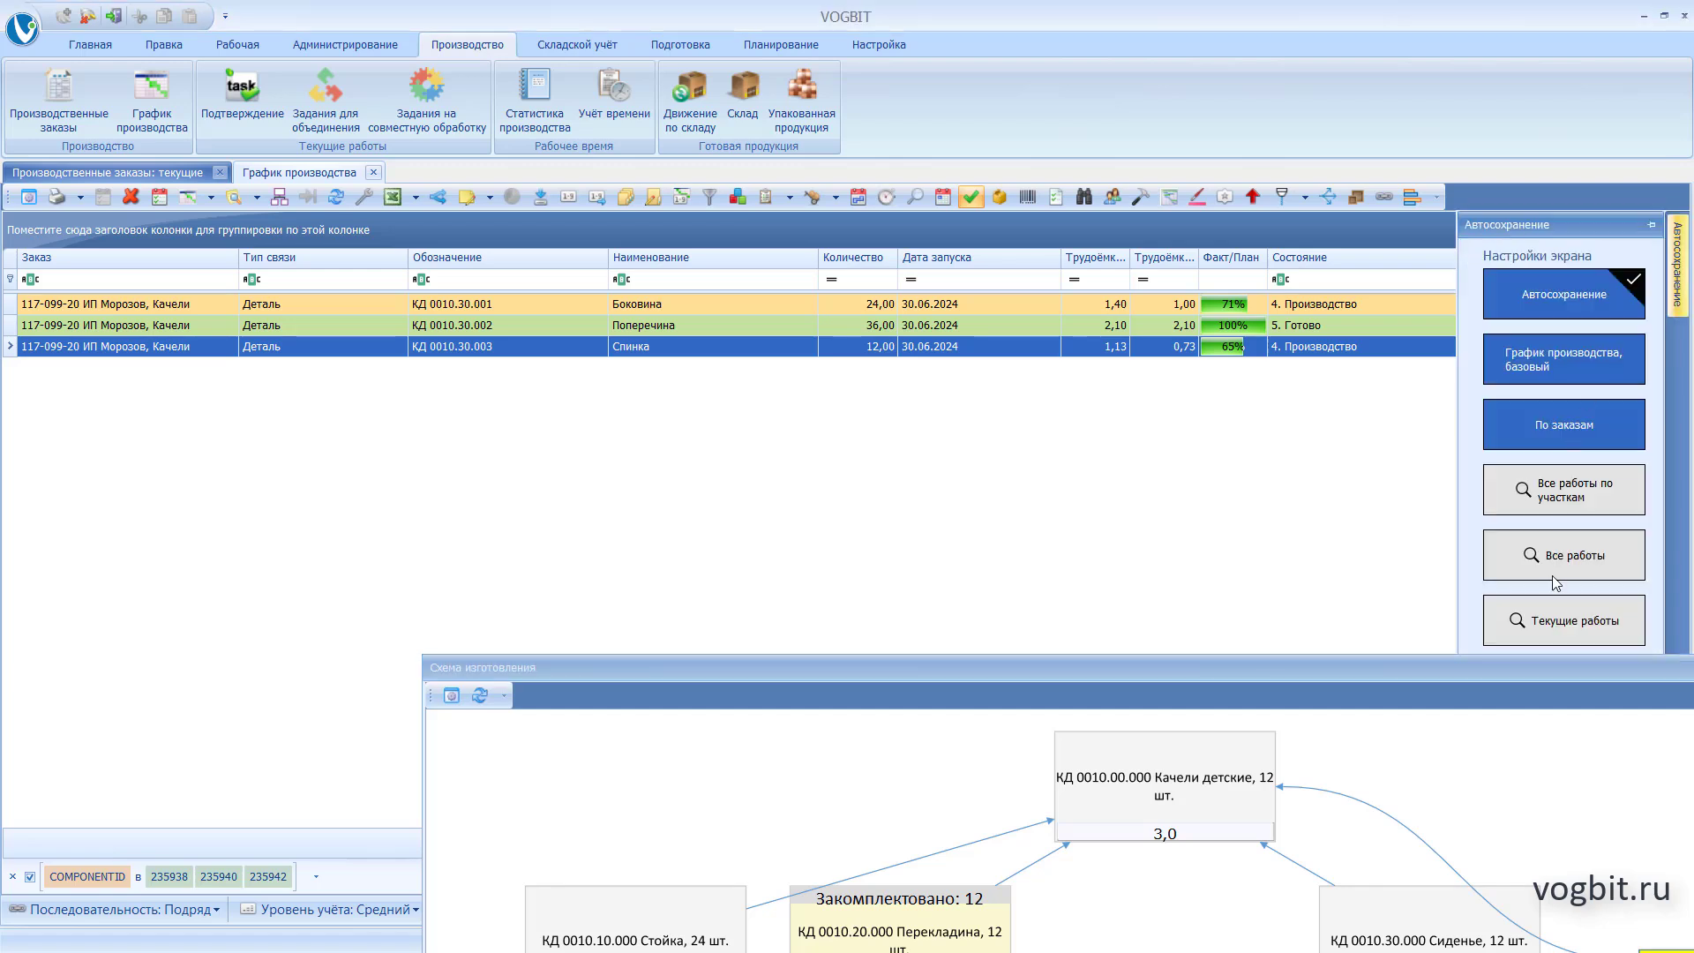
{"action": "left_click", "coordinate": [1529, 628]}
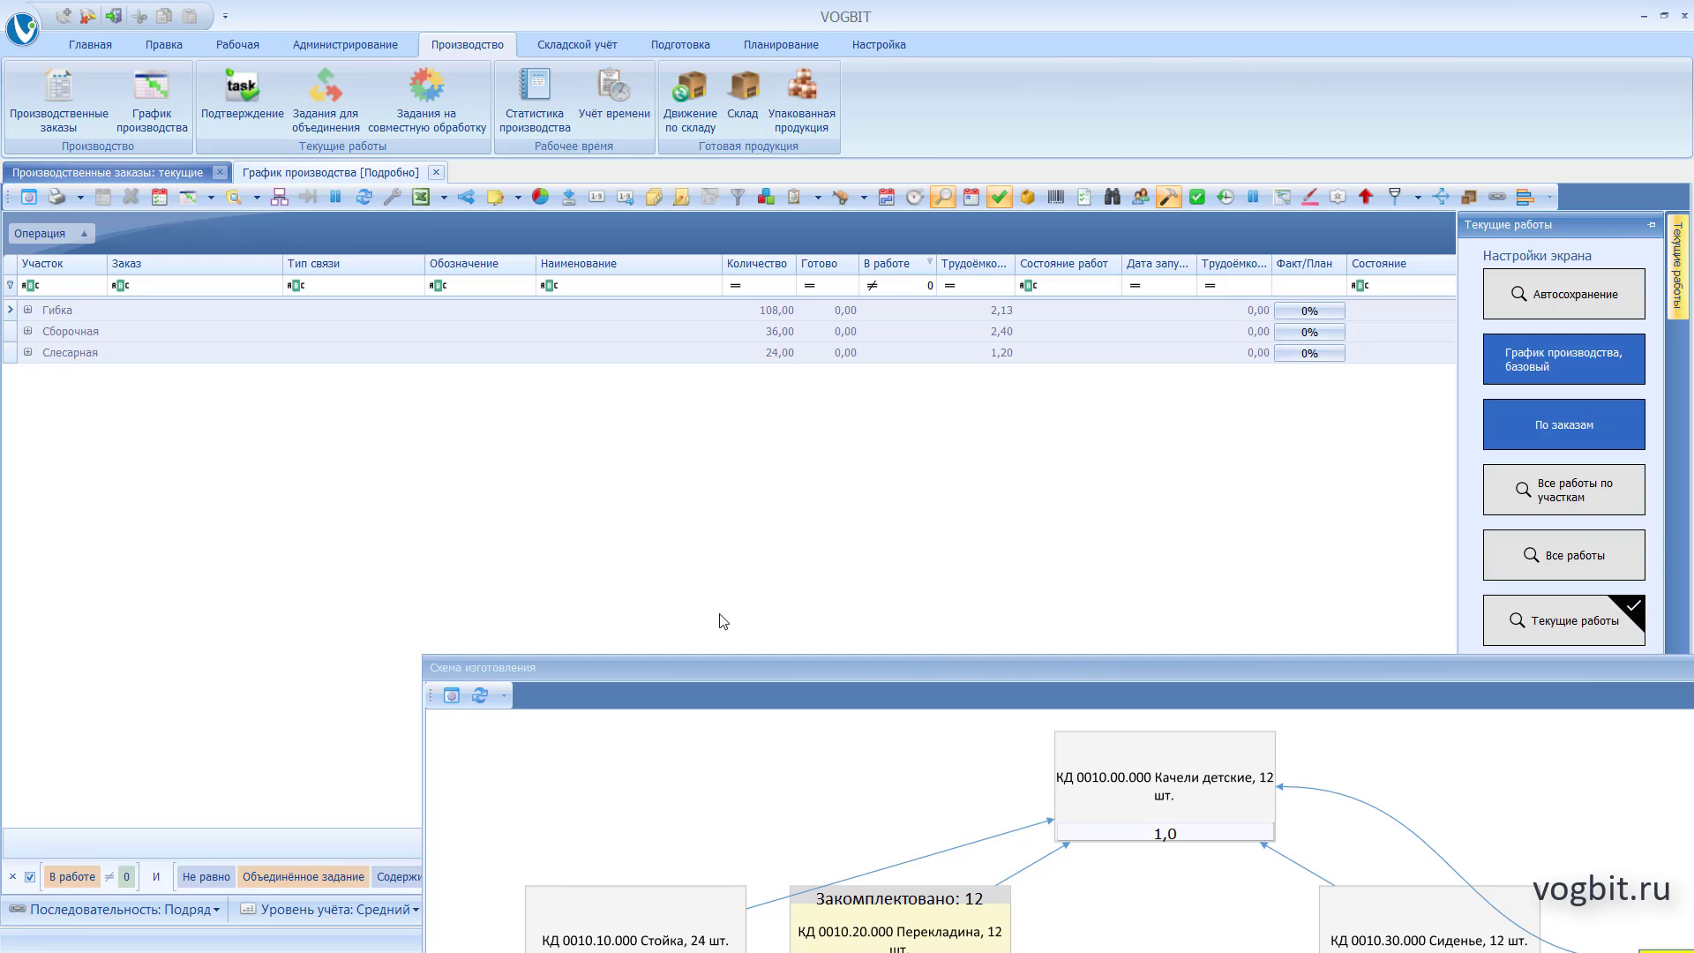
Filter the current works by the Детали block feeding Сиденье and expand the Гибка operation group
{"action": "left_click_drag", "start_coordinate": [910, 669], "coordinate": [718, 204]}
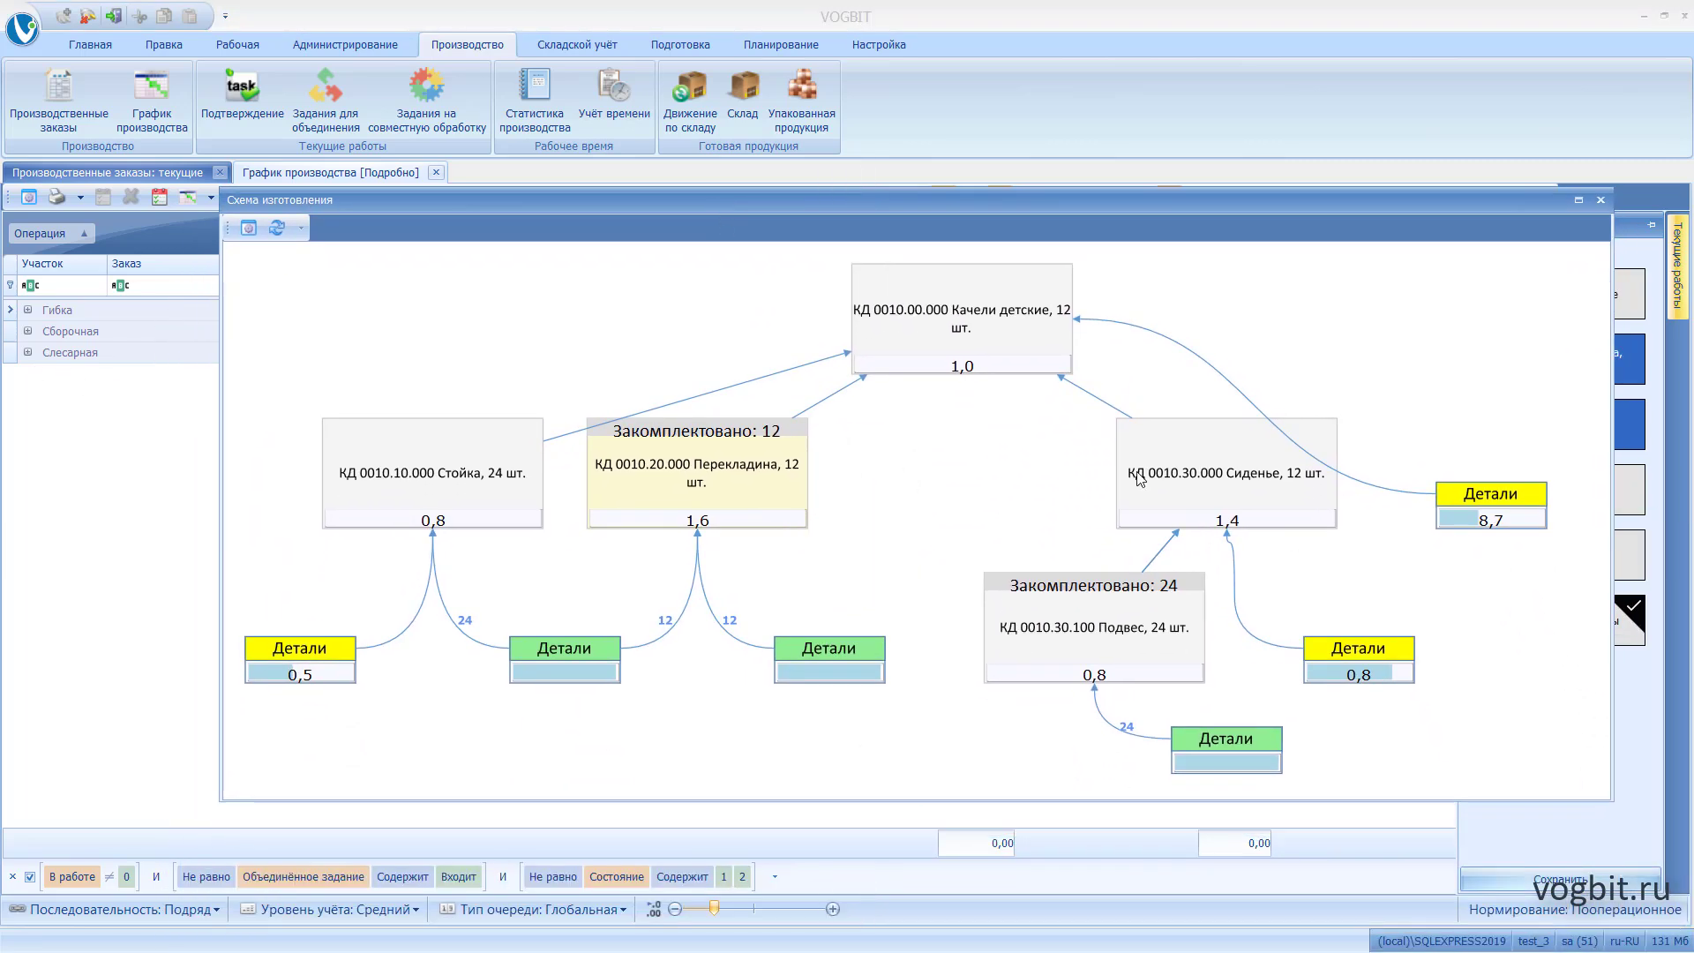
{"action": "left_click", "coordinate": [1347, 651]}
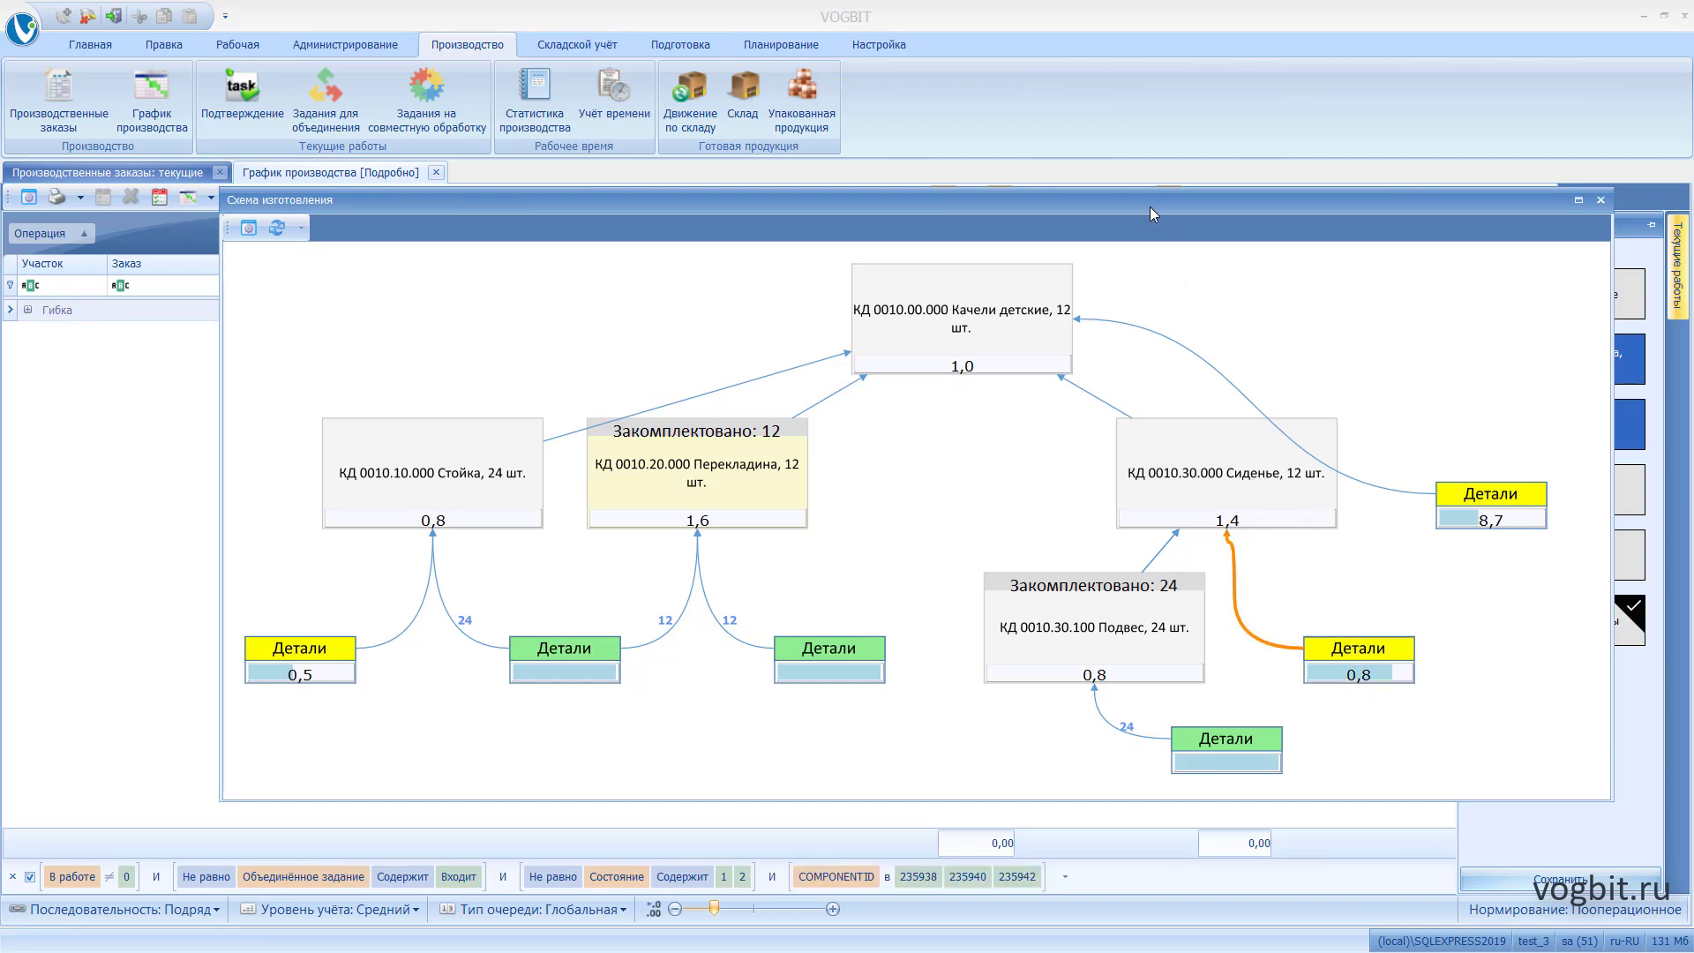
{"action": "left_click_drag", "start_coordinate": [1150, 203], "coordinate": [1376, 462]}
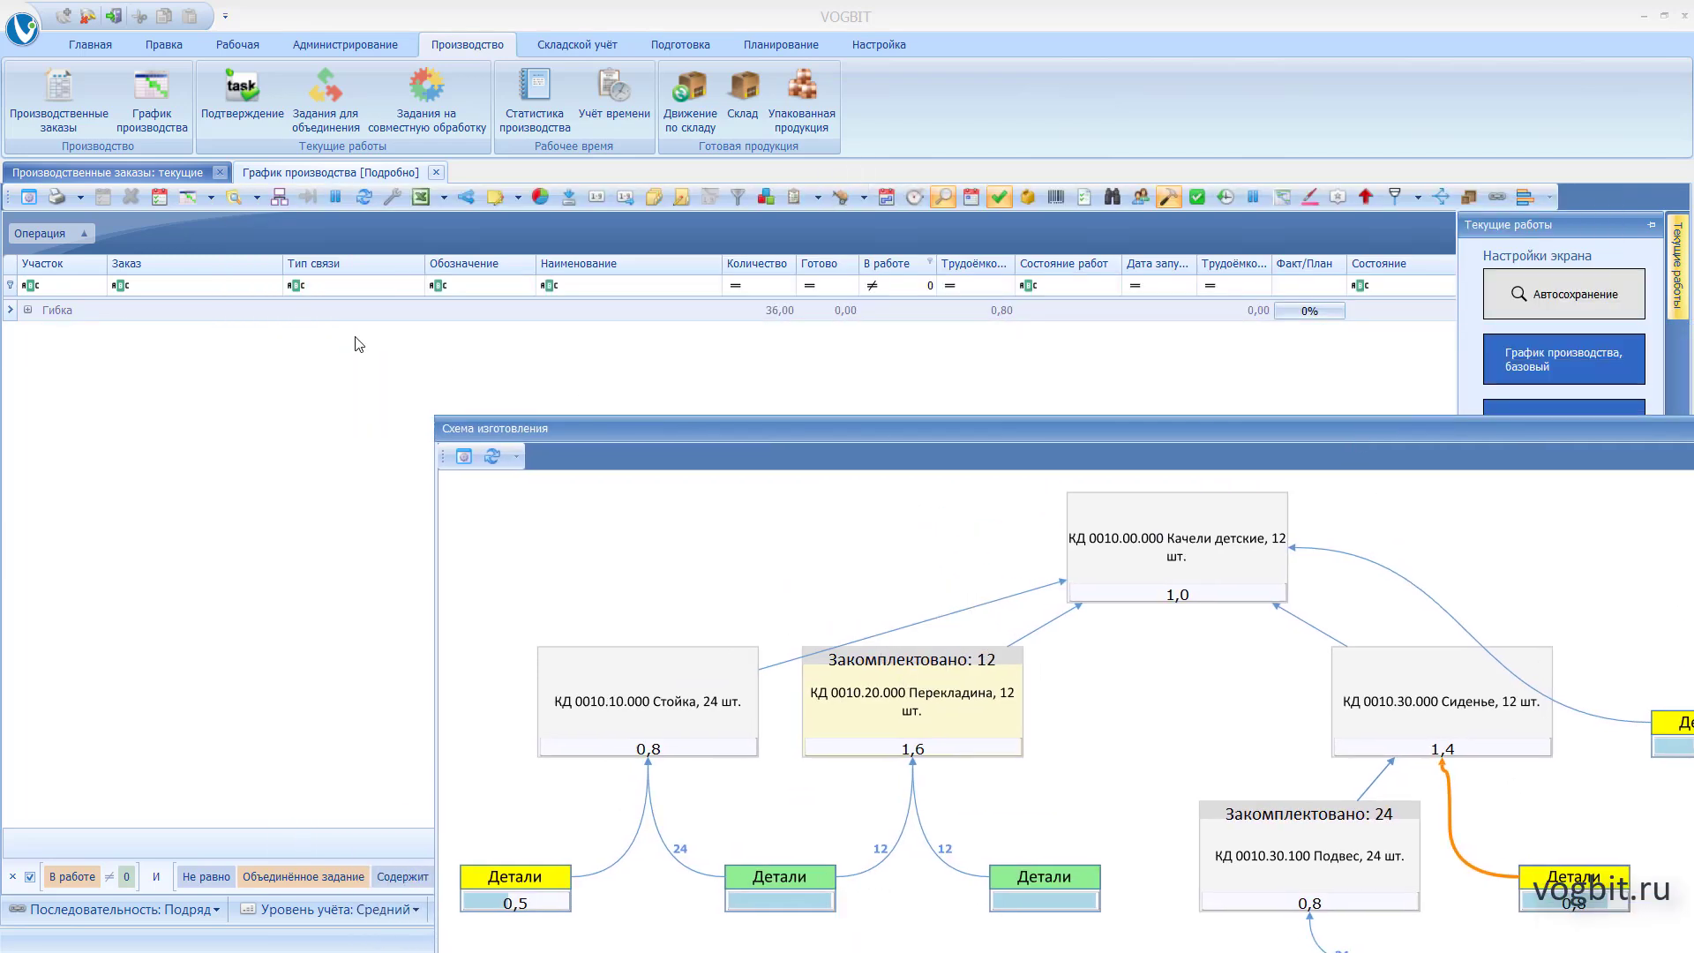
{"action": "left_click", "coordinate": [29, 311]}
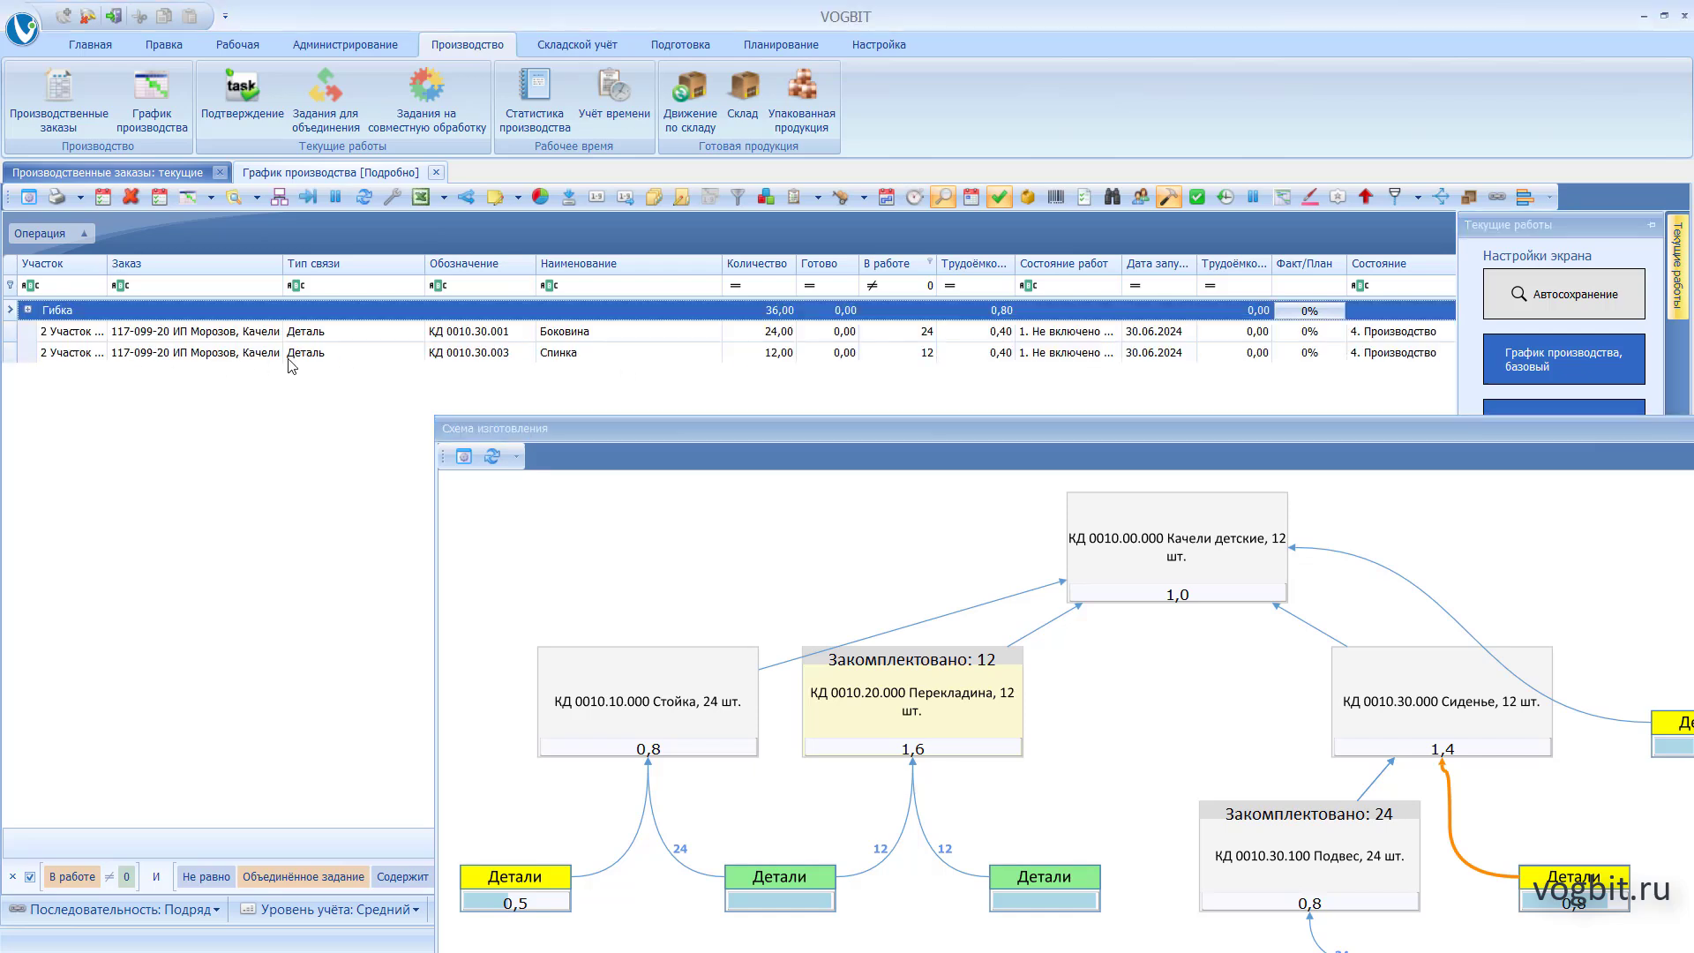
Preview the Задание с операцией report for the Гибка jobs of Боковина and Спинка, and close the preview
{"action": "left_click", "coordinate": [649, 352]}
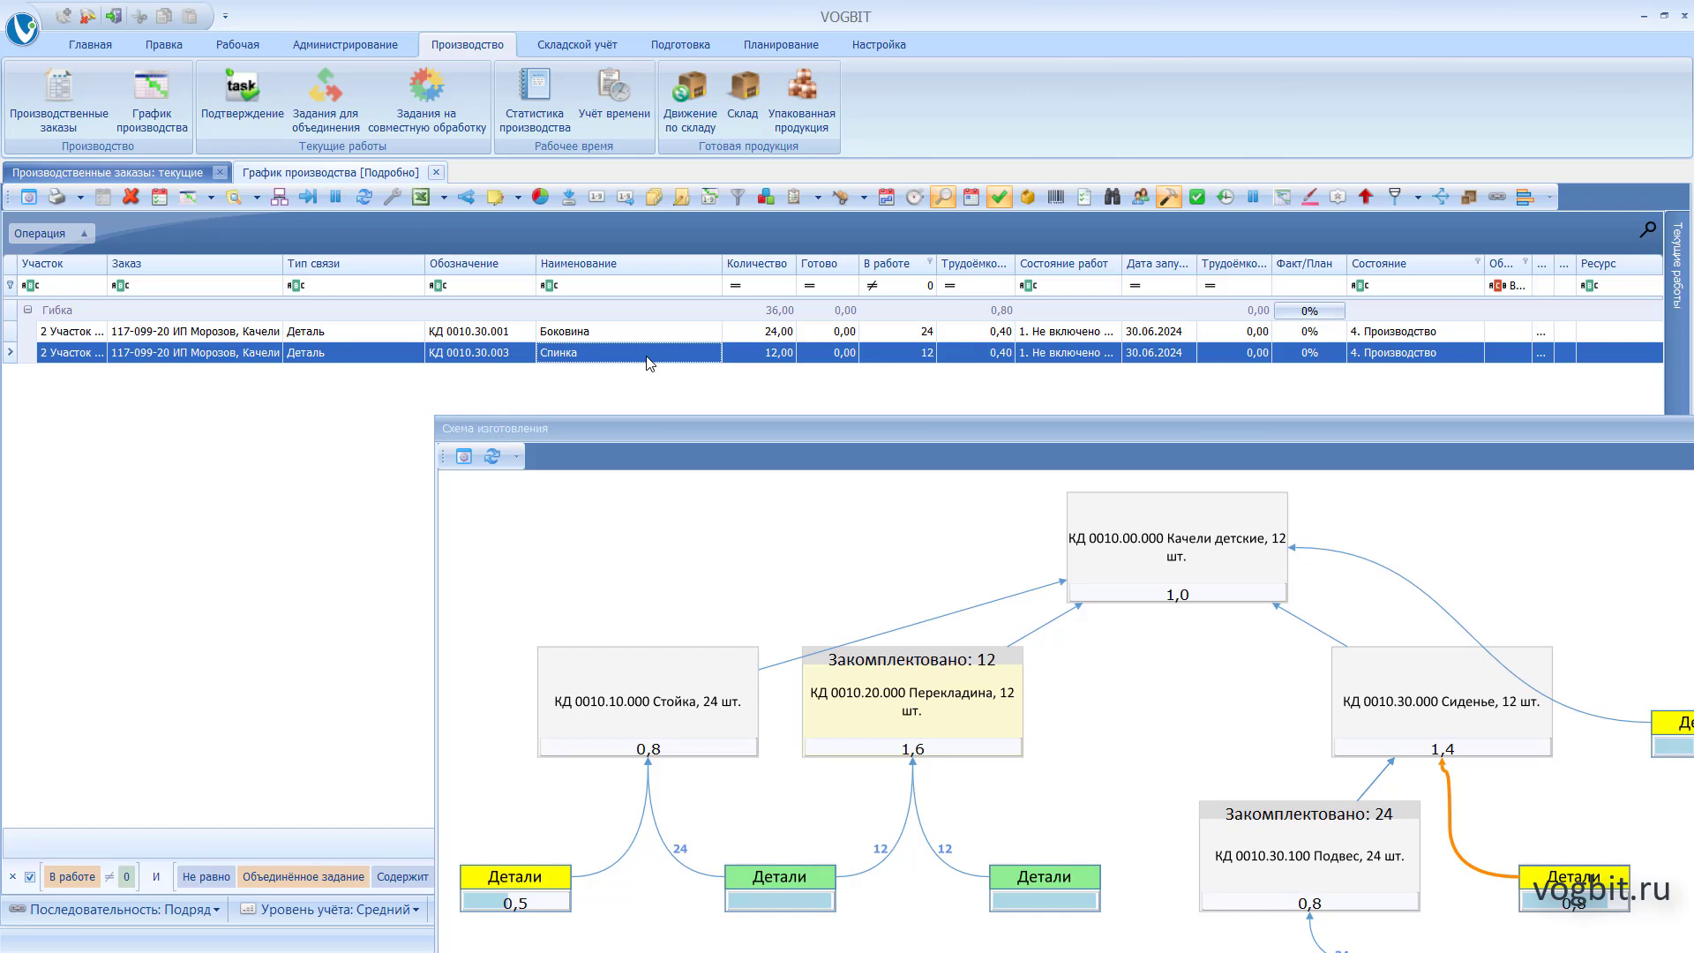
{"action": "key", "text": "Up"}
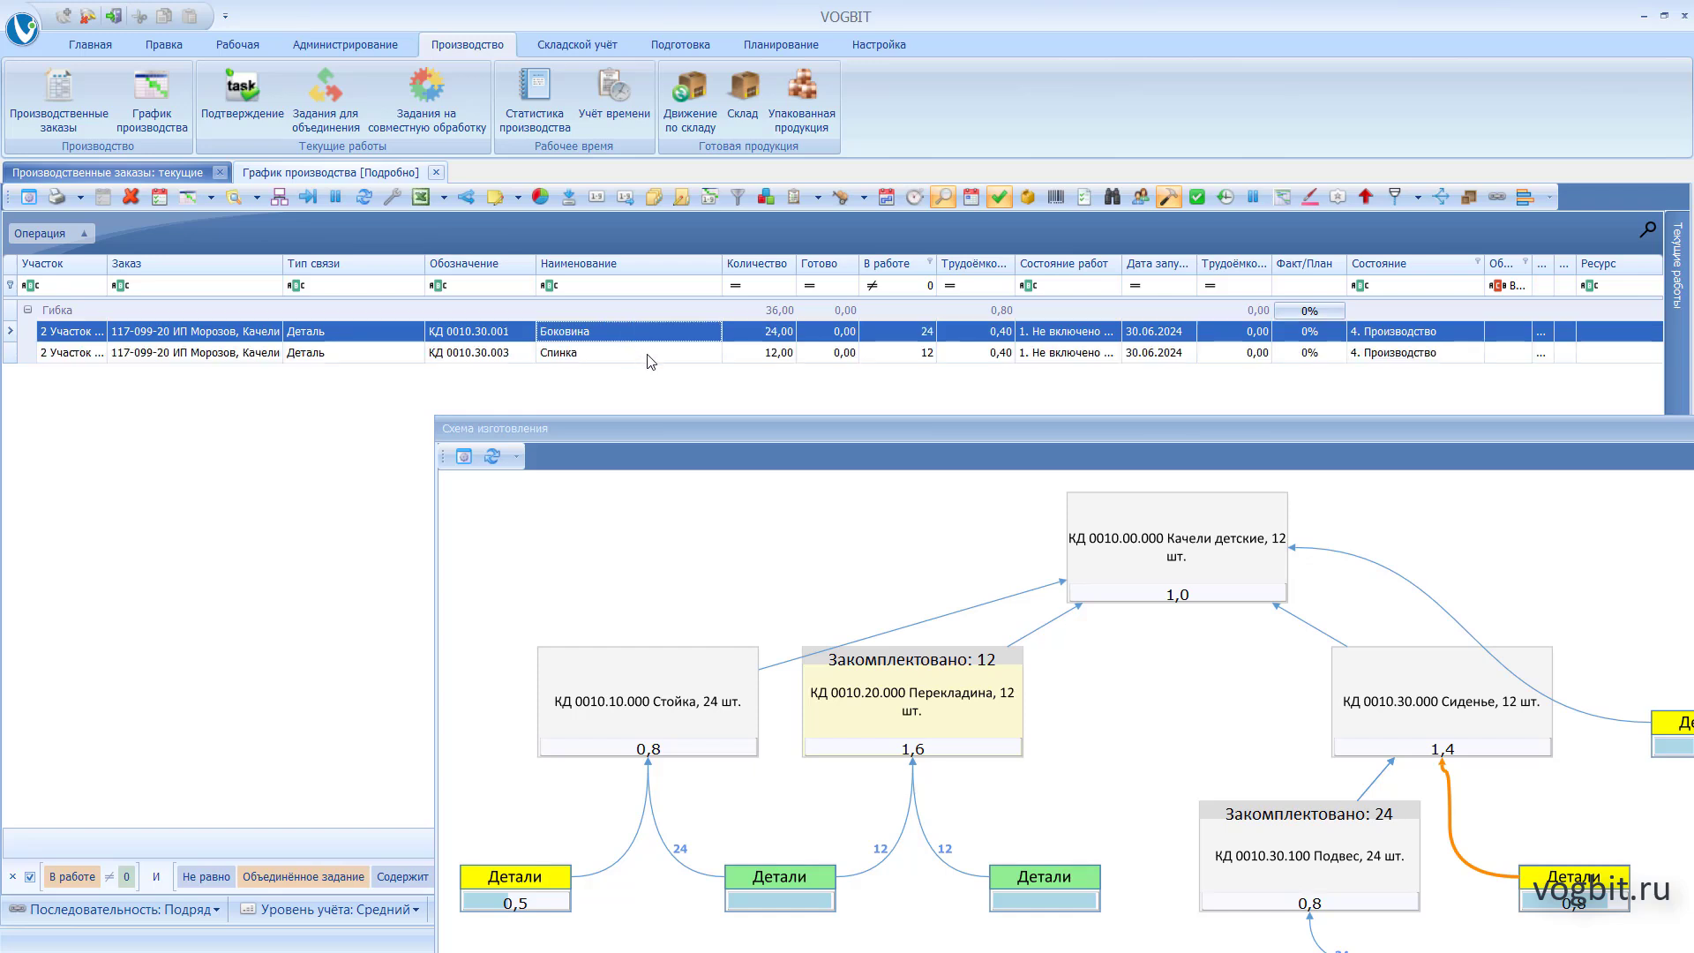
{"action": "left_click", "coordinate": [650, 353], "text": "ctrl"}
{"action": "right_click", "coordinate": [646, 337]}
{"action": "left_click", "coordinate": [704, 406]}
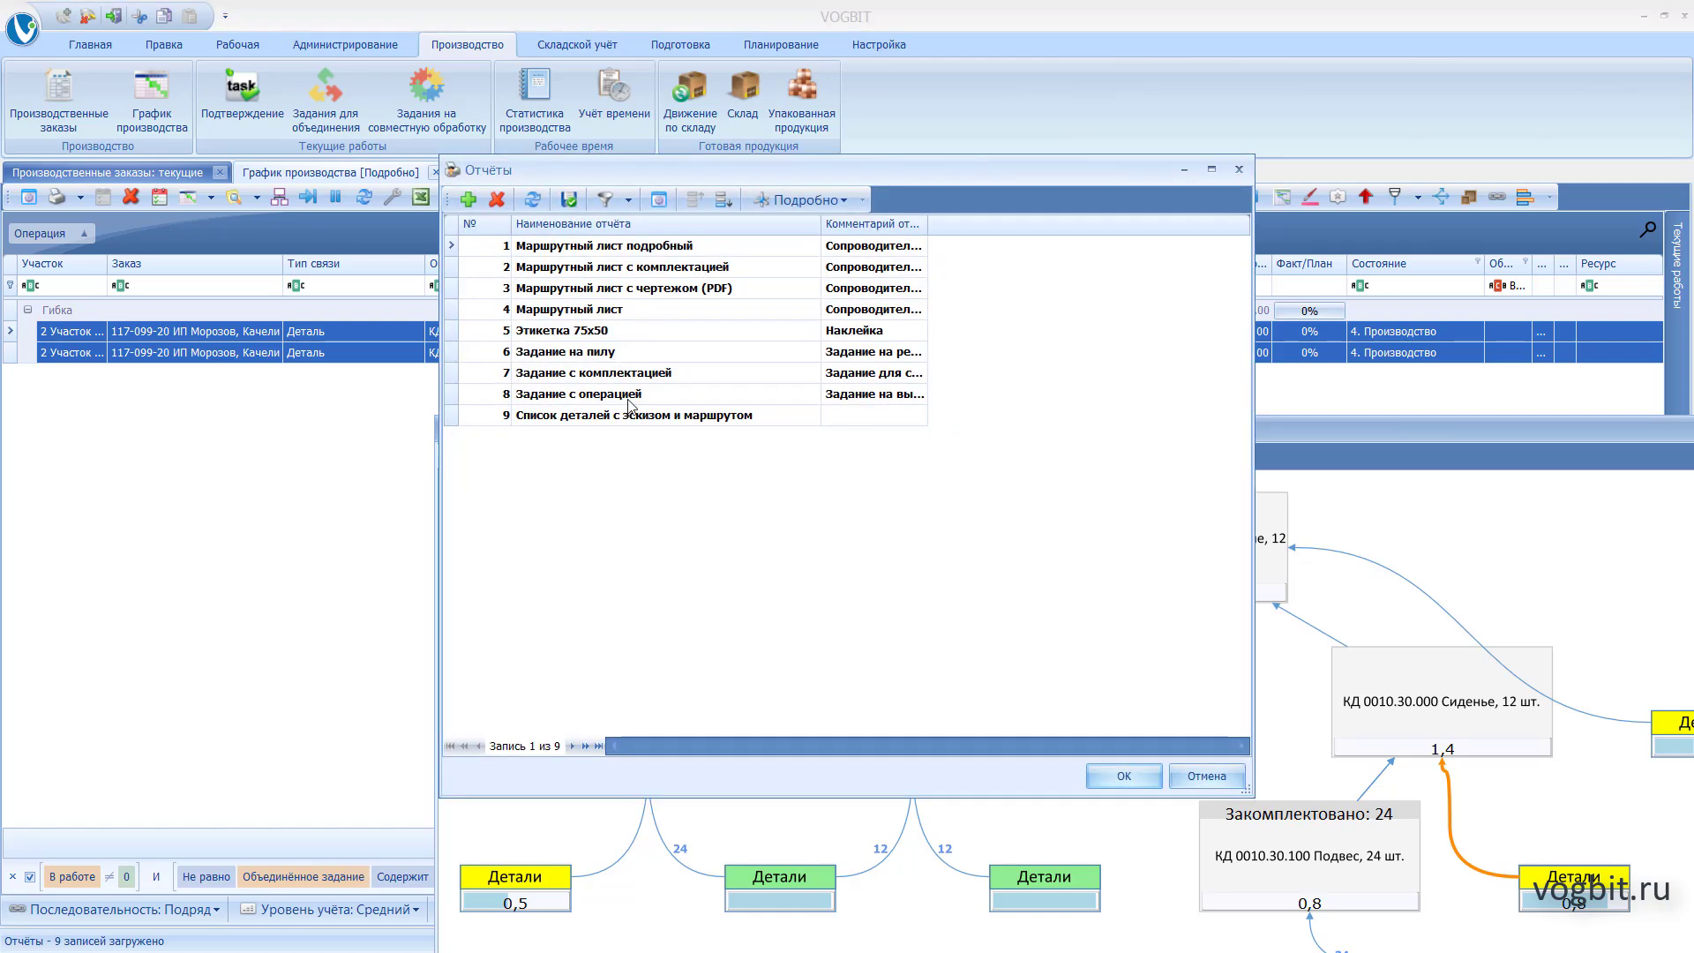
{"action": "left_click", "coordinate": [628, 399]}
{"action": "left_click", "coordinate": [1124, 776]}
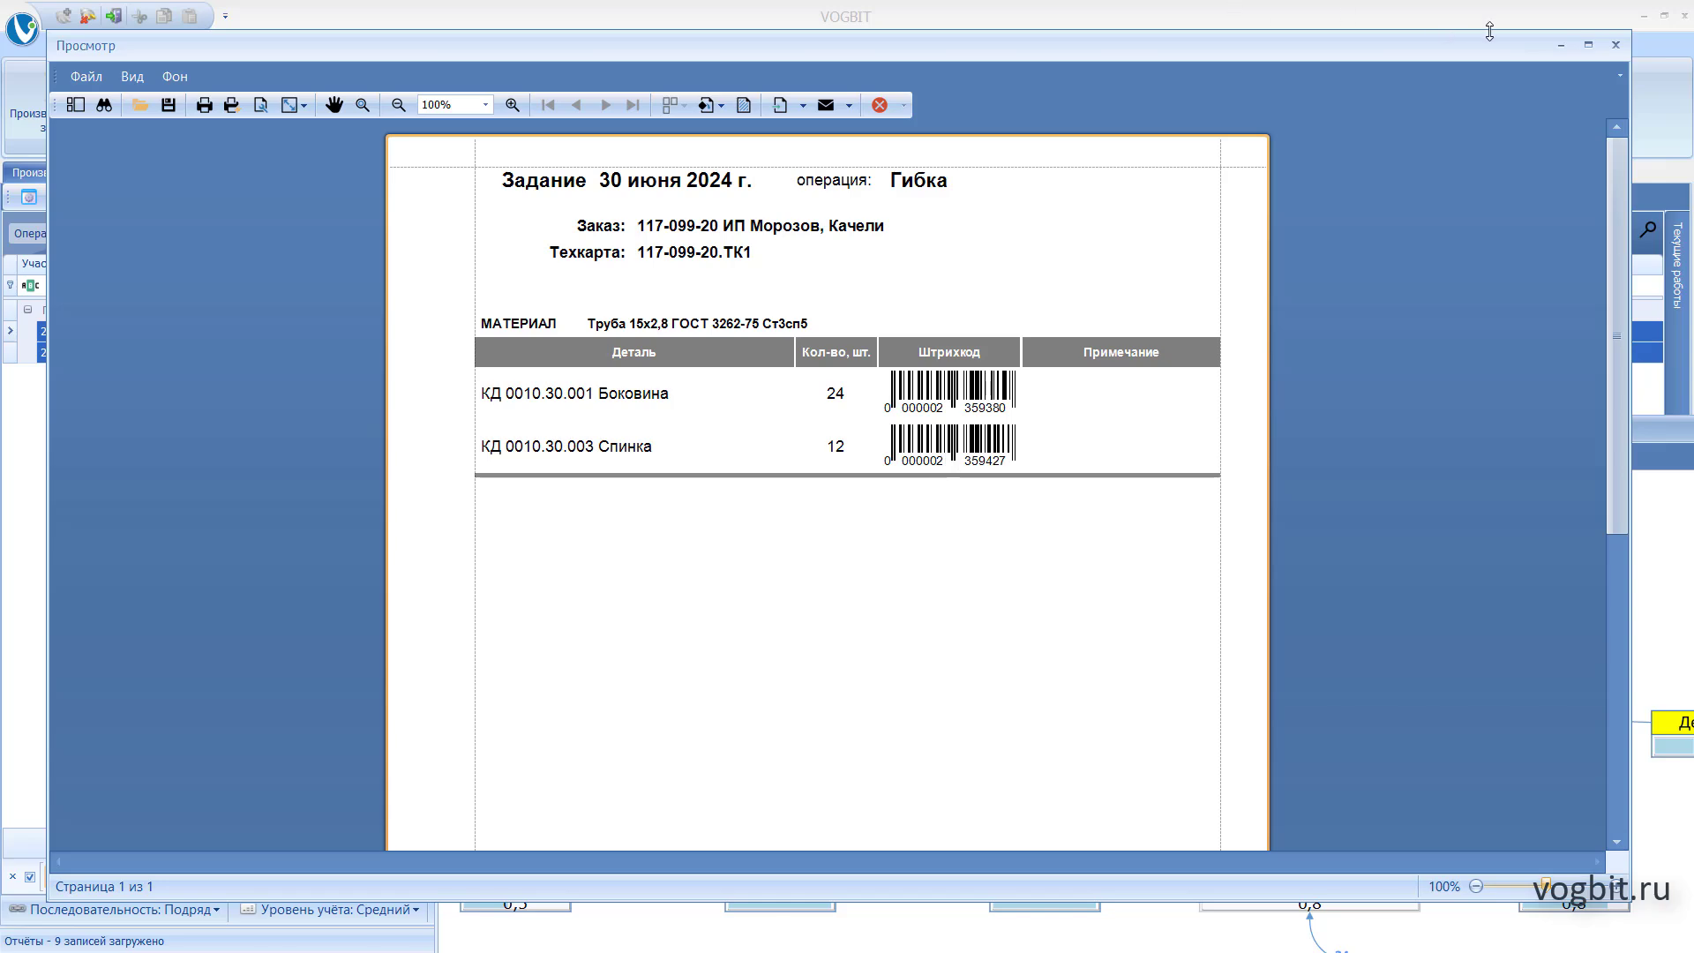
{"action": "left_click", "coordinate": [1621, 51]}
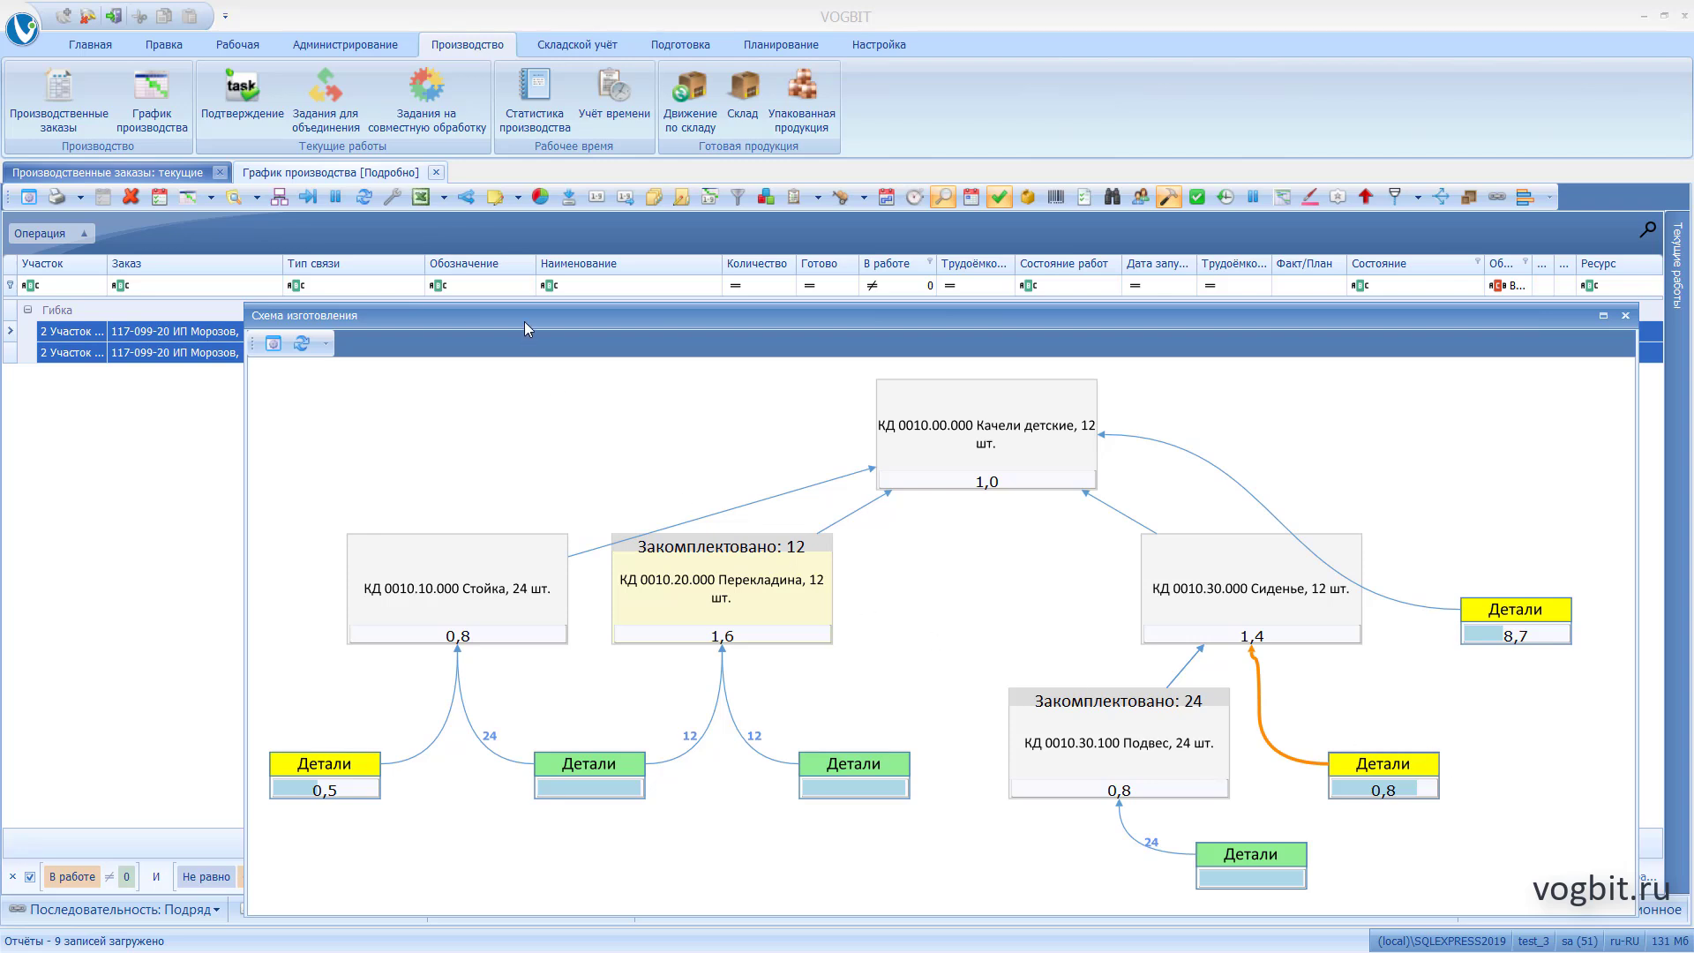
Mark the Гибка jobs for Боковина and Спинка as issued
{"action": "left_click_drag", "start_coordinate": [527, 328], "coordinate": [682, 477]}
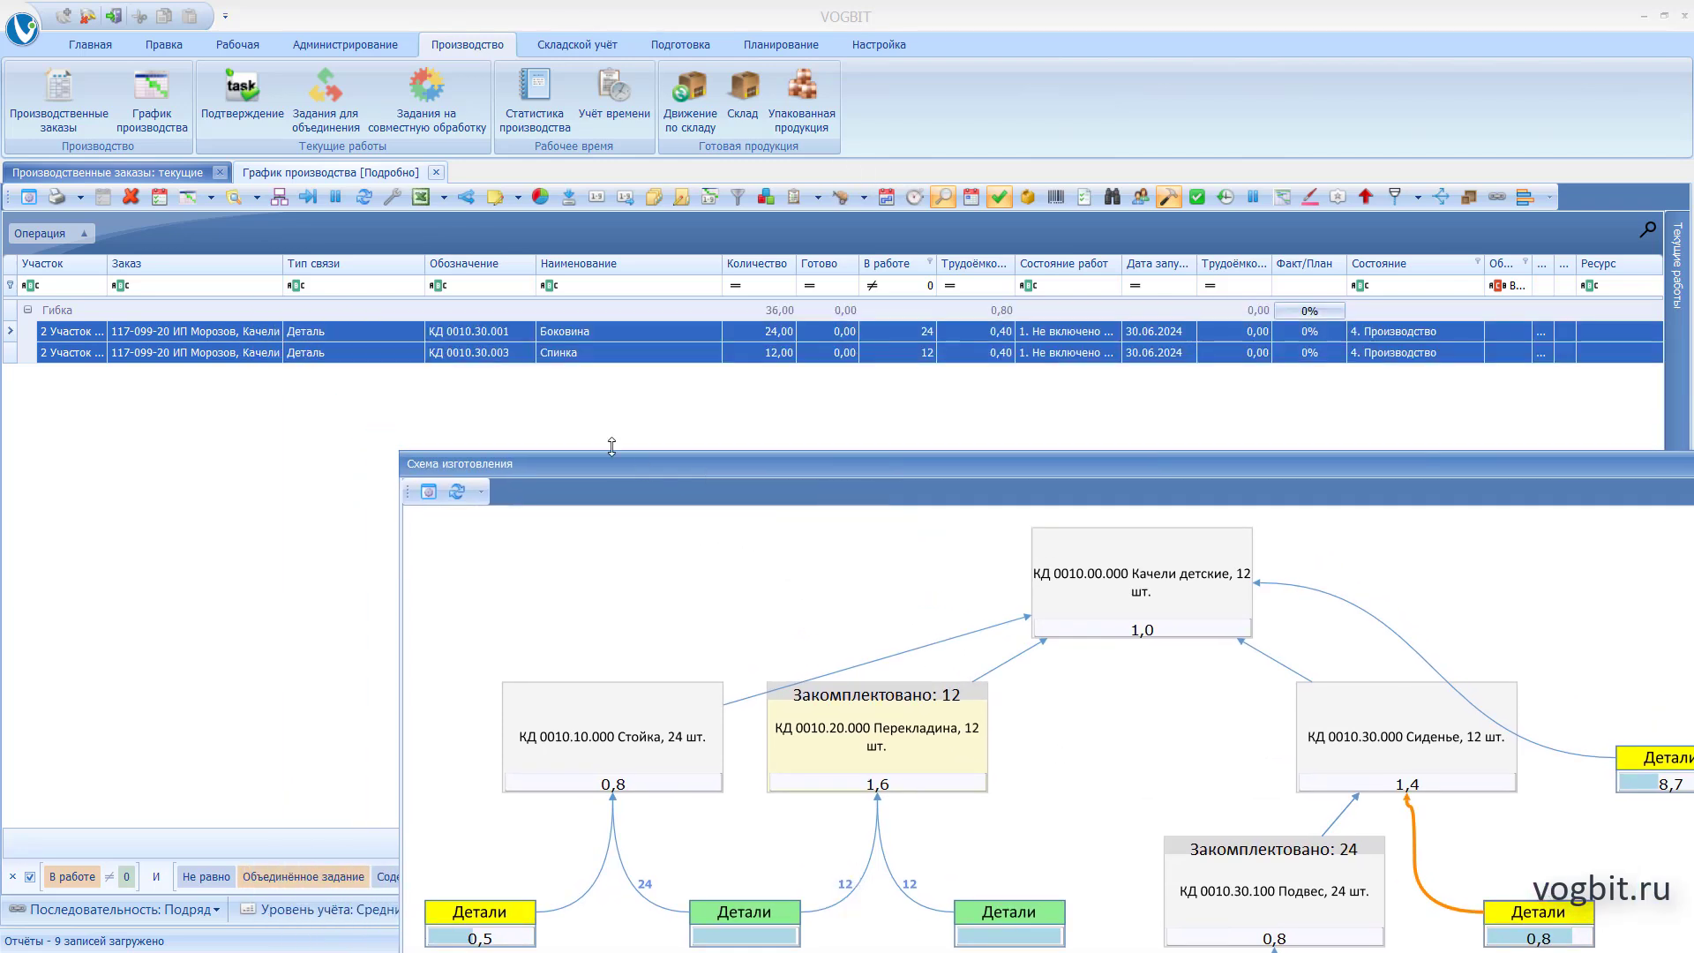
{"action": "left_click", "coordinate": [598, 355], "text": "ctrl"}
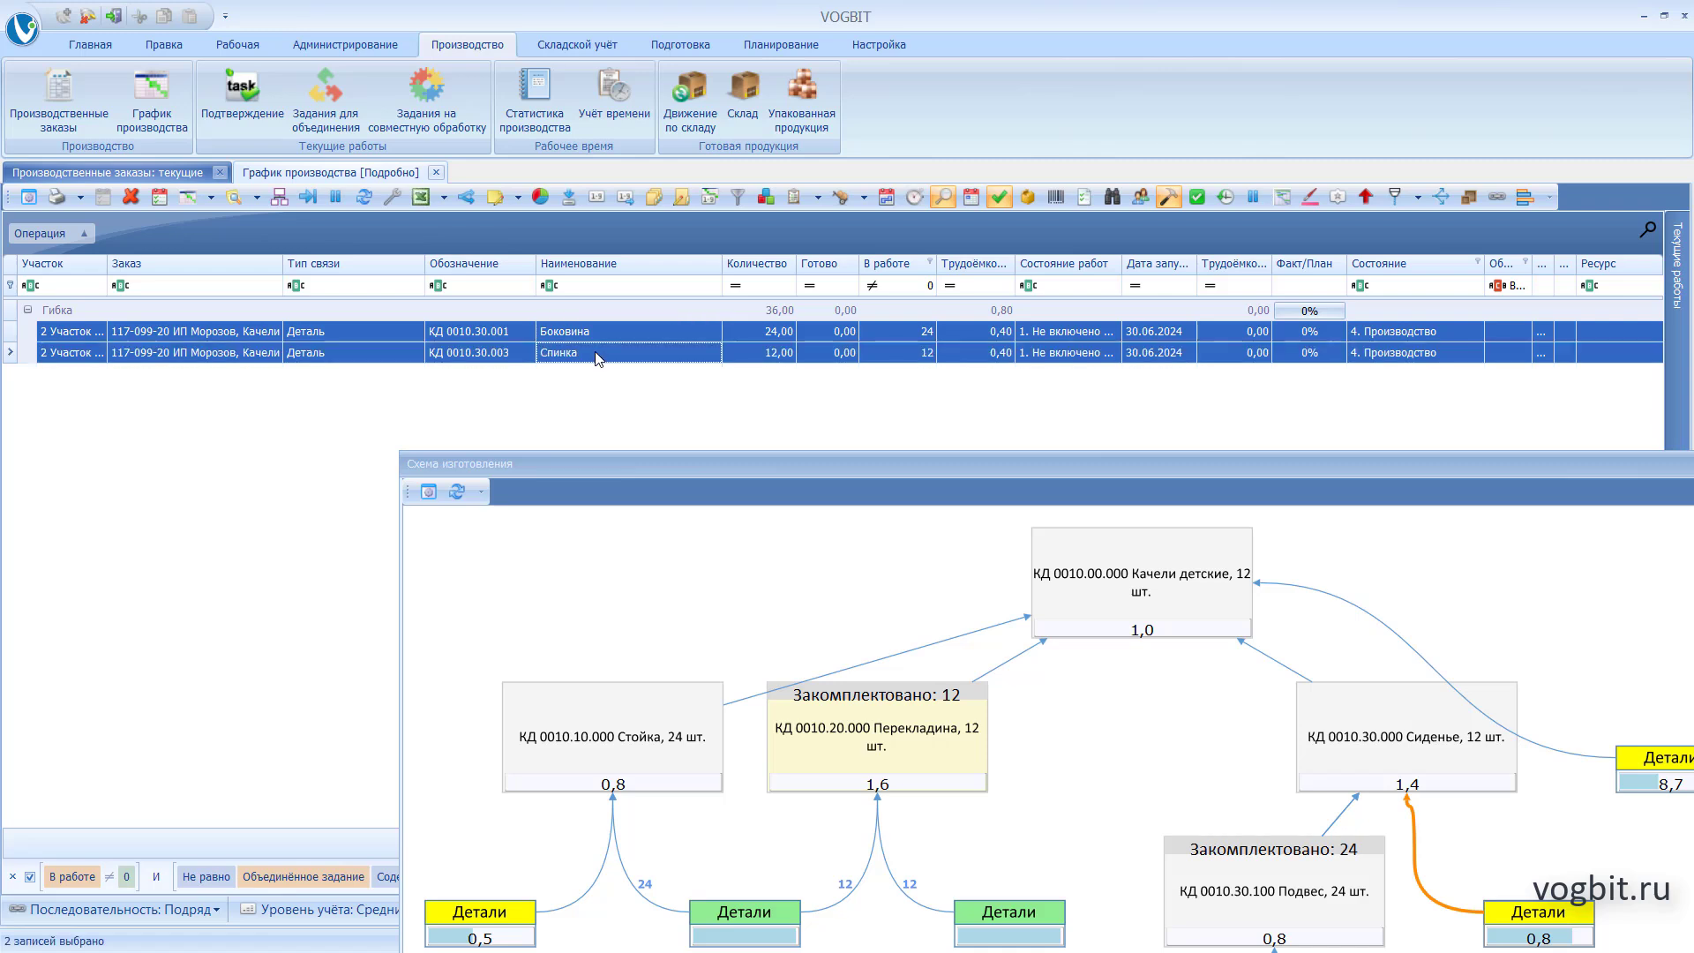
{"action": "left_click", "coordinate": [307, 196]}
{"action": "left_click", "coordinate": [798, 527]}
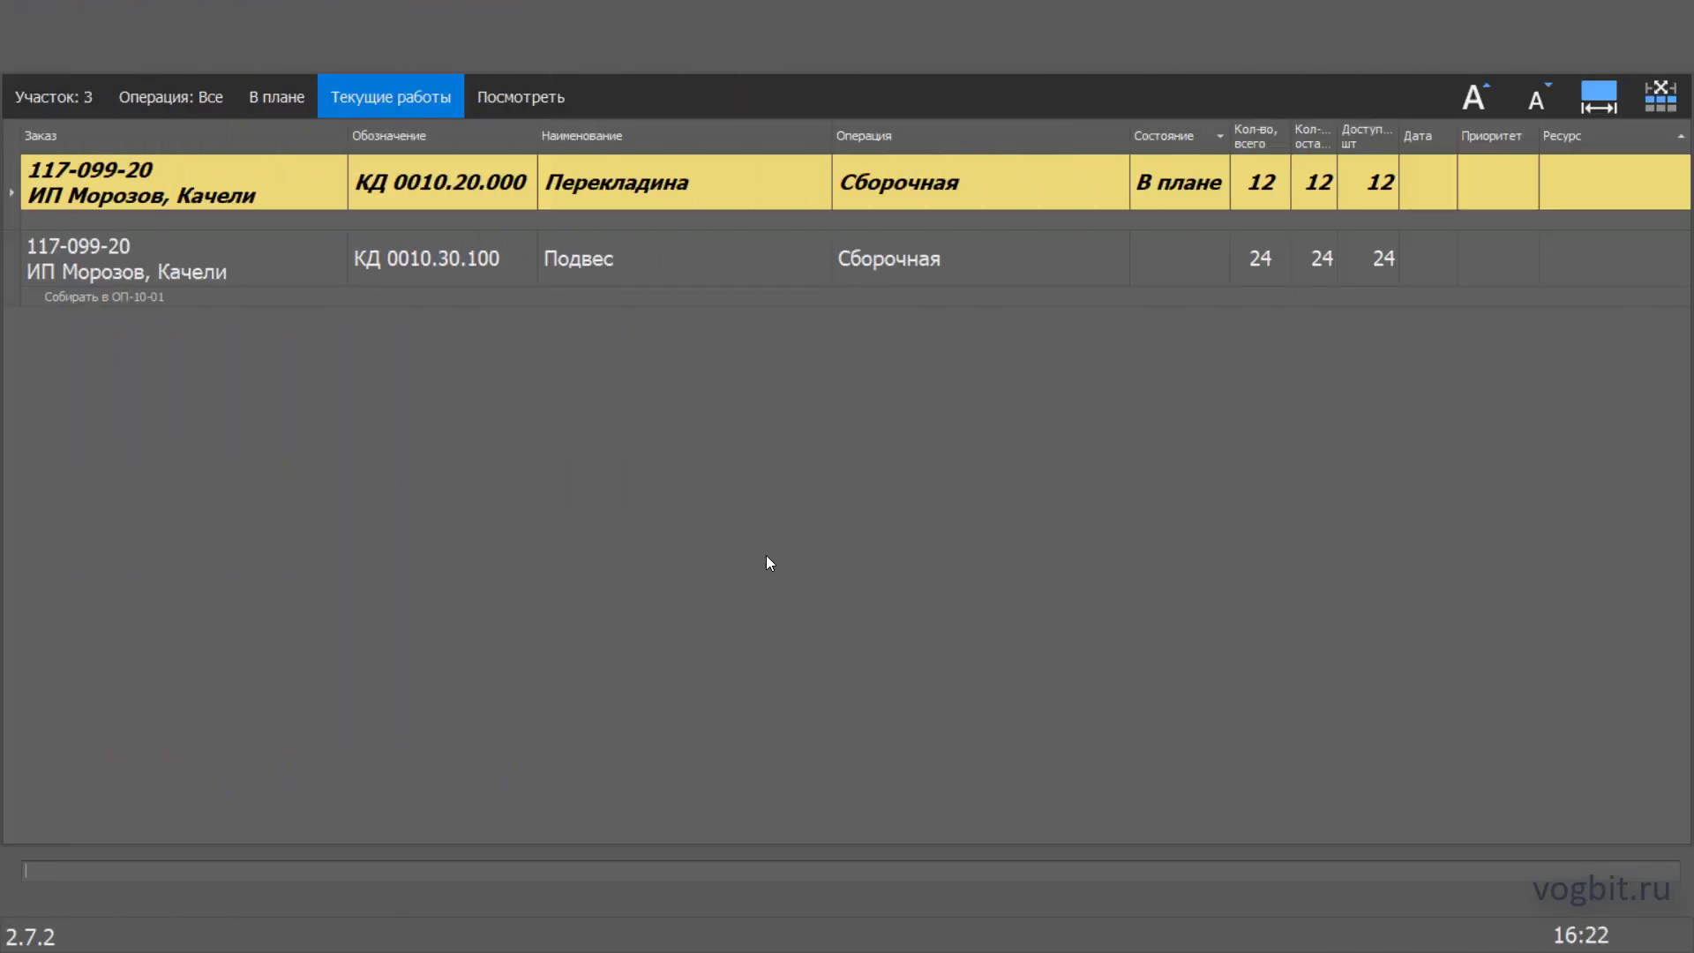
Switch the shop-floor terminal to section 2, Участок механической обработки
{"action": "left_click", "coordinate": [83, 97]}
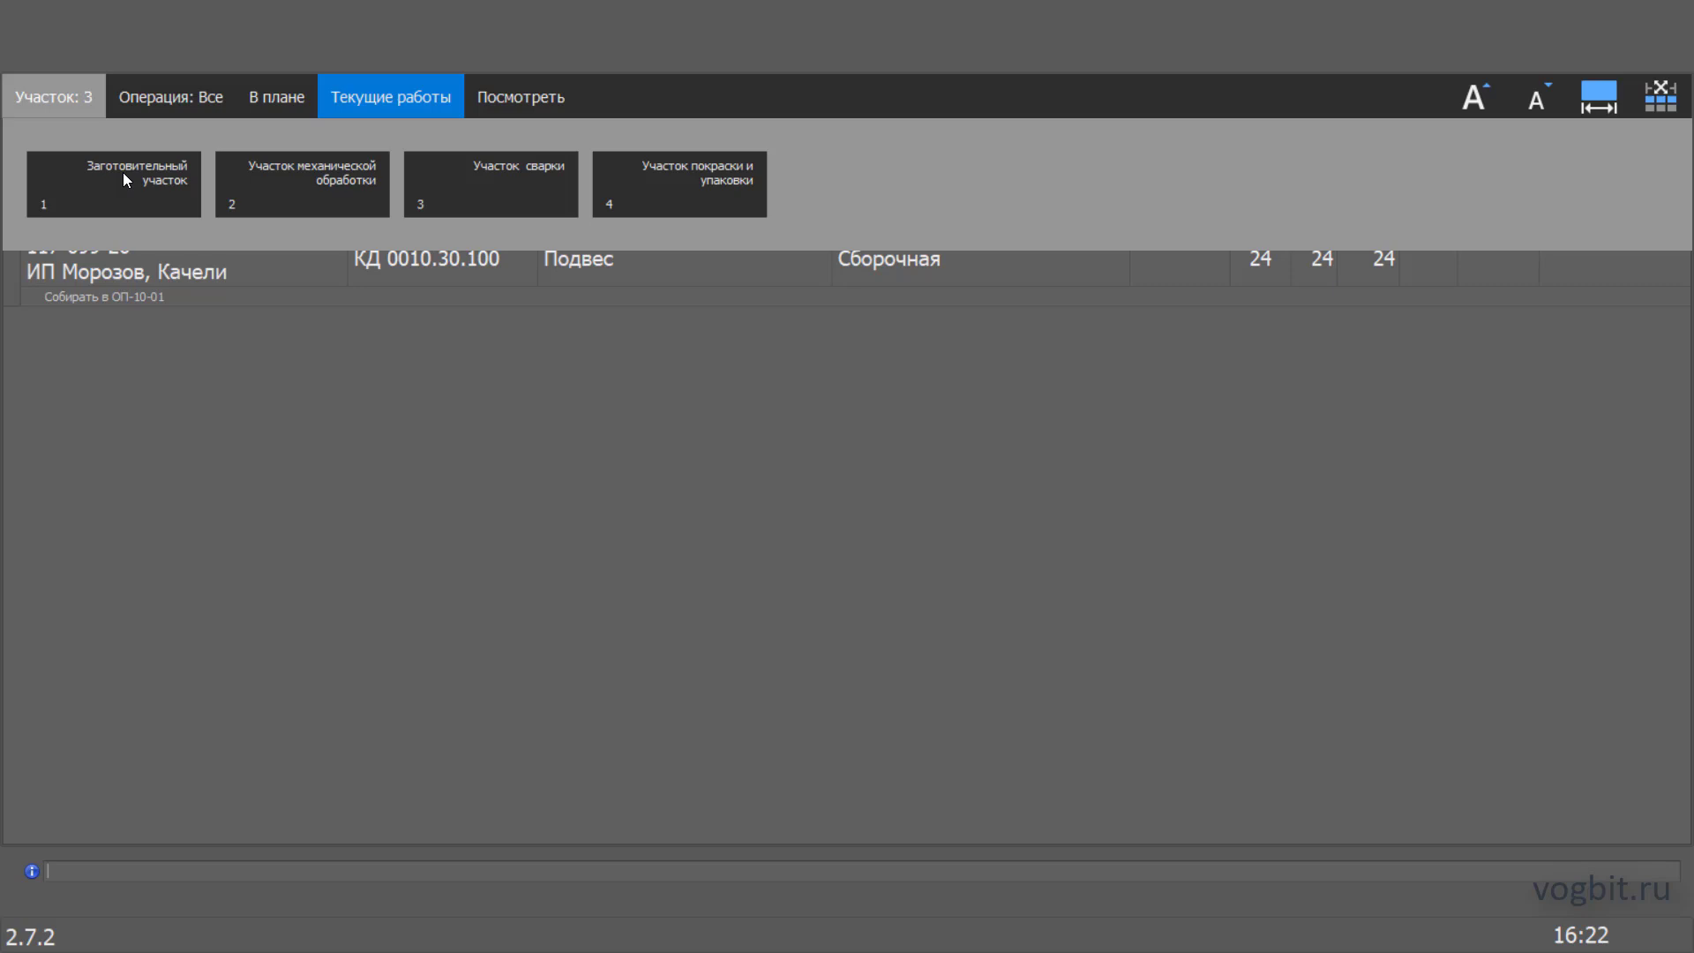
{"action": "left_click", "coordinate": [273, 205]}
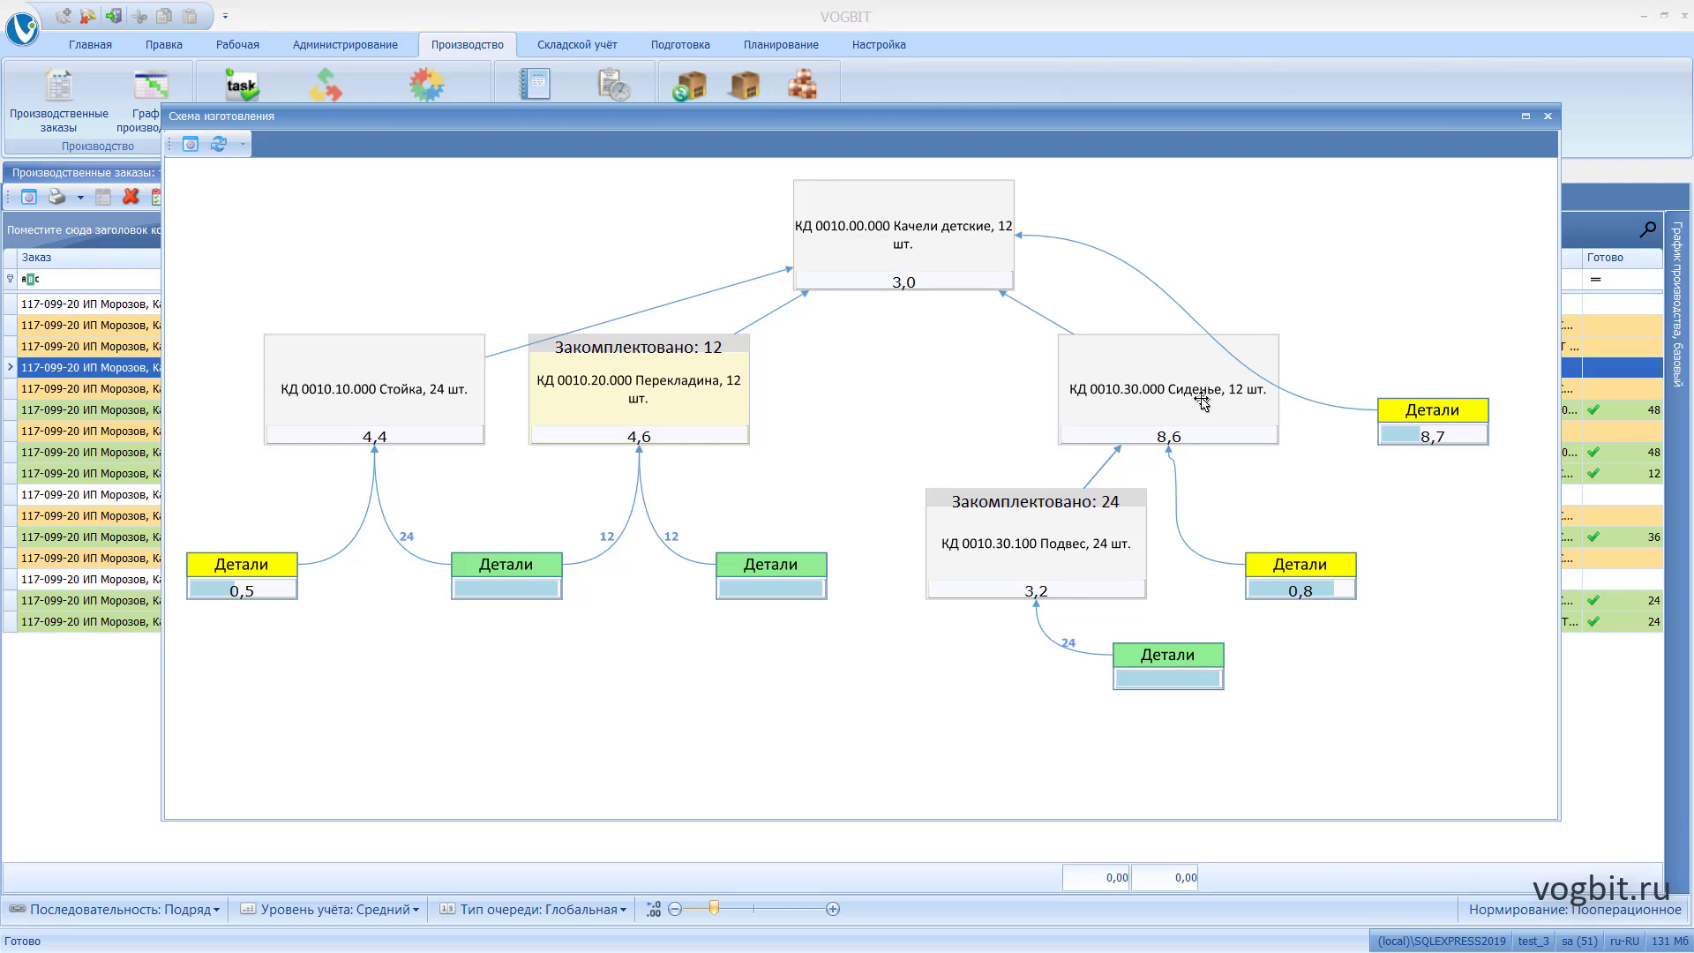
Uncover the full production schedule in VOGBIT from behind the manufacturing scheme and switch it to Текущие работы
{"action": "left_click_drag", "start_coordinate": [1136, 121], "coordinate": [1177, 537]}
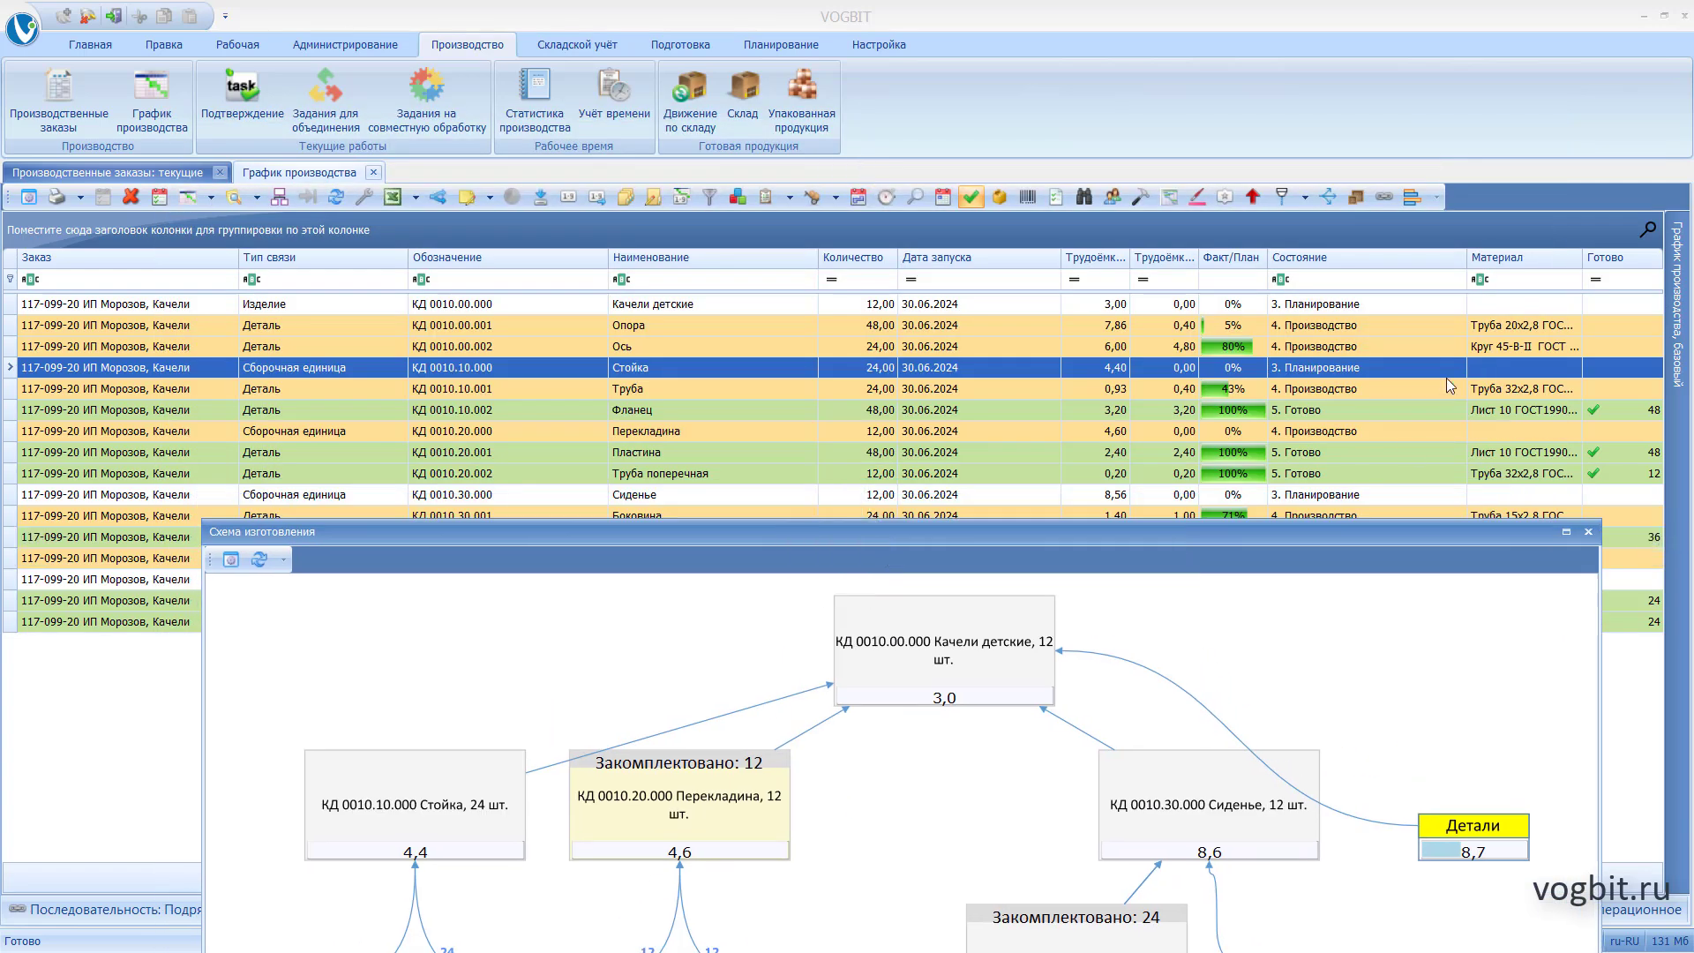
{"action": "left_click", "coordinate": [1676, 305]}
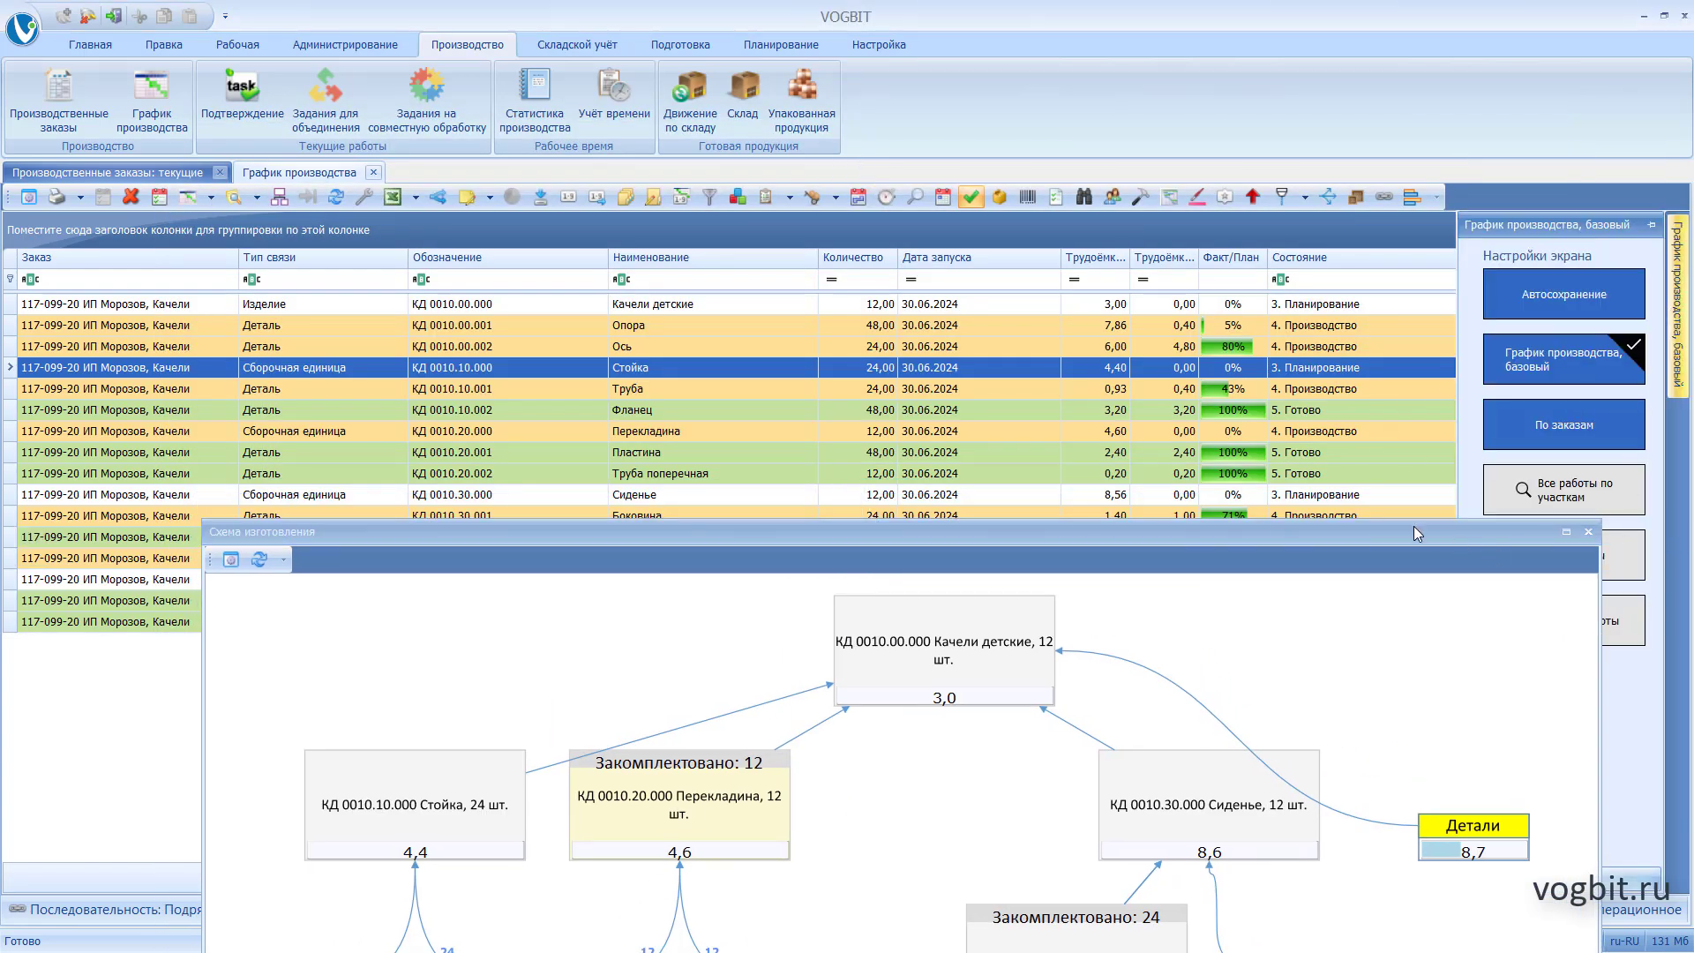
{"action": "left_click_drag", "start_coordinate": [1414, 533], "coordinate": [1275, 608]}
{"action": "left_click", "coordinate": [1595, 624]}
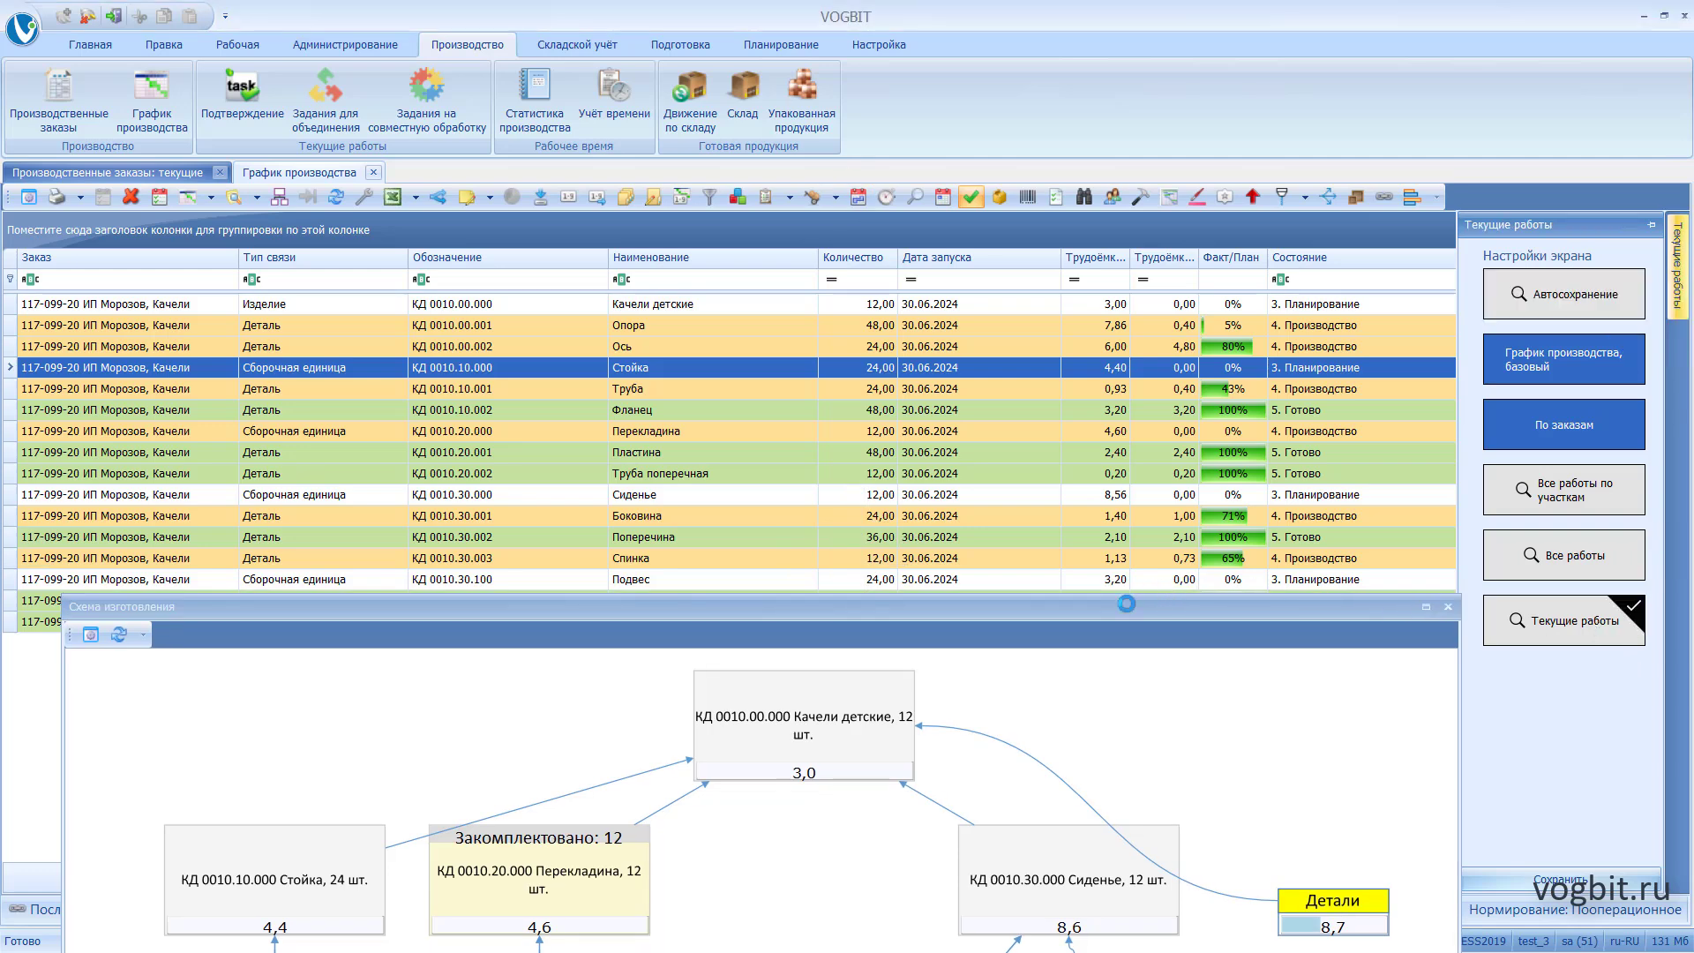
Show the current works for the Детали block under Сиденье and expand Гибка to check the status of its jobs
{"action": "left_click_drag", "start_coordinate": [1101, 617], "coordinate": [1253, 258]}
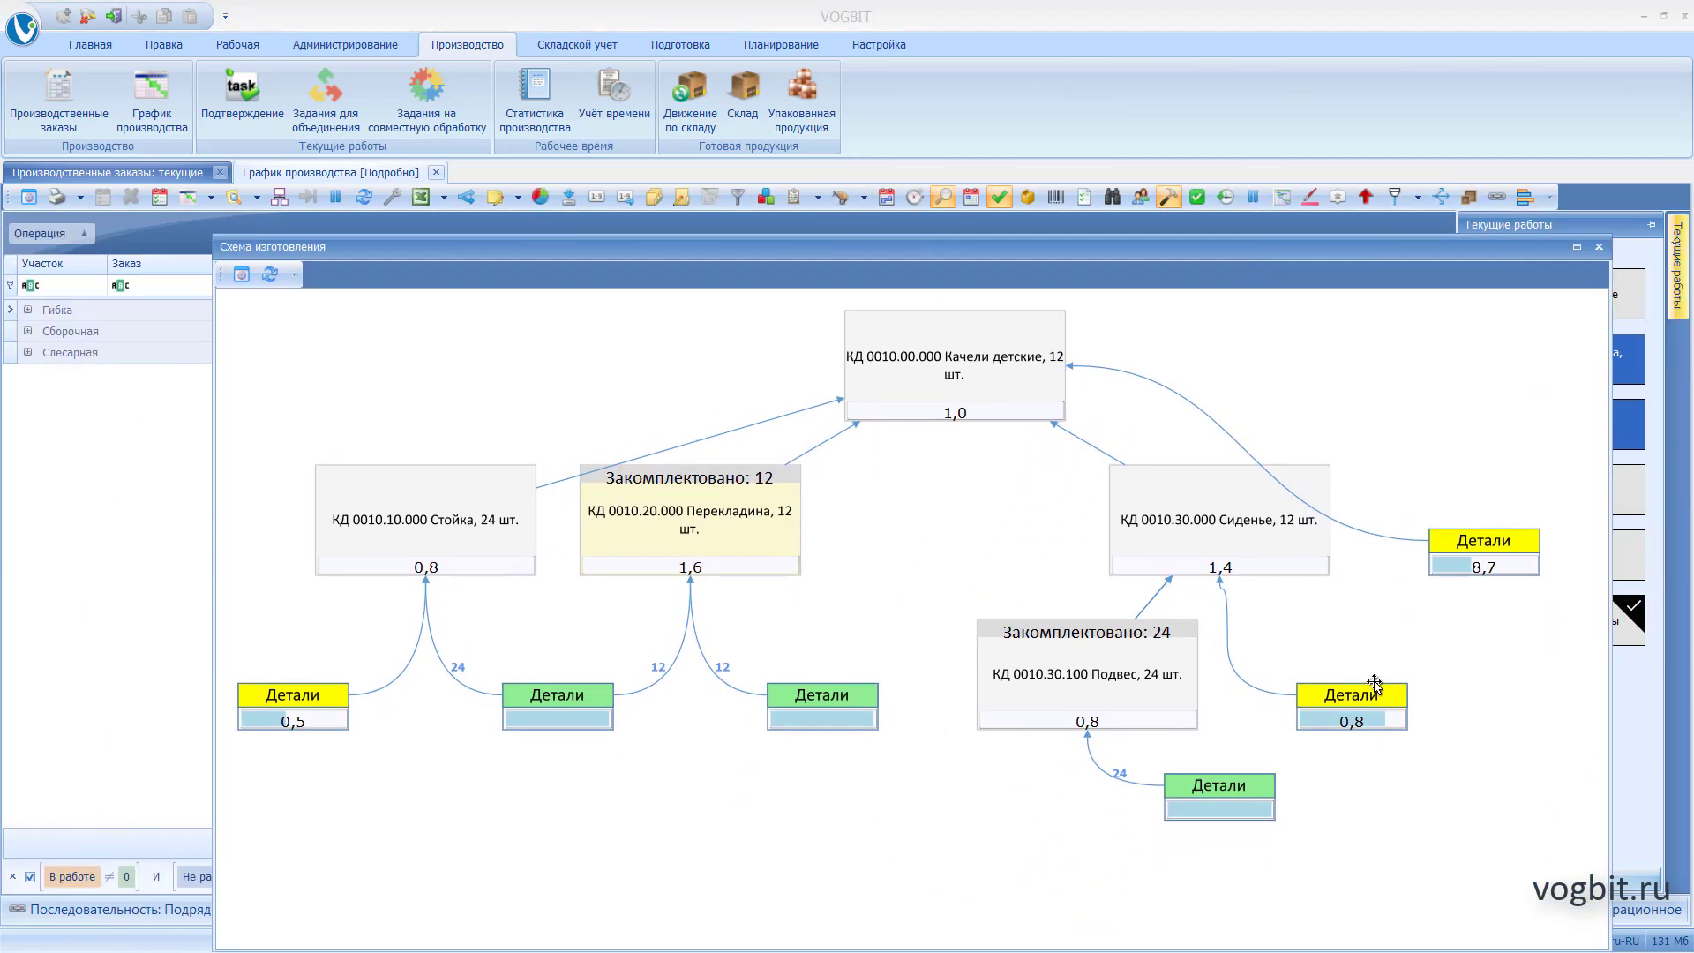
{"action": "left_click", "coordinate": [1345, 691]}
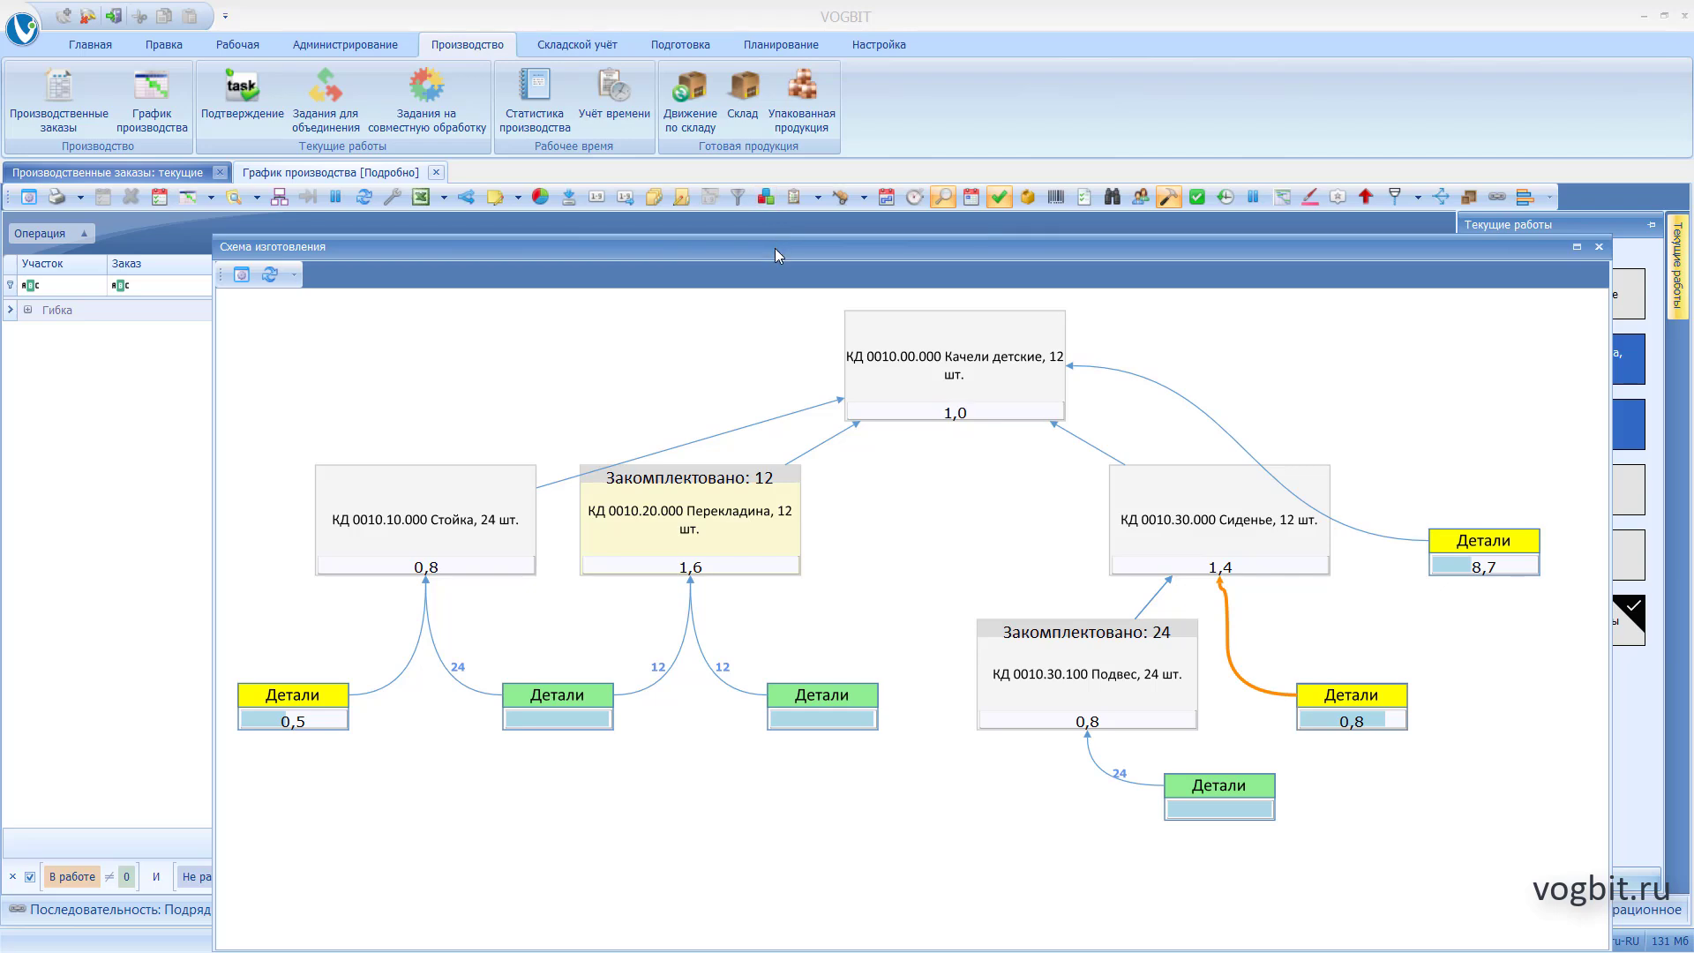
{"action": "left_click_drag", "start_coordinate": [774, 247], "coordinate": [778, 350]}
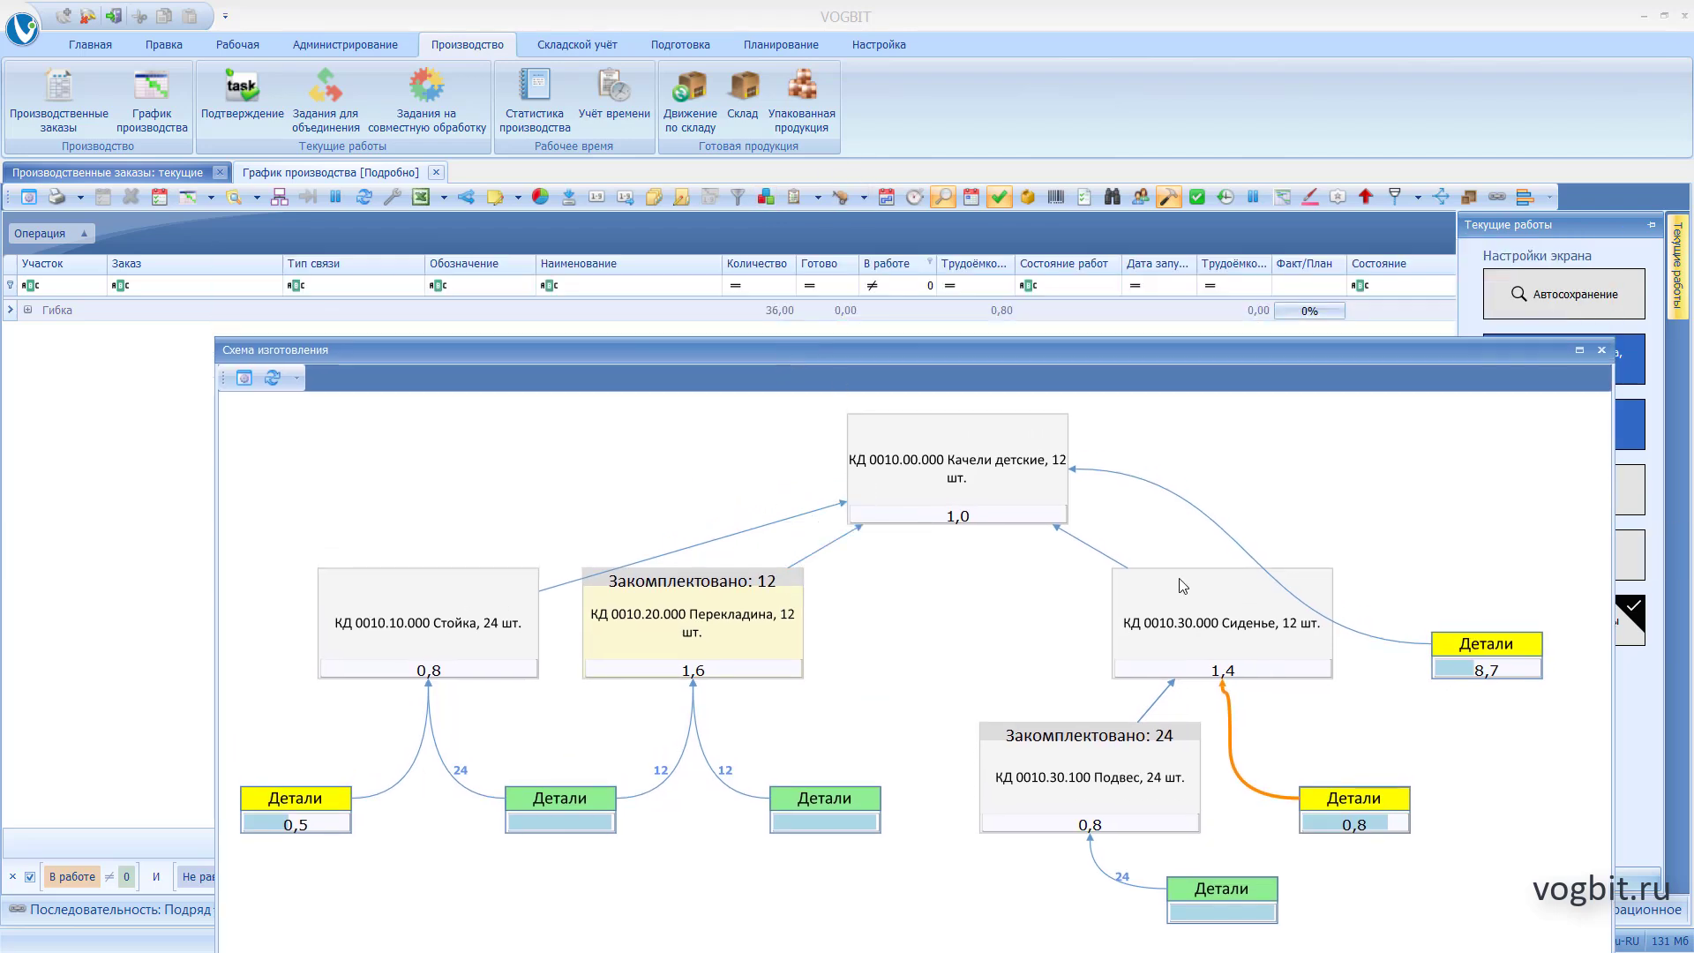
{"action": "left_click", "coordinate": [28, 311]}
{"action": "left_click_drag", "start_coordinate": [425, 353], "coordinate": [447, 400]}
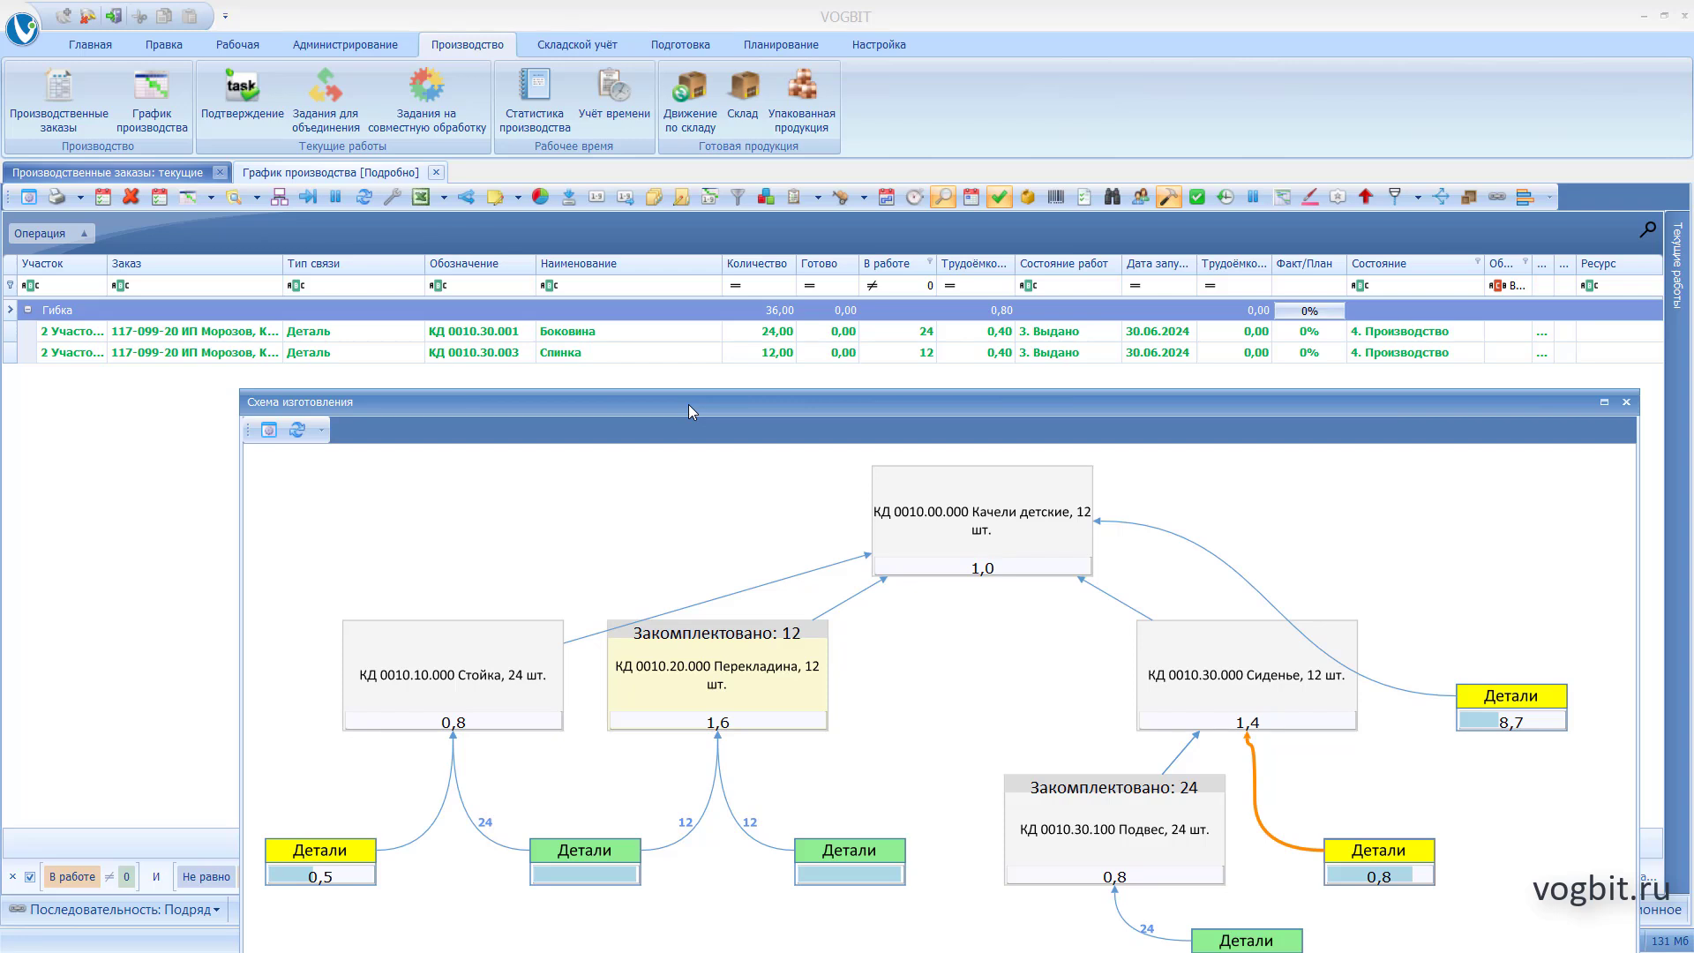
{"action": "left_click_drag", "start_coordinate": [688, 404], "coordinate": [561, 143]}
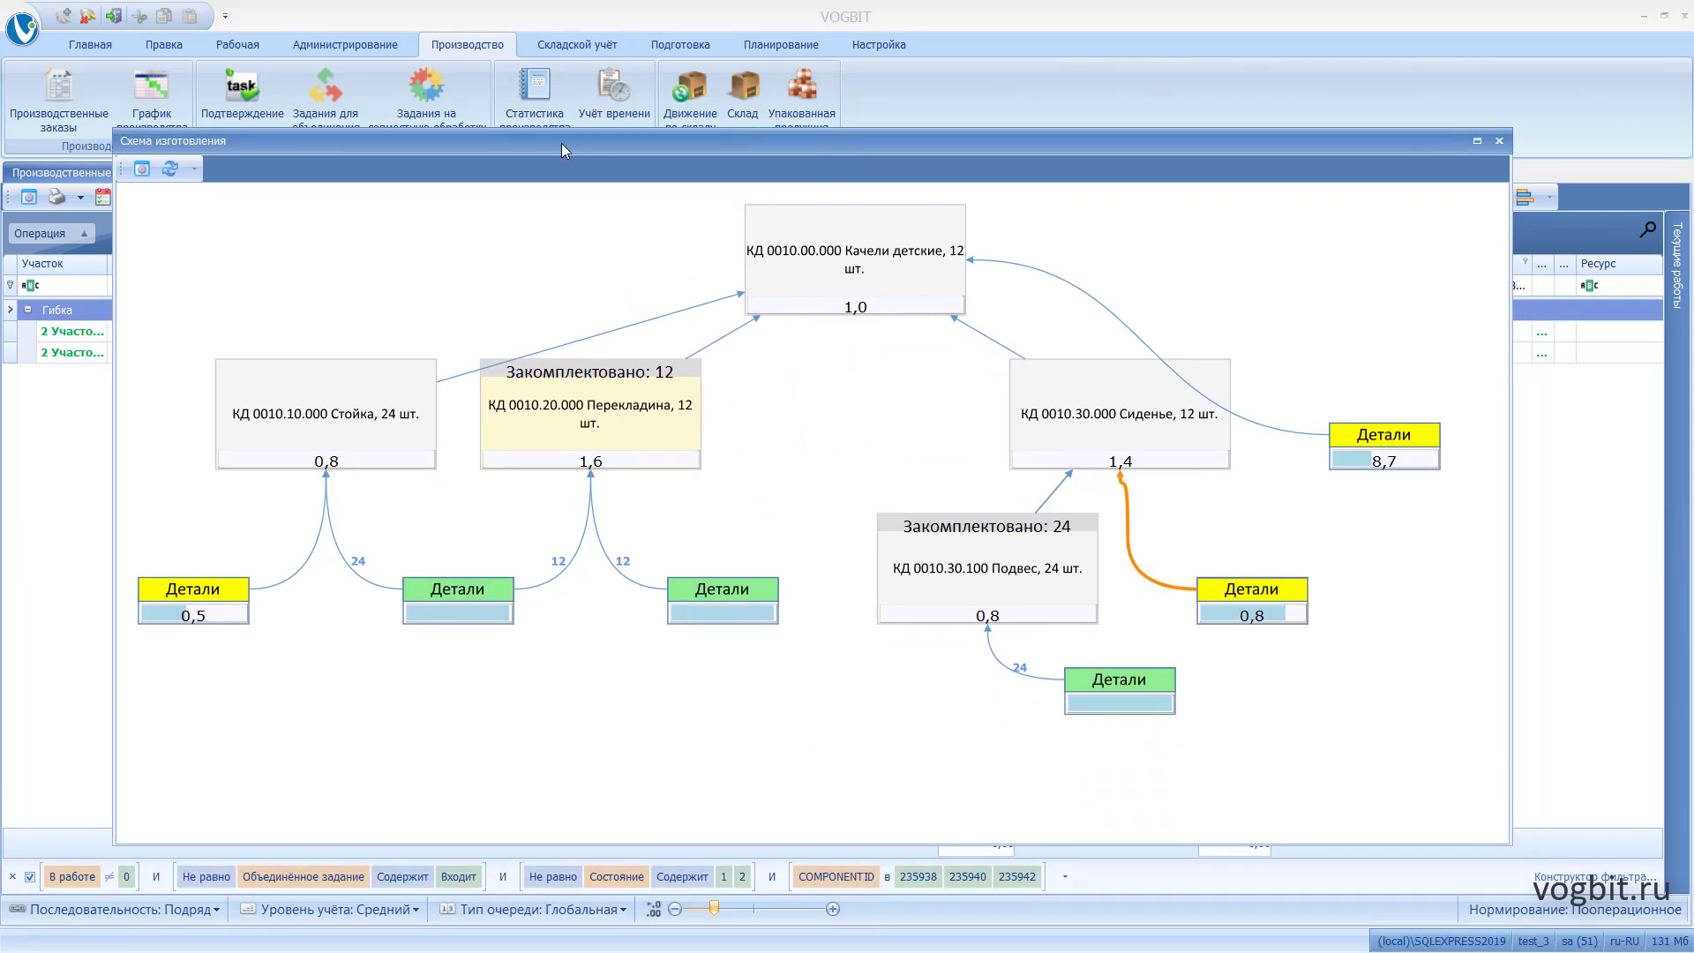